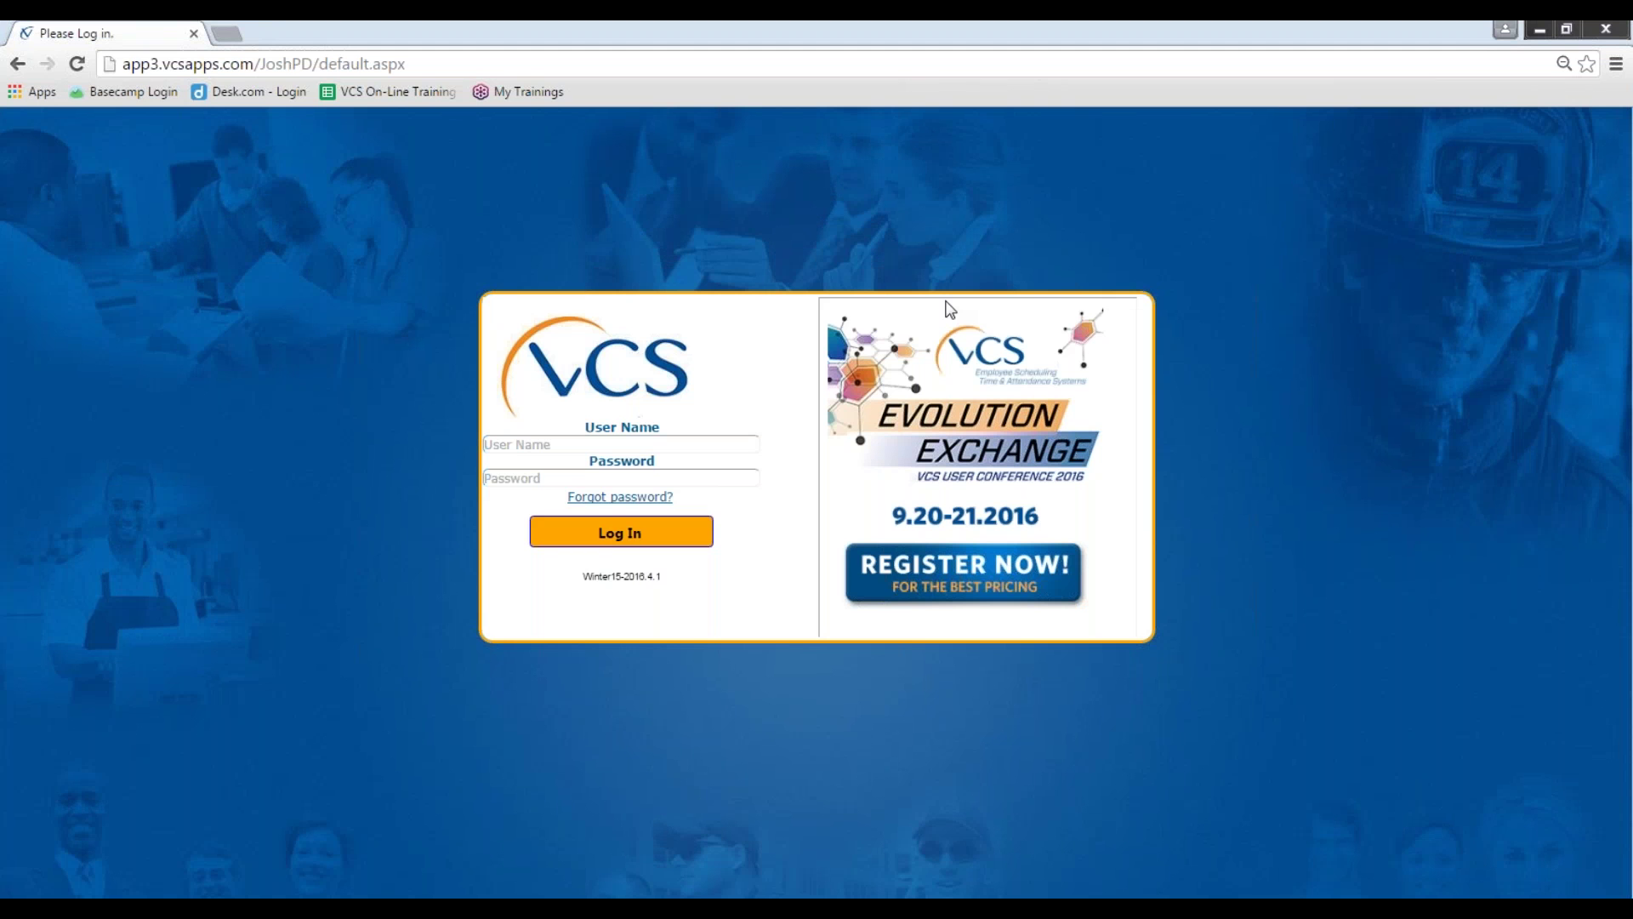
Step: Log in to VCS with the user name and password to reach the Employee Statistical Report
{"action": "left_click", "coordinate": [951, 310]}
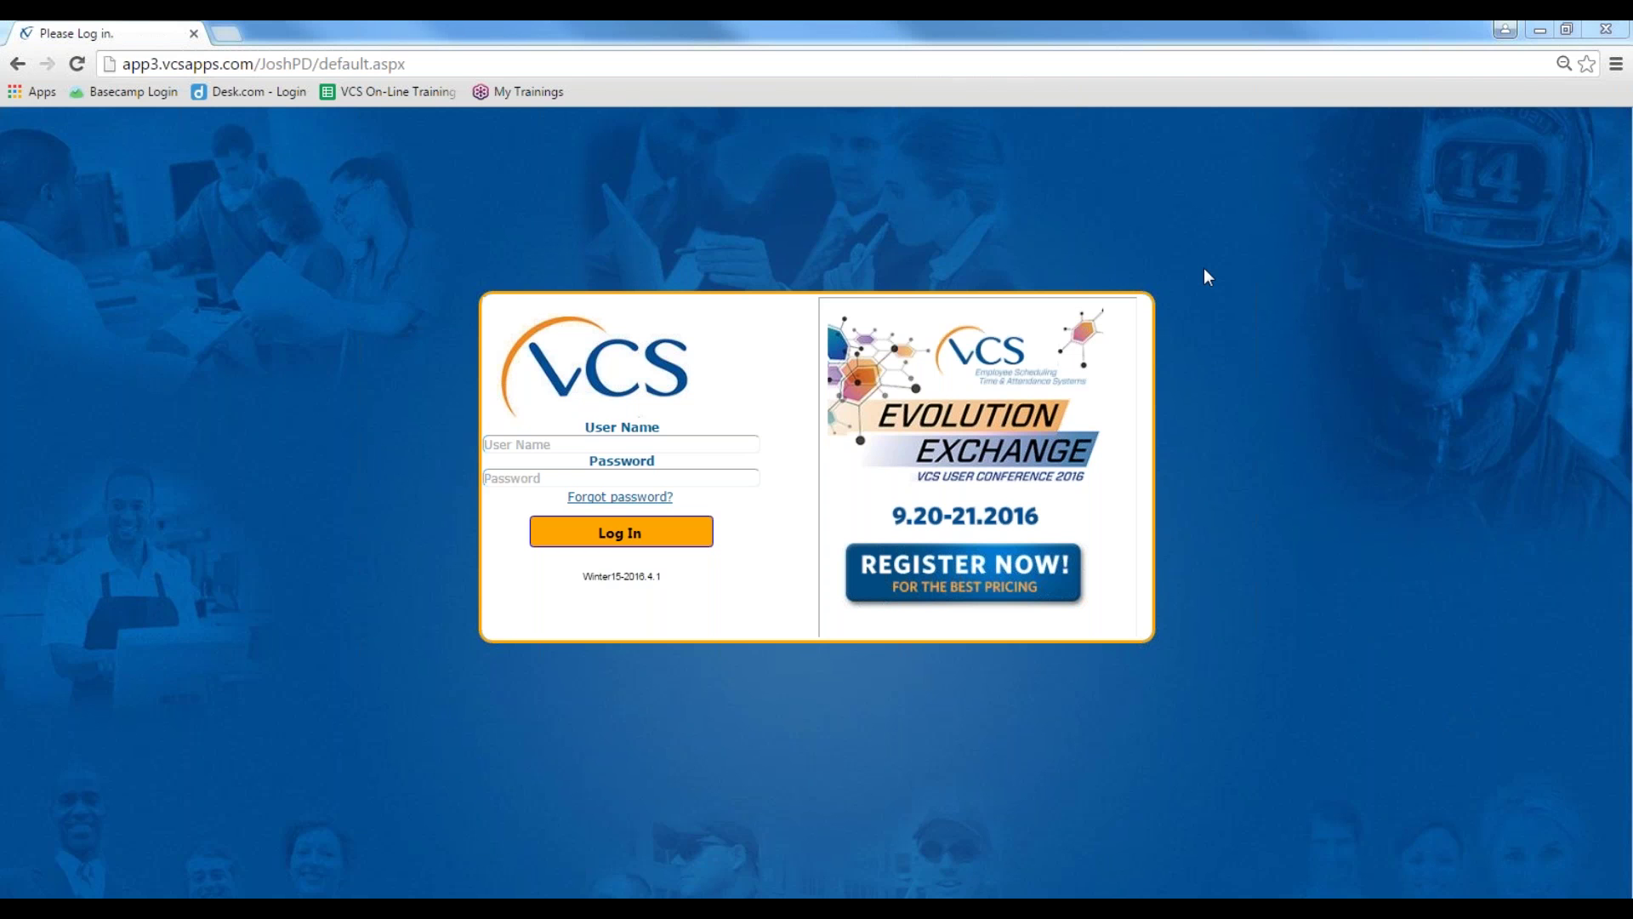
{"action": "left_click", "coordinate": [519, 441]}
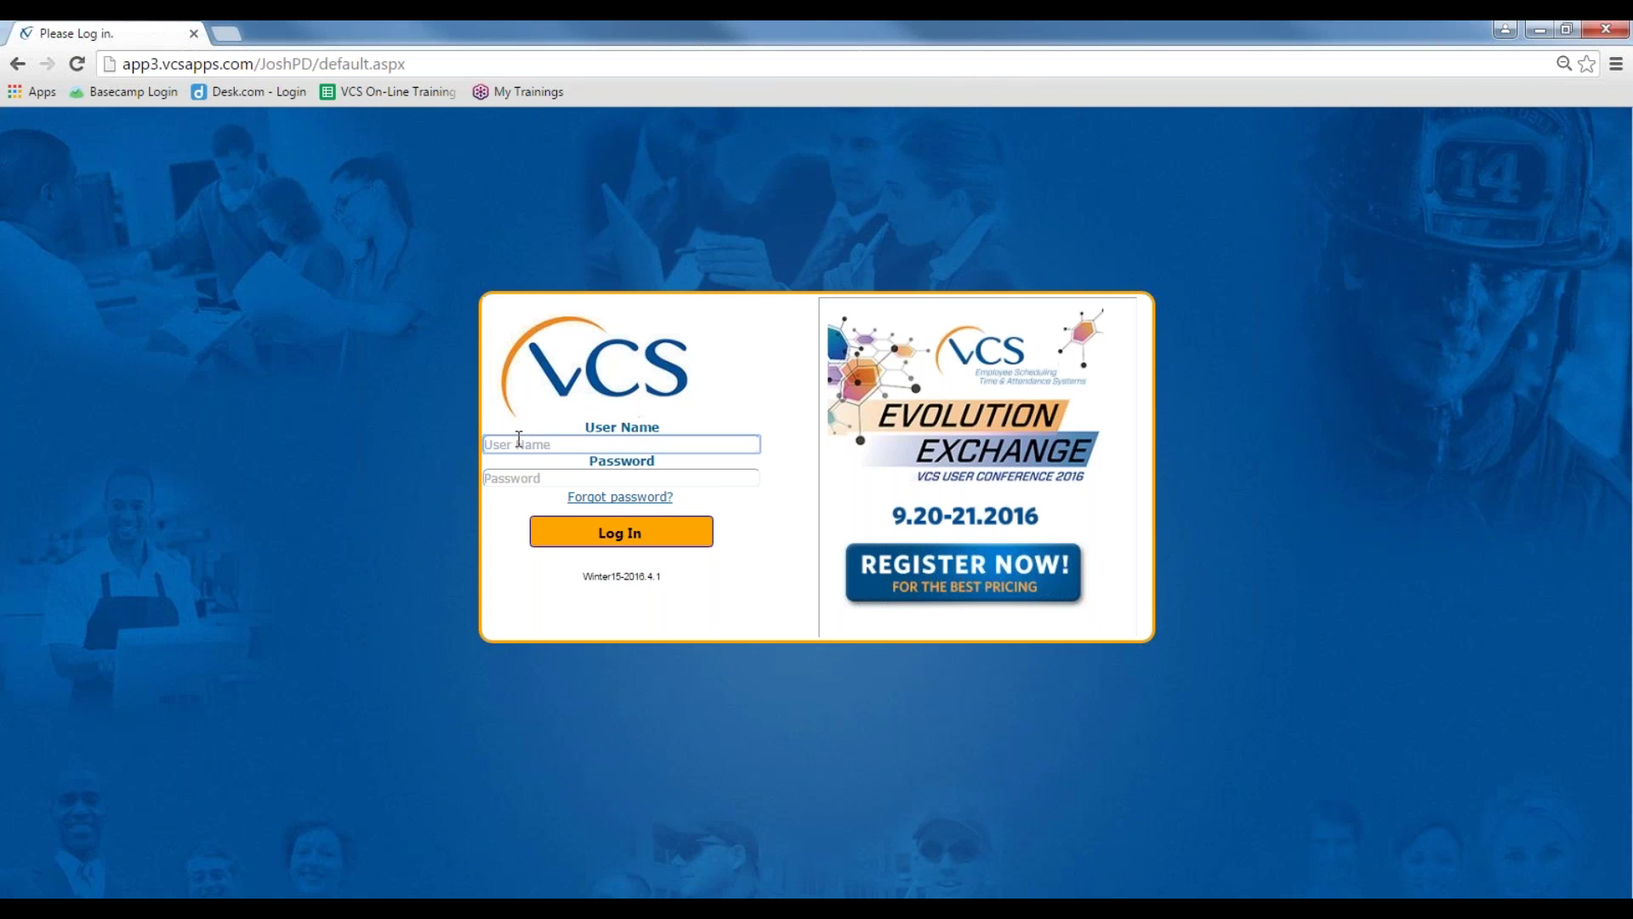
{"action": "type", "text": "user"}
{"action": "key", "text": "Tab"}
{"action": "type", "text": "pass"}
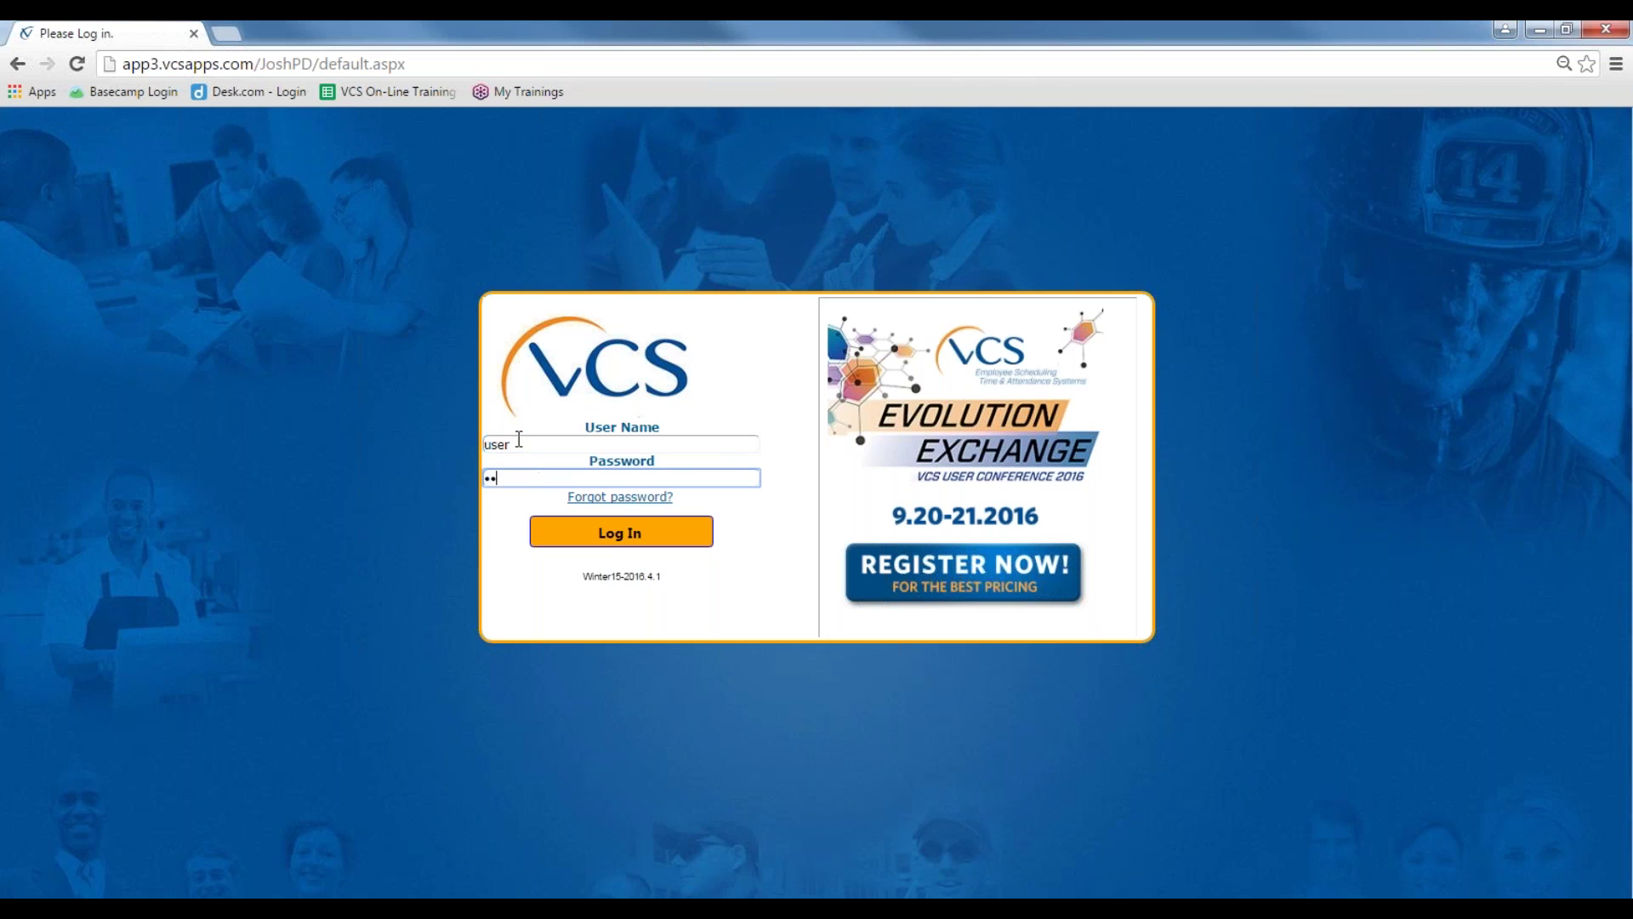
{"action": "key", "text": "Return"}
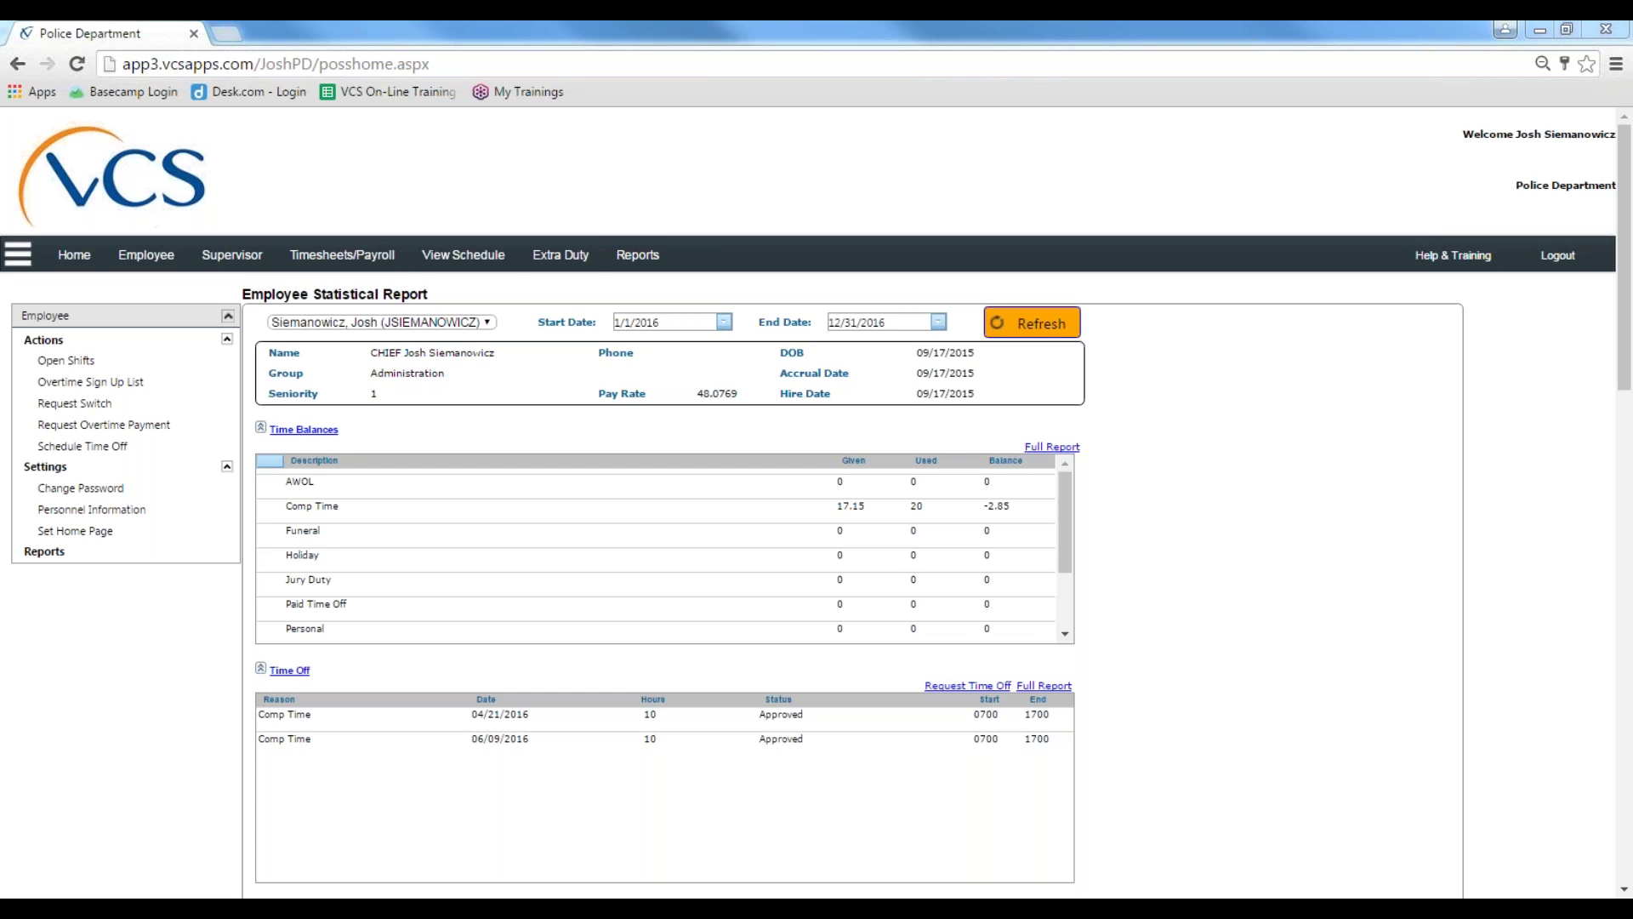
Step: Open the Daily Schedule for 06/10/2016 from the View Schedule menu
{"action": "left_click", "coordinate": [475, 259]}
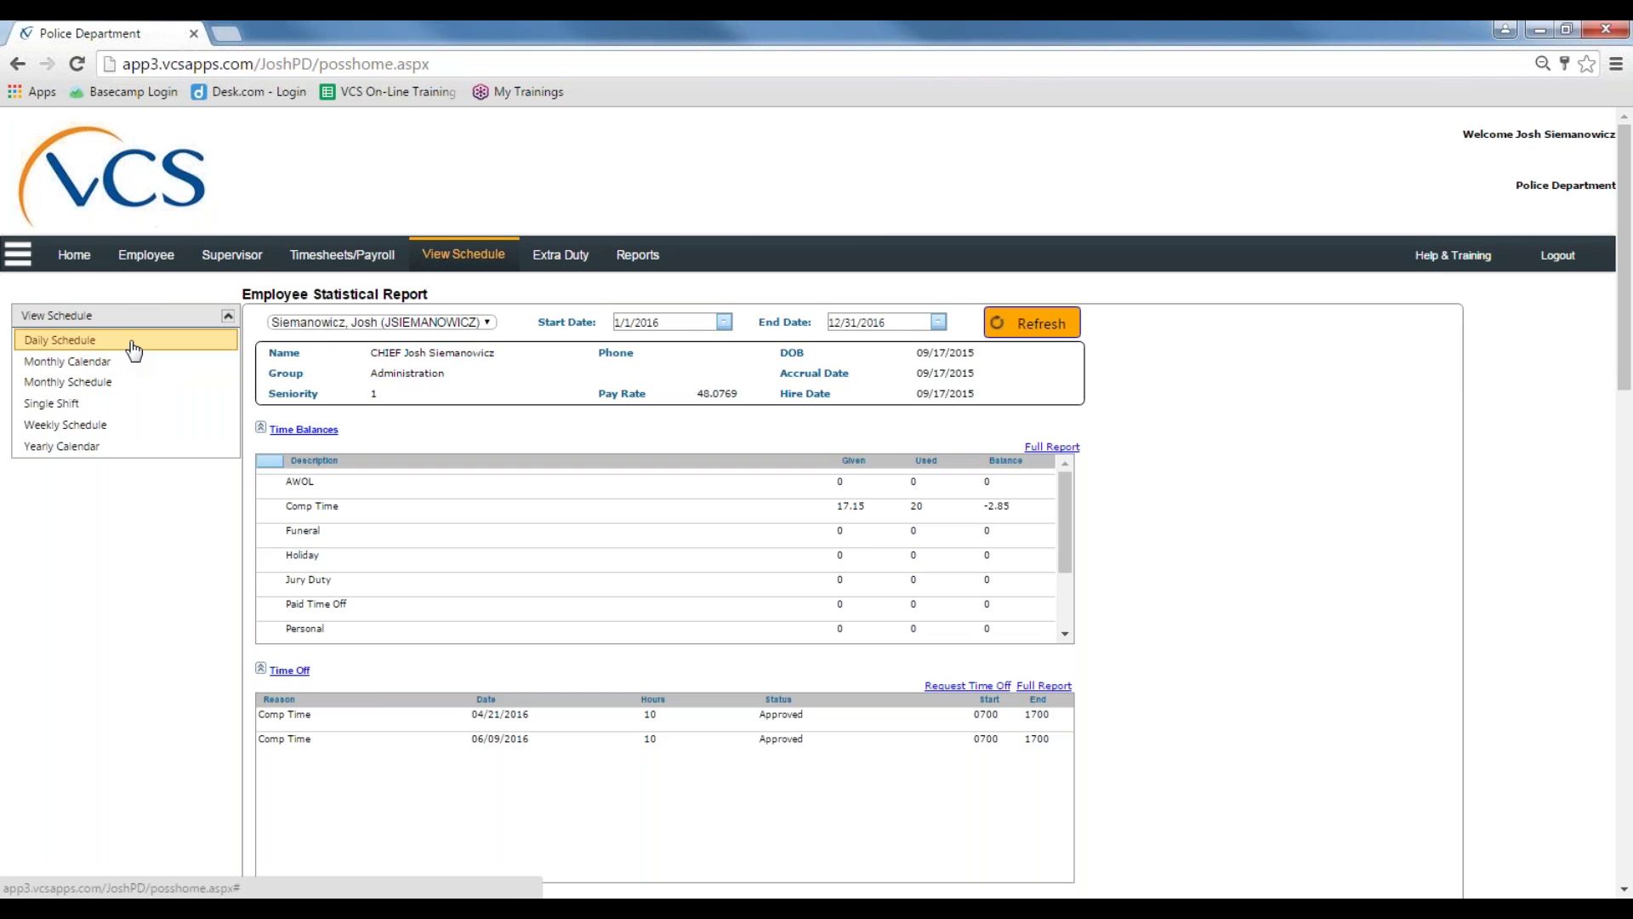
{"action": "left_click", "coordinate": [79, 343]}
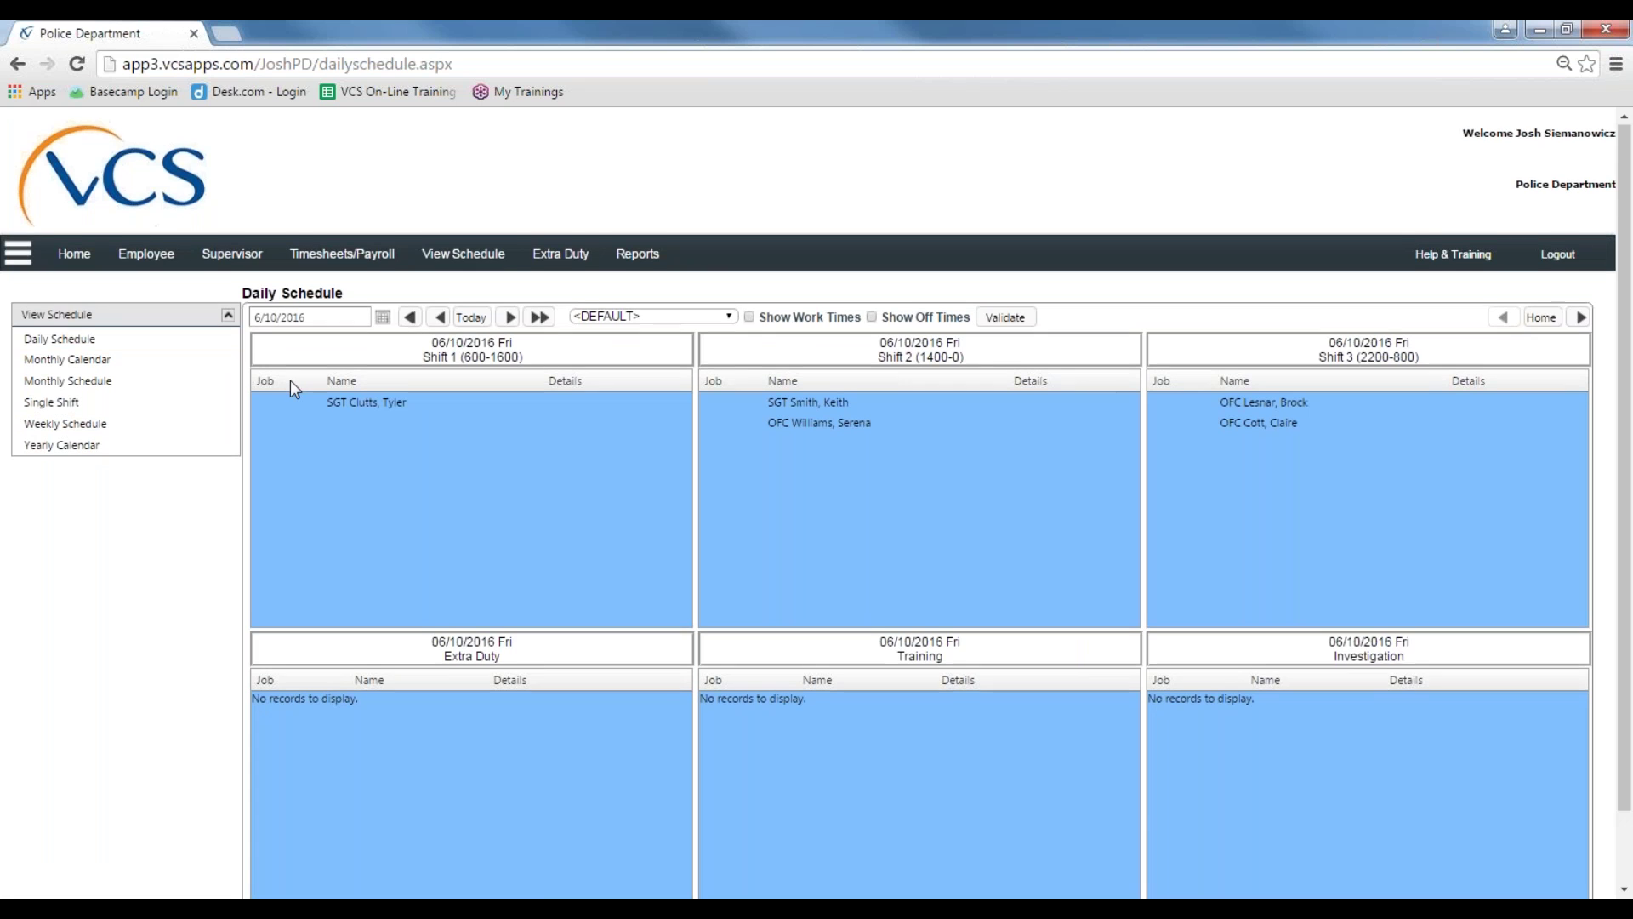
{"action": "scroll", "coordinate": [294, 388], "scroll_direction": "down", "scroll_amount": 1}
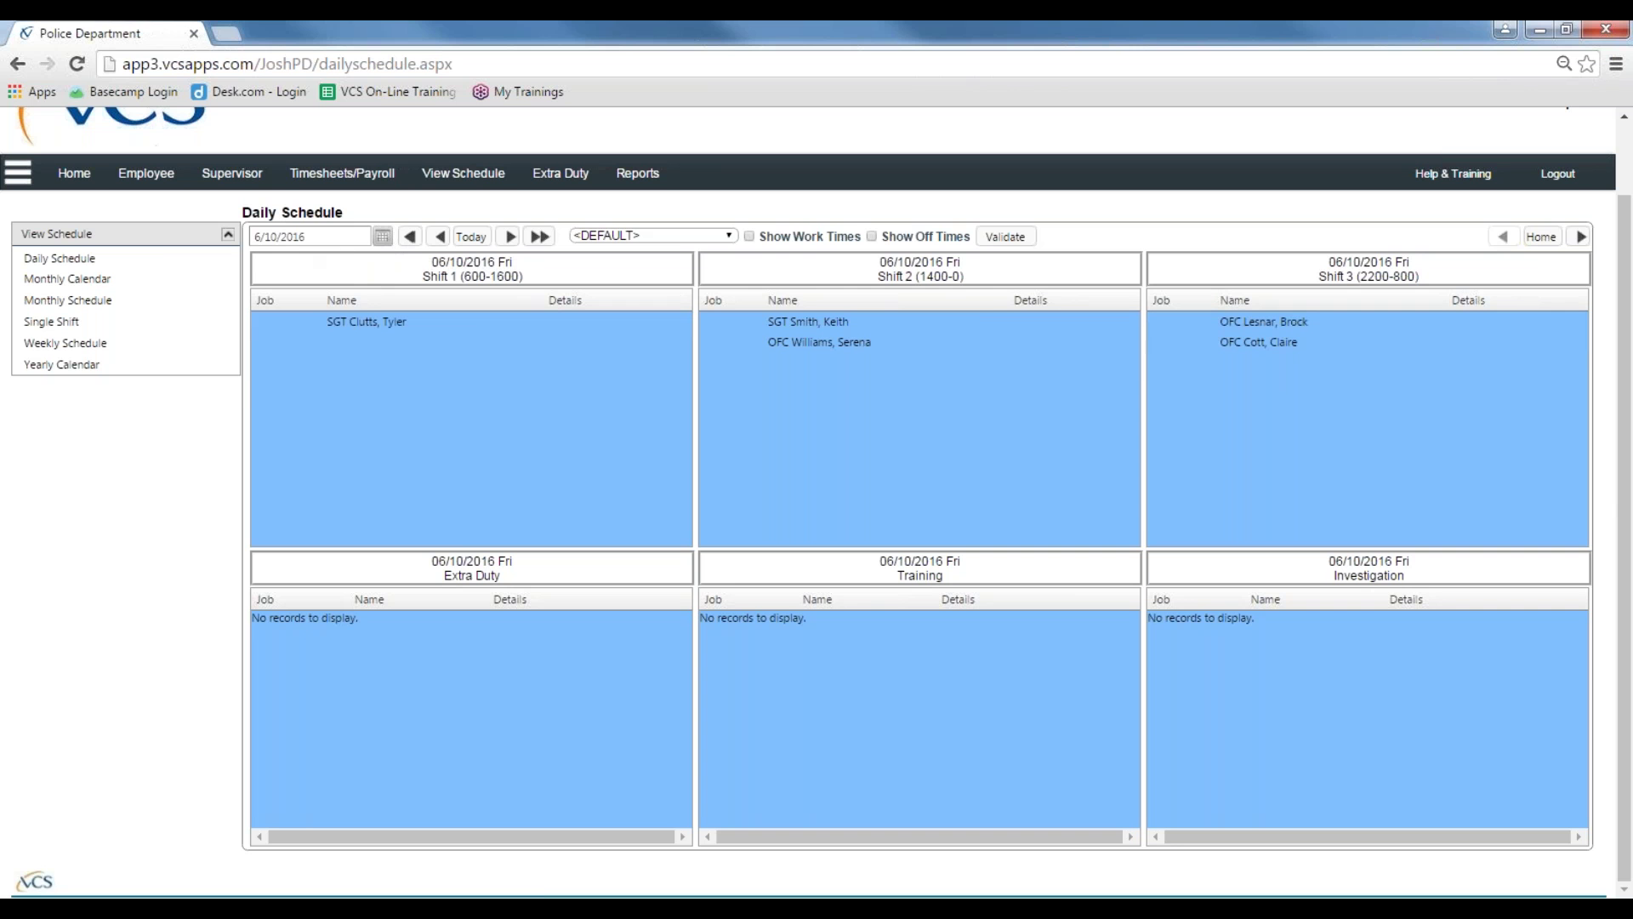
Step: View the 06/22/2016 schedule, return to today 06/10/2016, and bring up the schedule group choices
{"action": "left_click", "coordinate": [383, 237]}
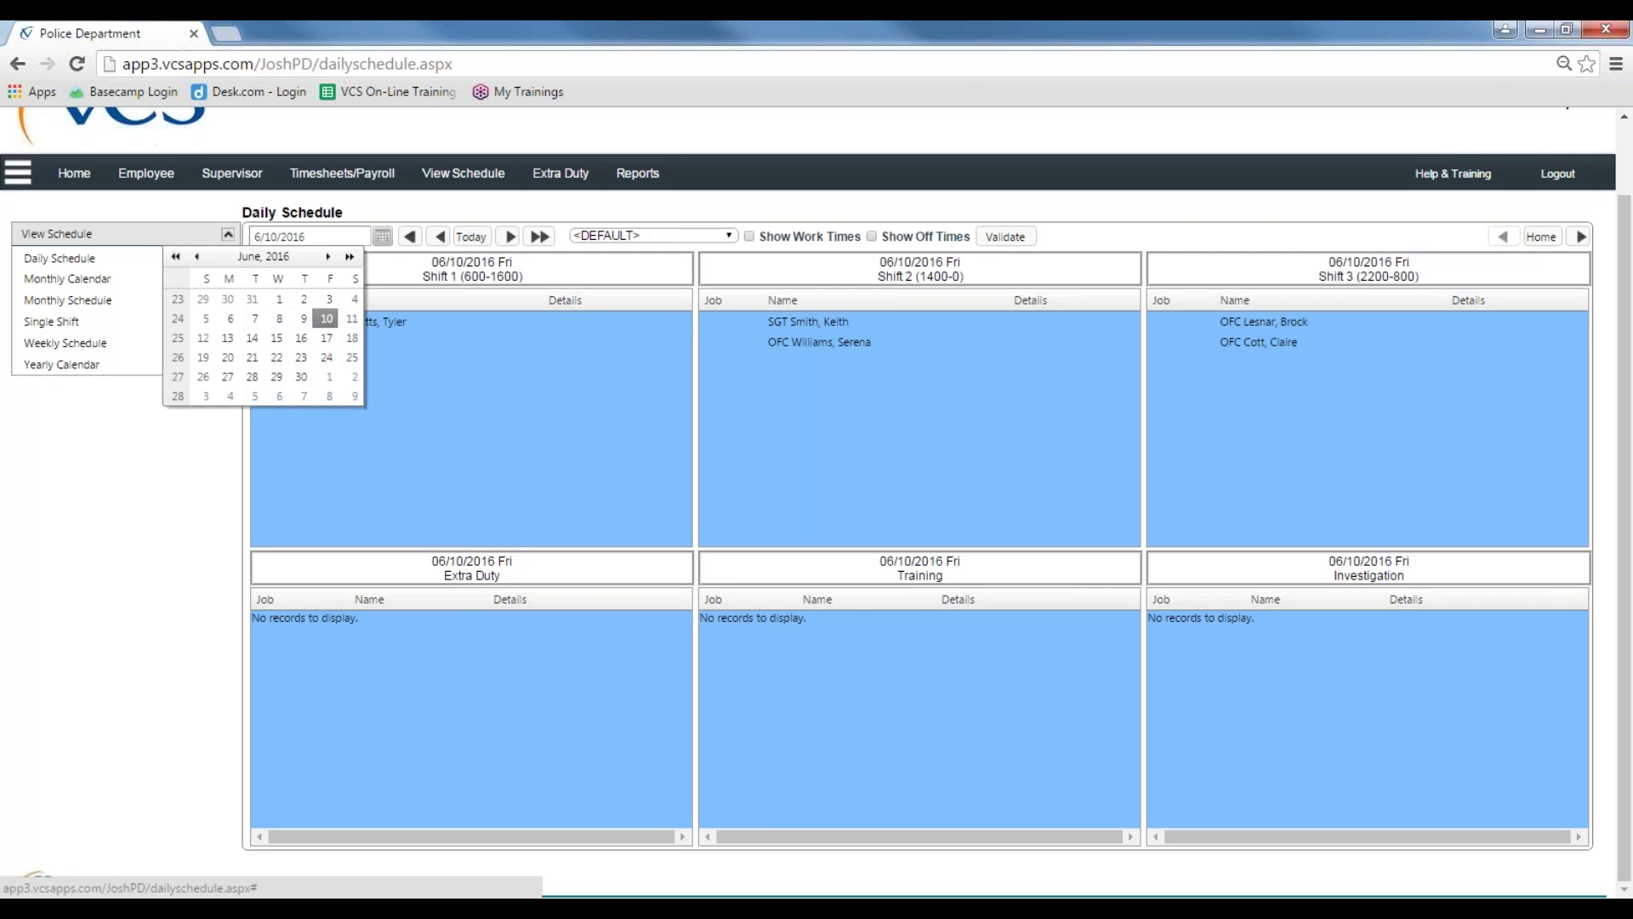
{"action": "left_click", "coordinate": [277, 358]}
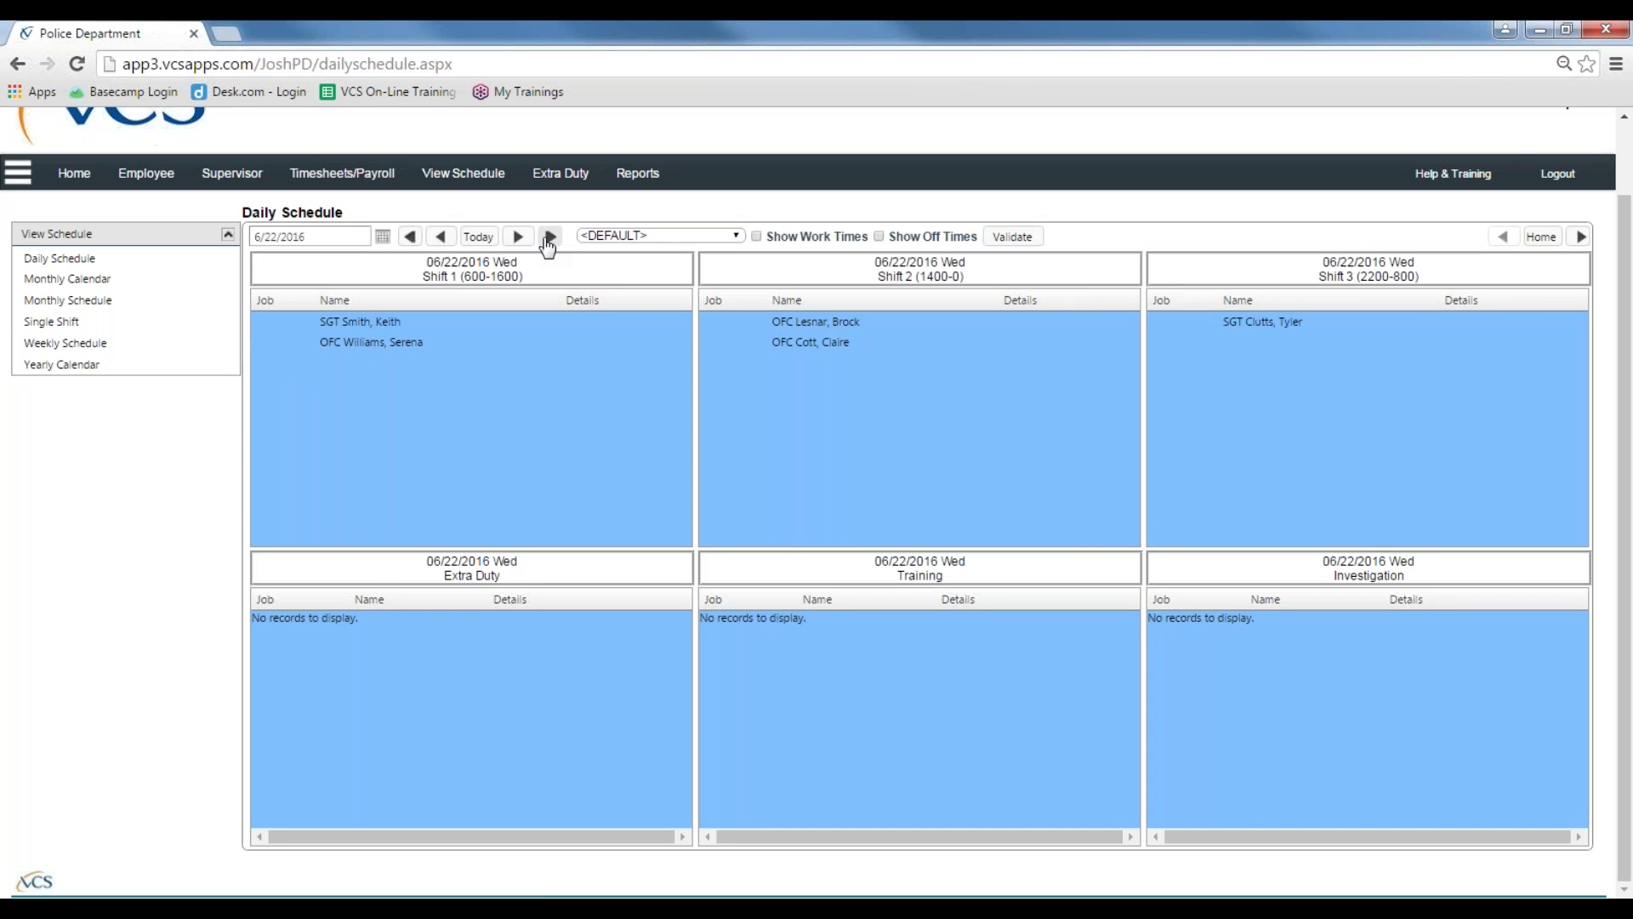
{"action": "left_click", "coordinate": [478, 237]}
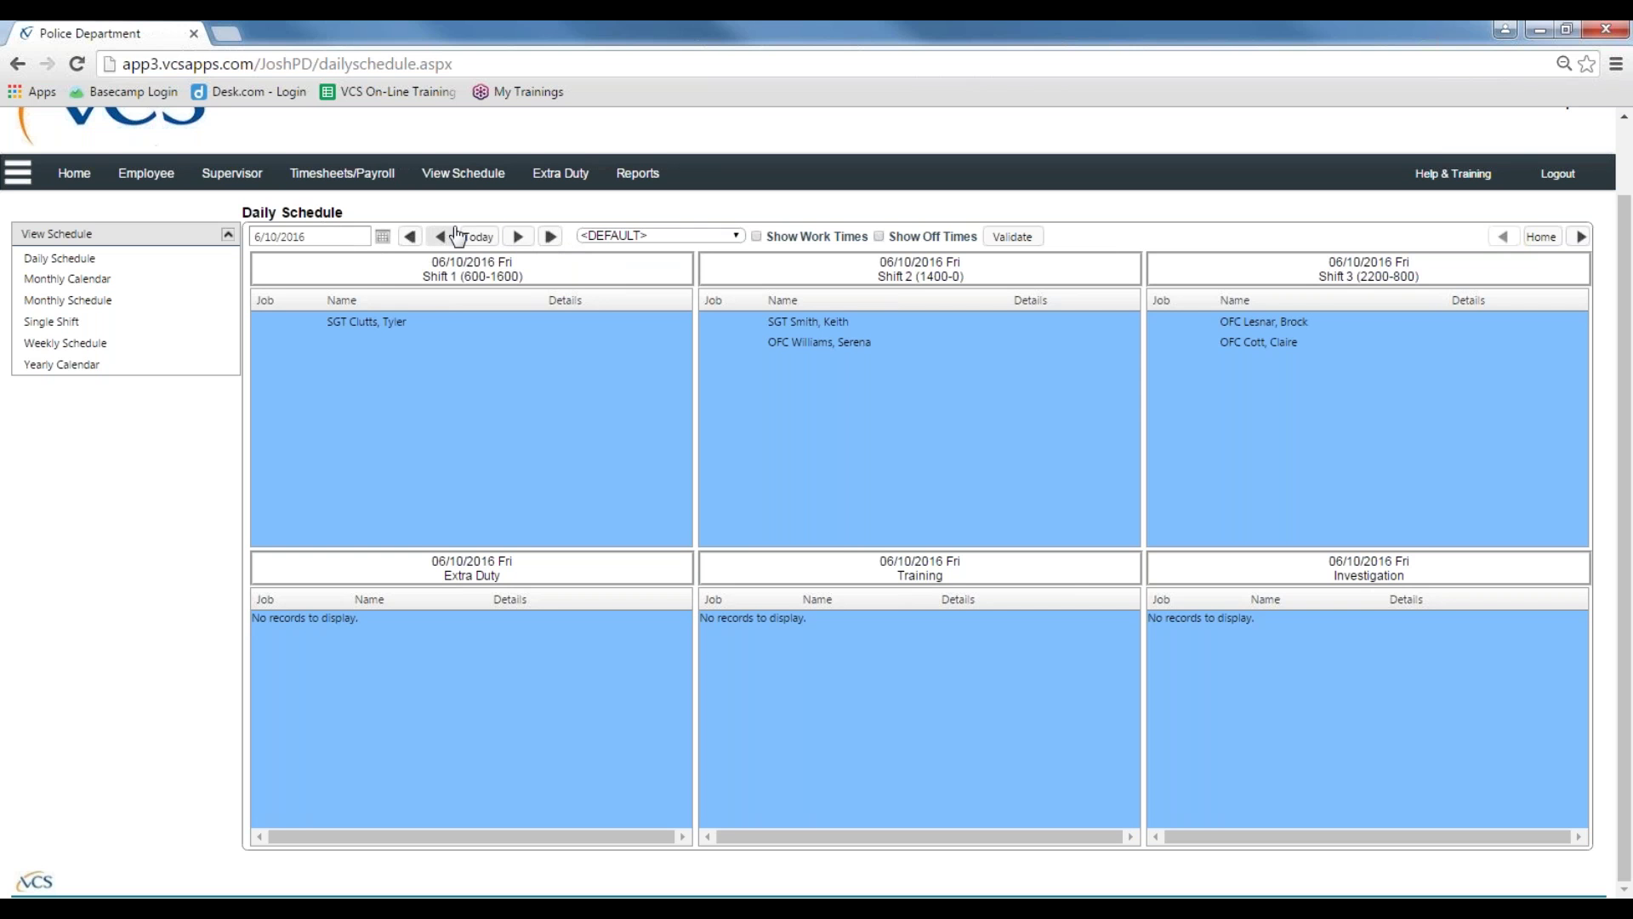
{"action": "left_click", "coordinate": [720, 245]}
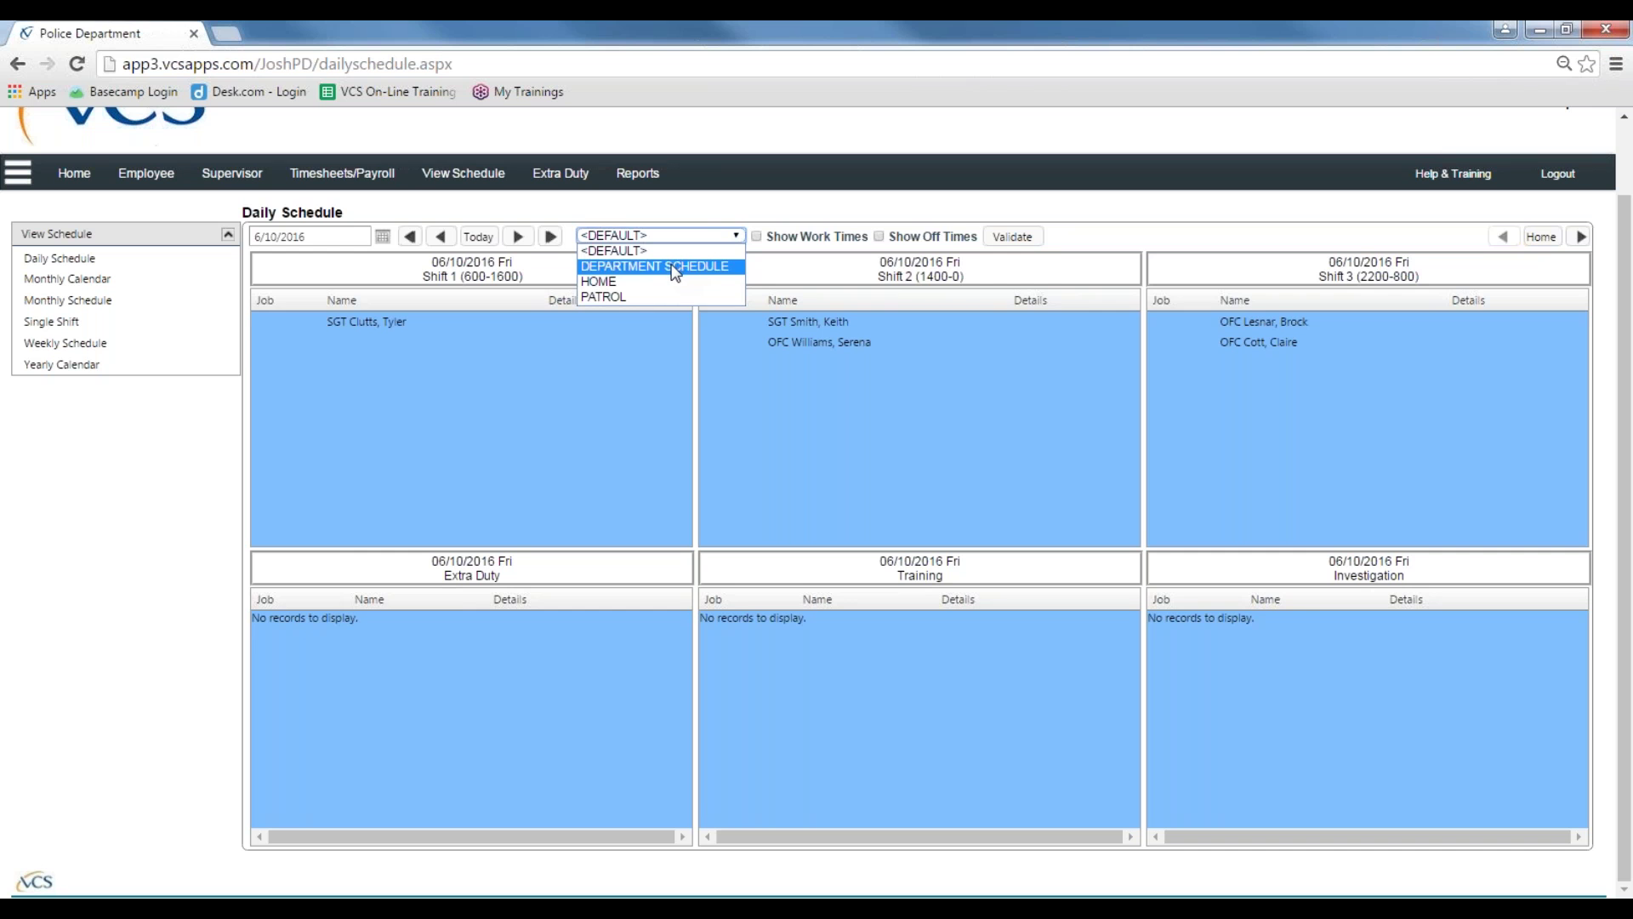
Step: Switch the schedule group from HOME to PATROL, validate it, and show the next panel page
{"action": "left_click", "coordinate": [671, 291]}
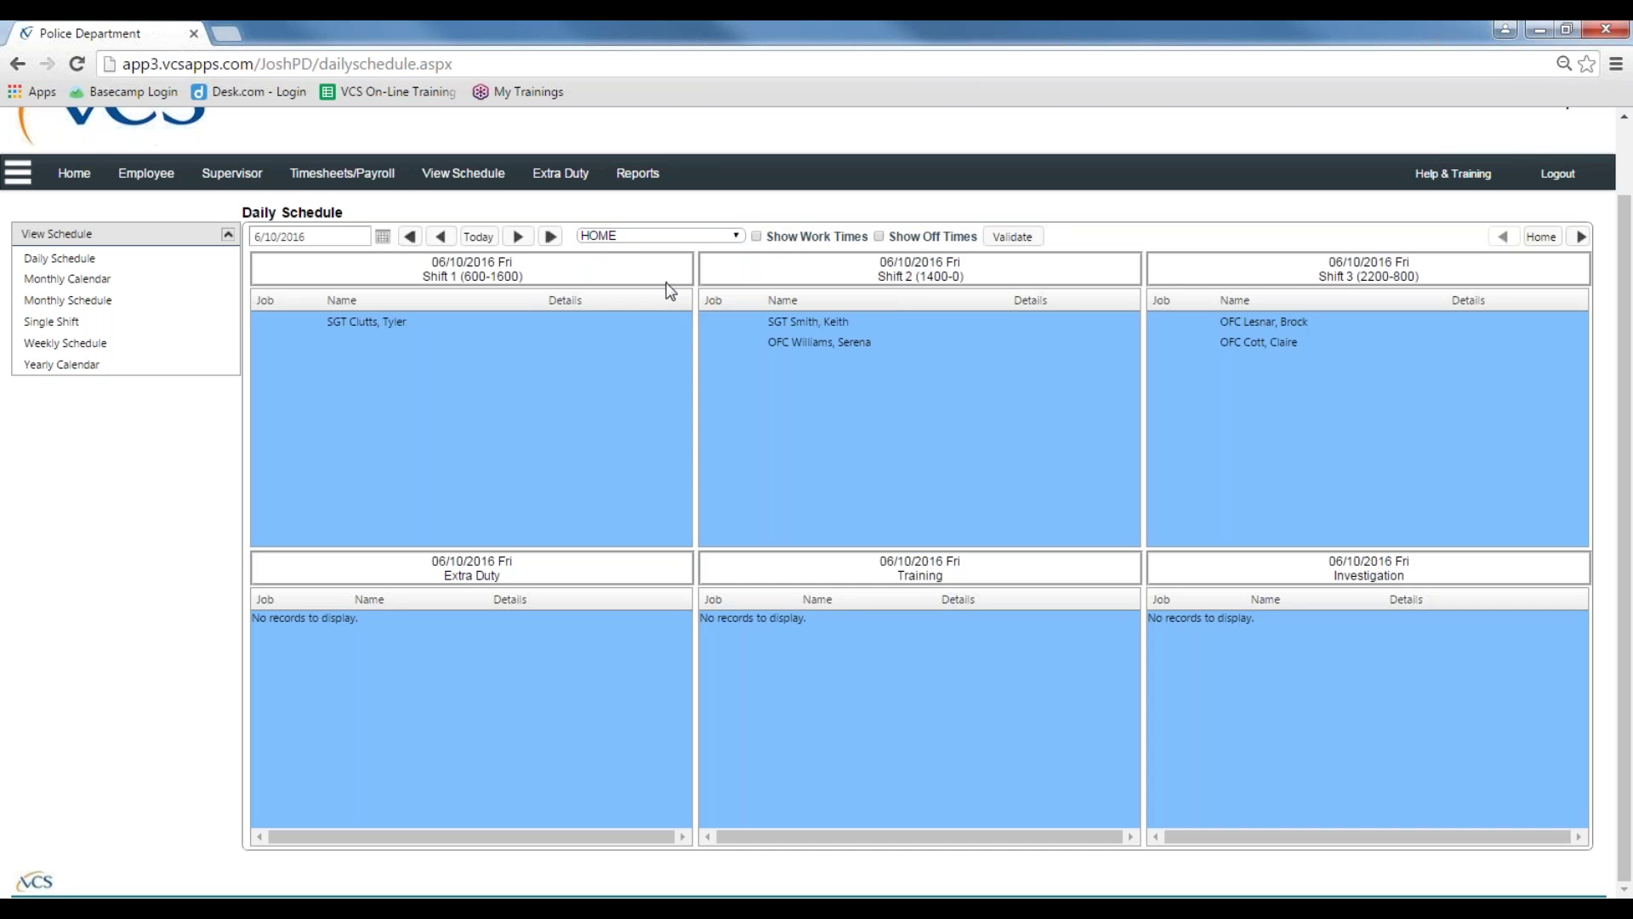
{"action": "left_click", "coordinate": [713, 238]}
{"action": "left_click", "coordinate": [666, 294]}
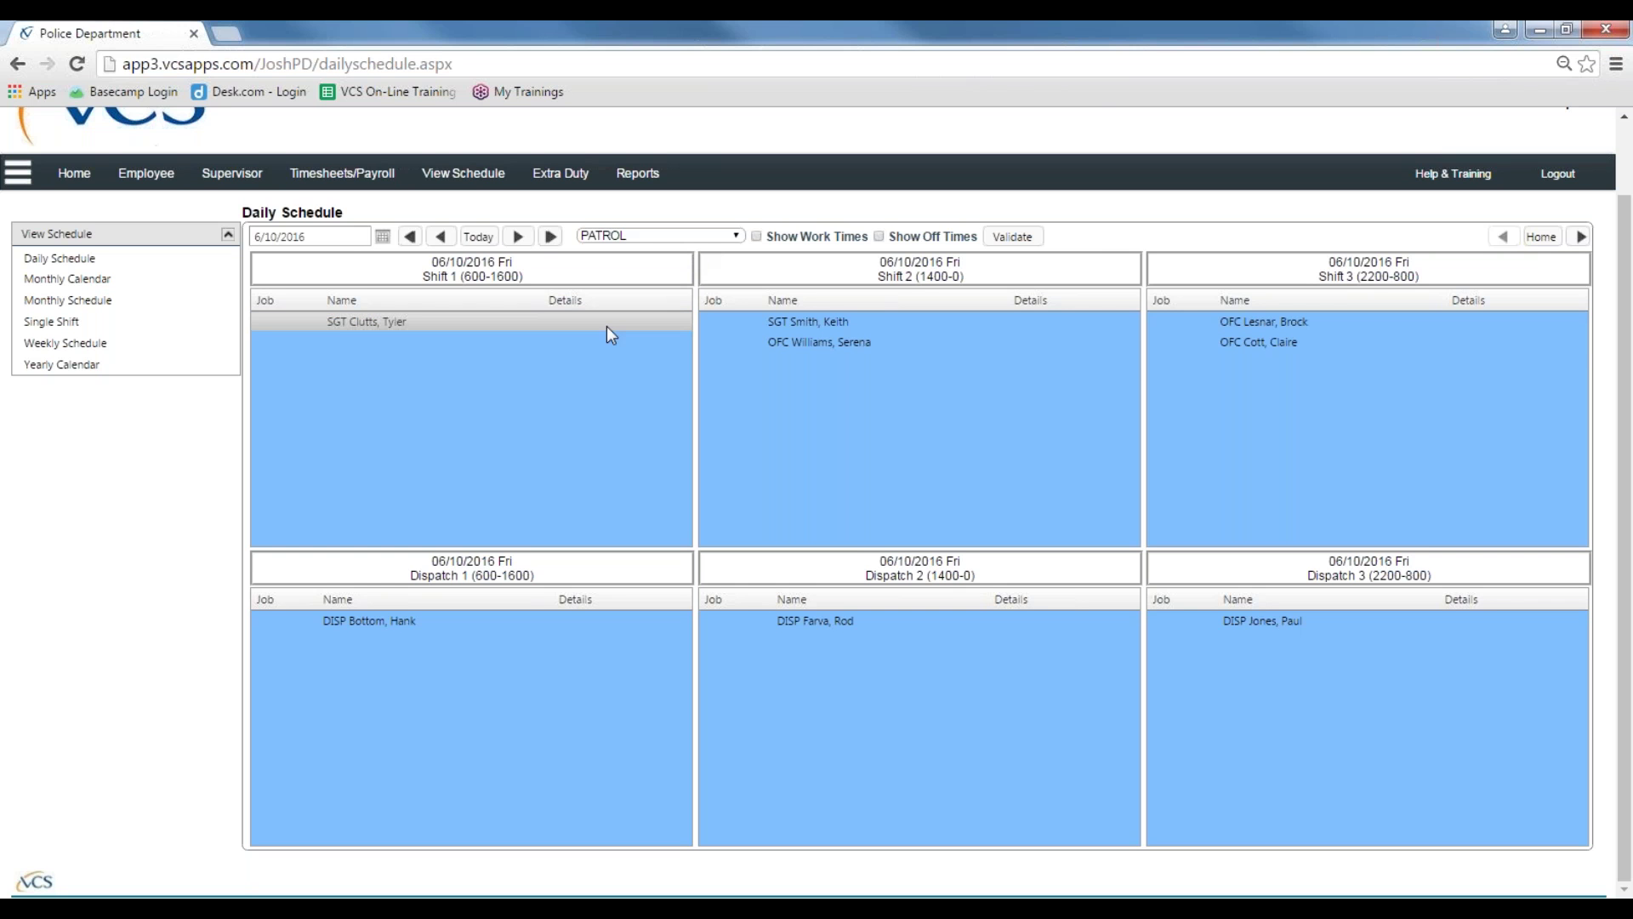
{"action": "left_click", "coordinate": [1028, 238]}
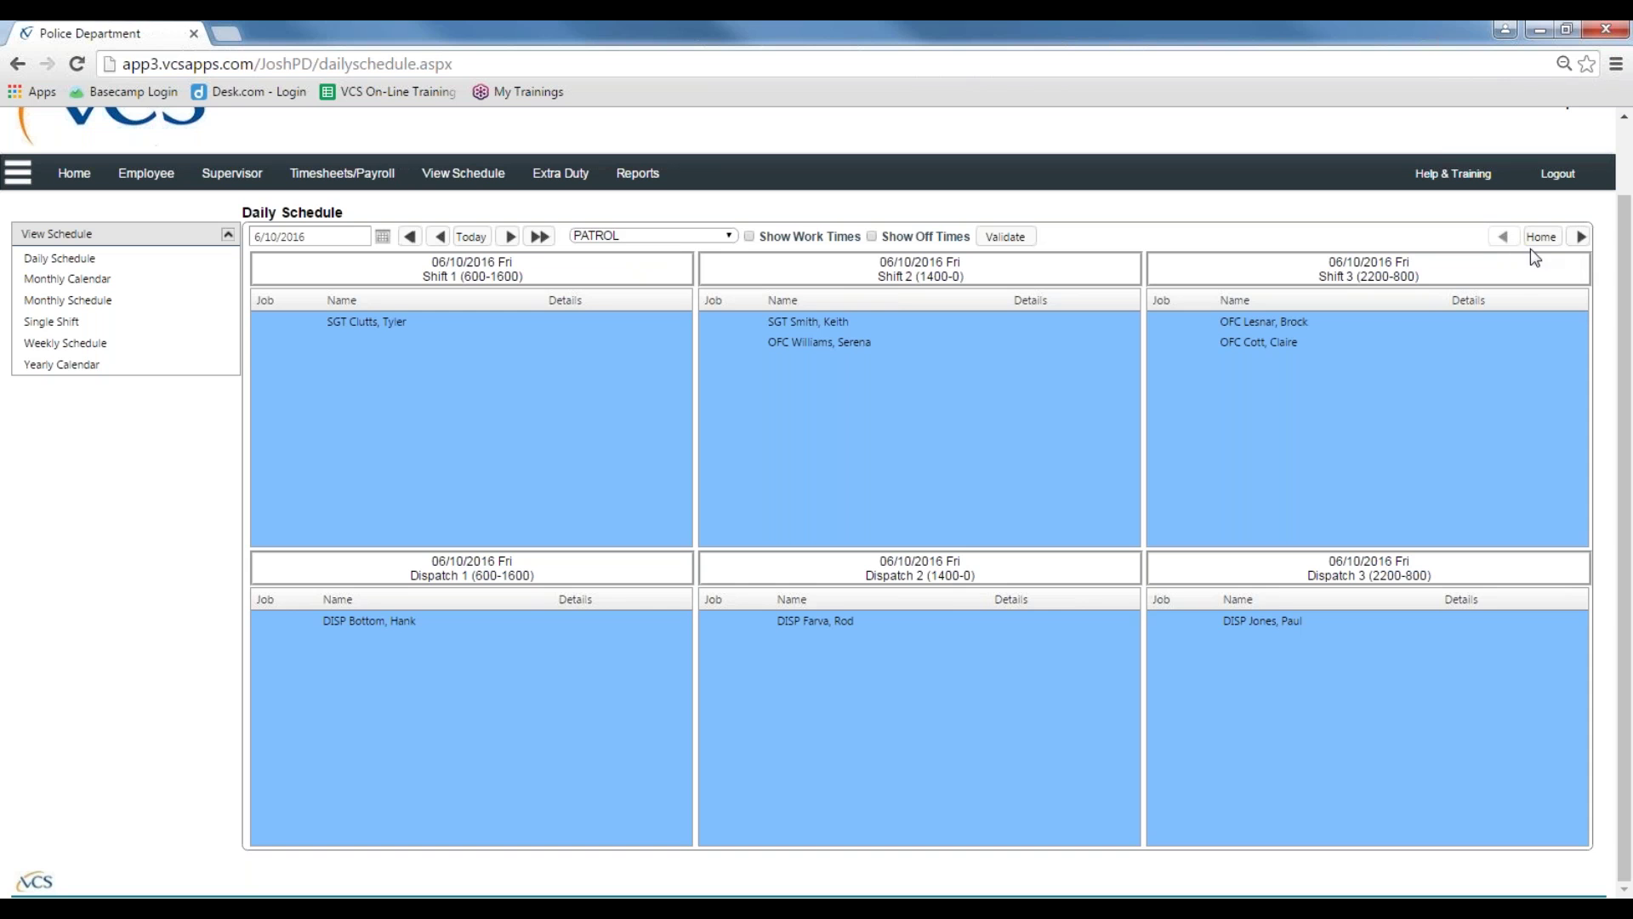
{"action": "left_click", "coordinate": [1578, 239]}
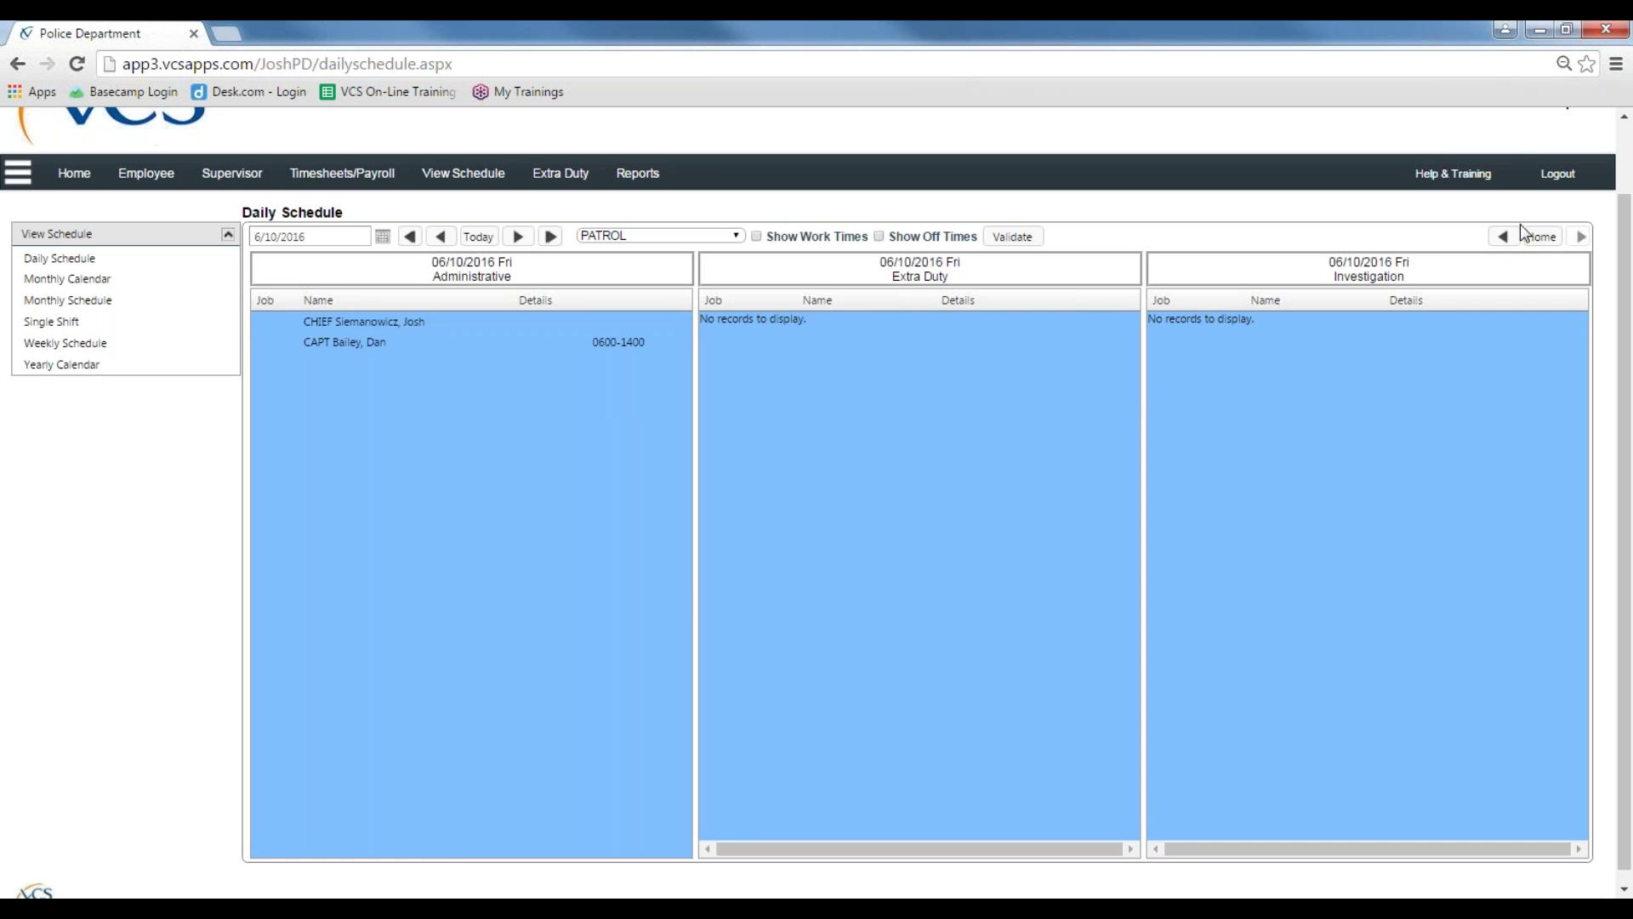
Step: Return to the first PATROL page showing Shifts 1–3 and Dispatch 1–3
{"action": "left_click", "coordinate": [1540, 238]}
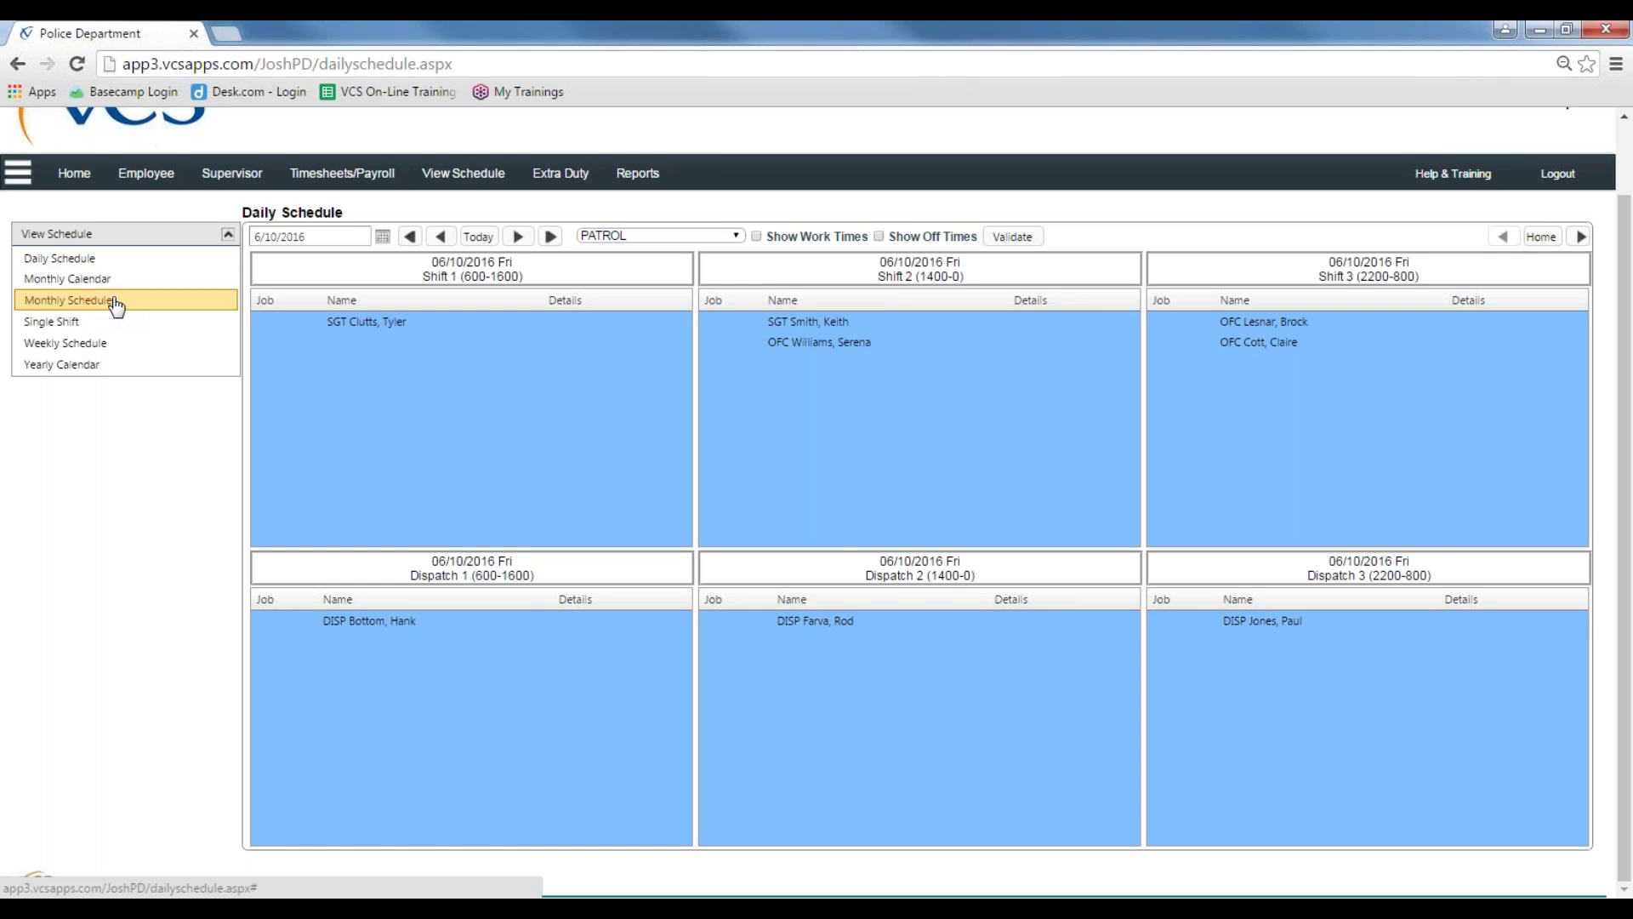
Step: Open the personal Monthly Calendar for June 2016
{"action": "left_click", "coordinate": [109, 281]}
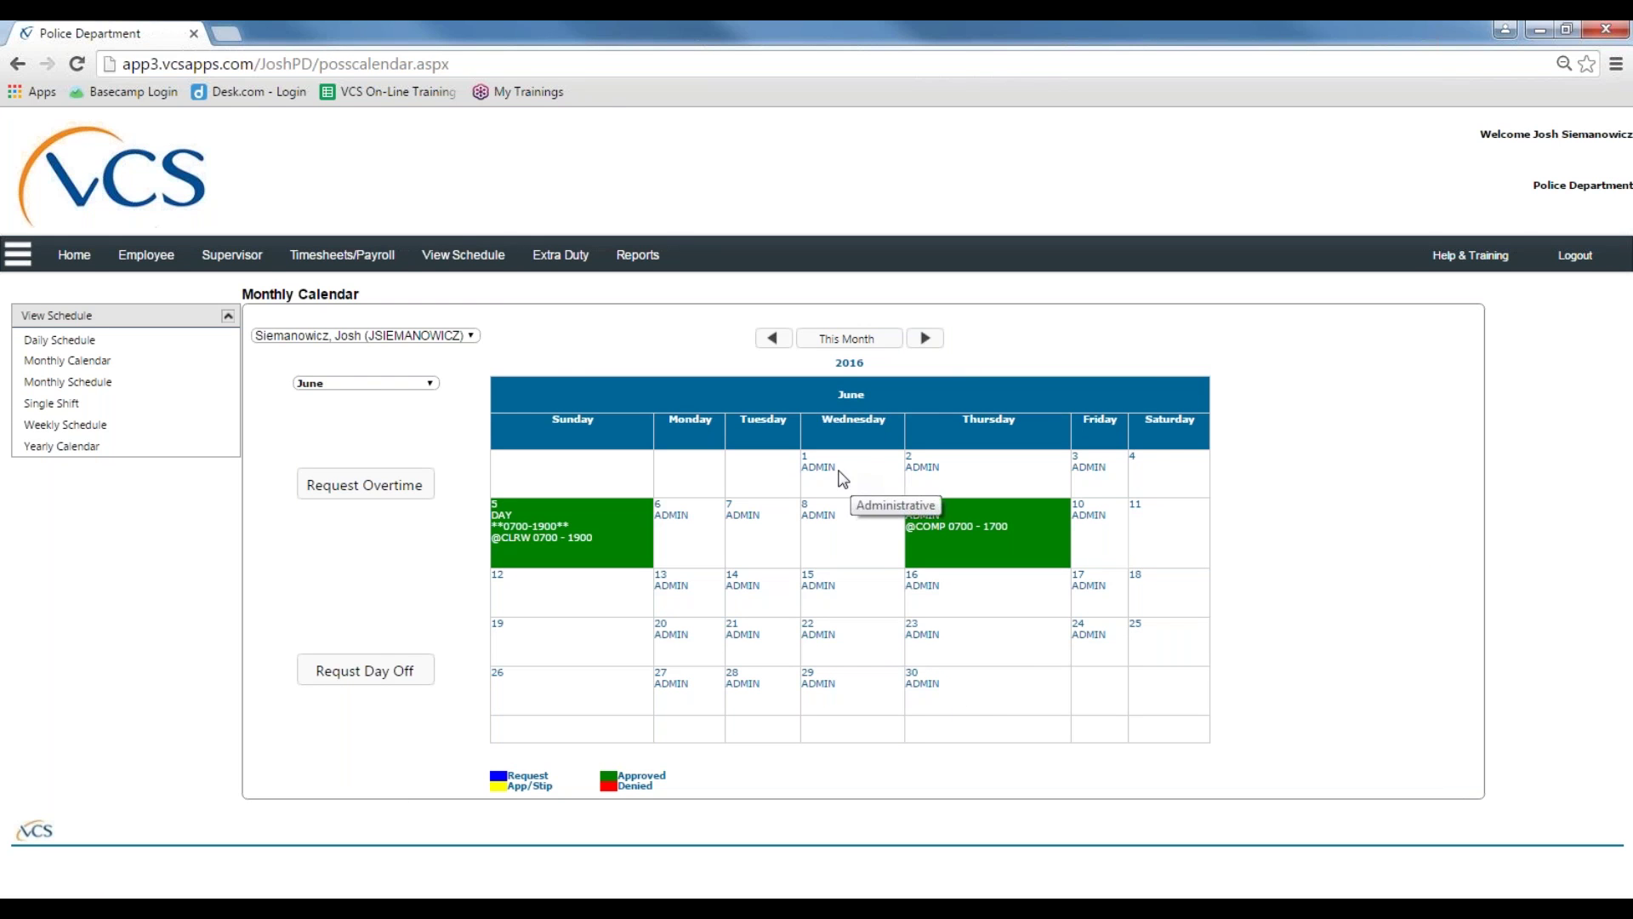
Step: Keep June as the calendar month, then show the Administration group's June Monthly Schedule
{"action": "left_click", "coordinate": [422, 382]}
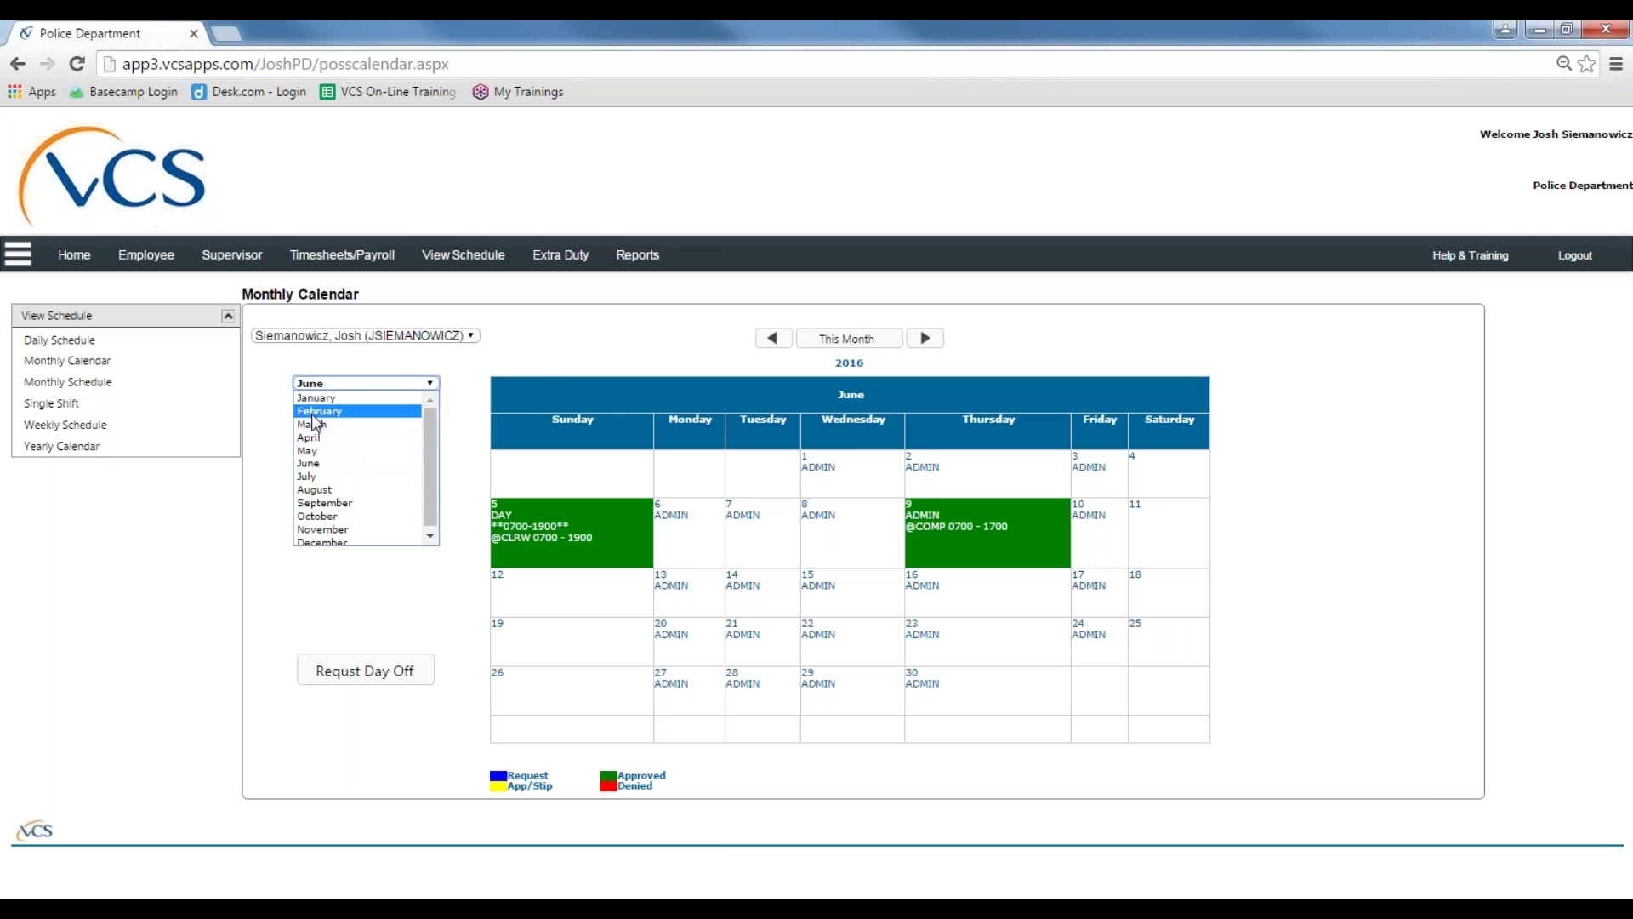
{"action": "left_click", "coordinate": [536, 366]}
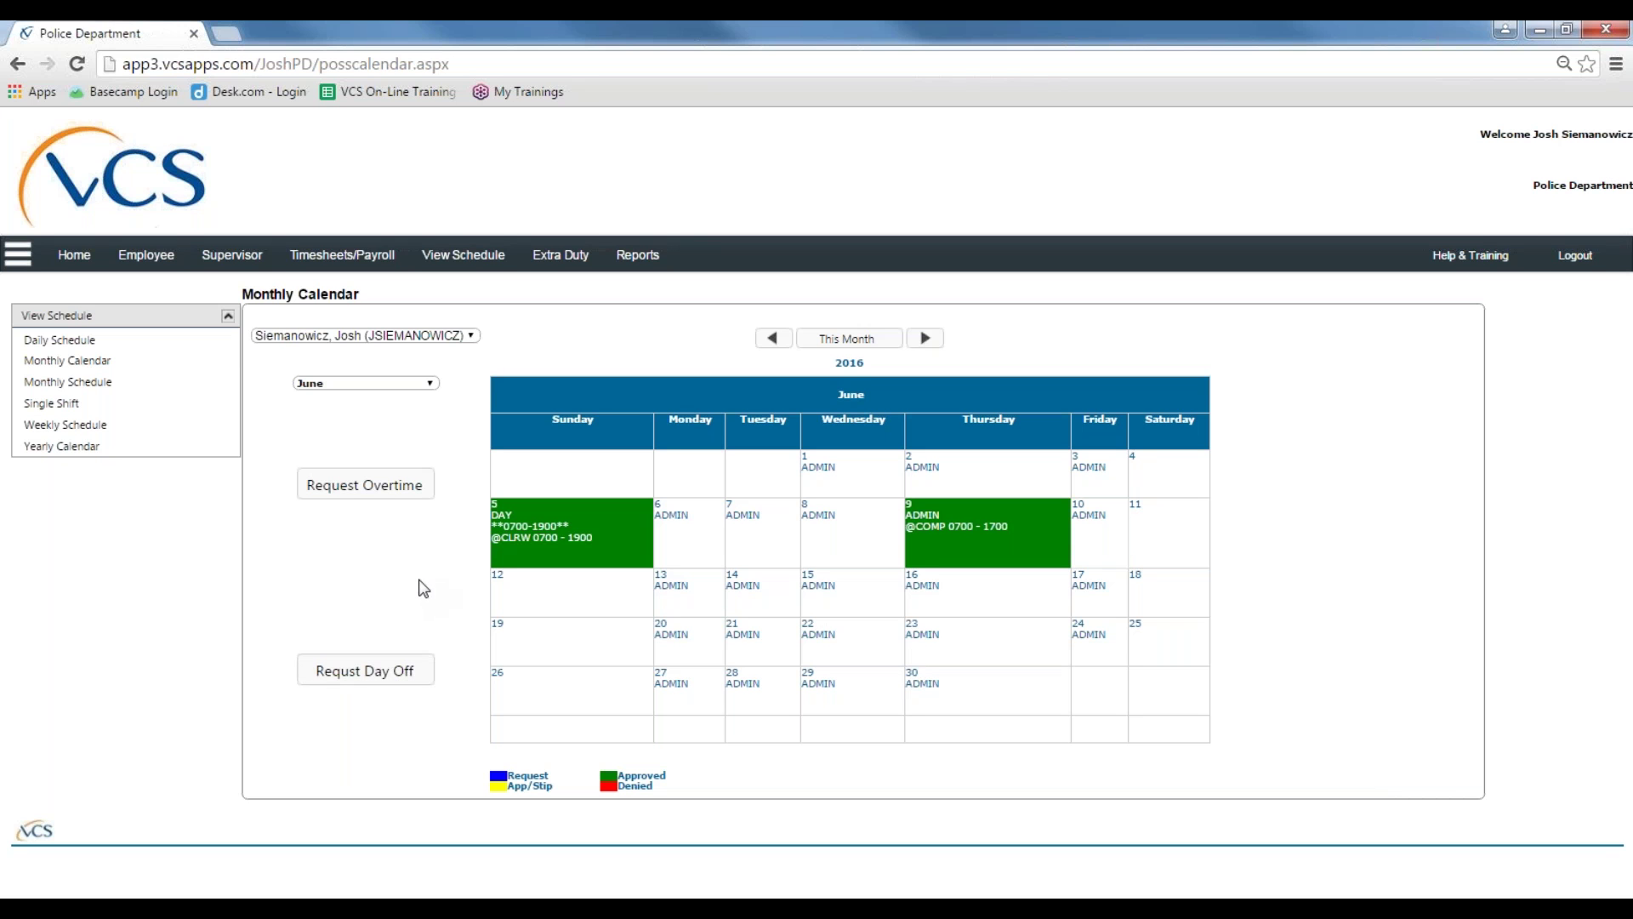
{"action": "left_click", "coordinate": [90, 387]}
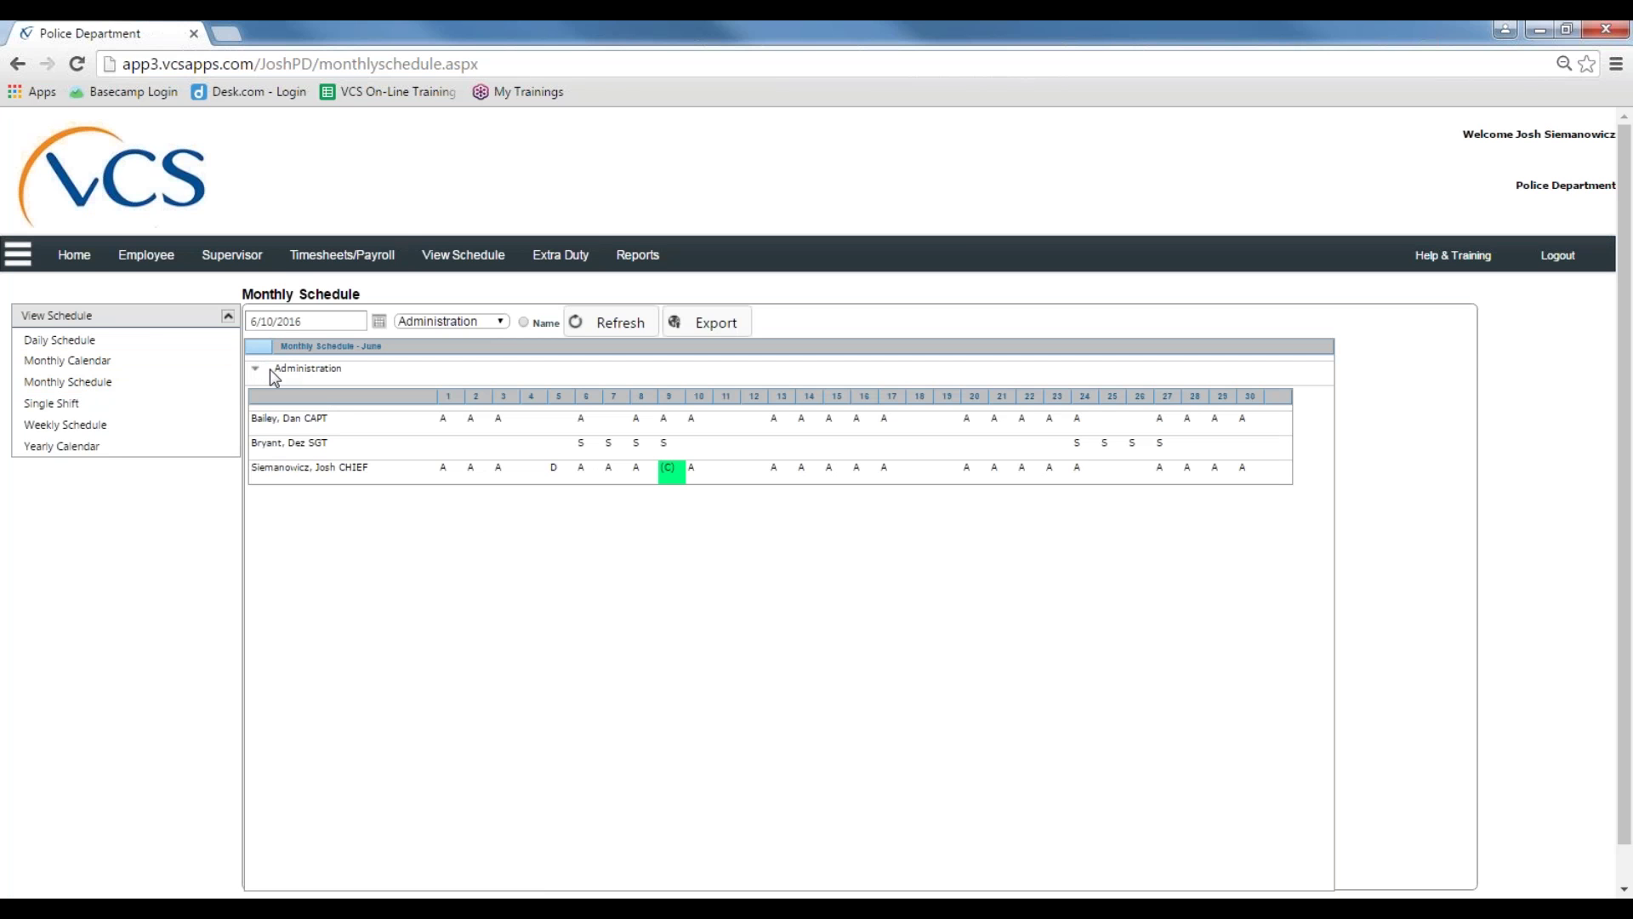
{"action": "left_click", "coordinate": [485, 320]}
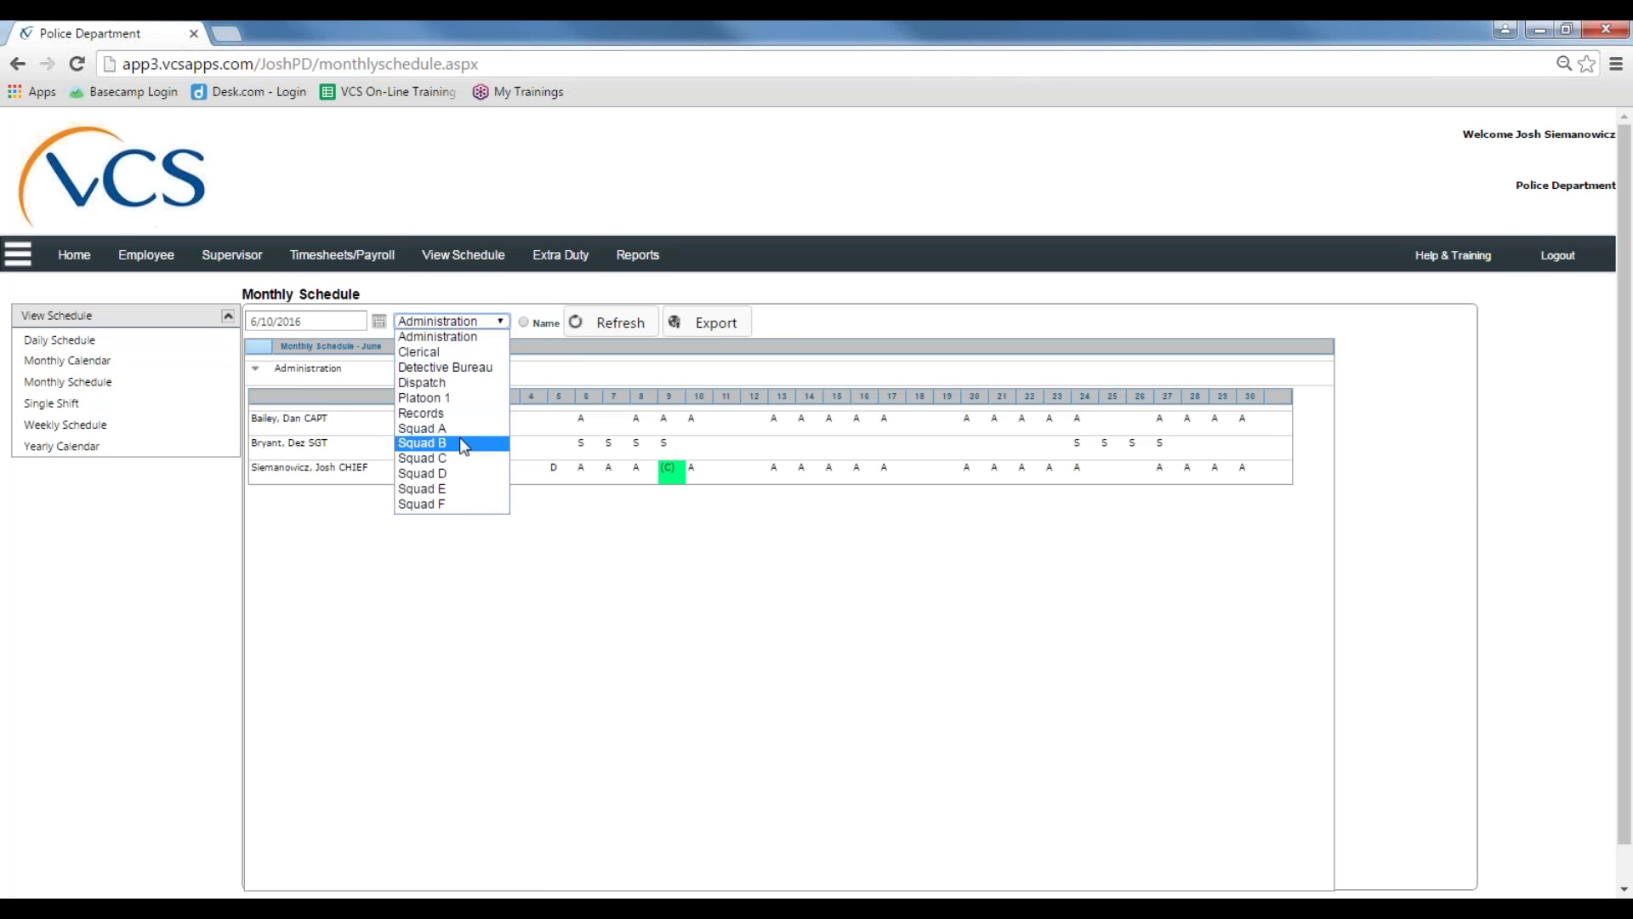
{"action": "left_click", "coordinate": [795, 313]}
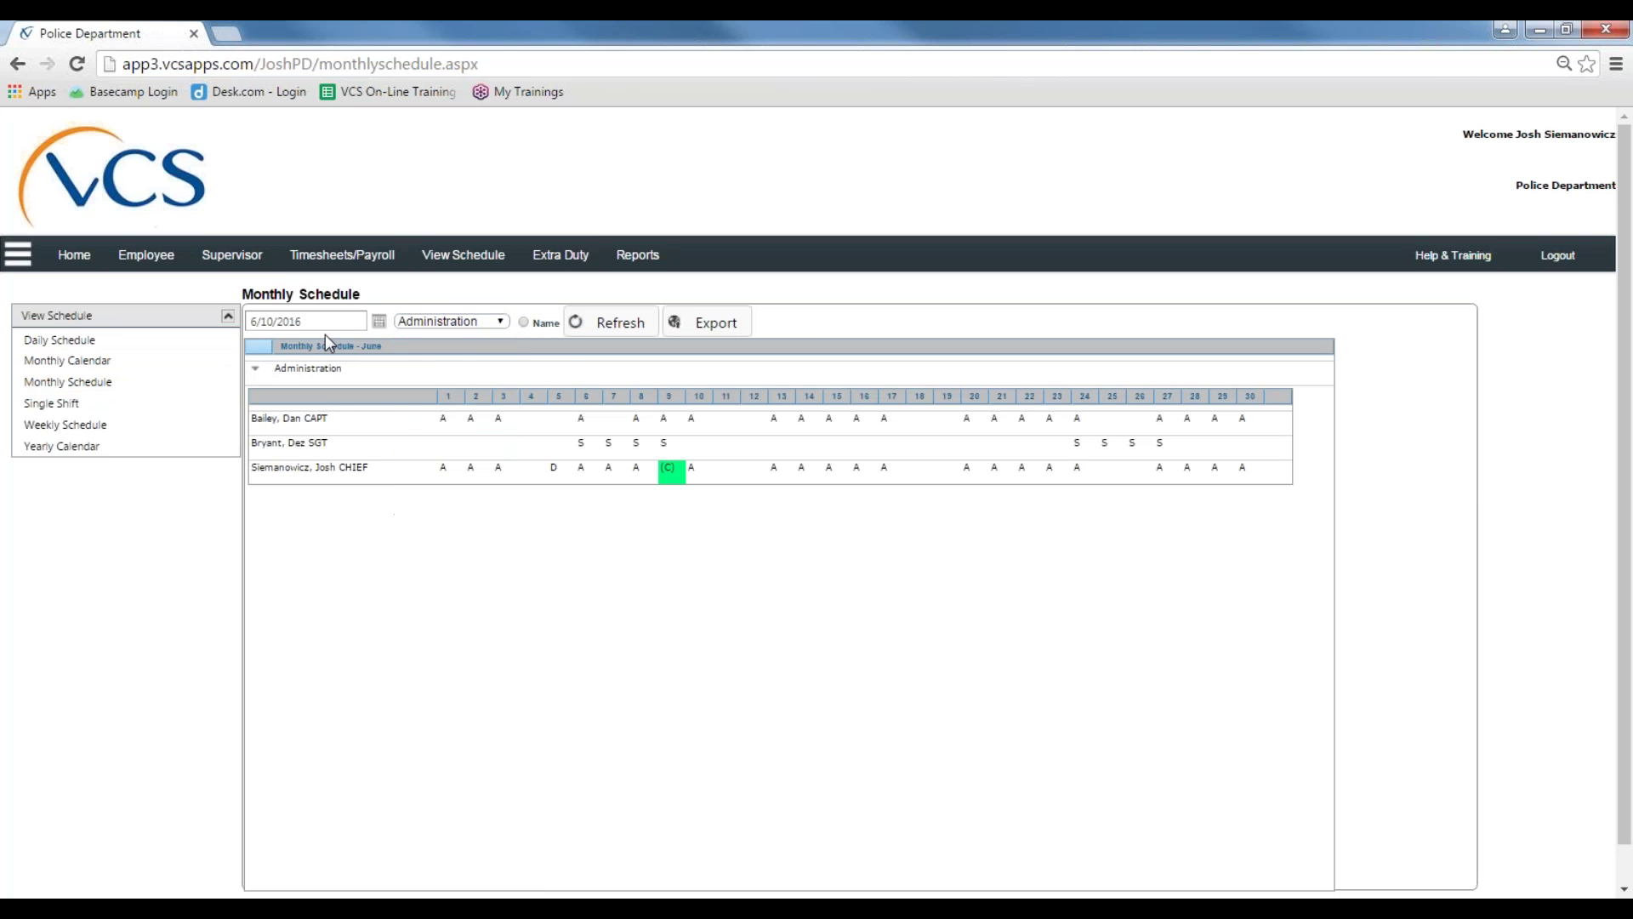
{"action": "left_click", "coordinate": [473, 324]}
{"action": "left_click", "coordinate": [425, 438]}
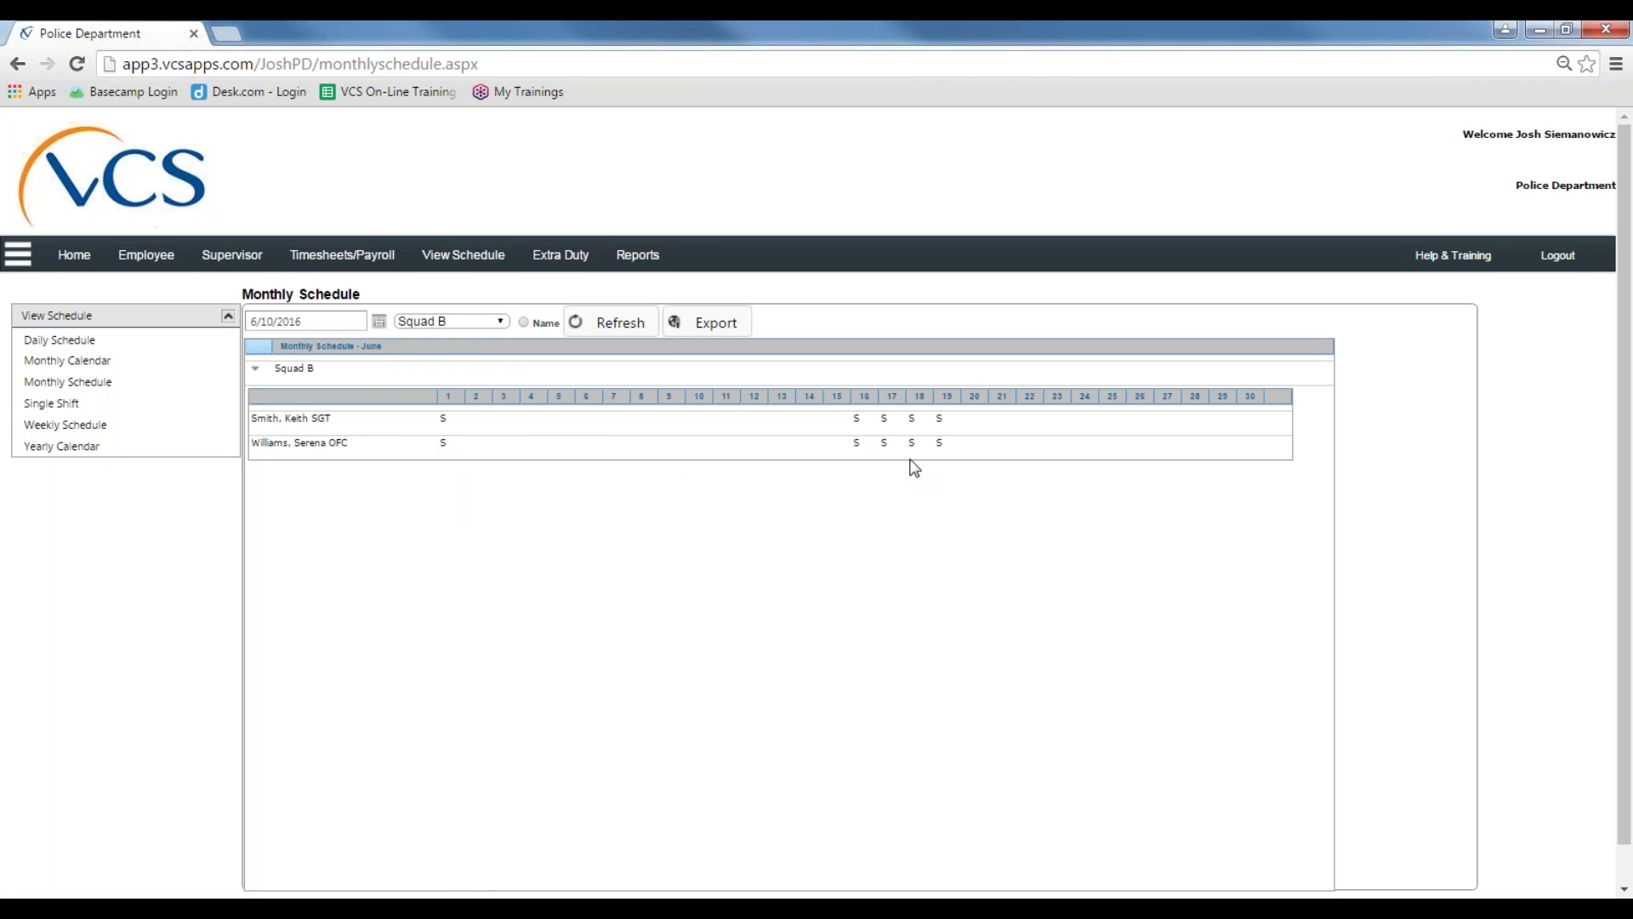
{"action": "left_click", "coordinate": [488, 325]}
{"action": "left_click", "coordinate": [439, 335]}
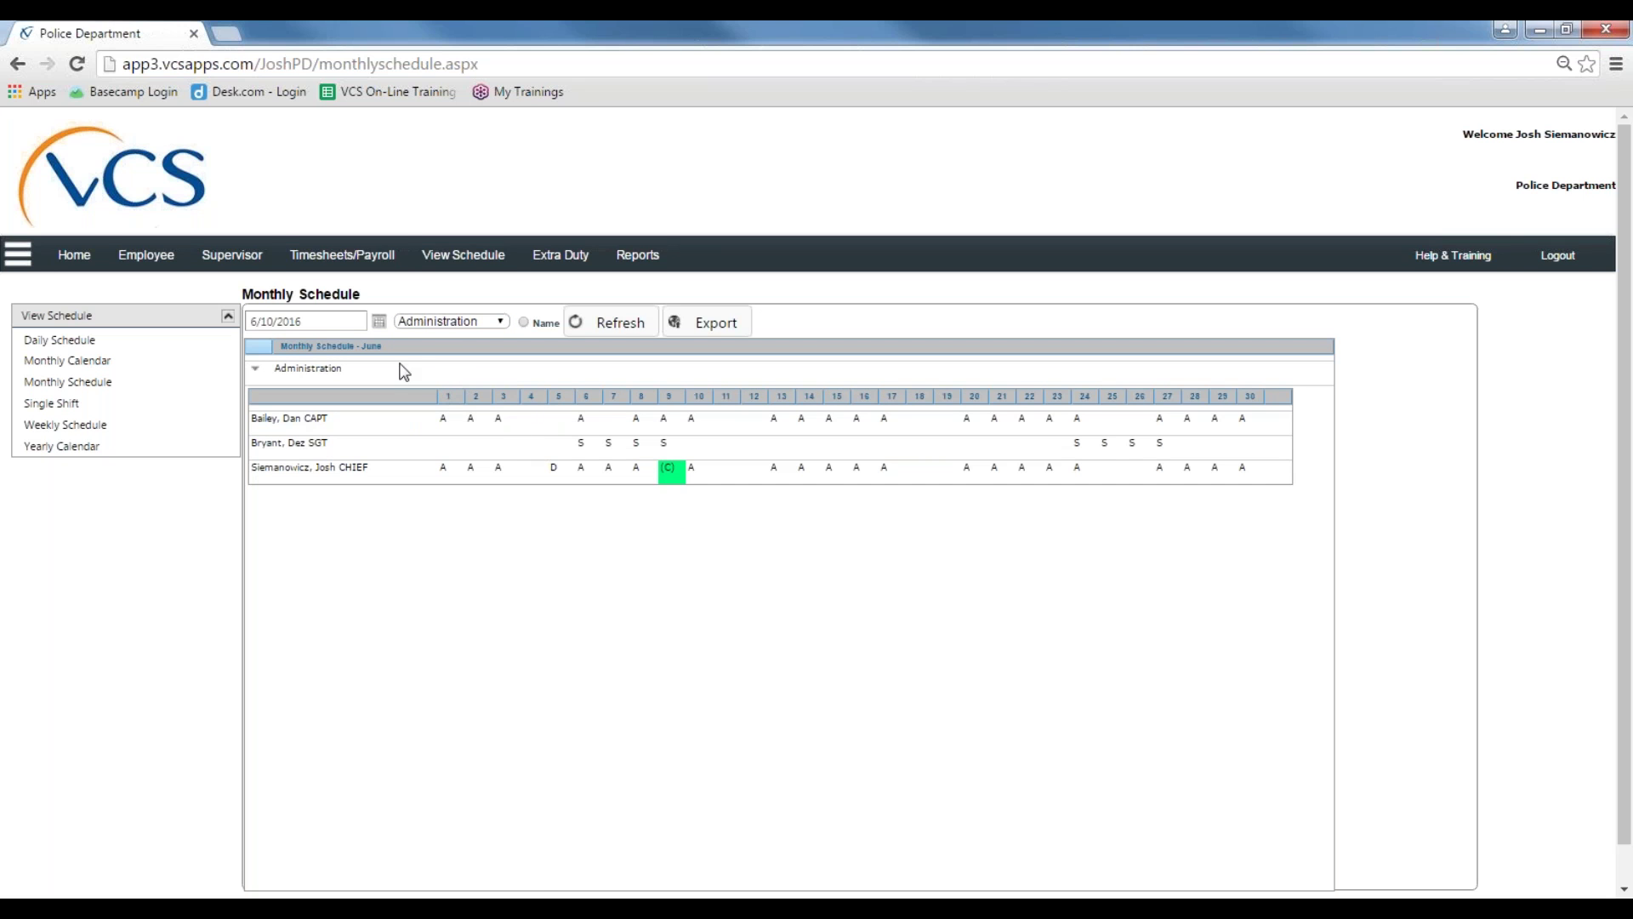
Step: Pick 7/13/2016 in the date picker to load the July 2016 Administration schedule
{"action": "left_click", "coordinate": [379, 323]}
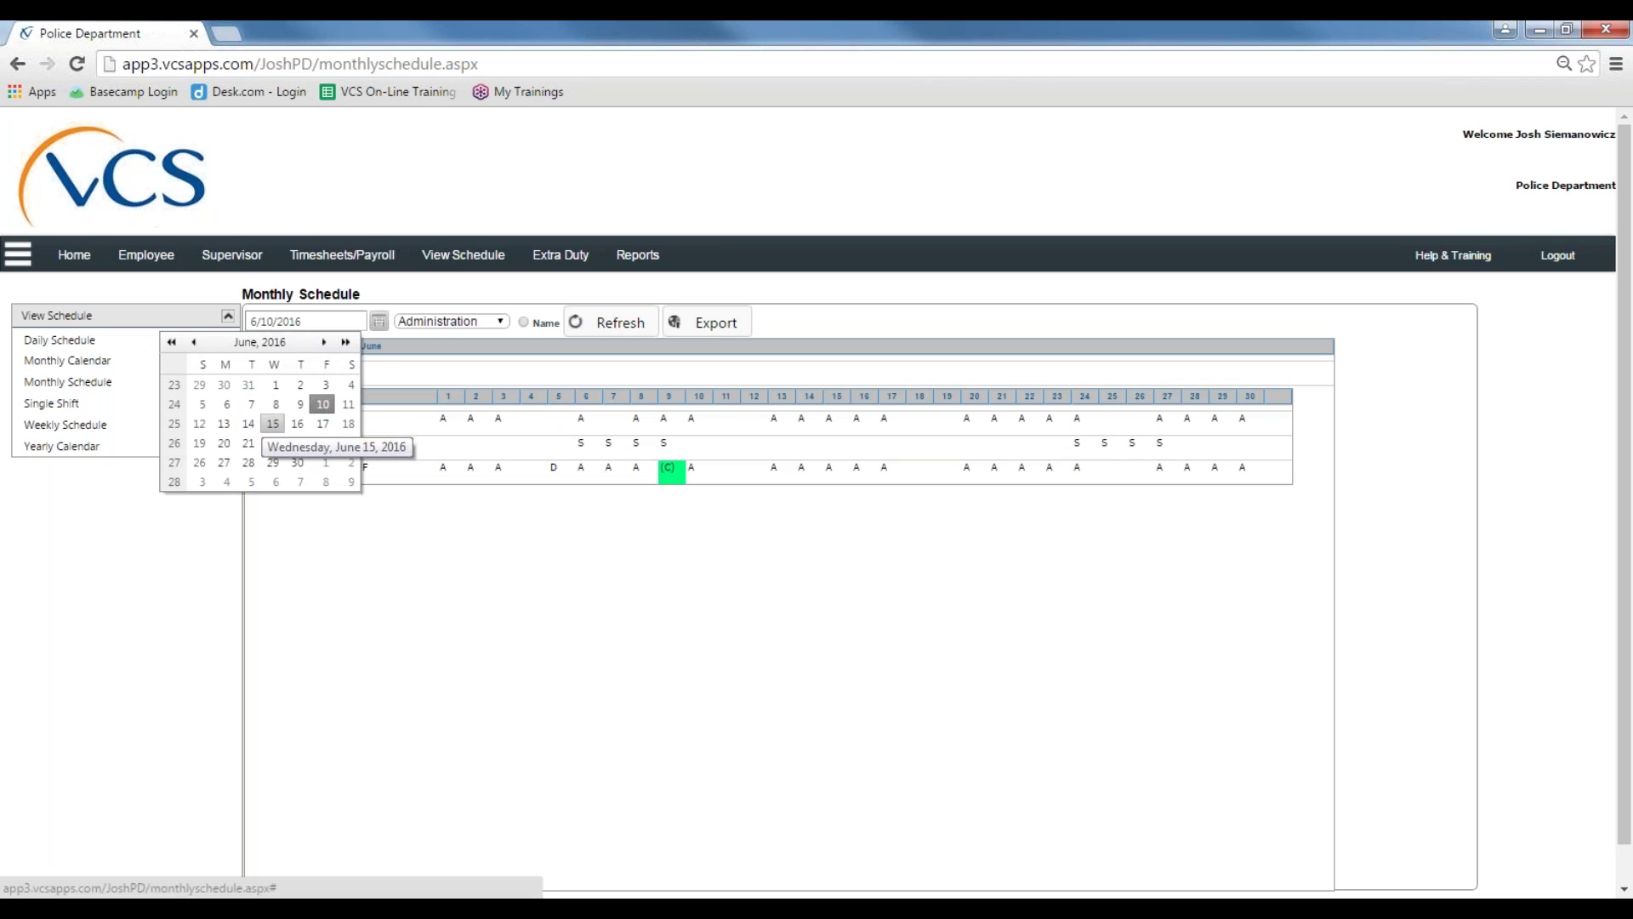
{"action": "left_click", "coordinate": [324, 342]}
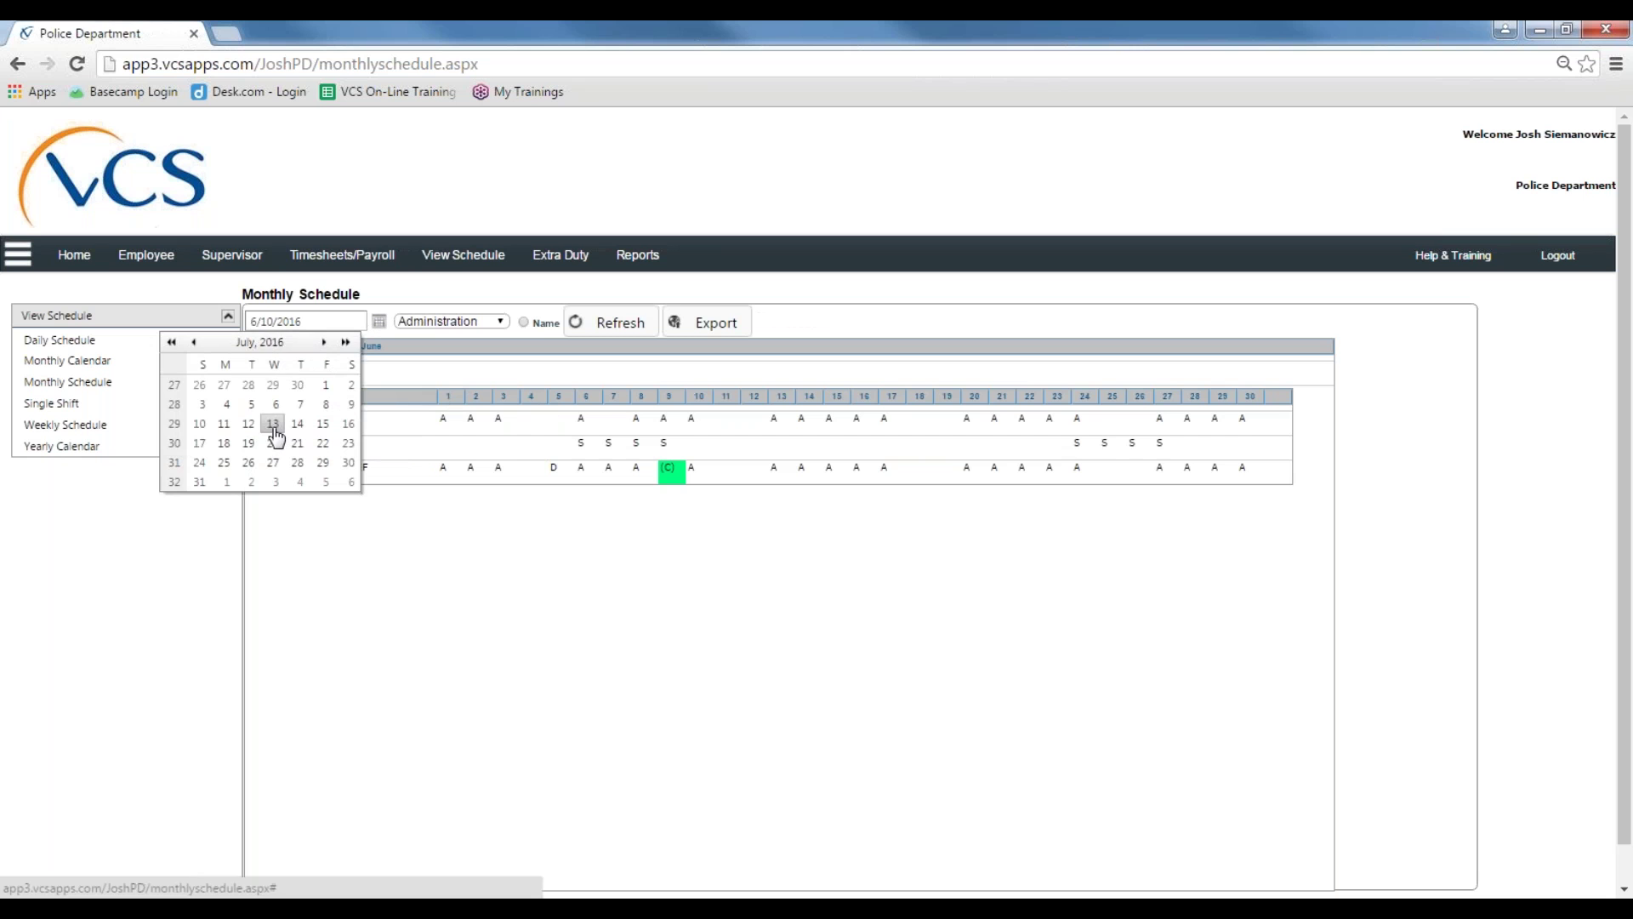
{"action": "left_click", "coordinate": [271, 425]}
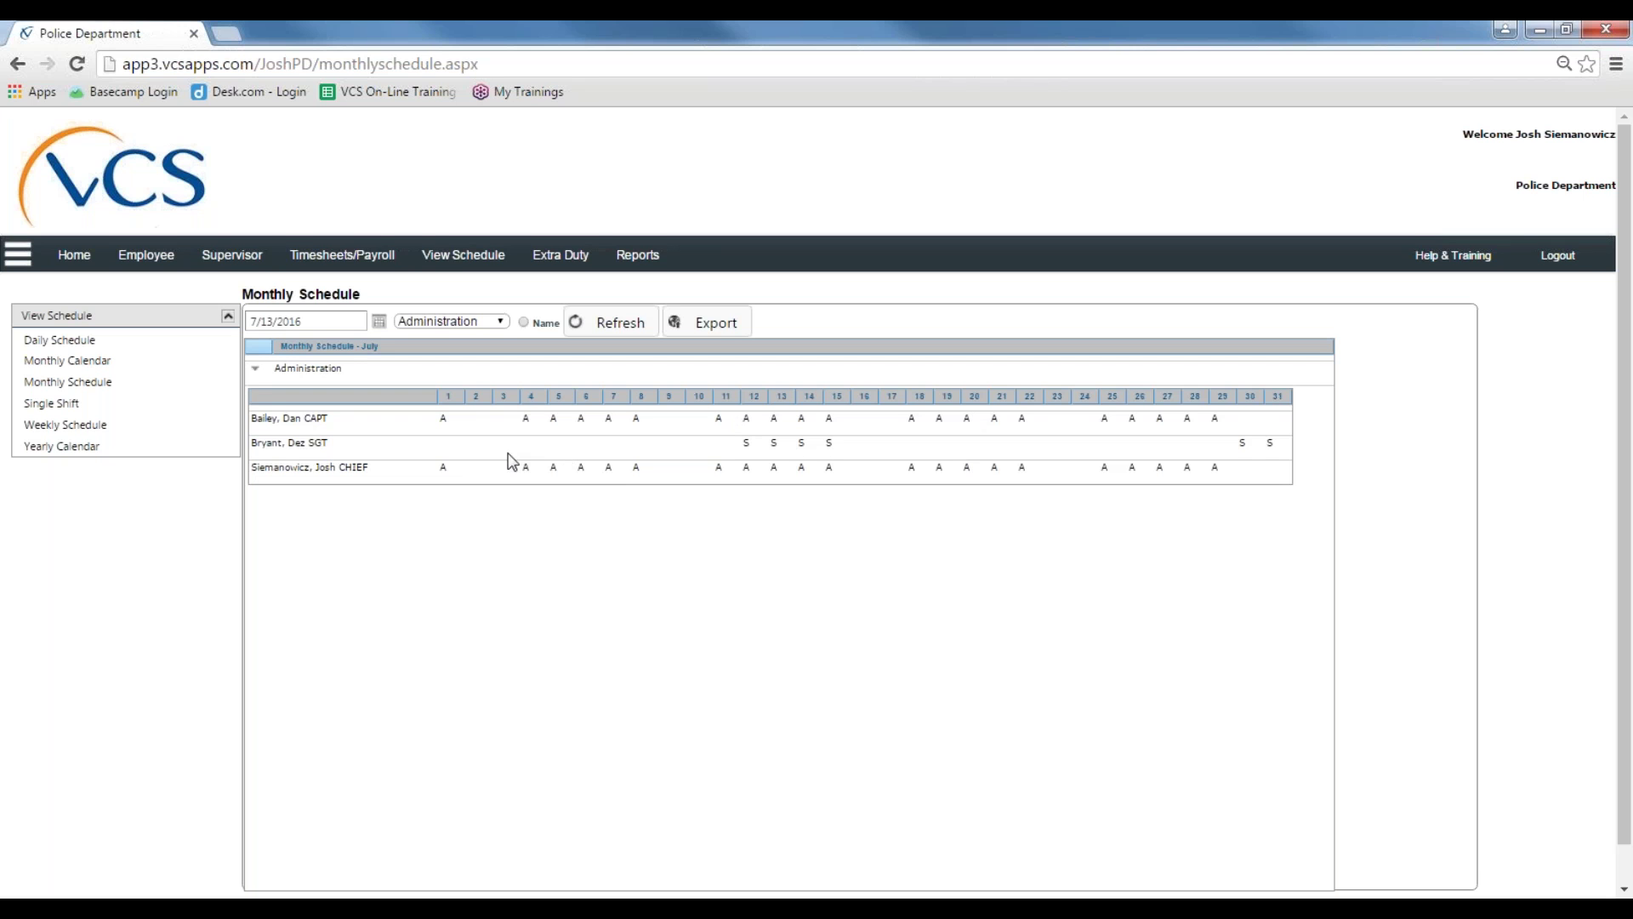
Step: Show the Single Shift view for the Administrative shift on 06/10/2016 and select the captain's entry
{"action": "left_click", "coordinate": [75, 405]}
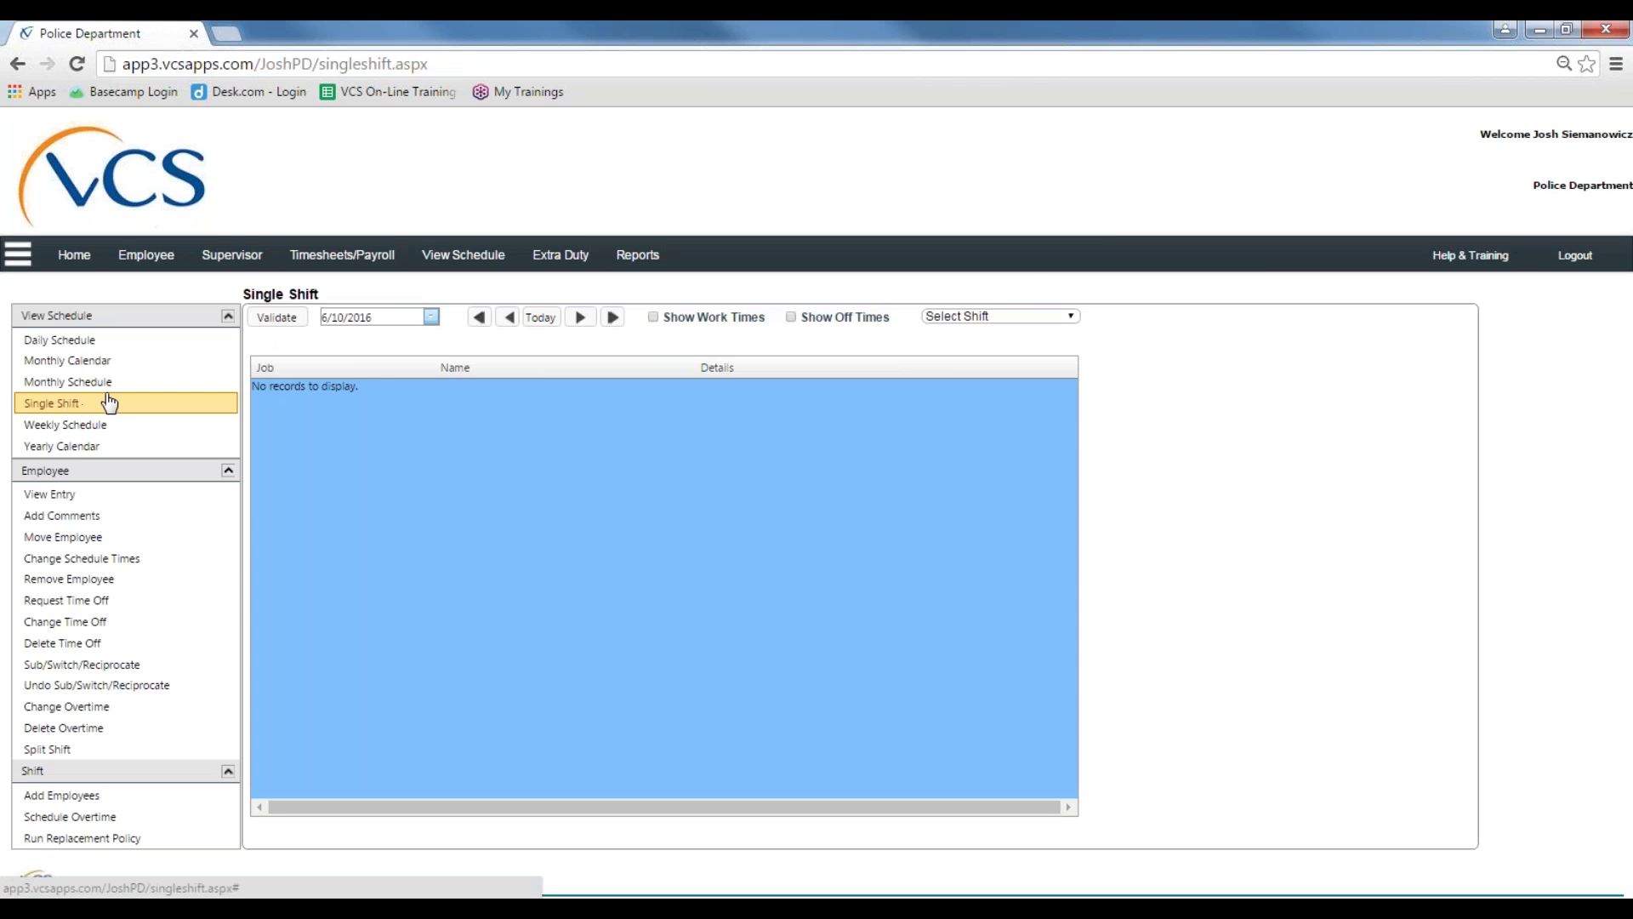
{"action": "left_click", "coordinate": [1040, 316]}
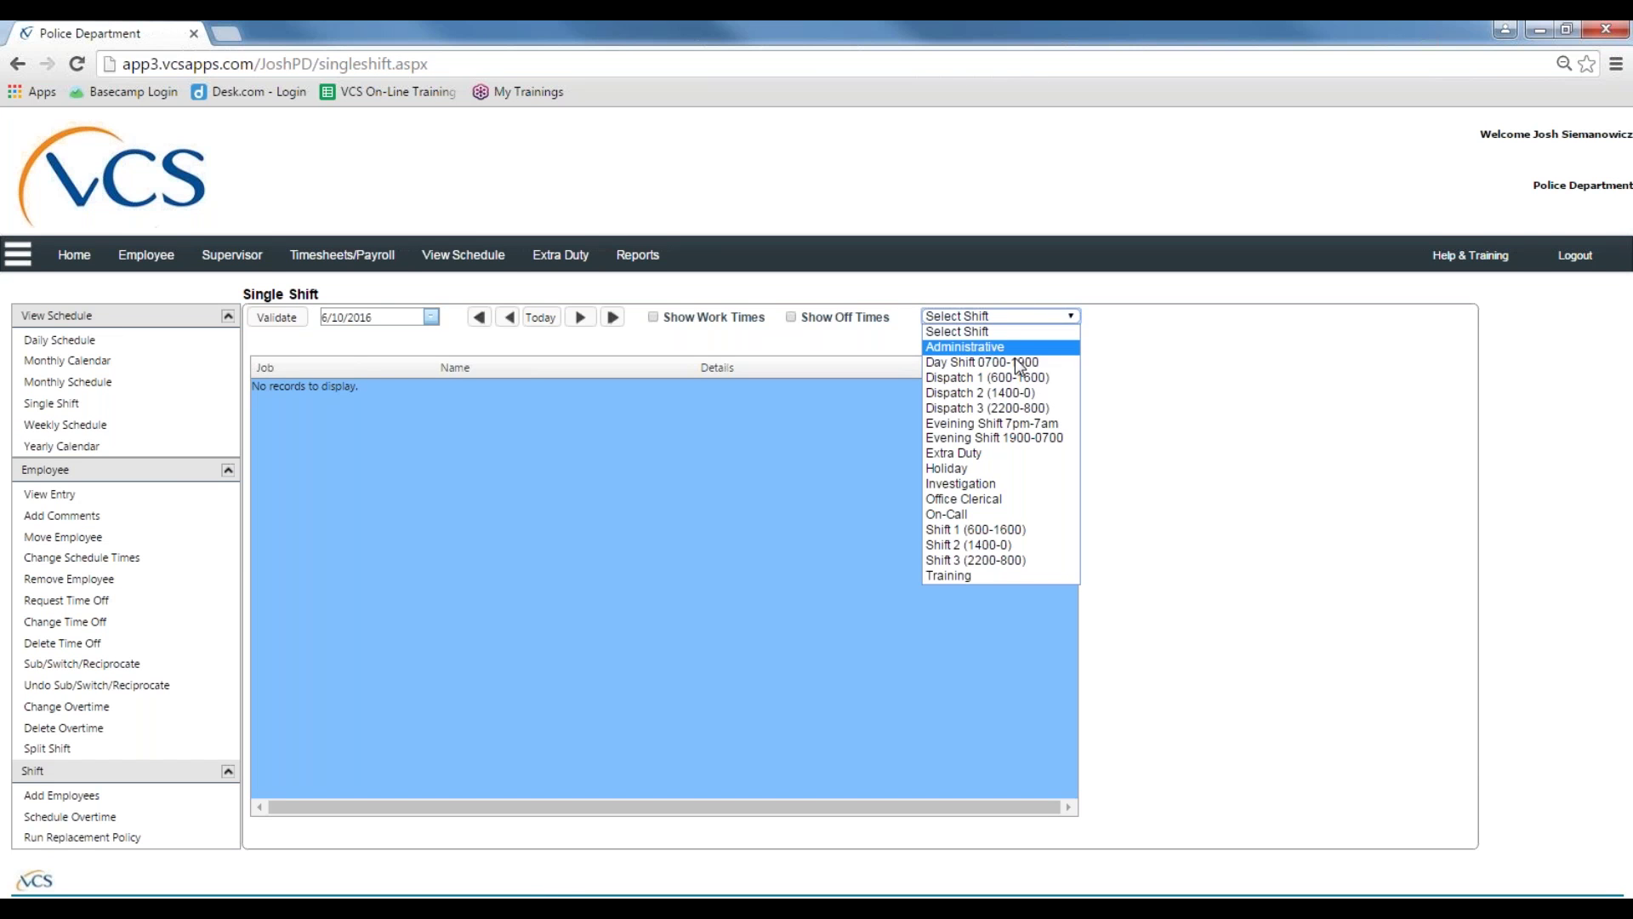
{"action": "left_click", "coordinate": [972, 346]}
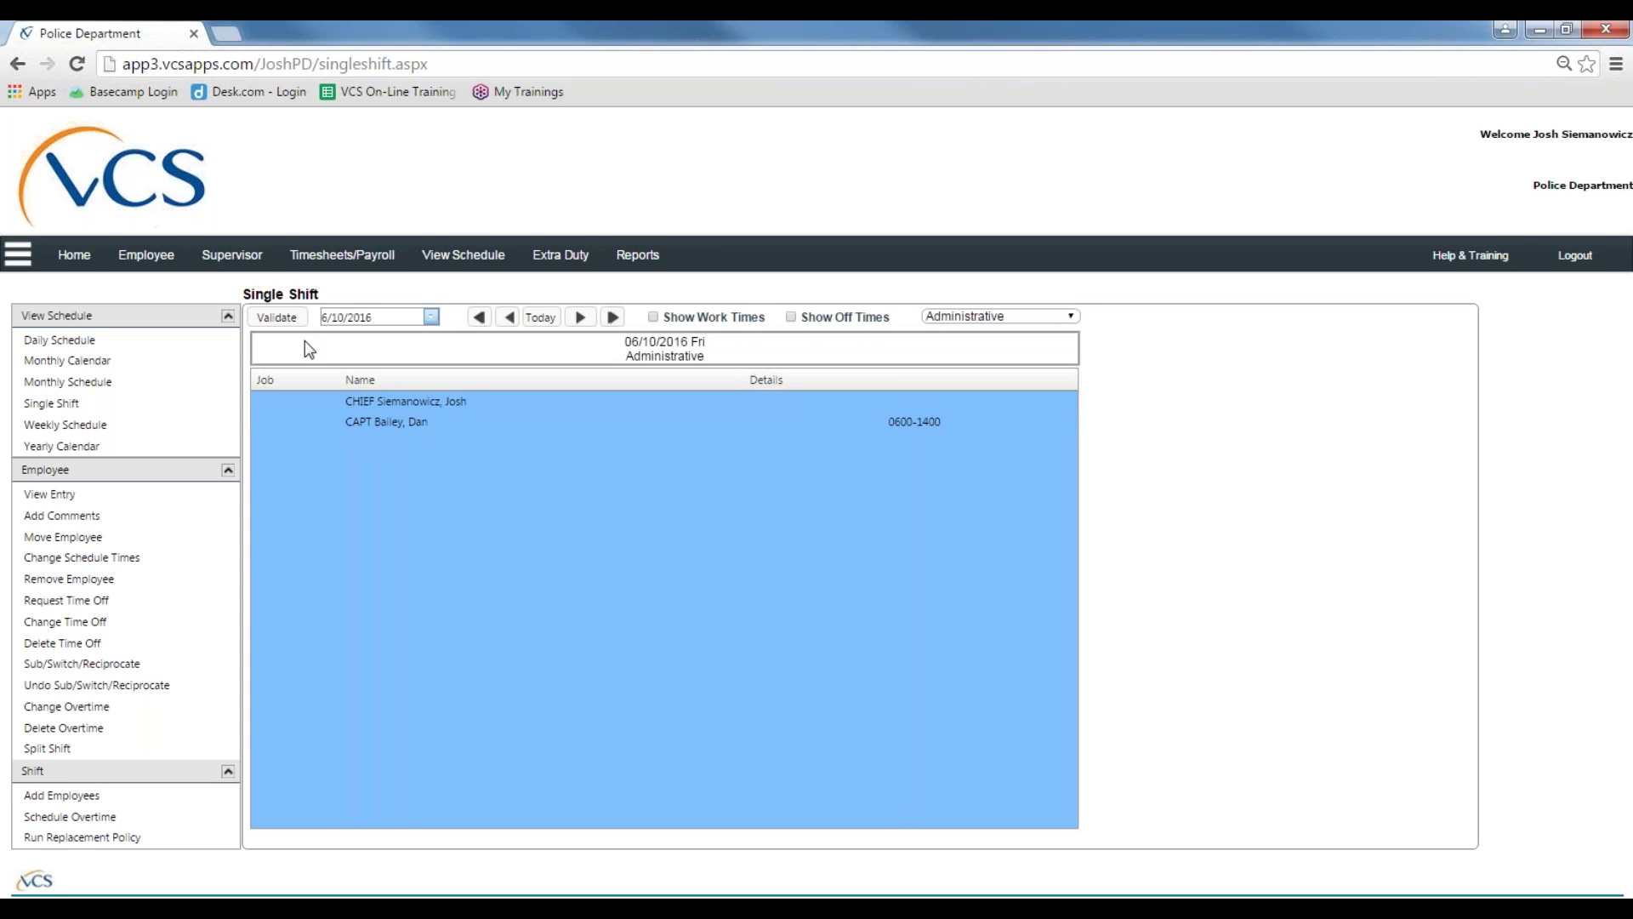
{"action": "left_click", "coordinate": [431, 319]}
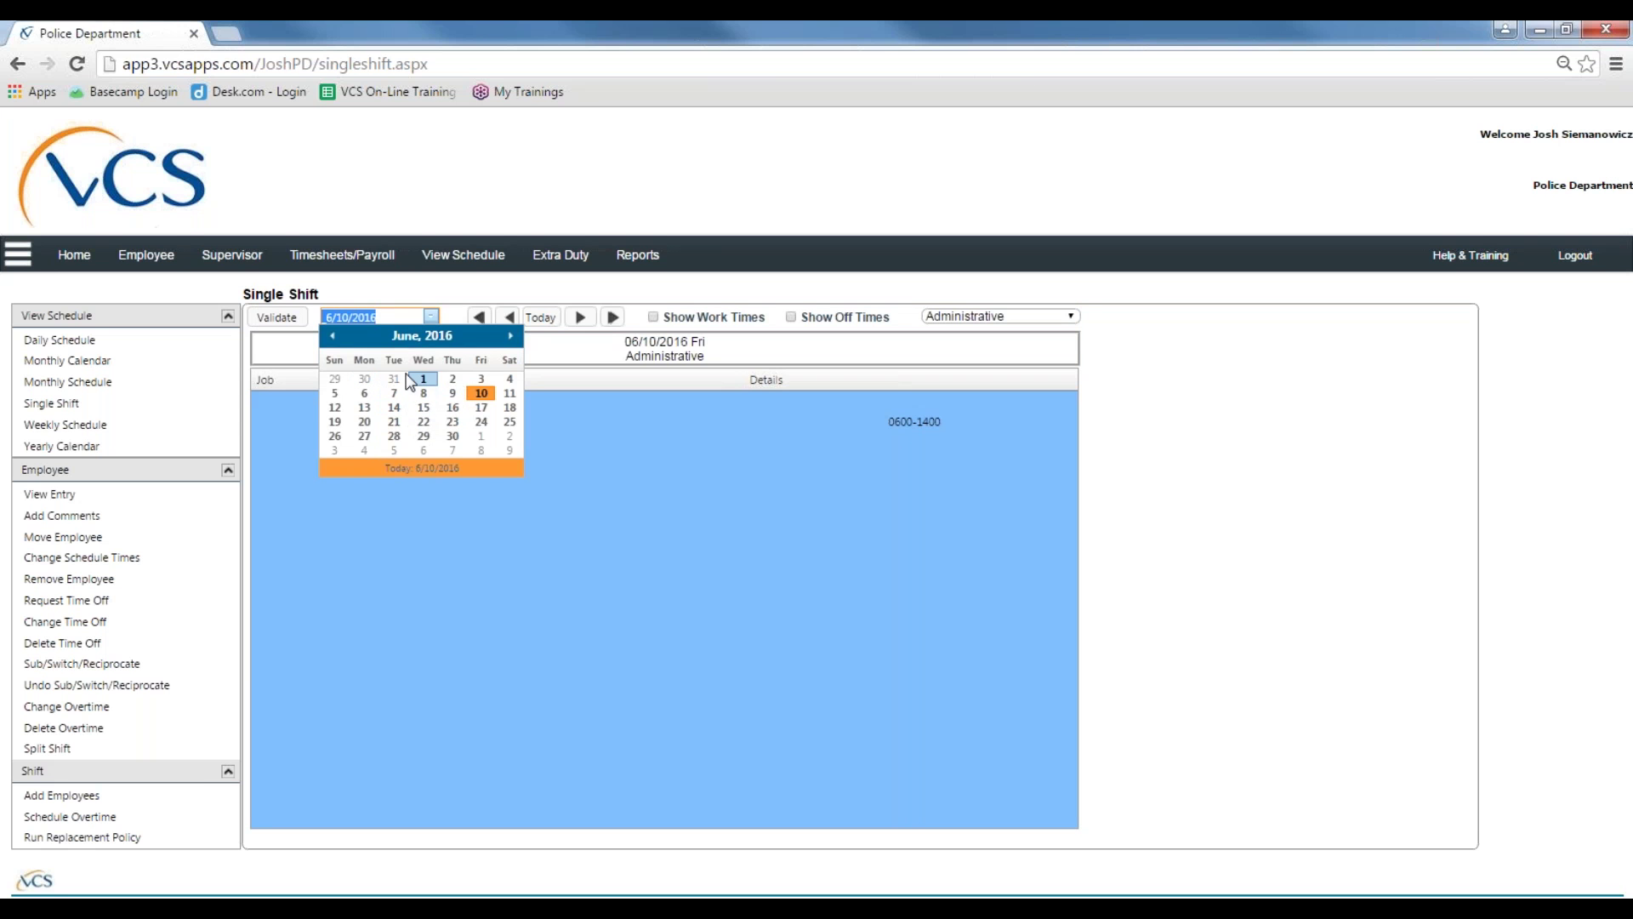
{"action": "left_click", "coordinate": [541, 317]}
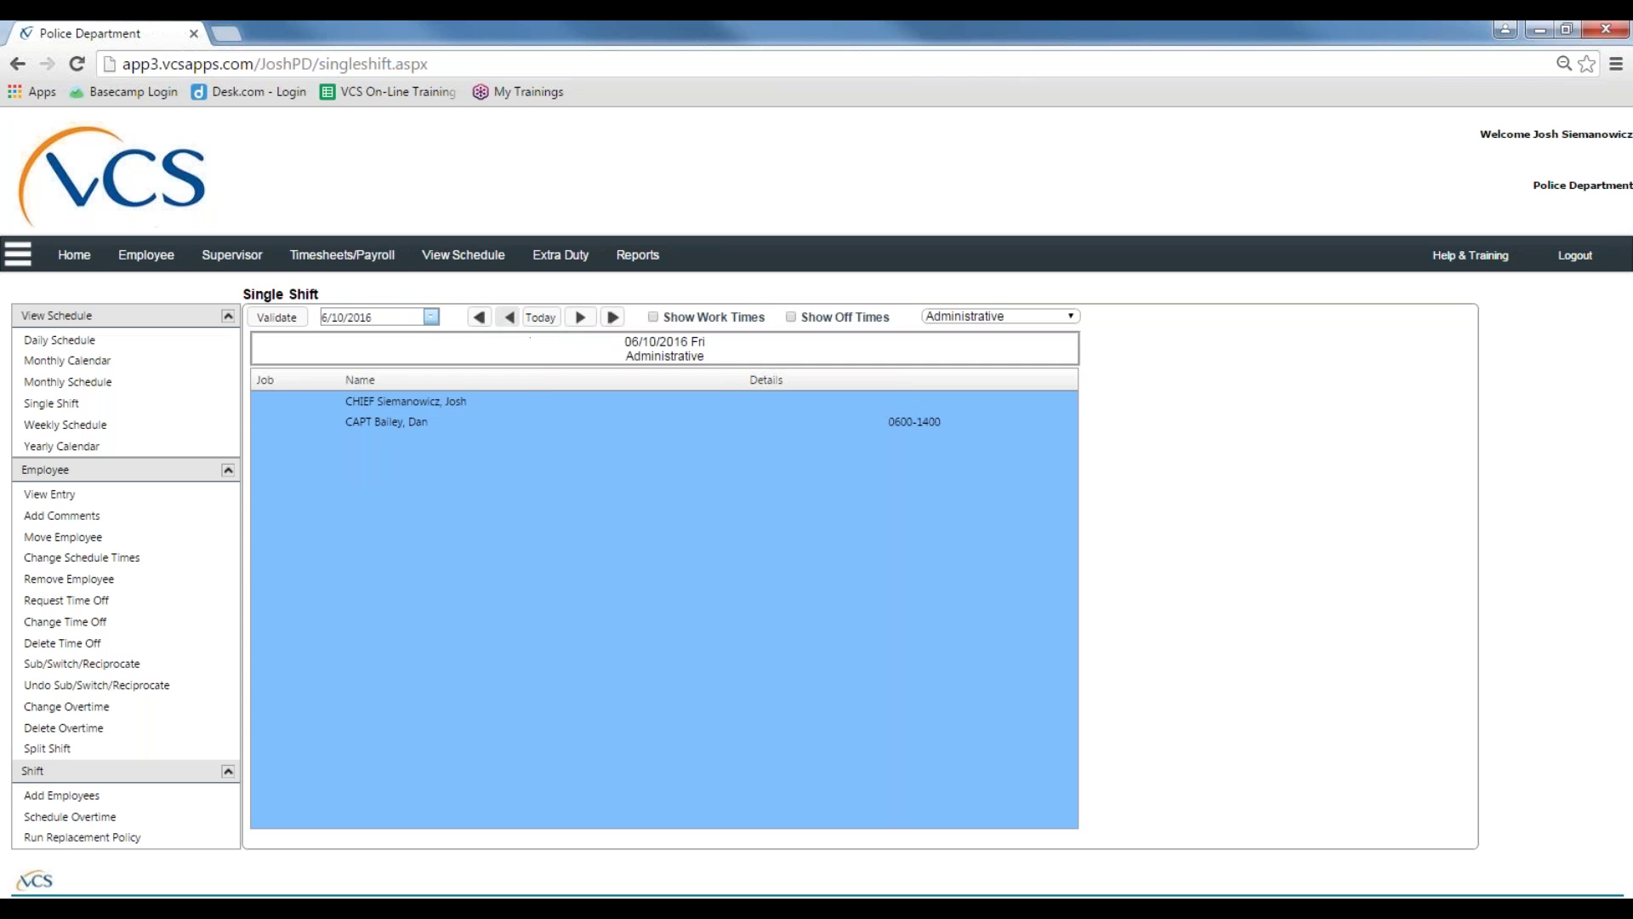
{"action": "left_click", "coordinate": [558, 422]}
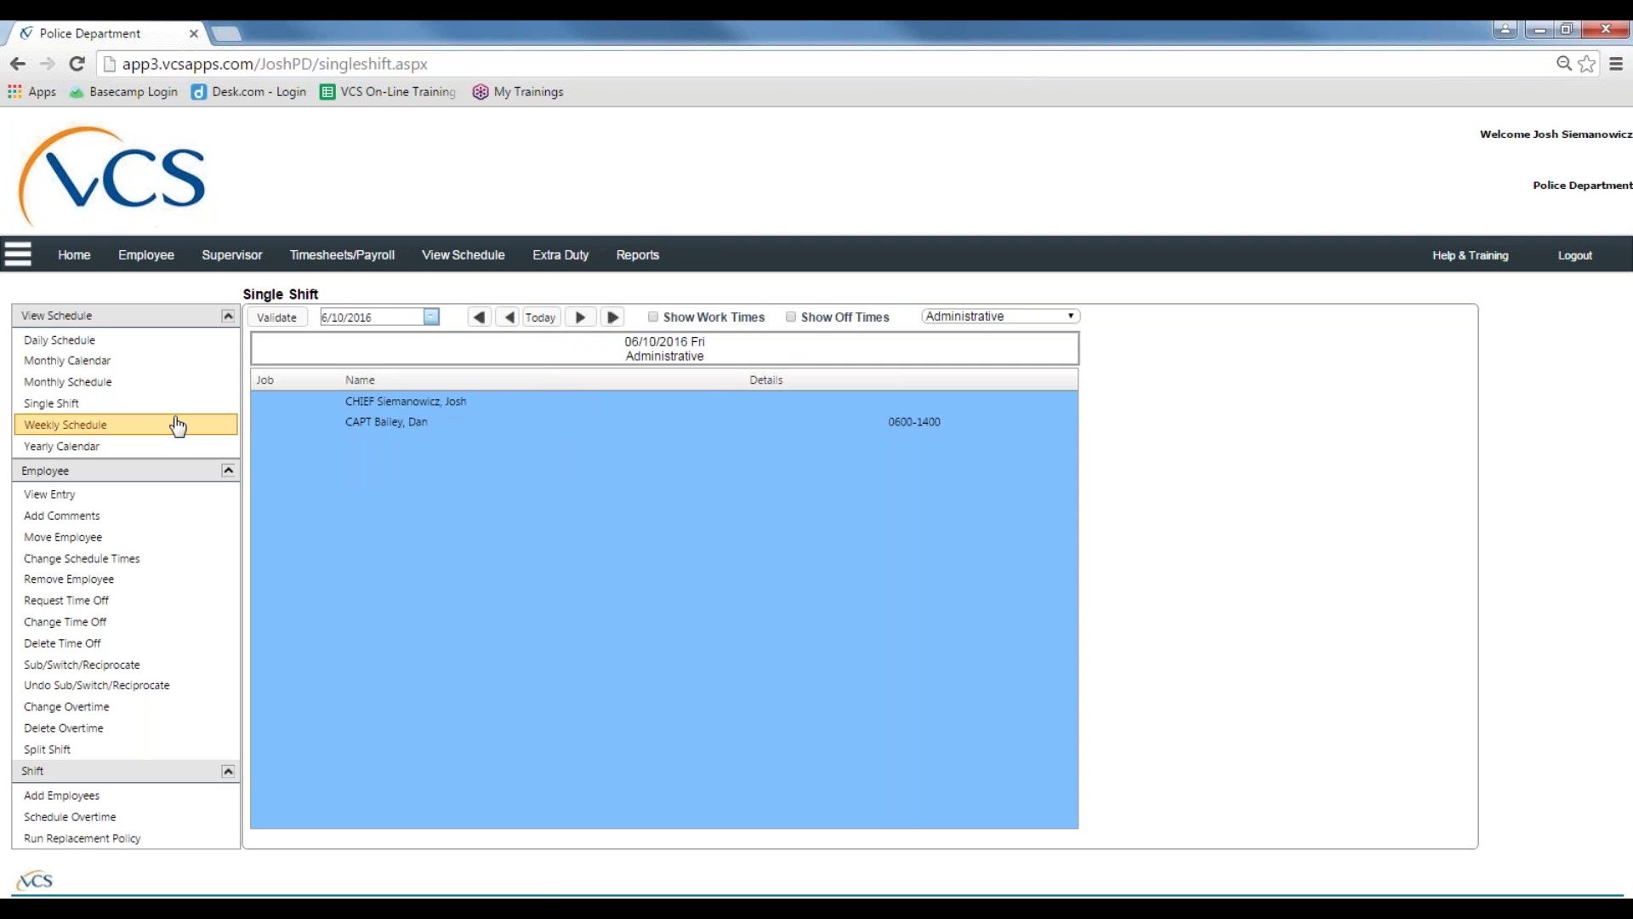
Step: Review Squad C's weekly schedule for the week of June 16, then open the 2016 Yearly Calendar
{"action": "left_click", "coordinate": [96, 425]}
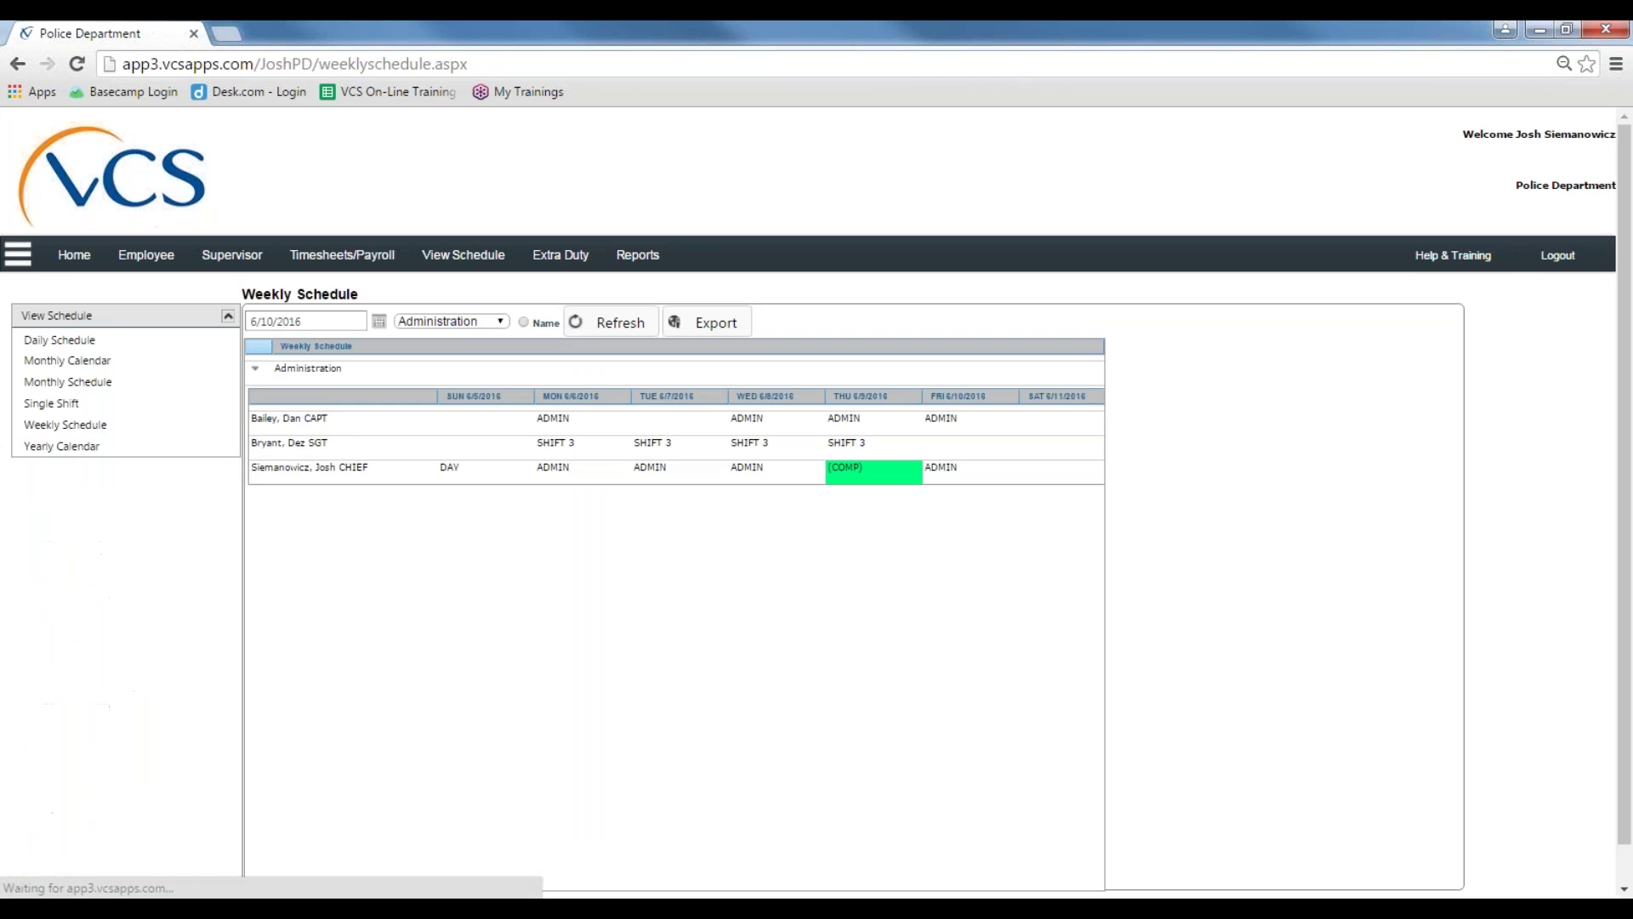
{"action": "left_click", "coordinate": [470, 326]}
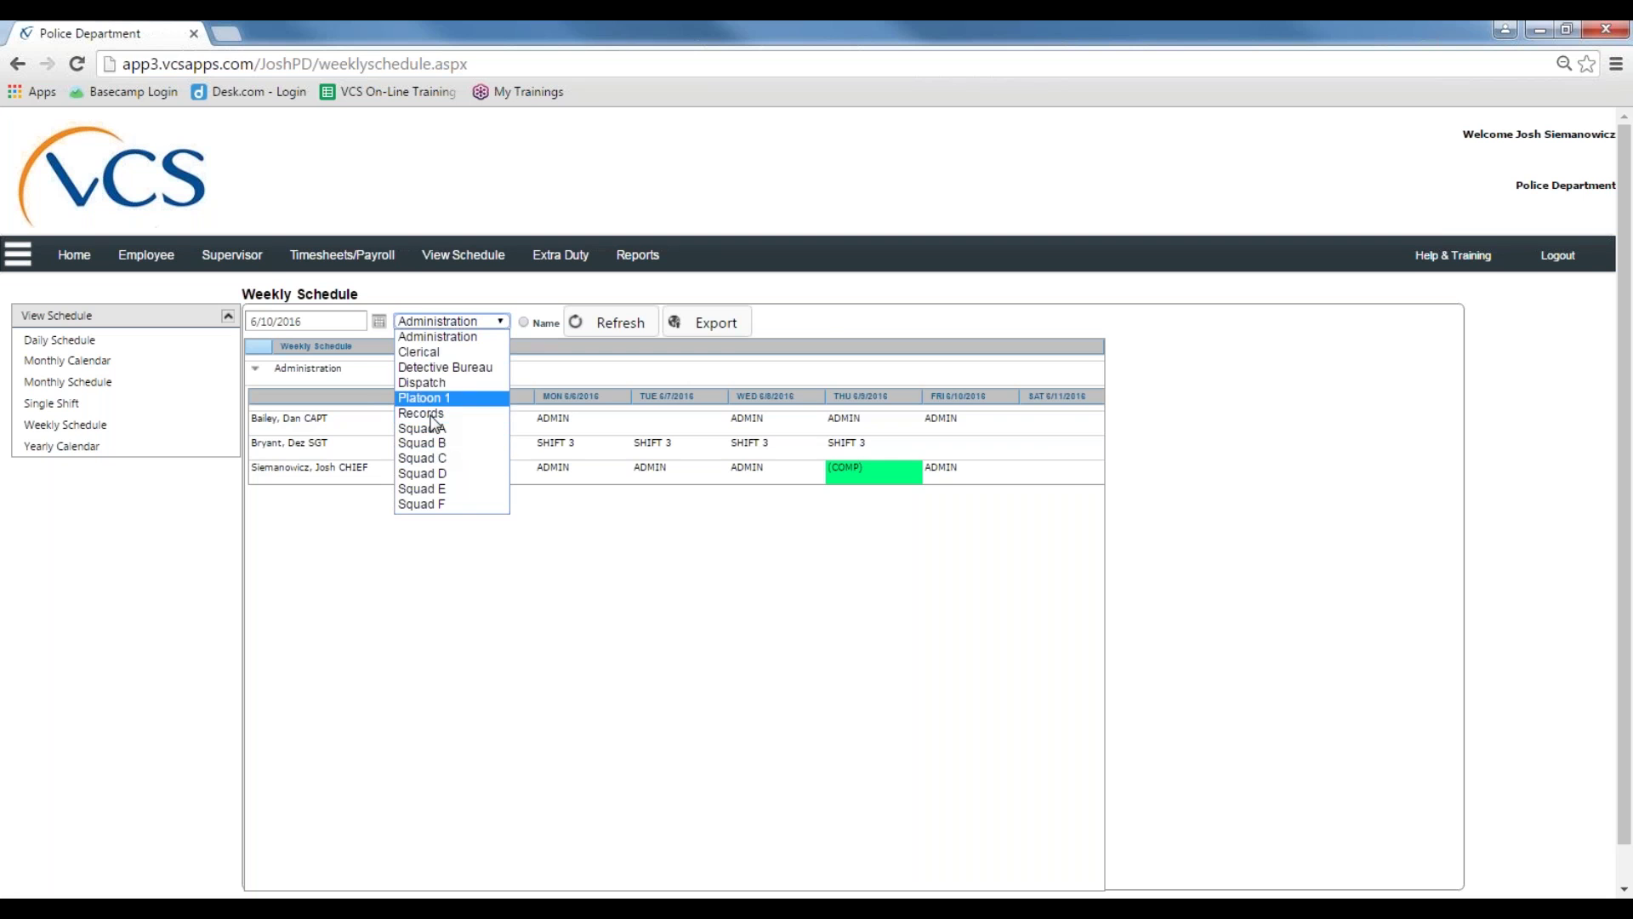
{"action": "left_click", "coordinate": [425, 458]}
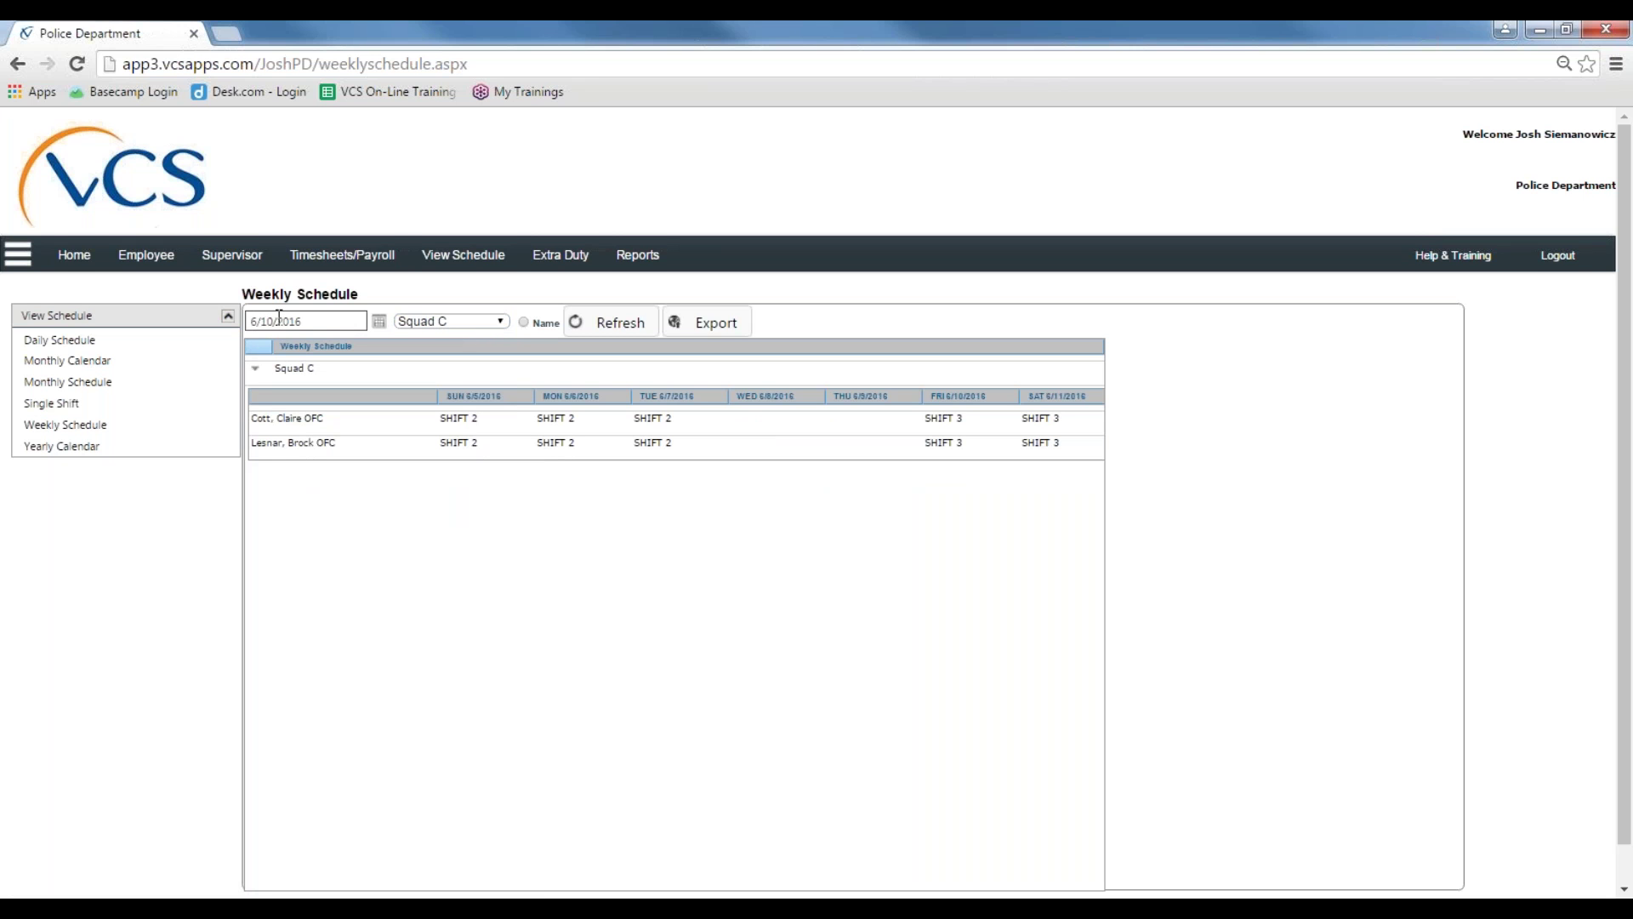
{"action": "left_click", "coordinate": [279, 316]}
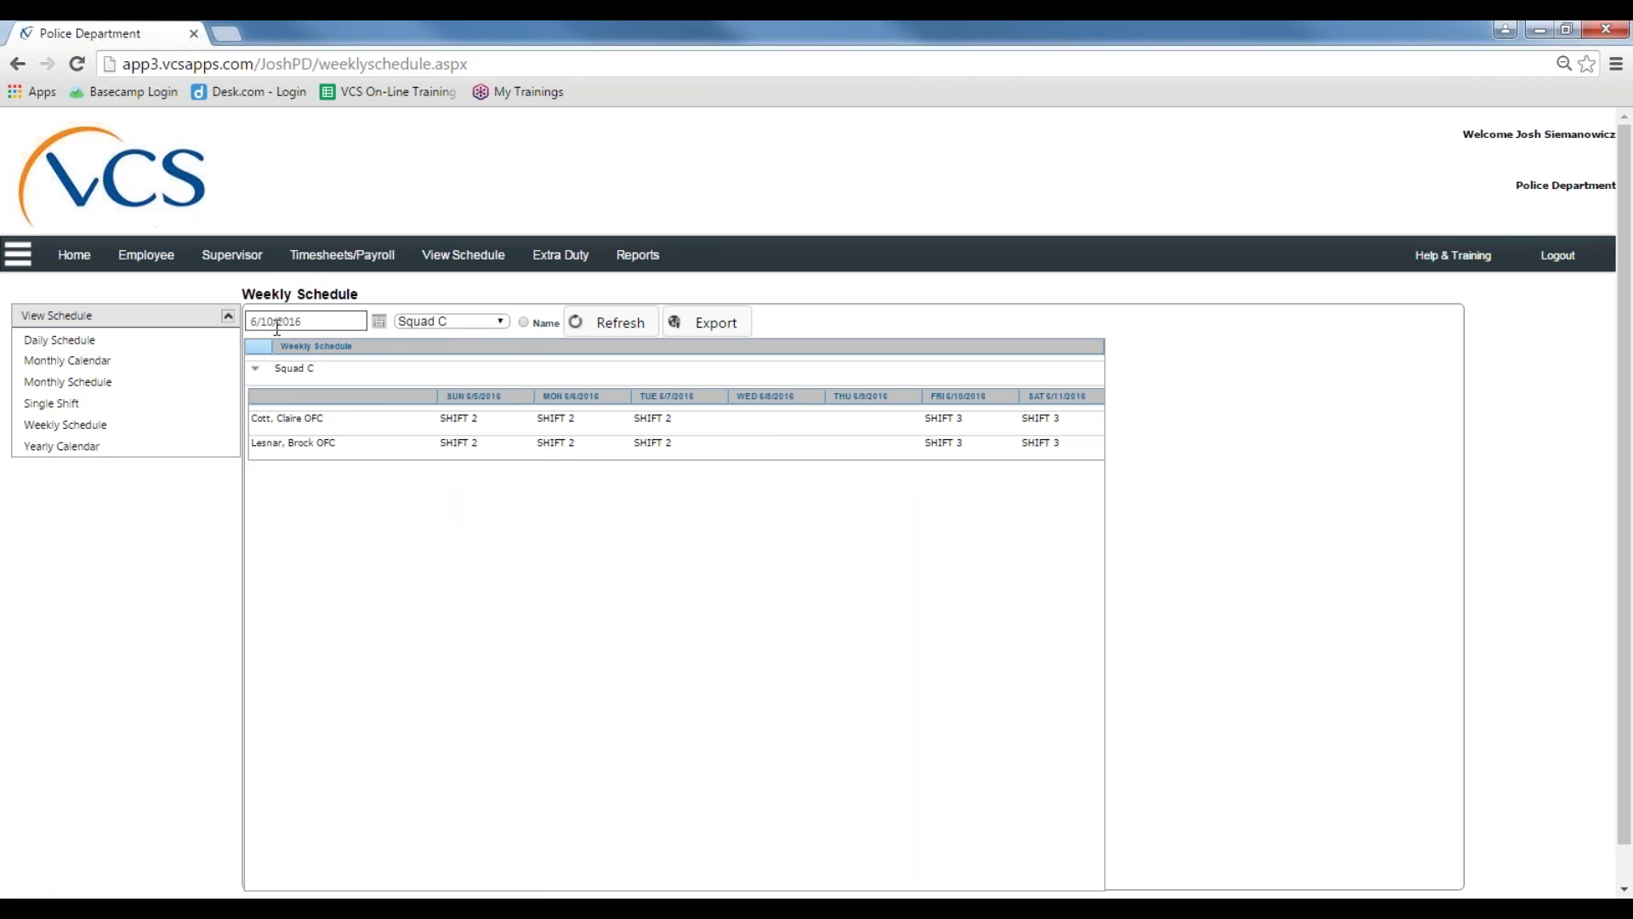
{"action": "left_click", "coordinate": [380, 323]}
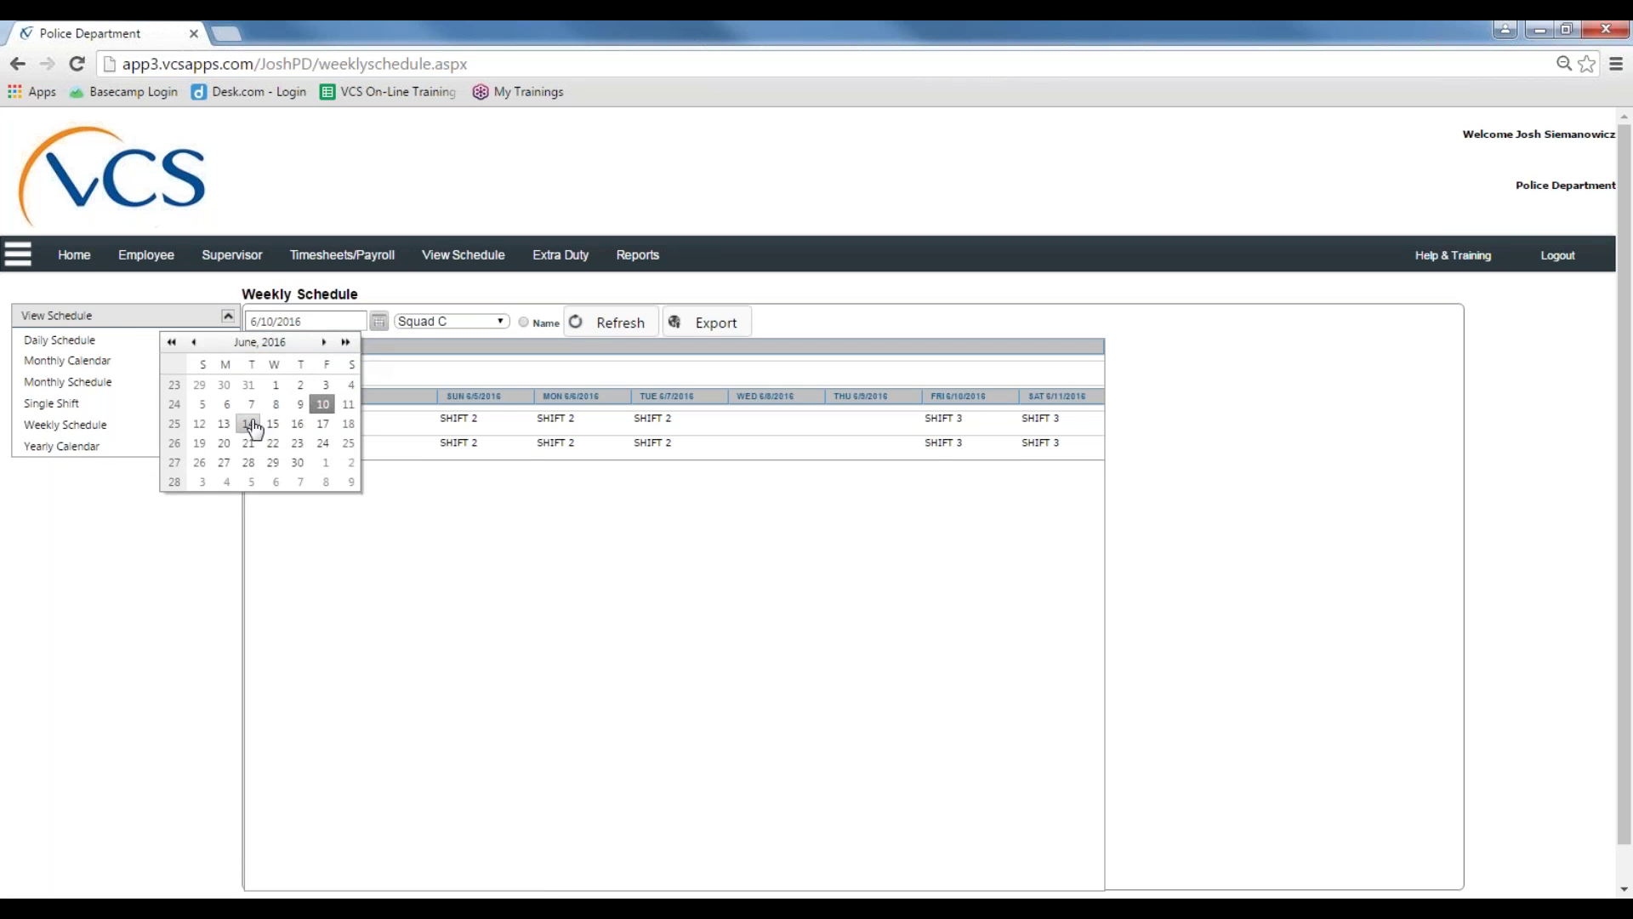
{"action": "left_click", "coordinate": [304, 427]}
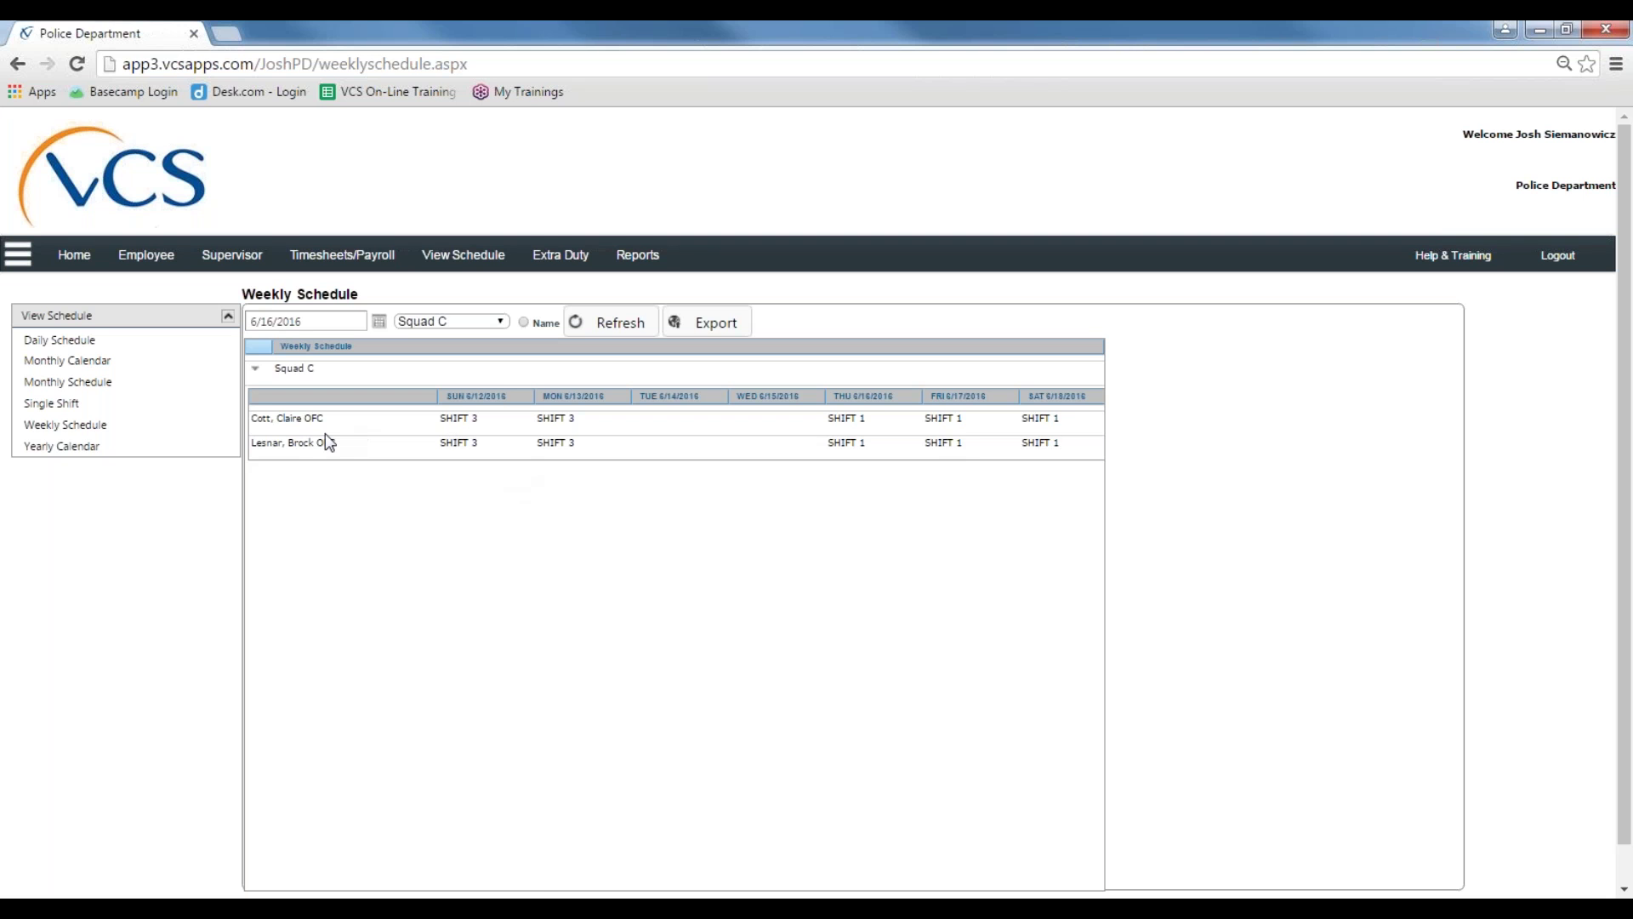
{"action": "left_click", "coordinate": [61, 451]}
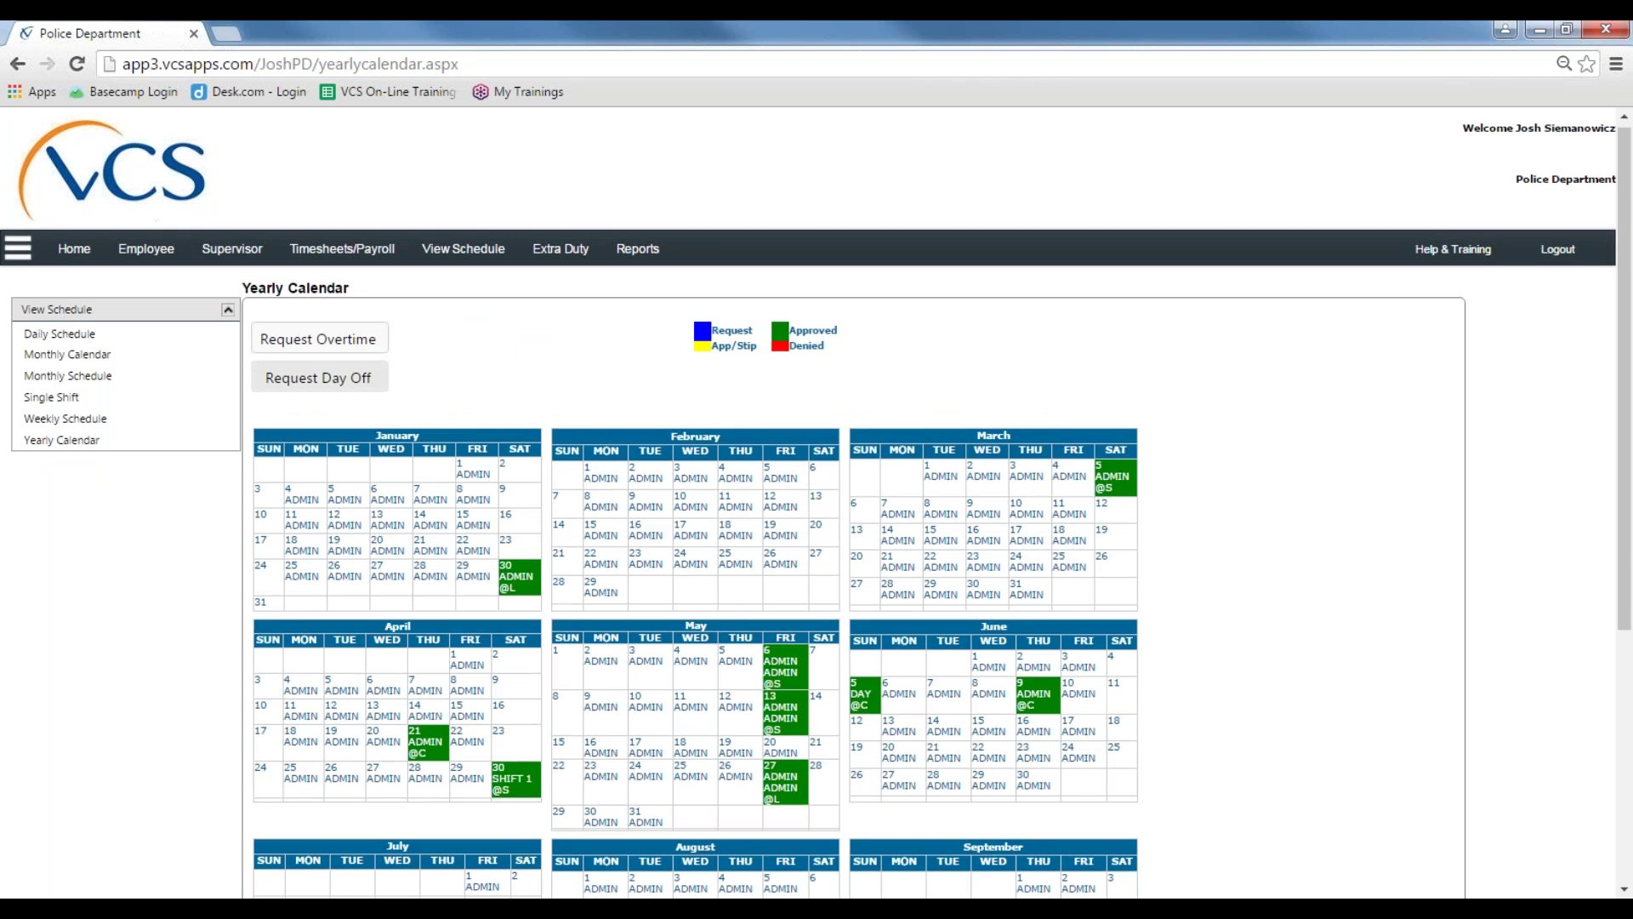
Step: Review the Yearly Calendar's approved entries (March 5 to May 27), then show the Employee sidebar menu
{"action": "scroll", "coordinate": [448, 395], "scroll_direction": "down", "scroll_amount": 2}
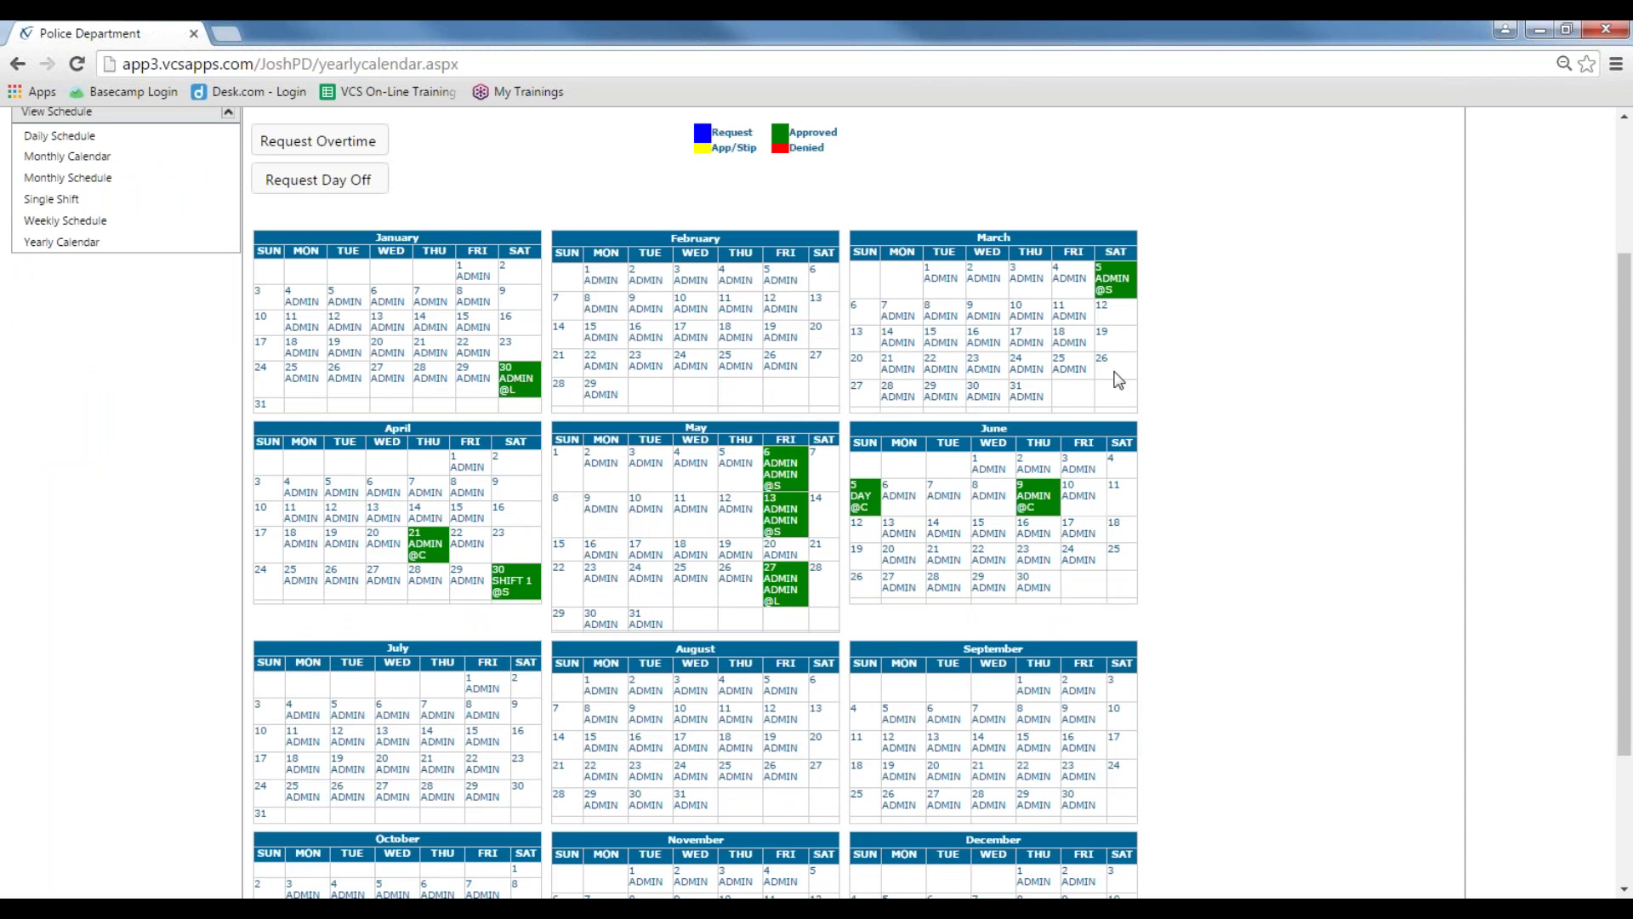
{"action": "scroll", "coordinate": [513, 435], "scroll_direction": "down", "scroll_amount": 1}
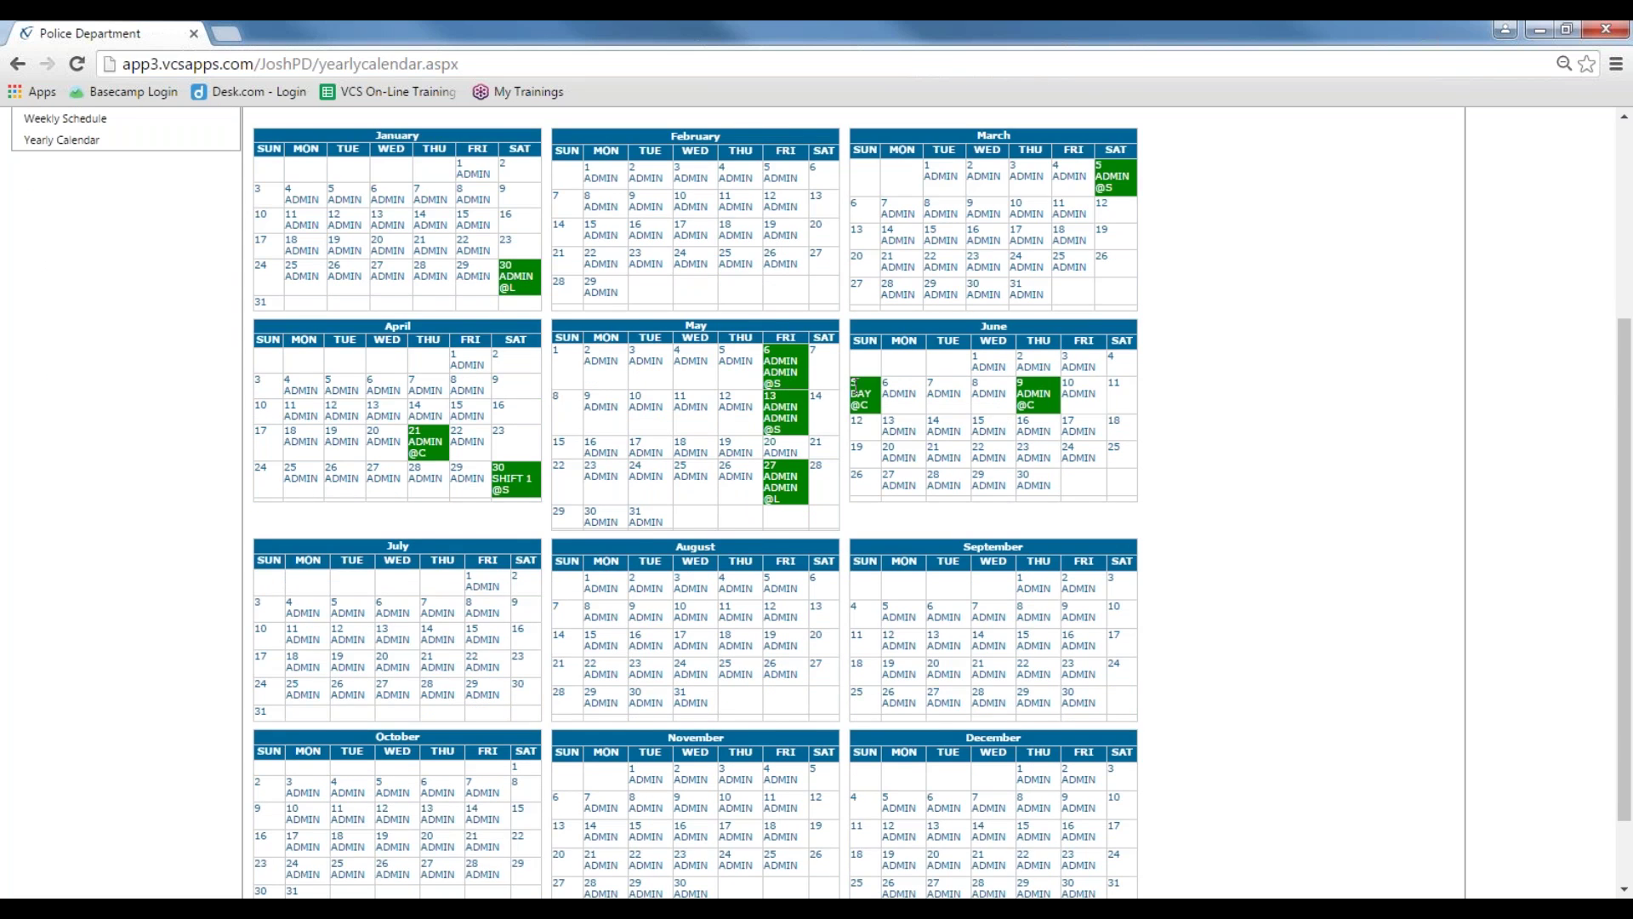
{"action": "scroll", "coordinate": [854, 383], "scroll_direction": "up", "scroll_amount": 1}
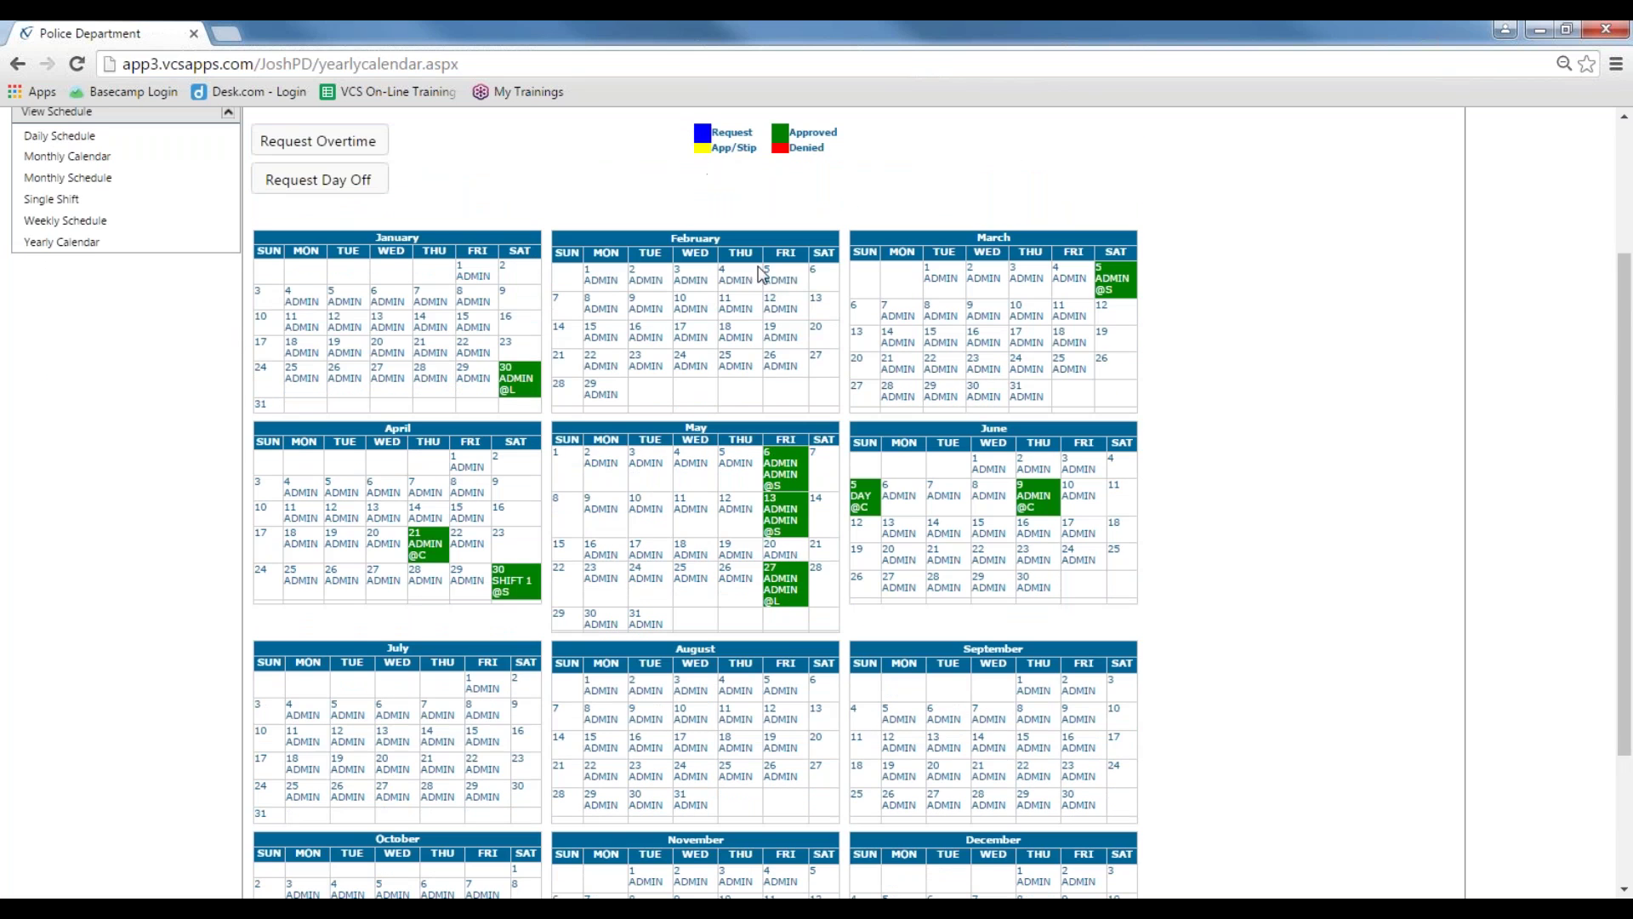
{"action": "scroll", "coordinate": [850, 476], "scroll_direction": "down", "scroll_amount": 1}
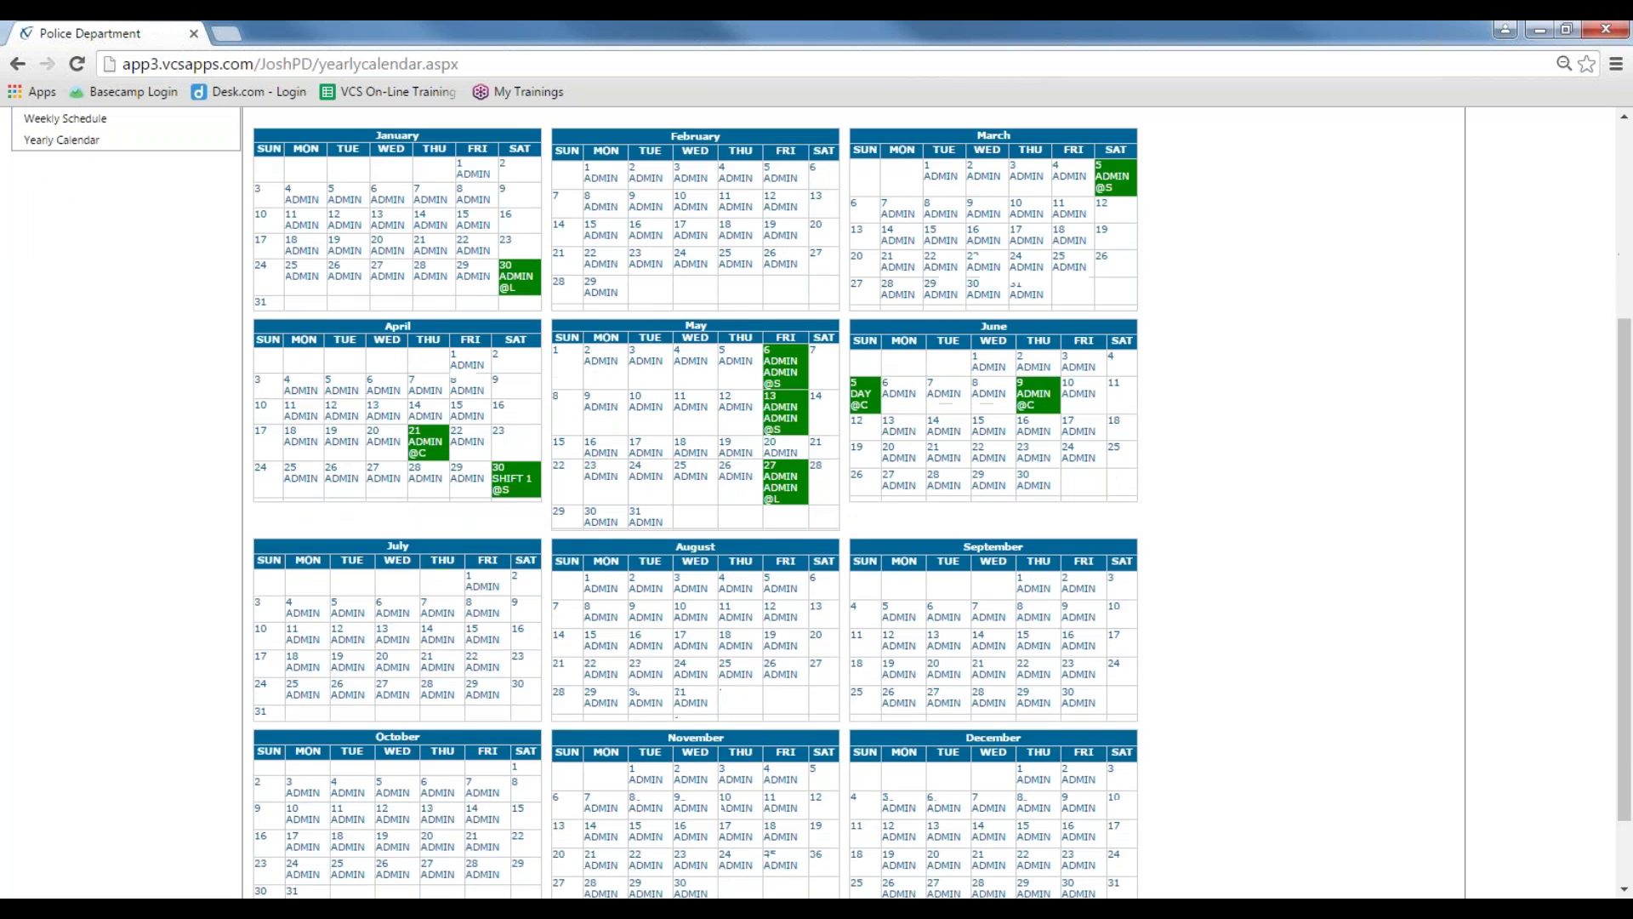
{"action": "scroll", "coordinate": [850, 476], "scroll_direction": "down", "scroll_amount": 1}
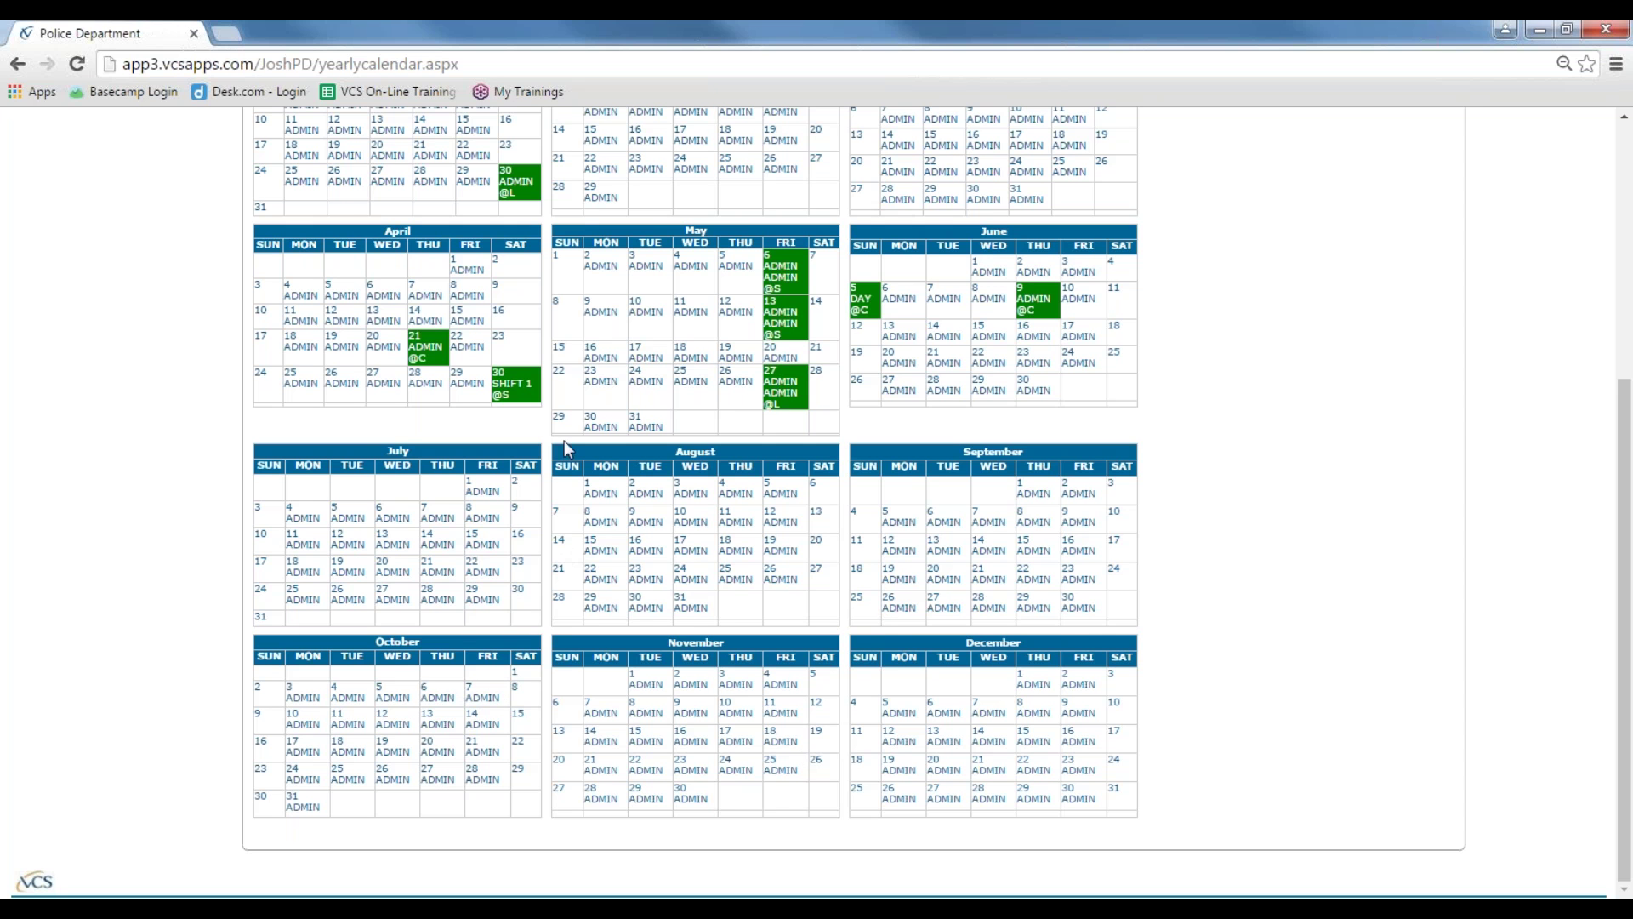
{"action": "scroll", "coordinate": [550, 421], "scroll_direction": "up", "scroll_amount": 4}
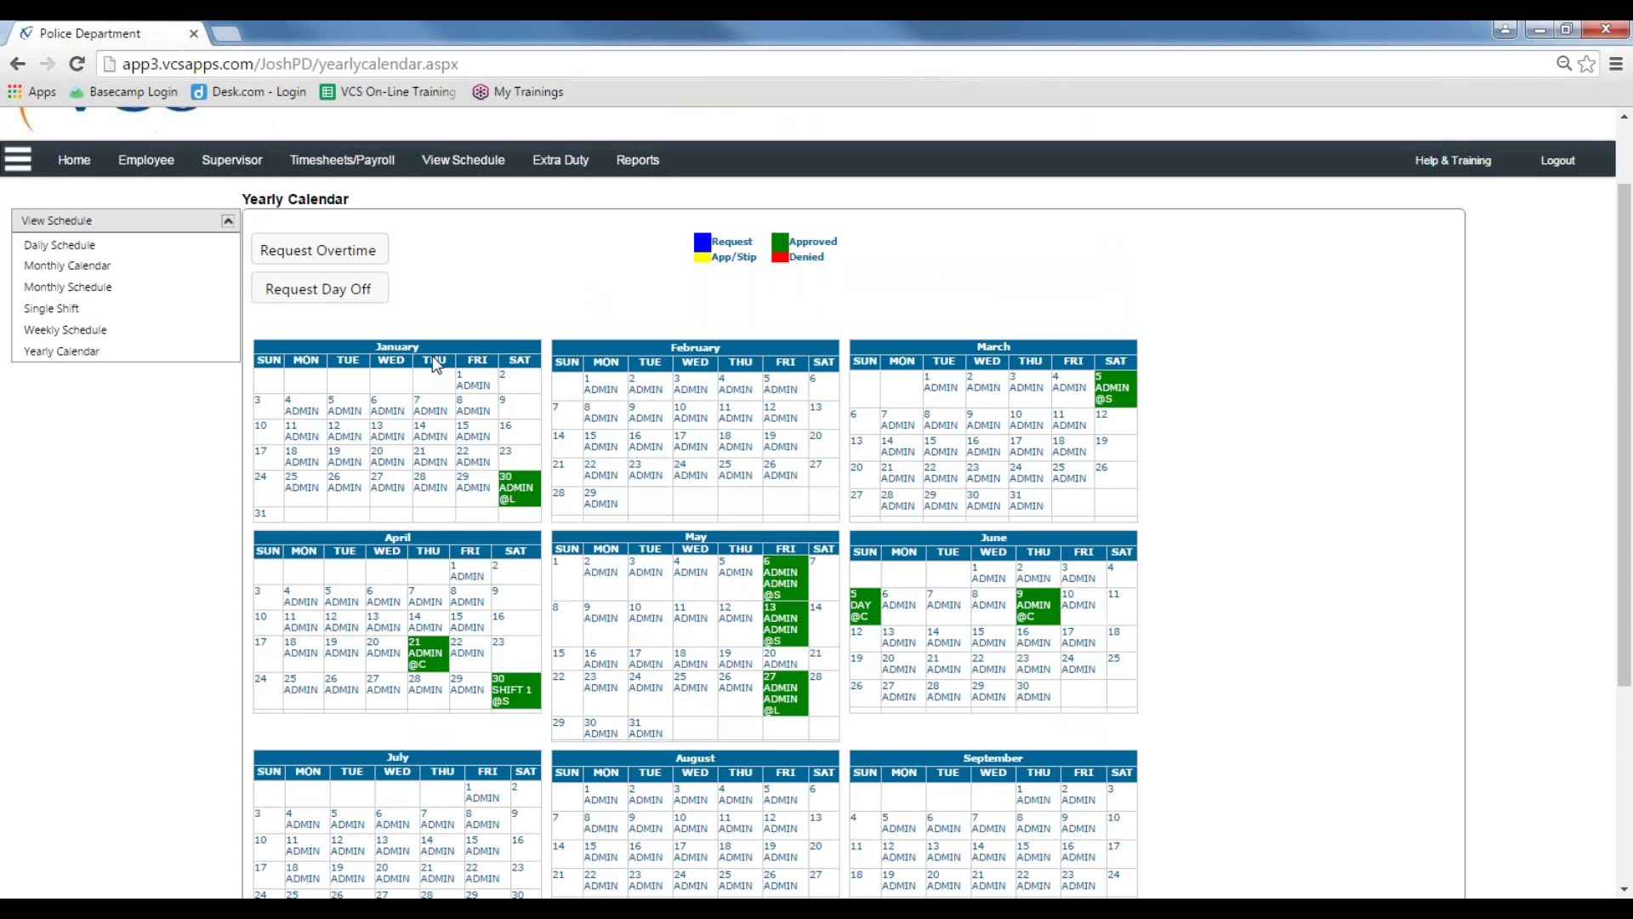
{"action": "scroll", "coordinate": [594, 352], "scroll_direction": "down", "scroll_amount": 2}
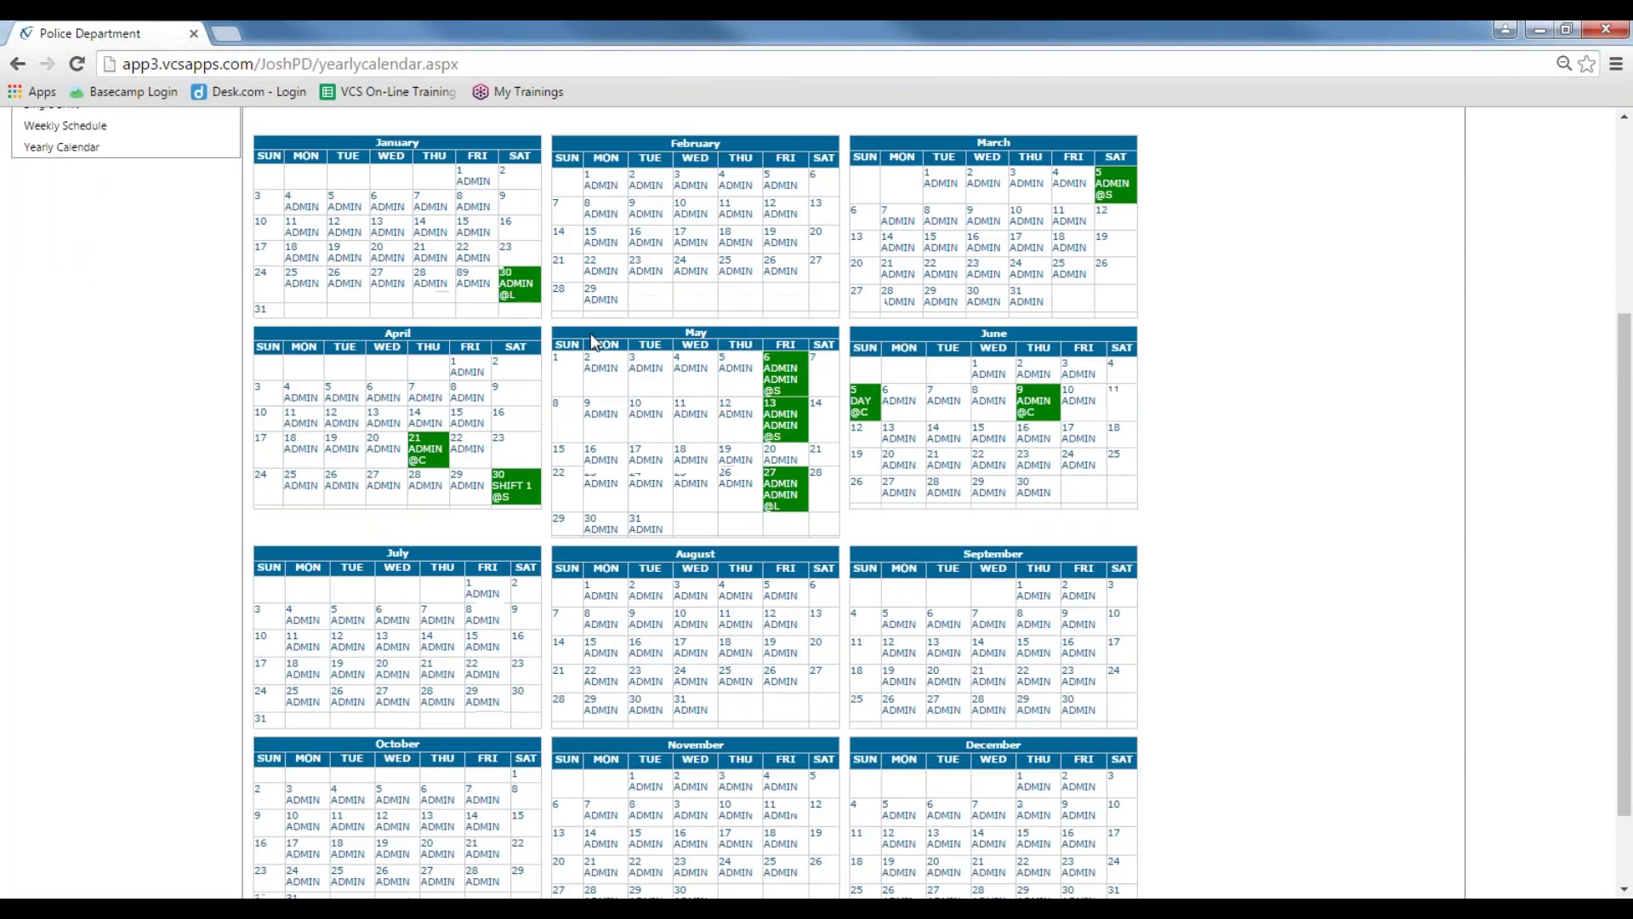
{"action": "scroll", "coordinate": [597, 357], "scroll_direction": "down", "scroll_amount": 1}
{"action": "scroll", "coordinate": [597, 357], "scroll_direction": "up", "scroll_amount": 1}
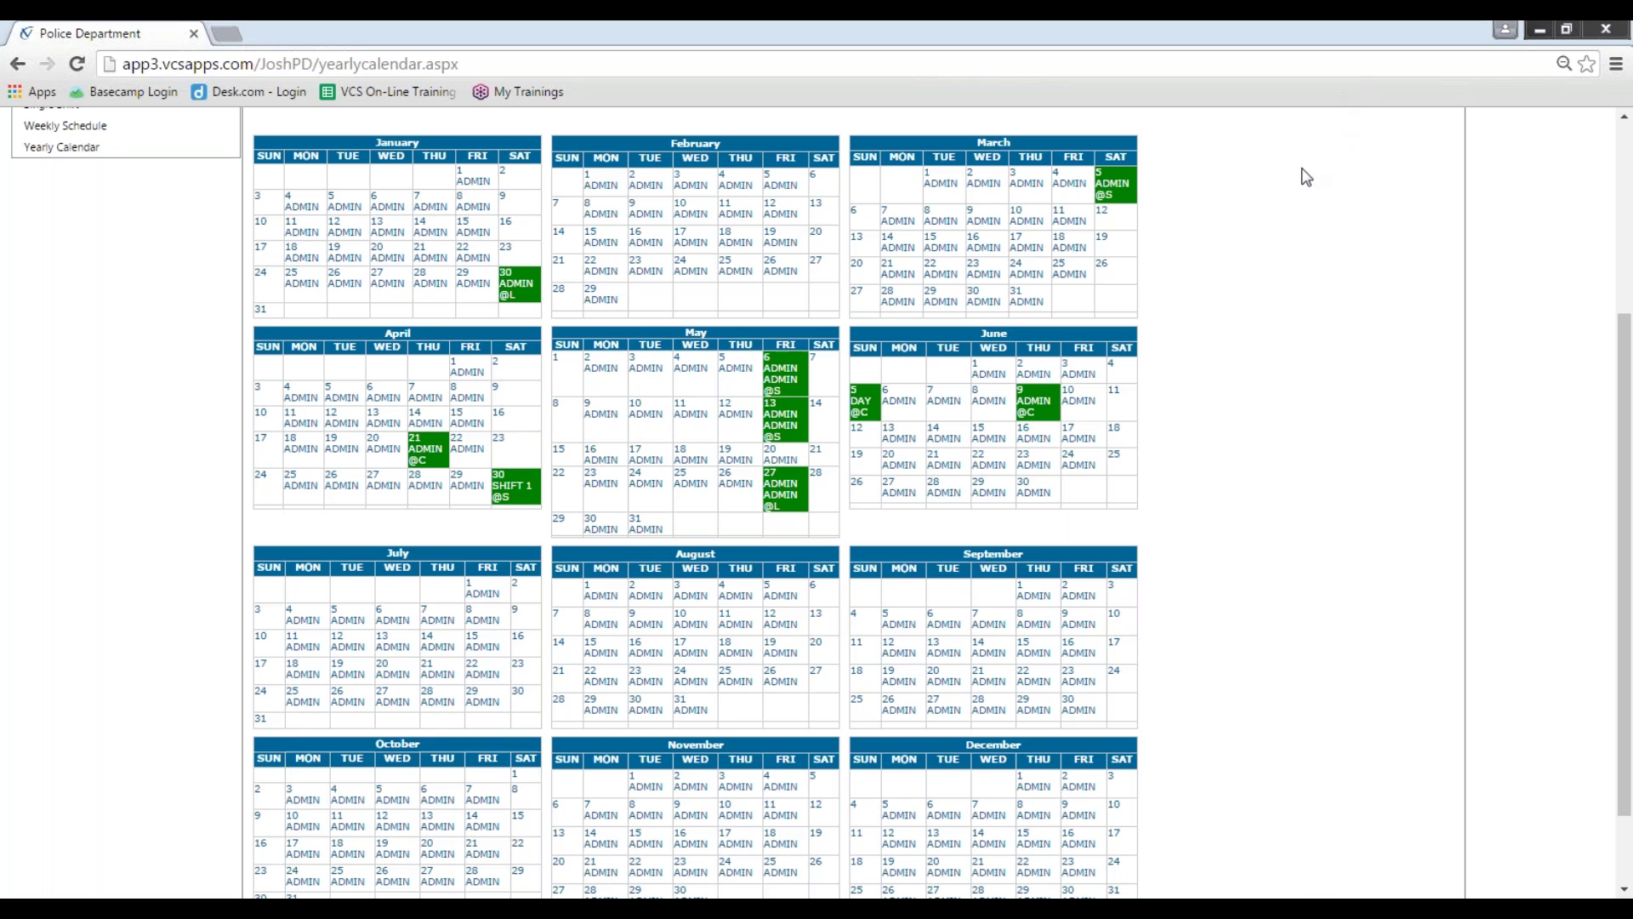
{"action": "scroll", "coordinate": [1167, 391], "scroll_direction": "up", "scroll_amount": 4}
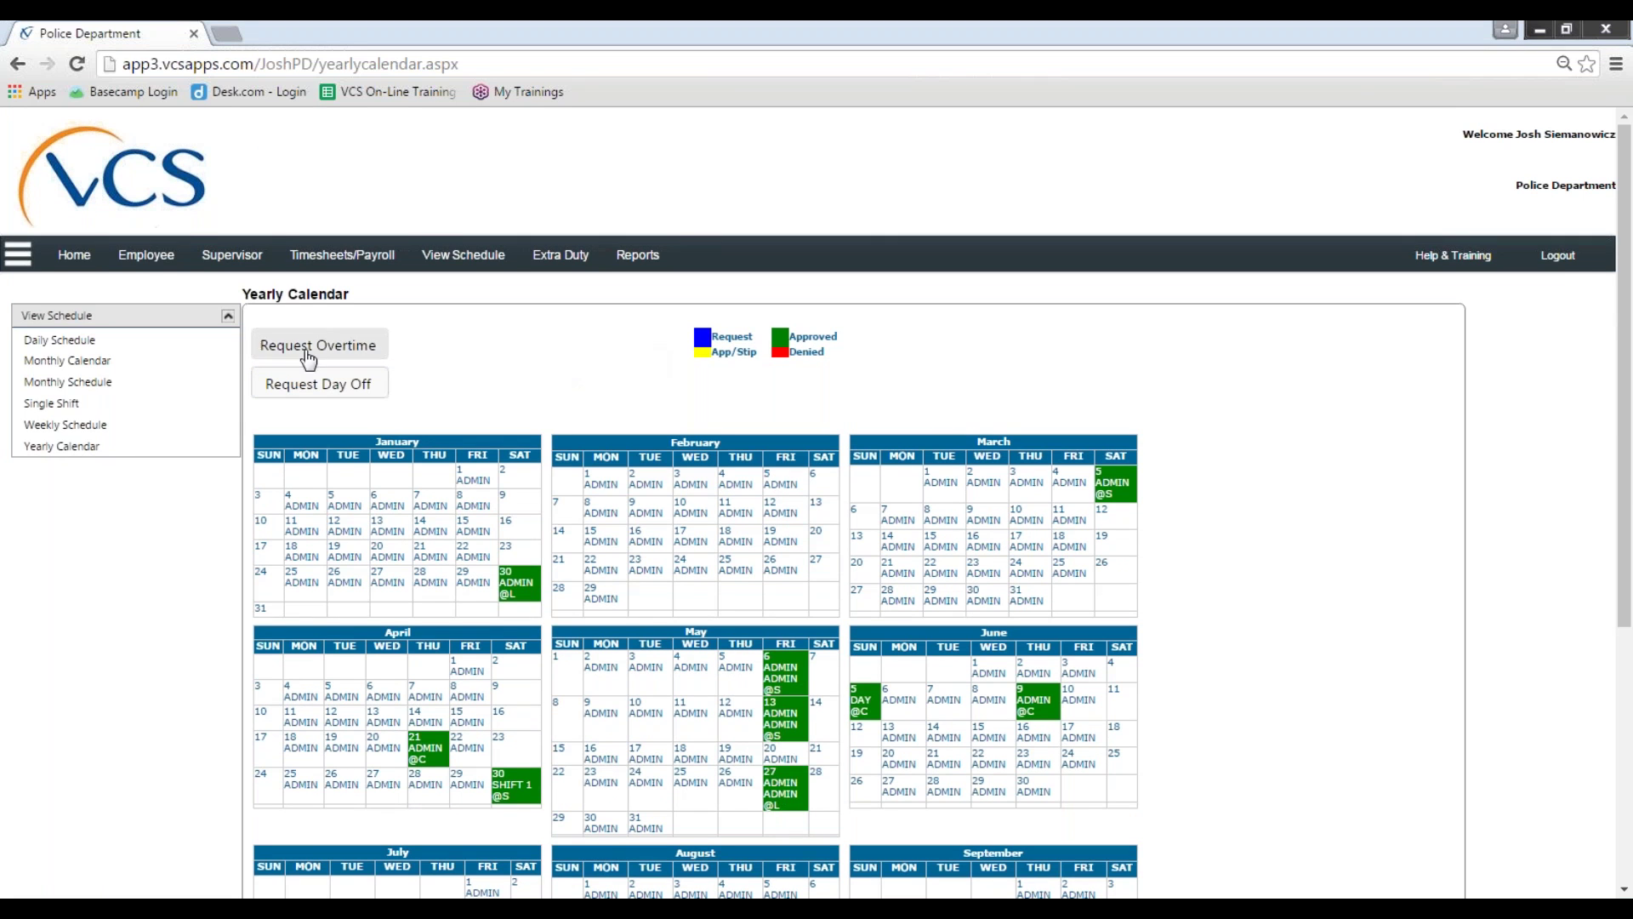
{"action": "left_click", "coordinate": [166, 264]}
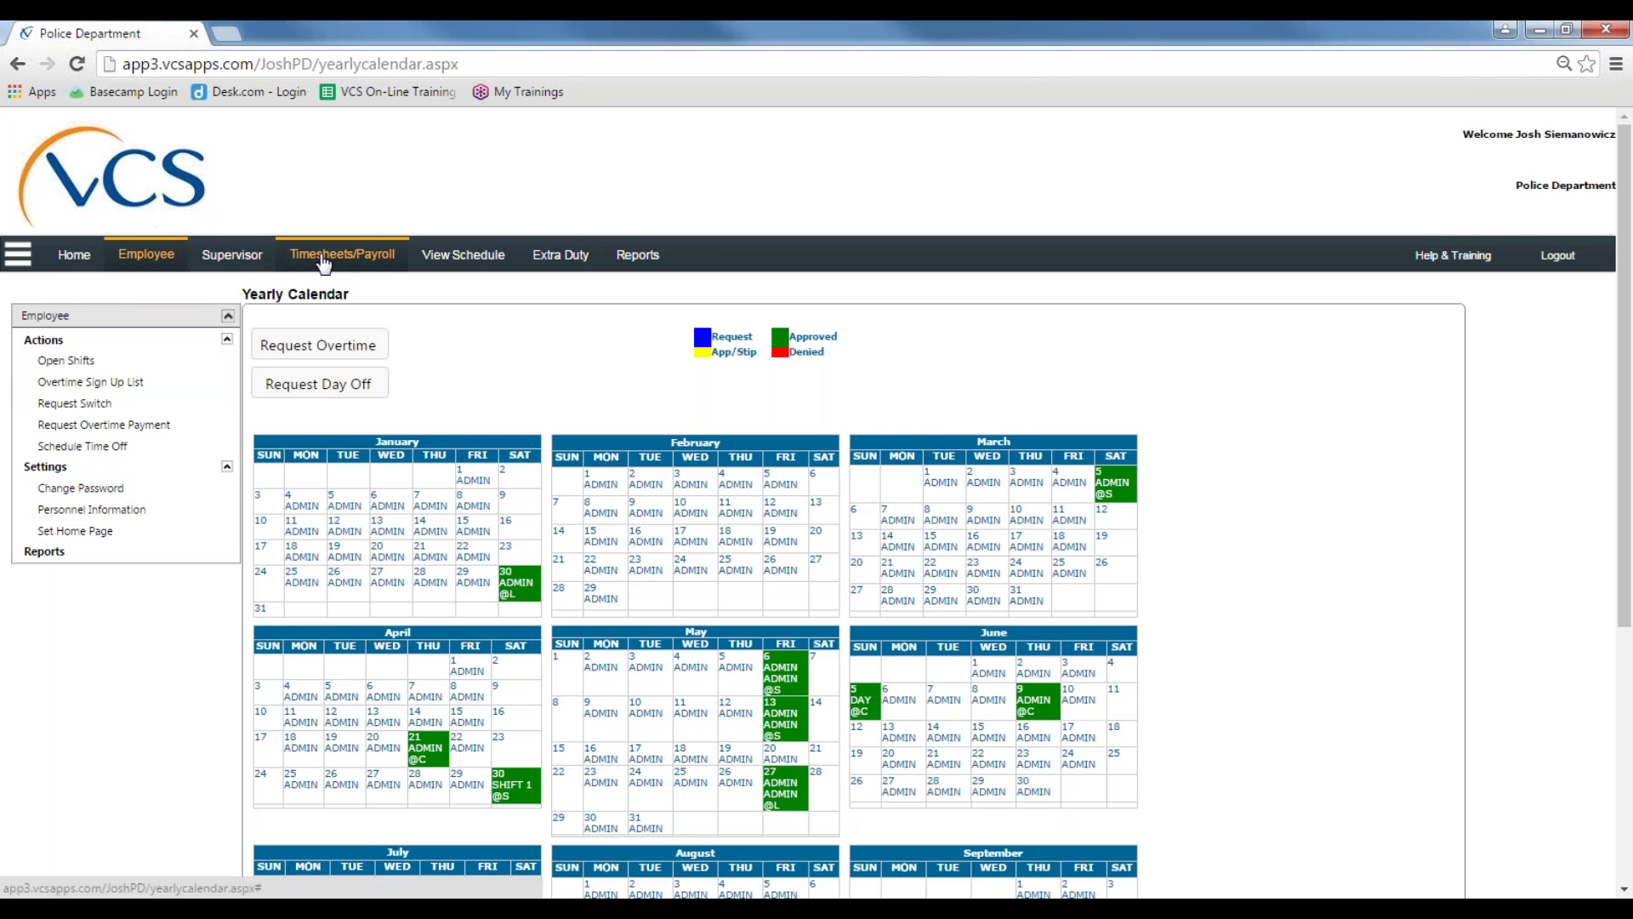
{"action": "left_click", "coordinate": [382, 263]}
{"action": "left_click", "coordinate": [154, 361]}
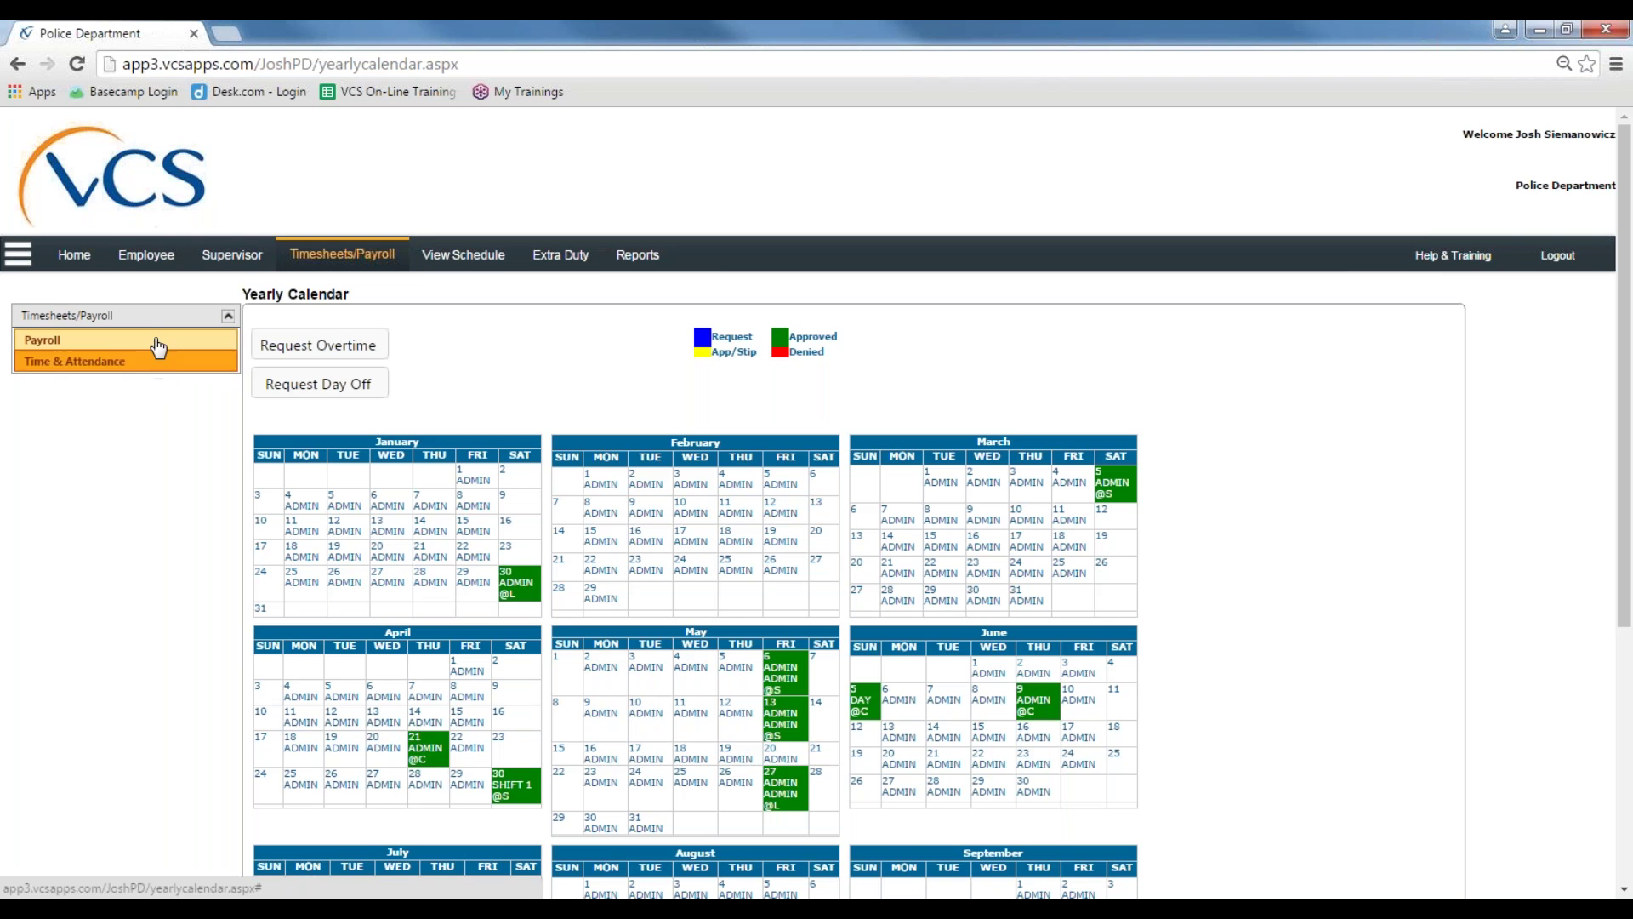
{"action": "left_click", "coordinate": [236, 267]}
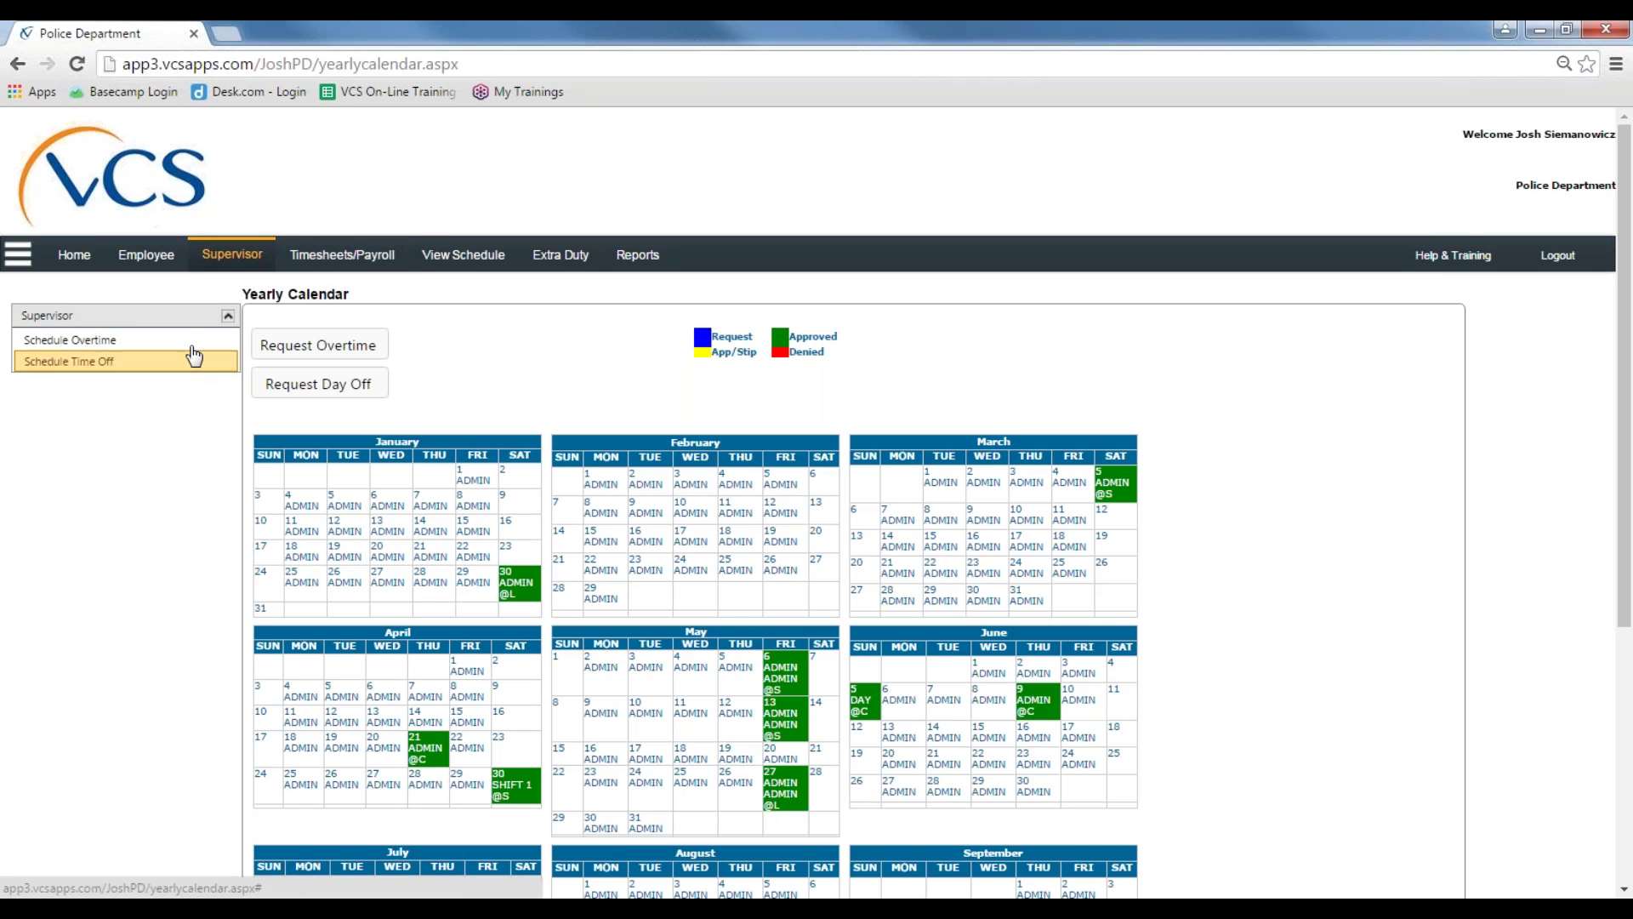
{"action": "left_click", "coordinate": [183, 263]}
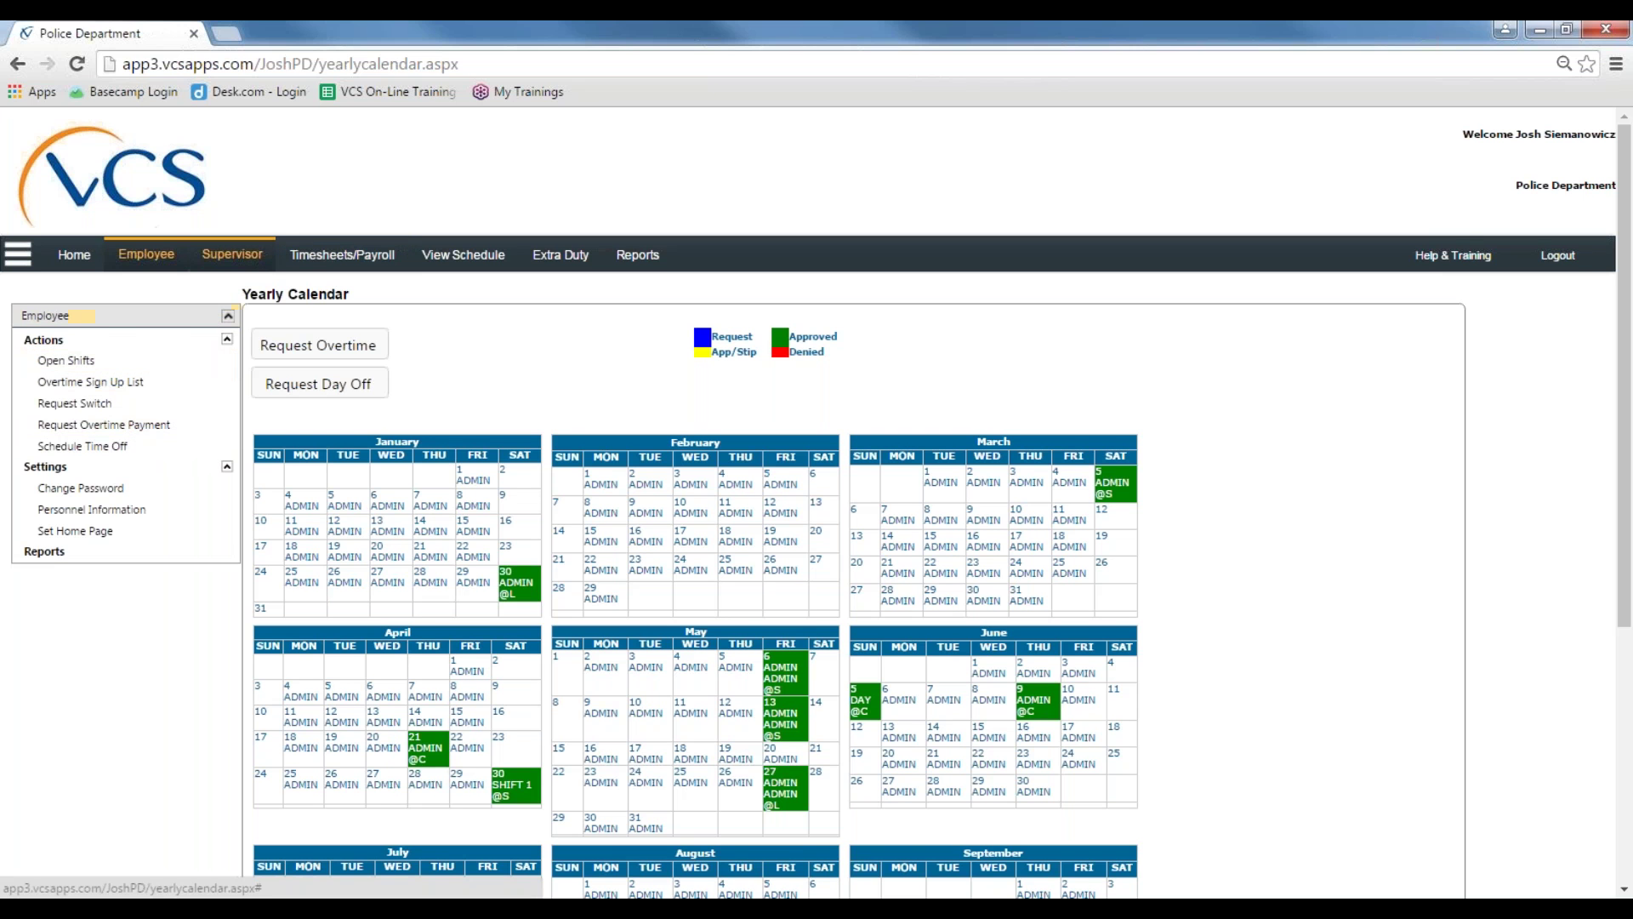
{"action": "left_click", "coordinate": [232, 255]}
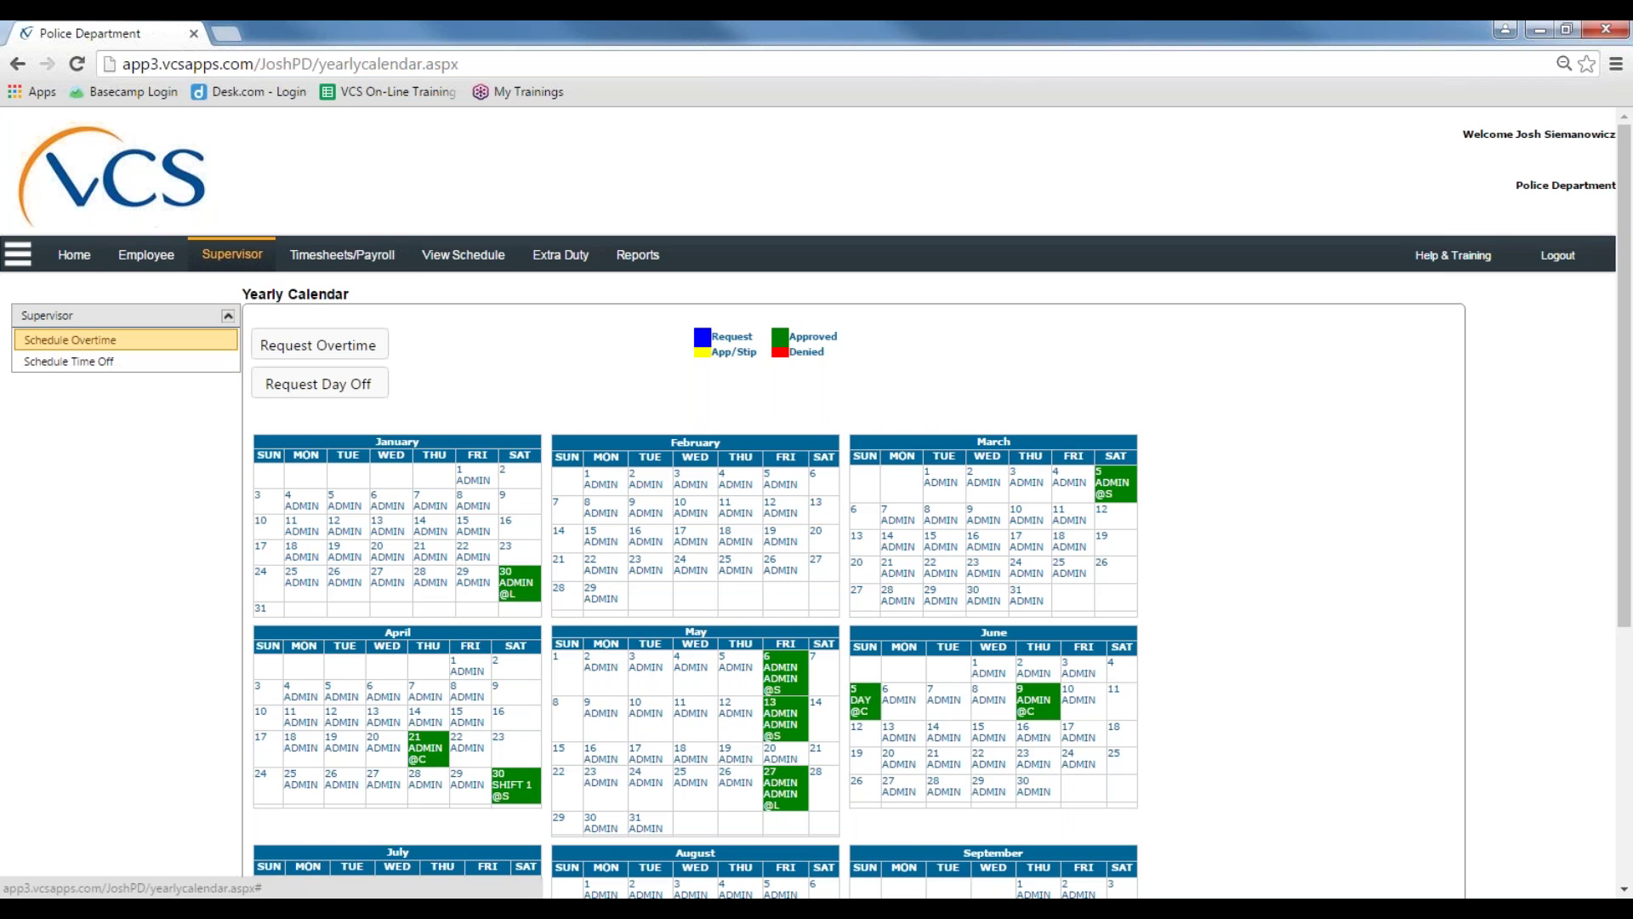
{"action": "left_click", "coordinate": [169, 263]}
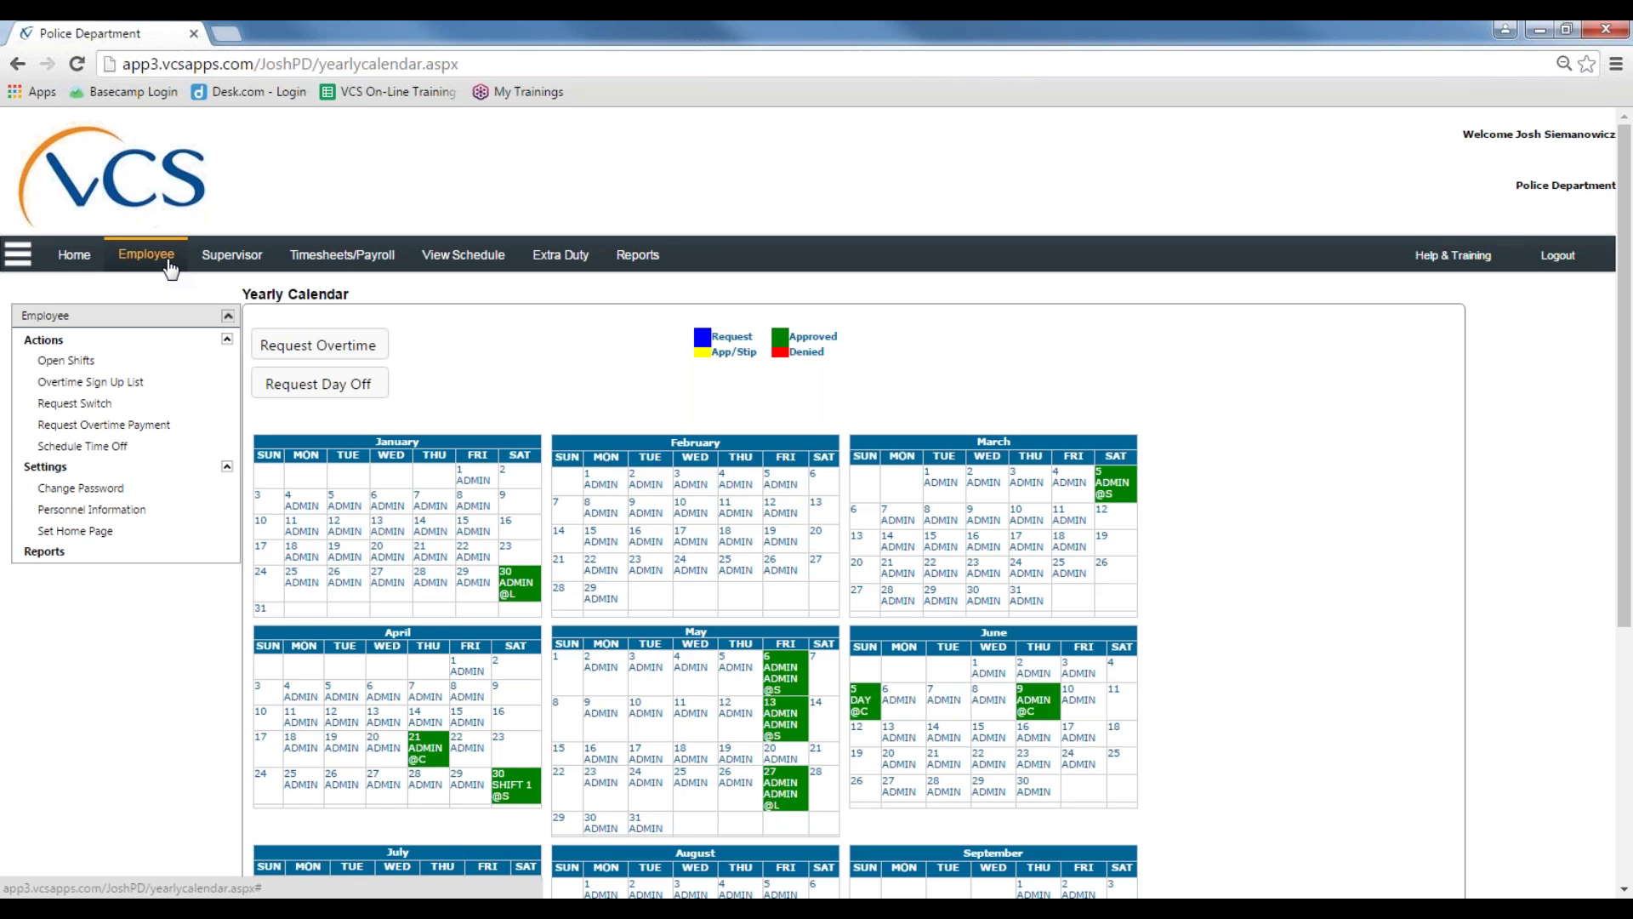
{"action": "scroll", "coordinate": [469, 428], "scroll_direction": "down", "scroll_amount": 5}
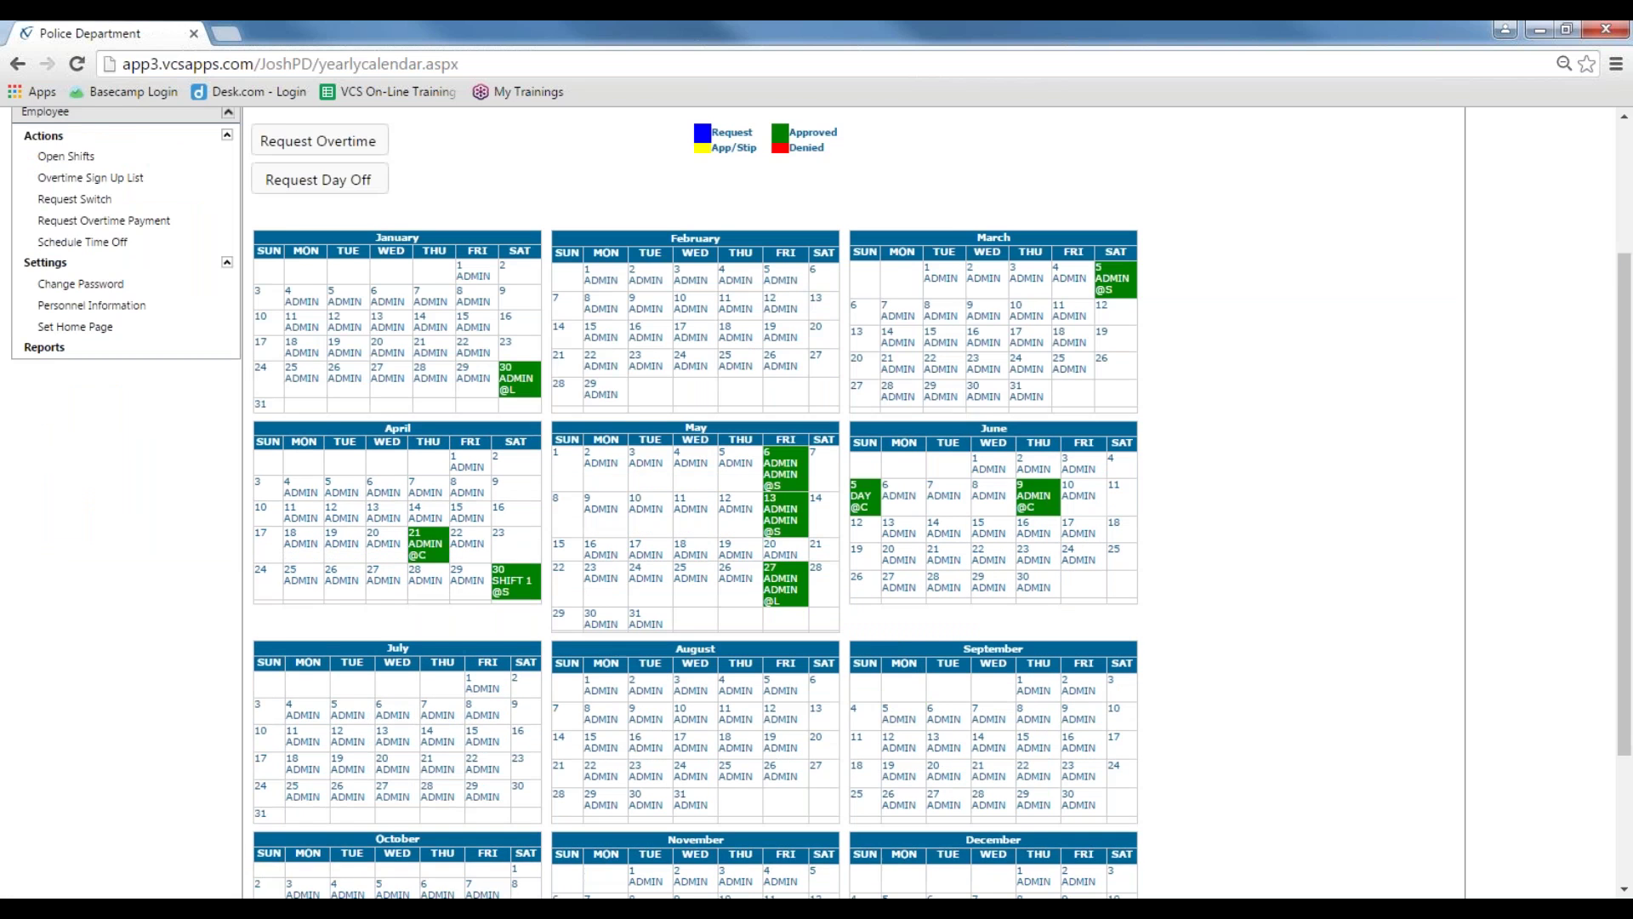
{"action": "scroll", "coordinate": [832, 527], "scroll_direction": "up", "scroll_amount": 1}
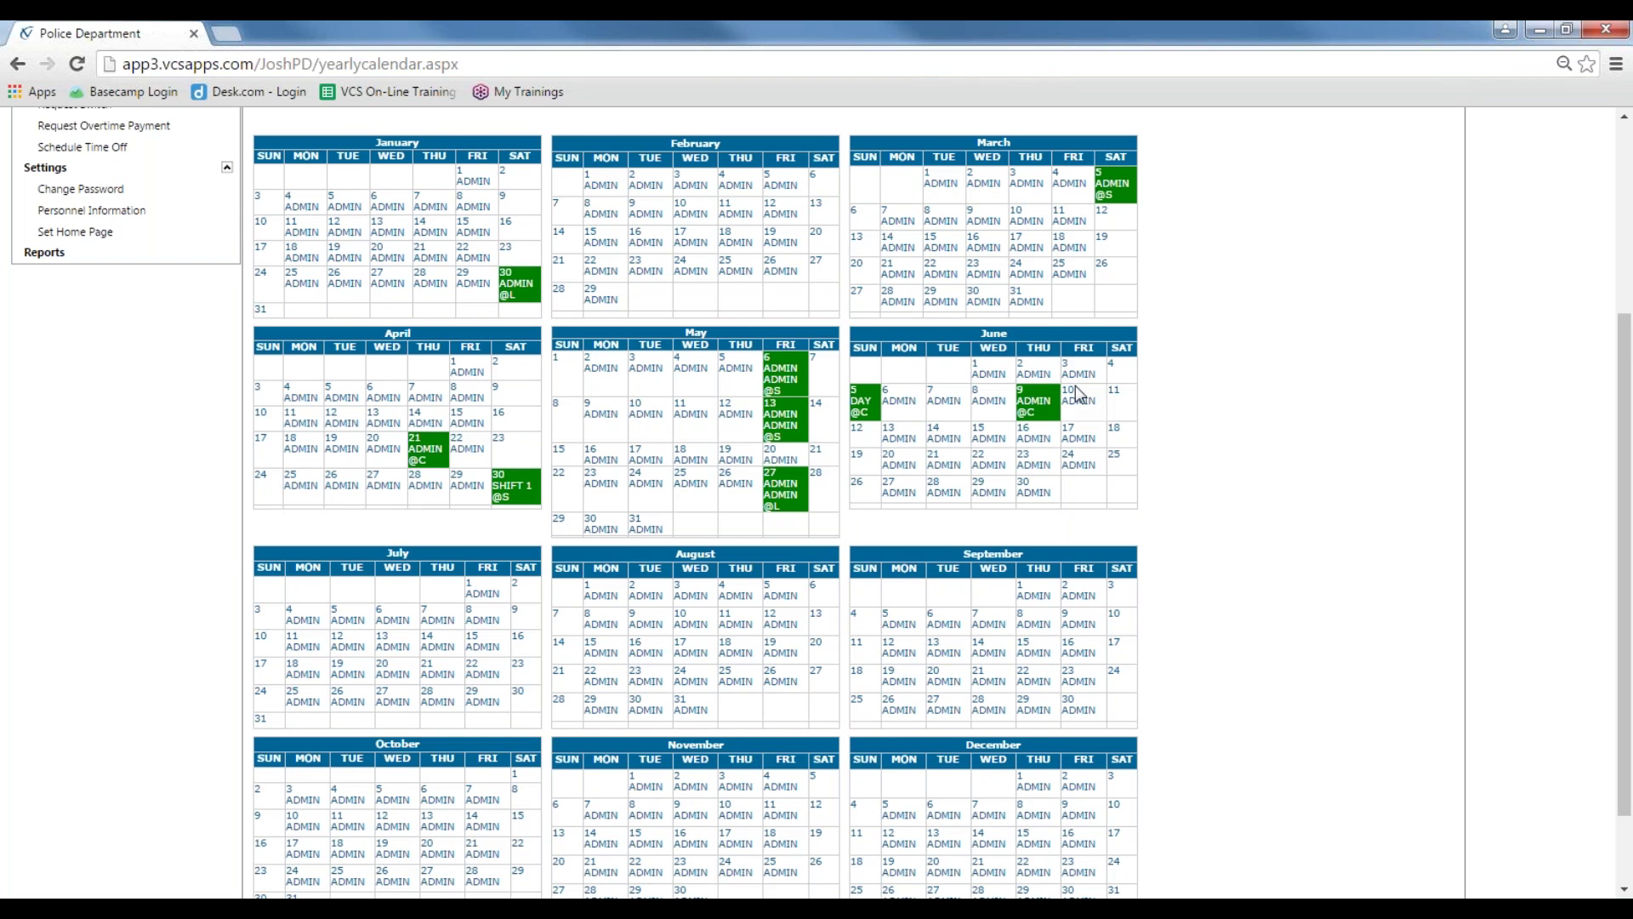
{"action": "scroll", "coordinate": [998, 328], "scroll_direction": "up", "scroll_amount": 3}
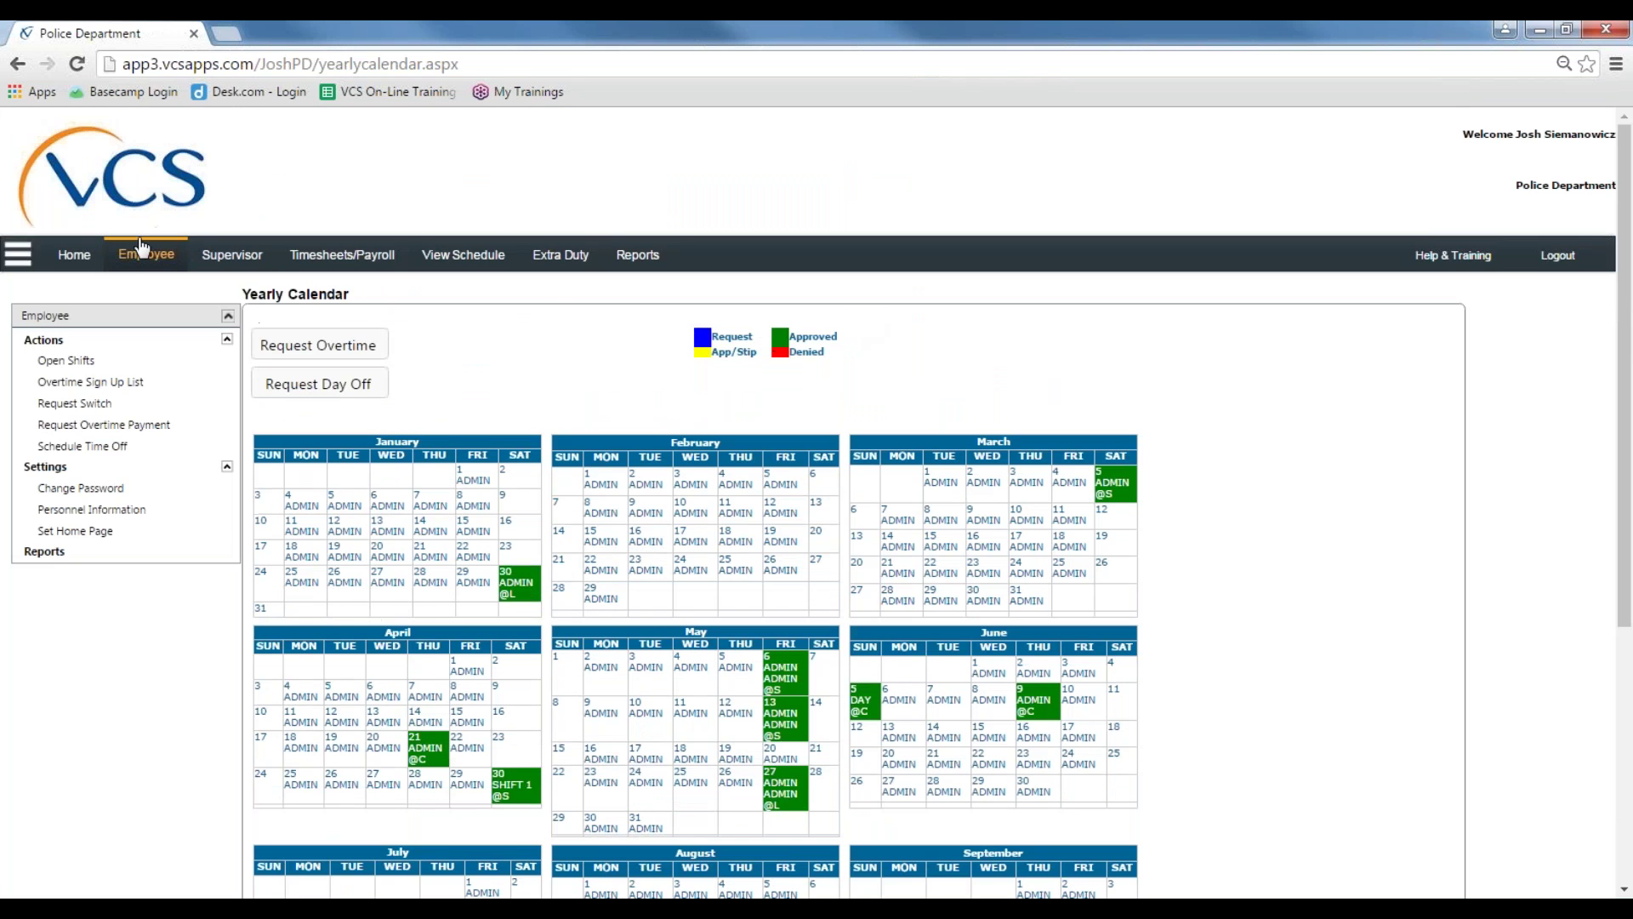
{"action": "left_click", "coordinate": [94, 452]}
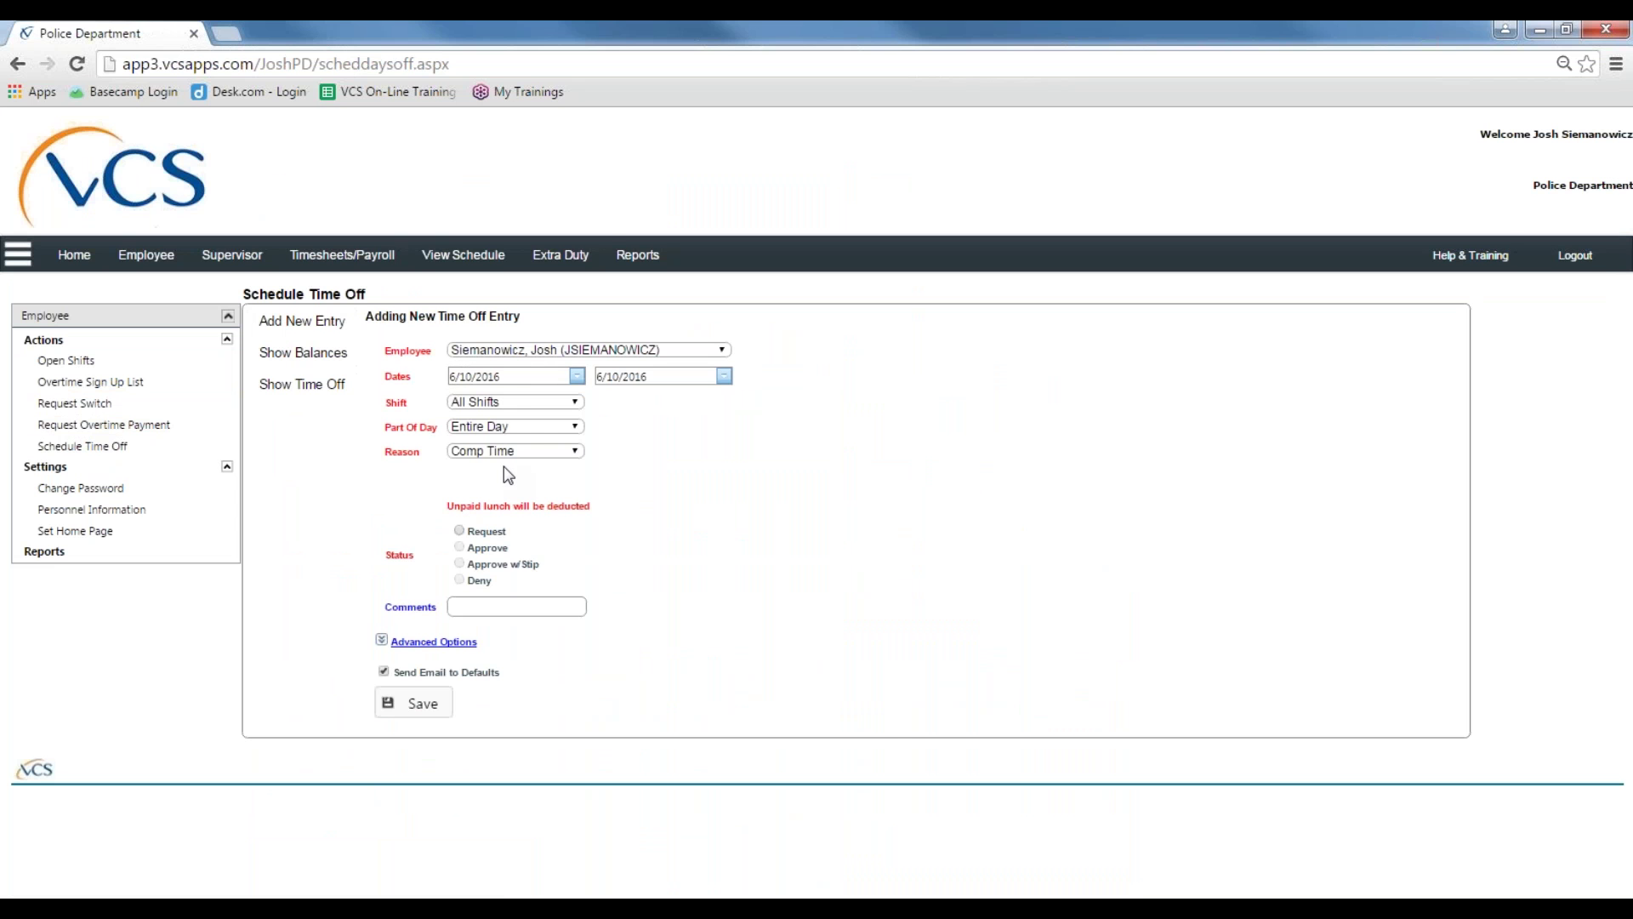
Step: Start a new time-off entry and display the leave balances, showing Comp Time at -2.85
{"action": "left_click", "coordinate": [313, 330]}
{"action": "left_click", "coordinate": [333, 362]}
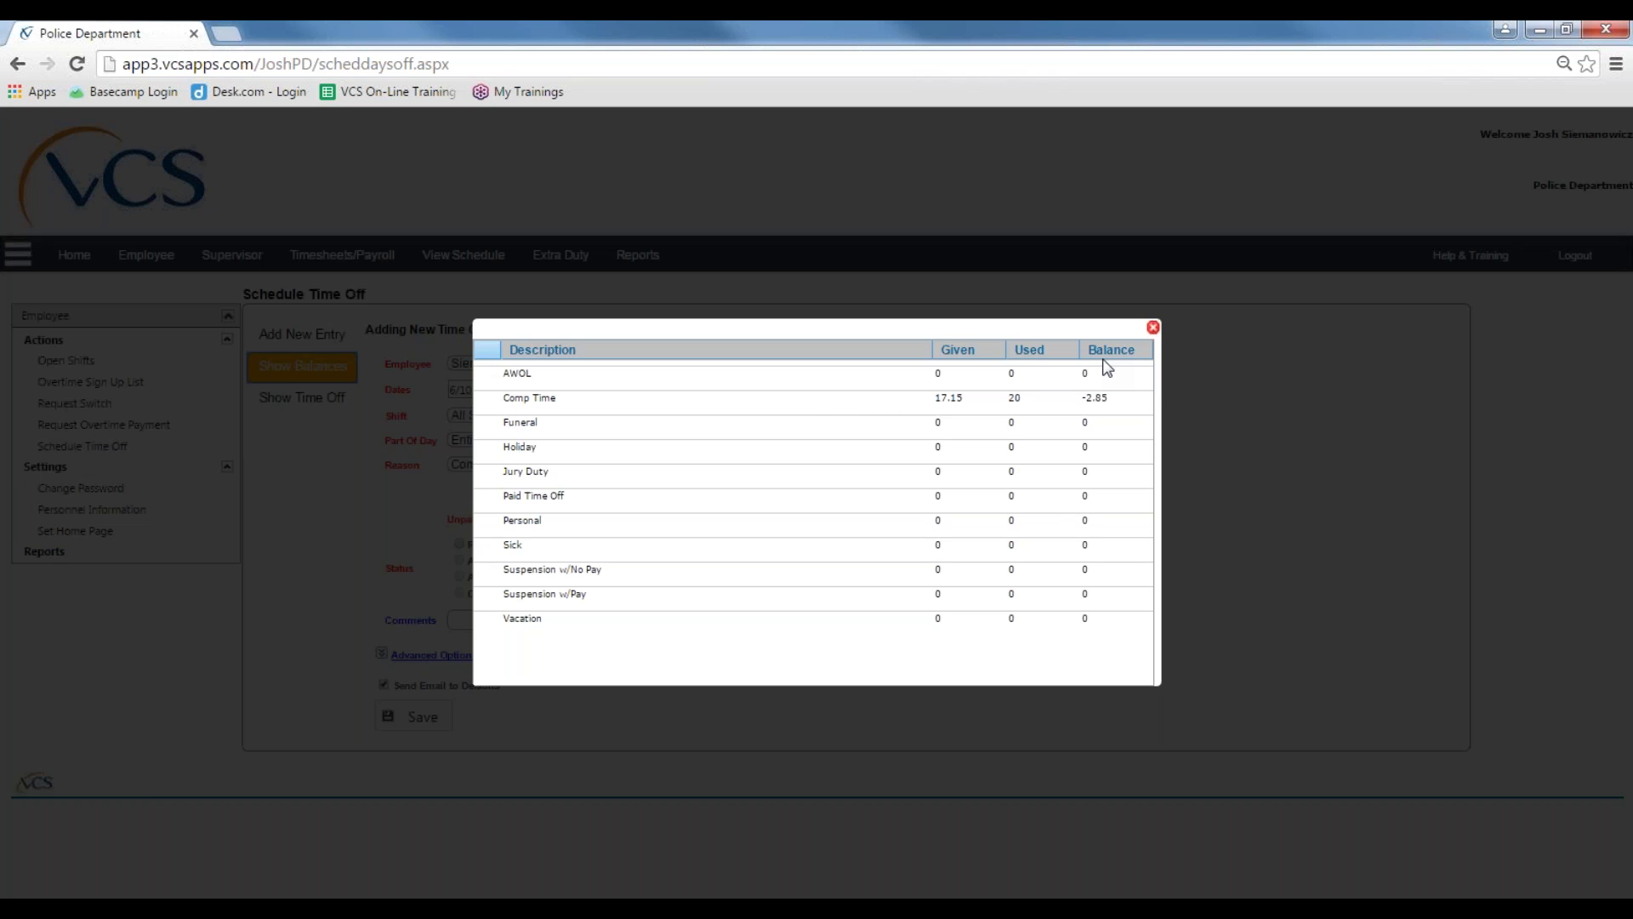
Step: Close the balances, then review and close the list of already recorded time off
{"action": "left_click", "coordinate": [1153, 328]}
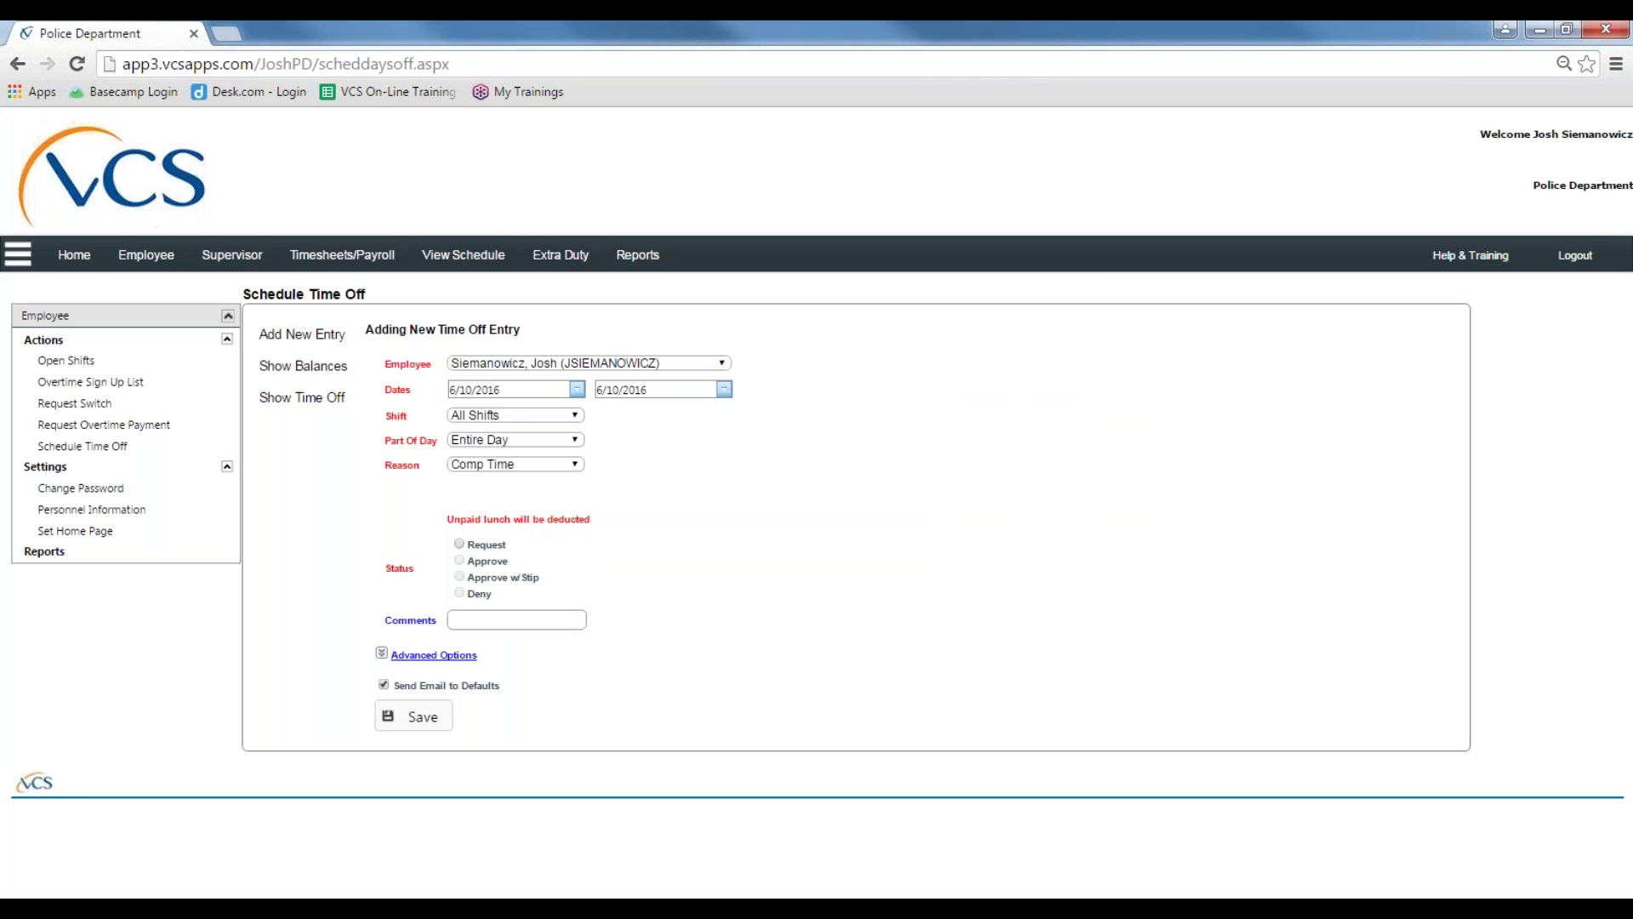
{"action": "left_click", "coordinate": [327, 413]}
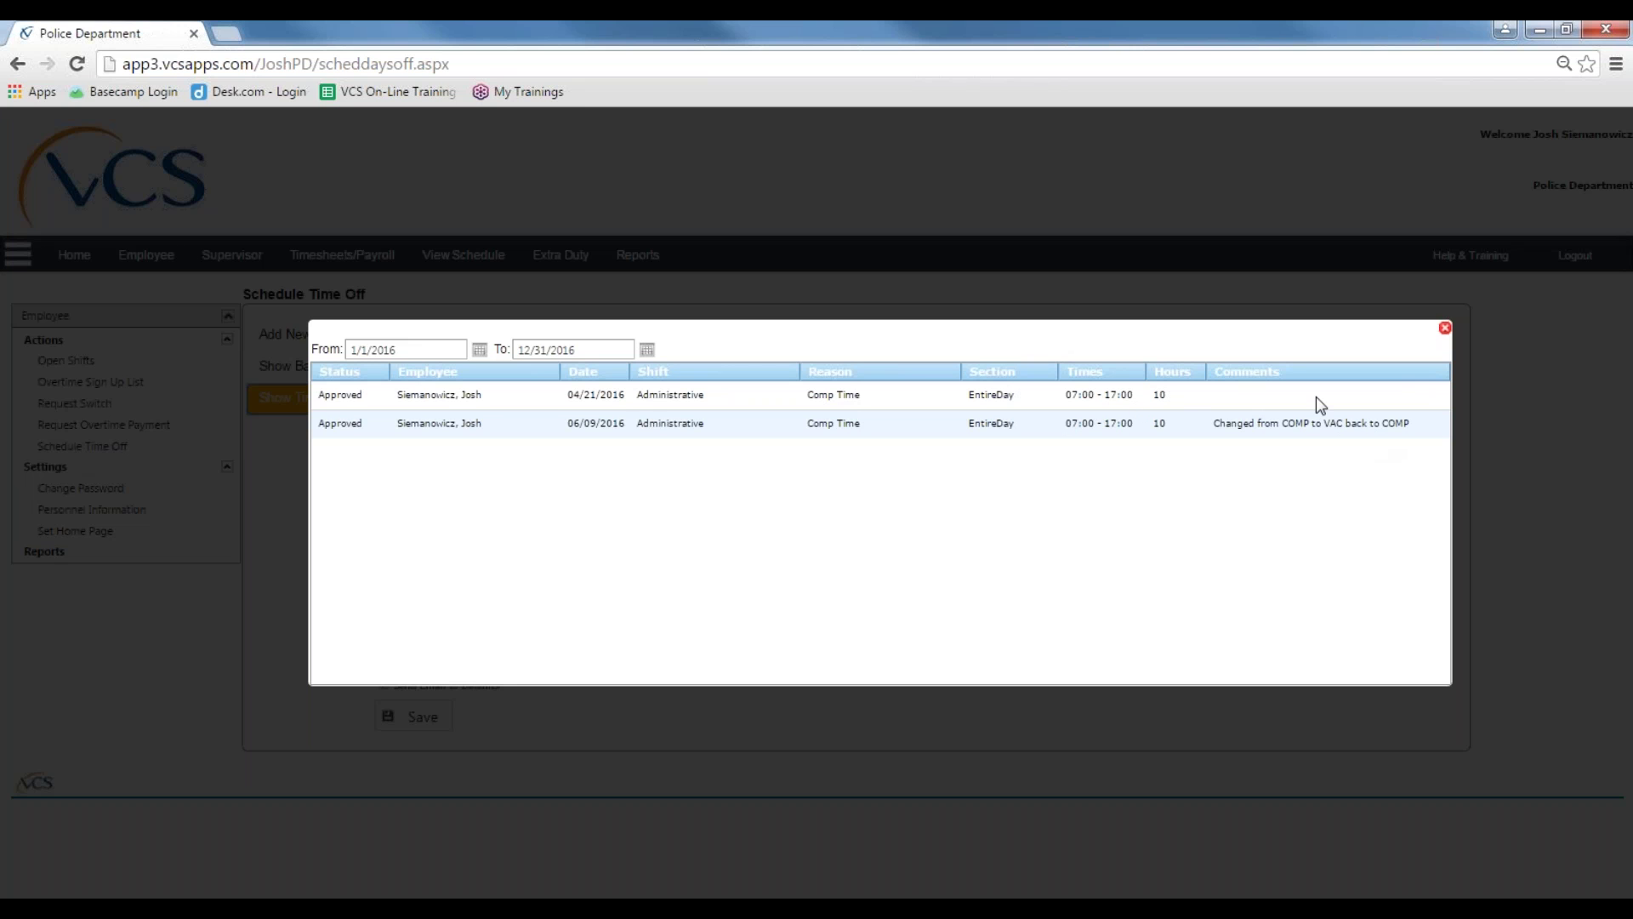
{"action": "left_click", "coordinate": [1445, 328]}
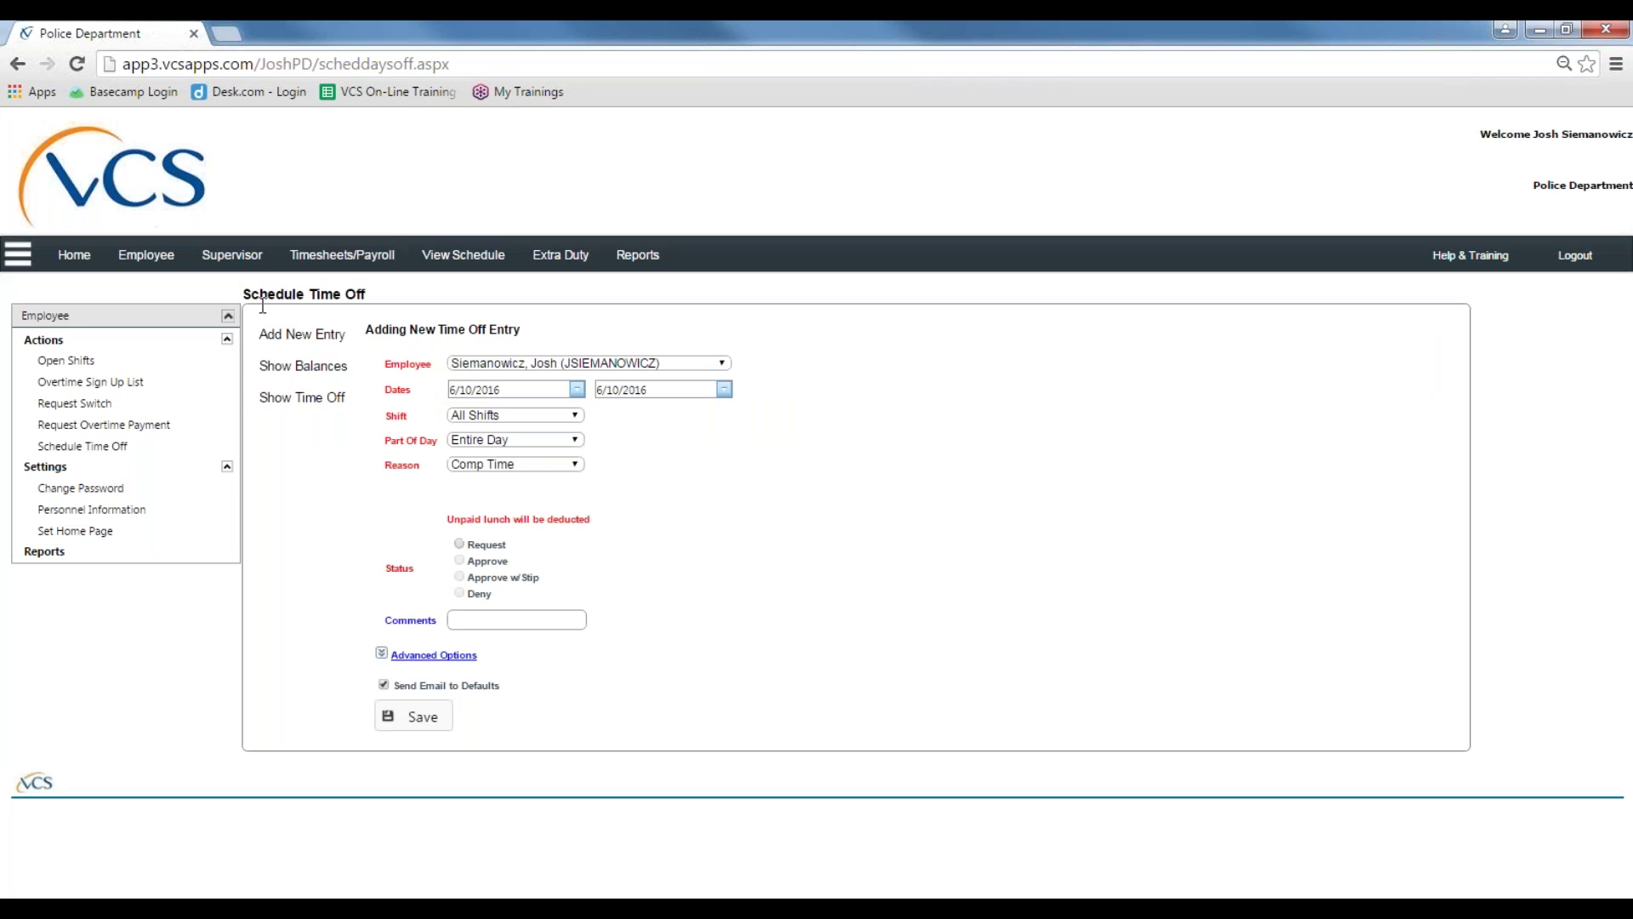
{"action": "left_click", "coordinate": [304, 342]}
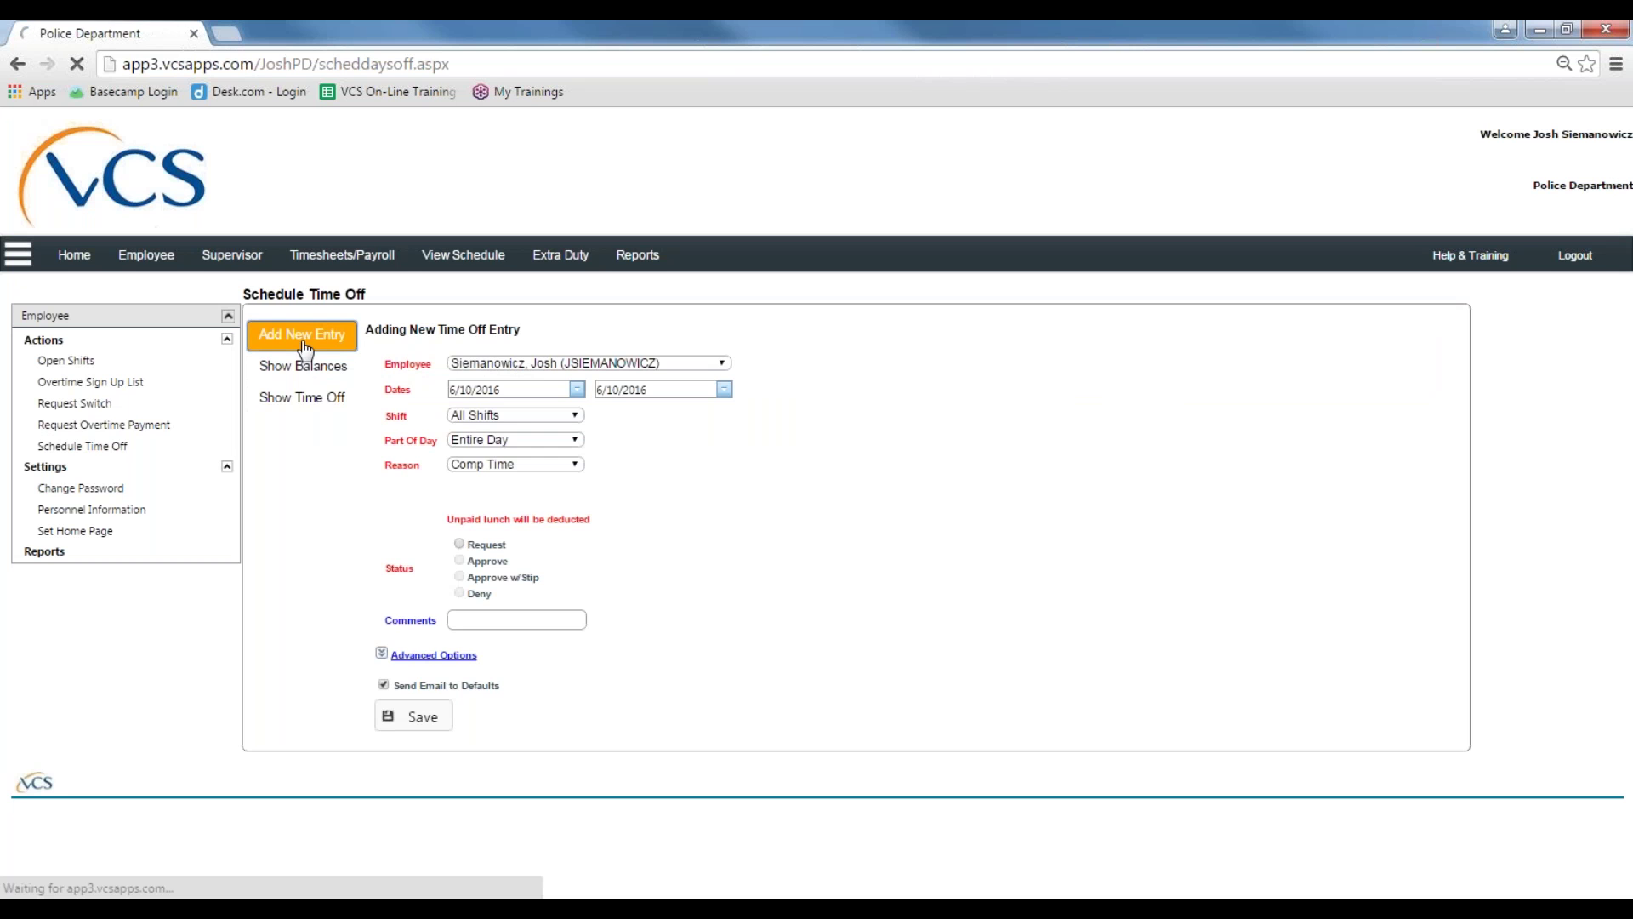
{"action": "left_click", "coordinate": [653, 364]}
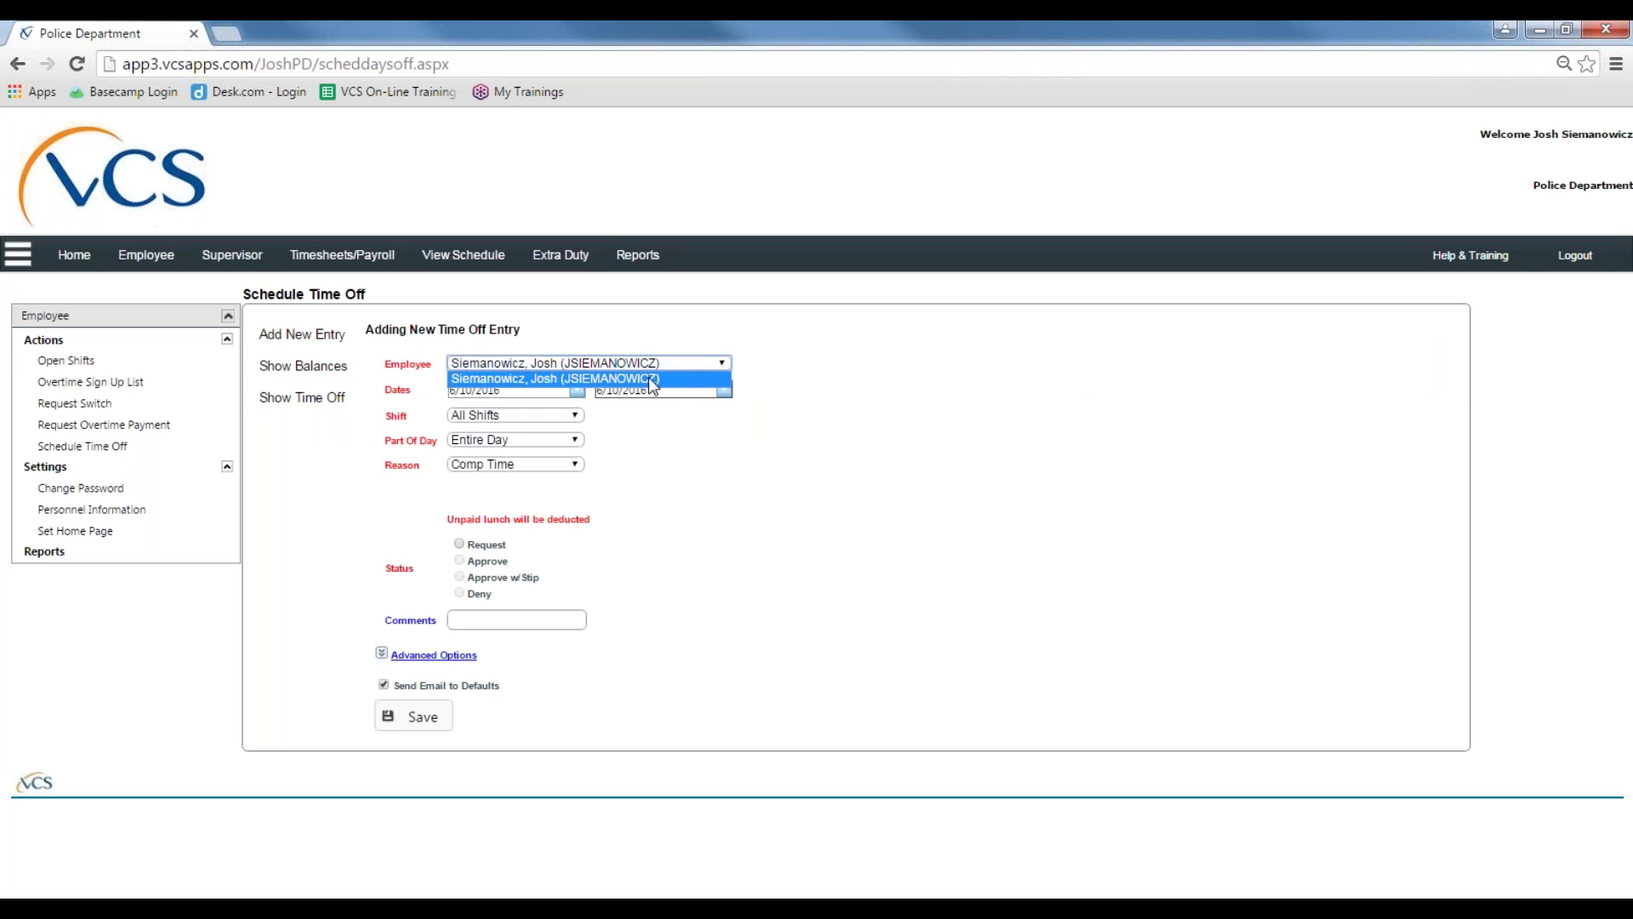
{"action": "left_click", "coordinate": [510, 379]}
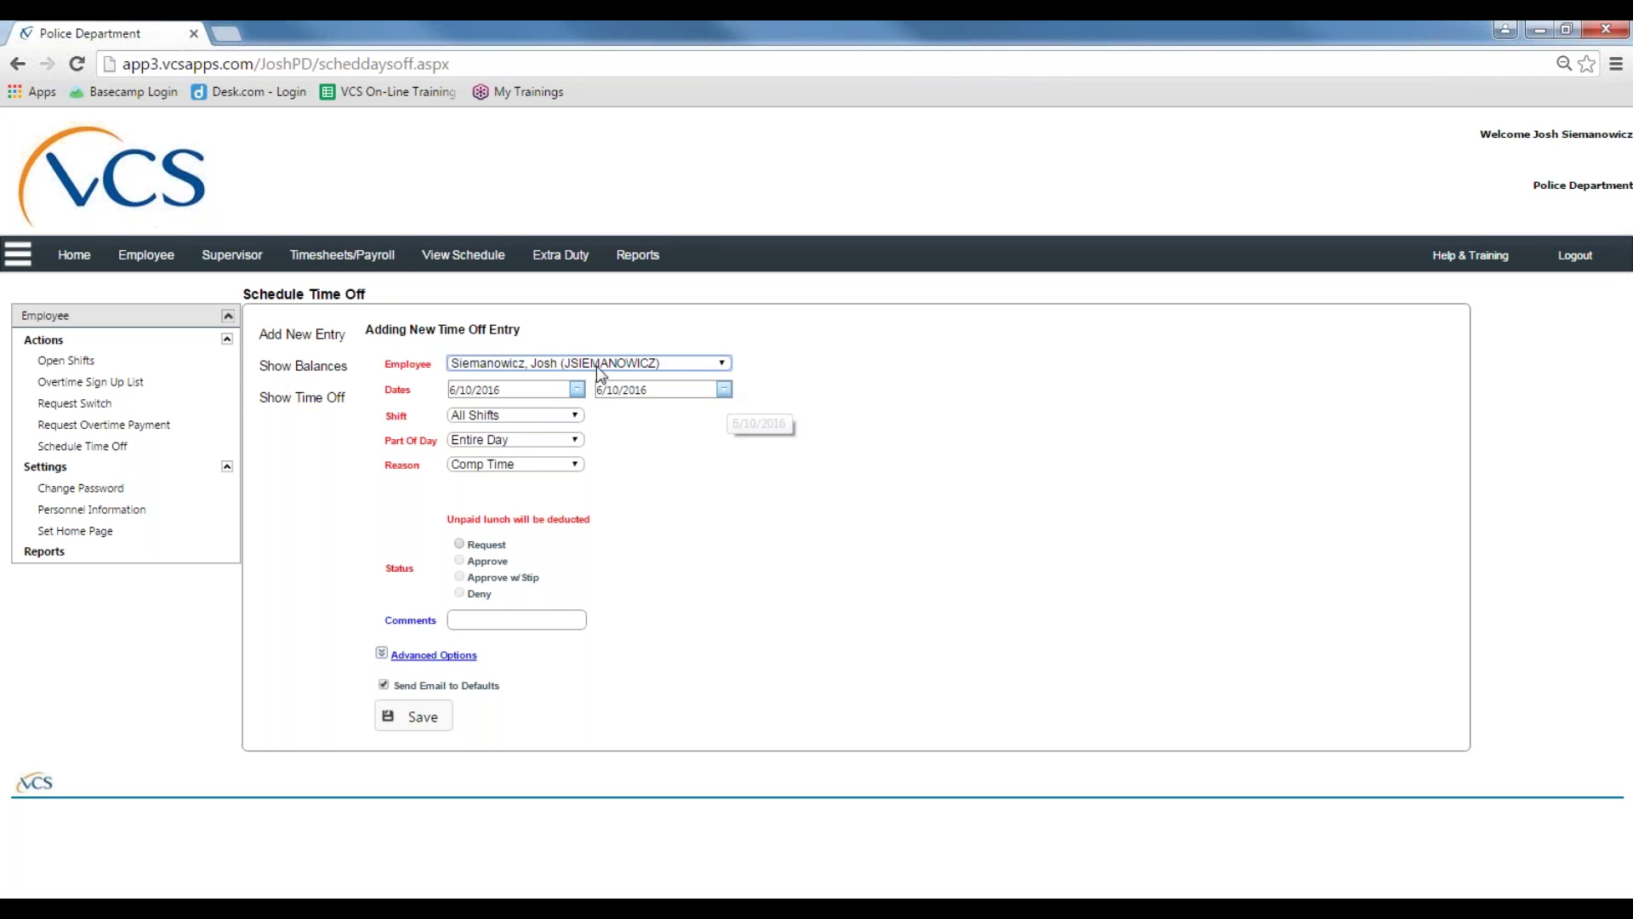
Step: Set the time-off entry's shift to Administrative and its part of day to First
{"action": "left_click", "coordinate": [576, 418]}
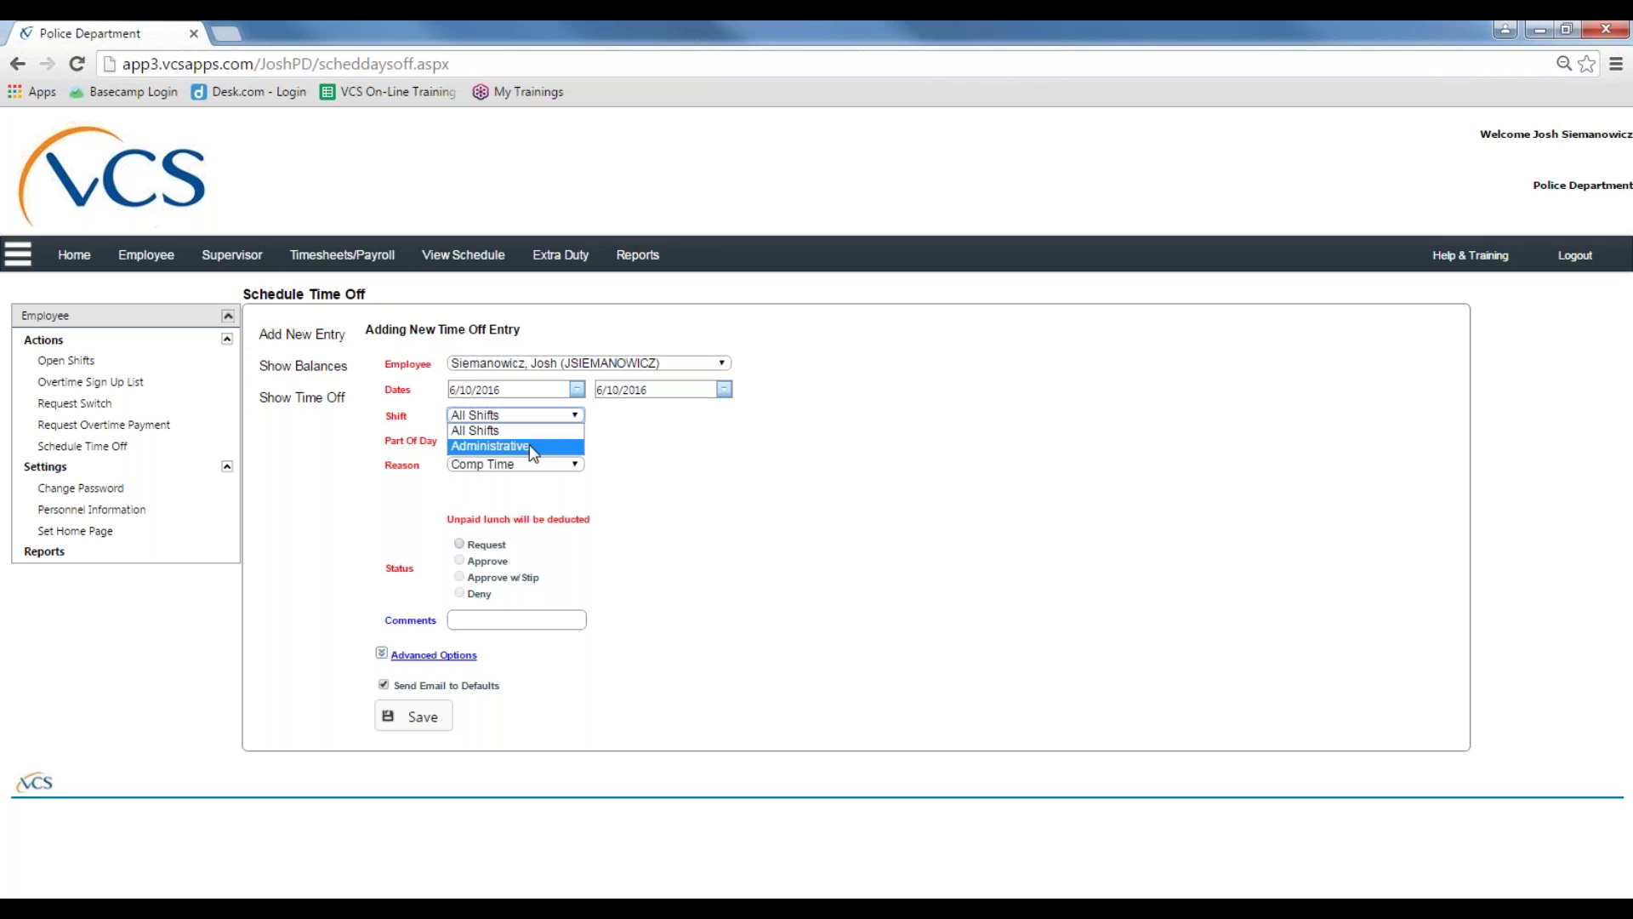
{"action": "left_click", "coordinate": [534, 428]}
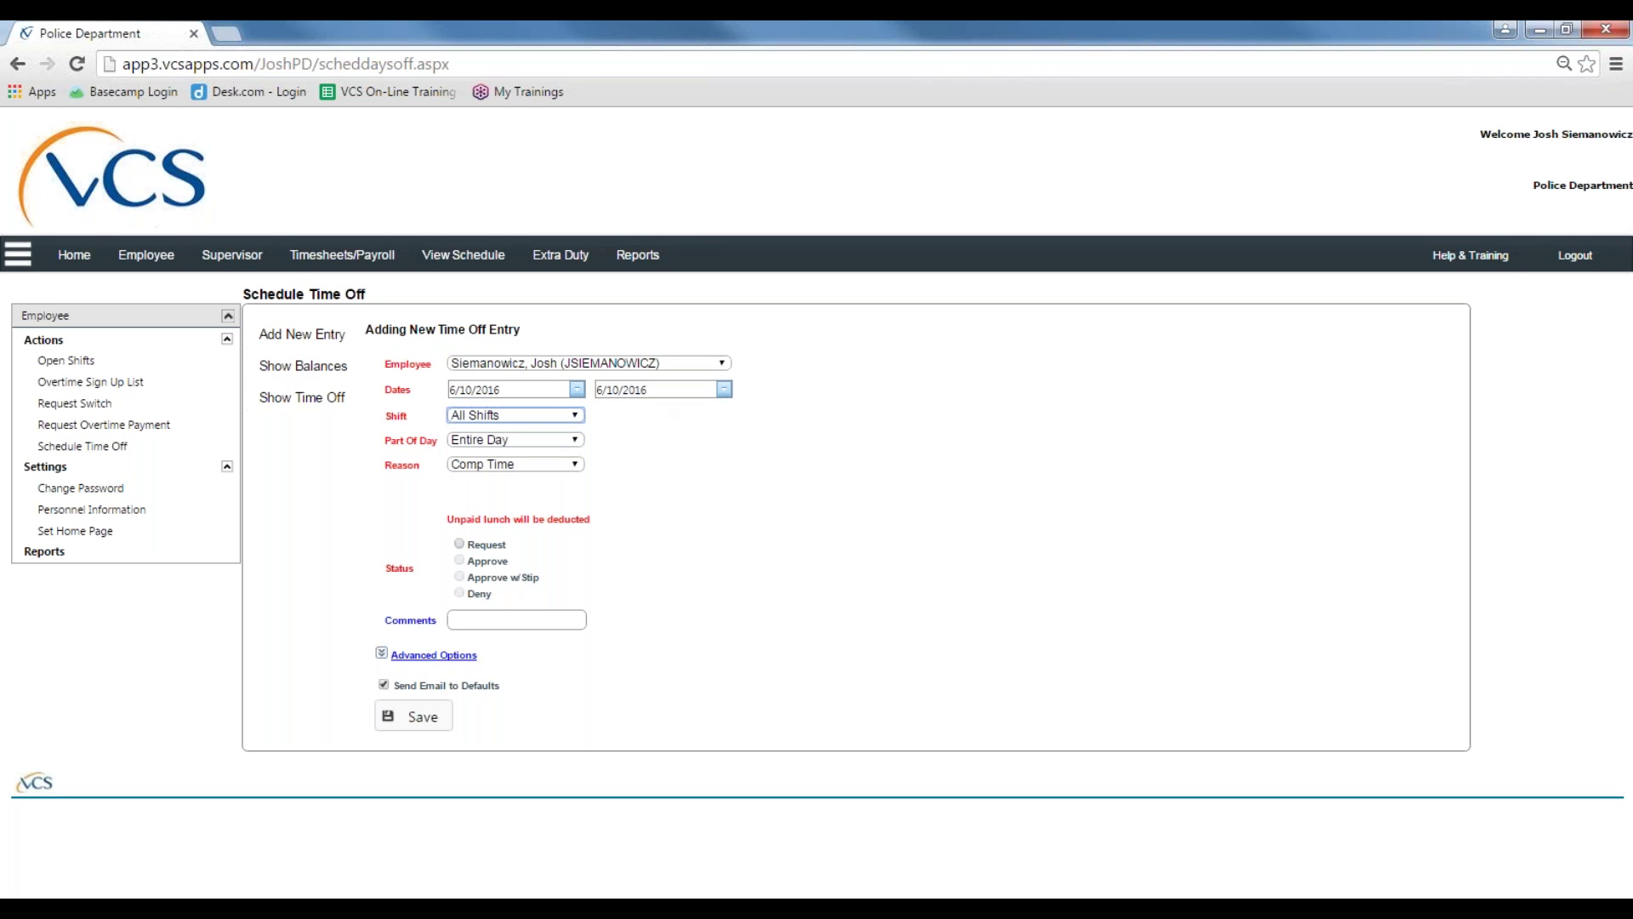
{"action": "left_click", "coordinate": [563, 416]}
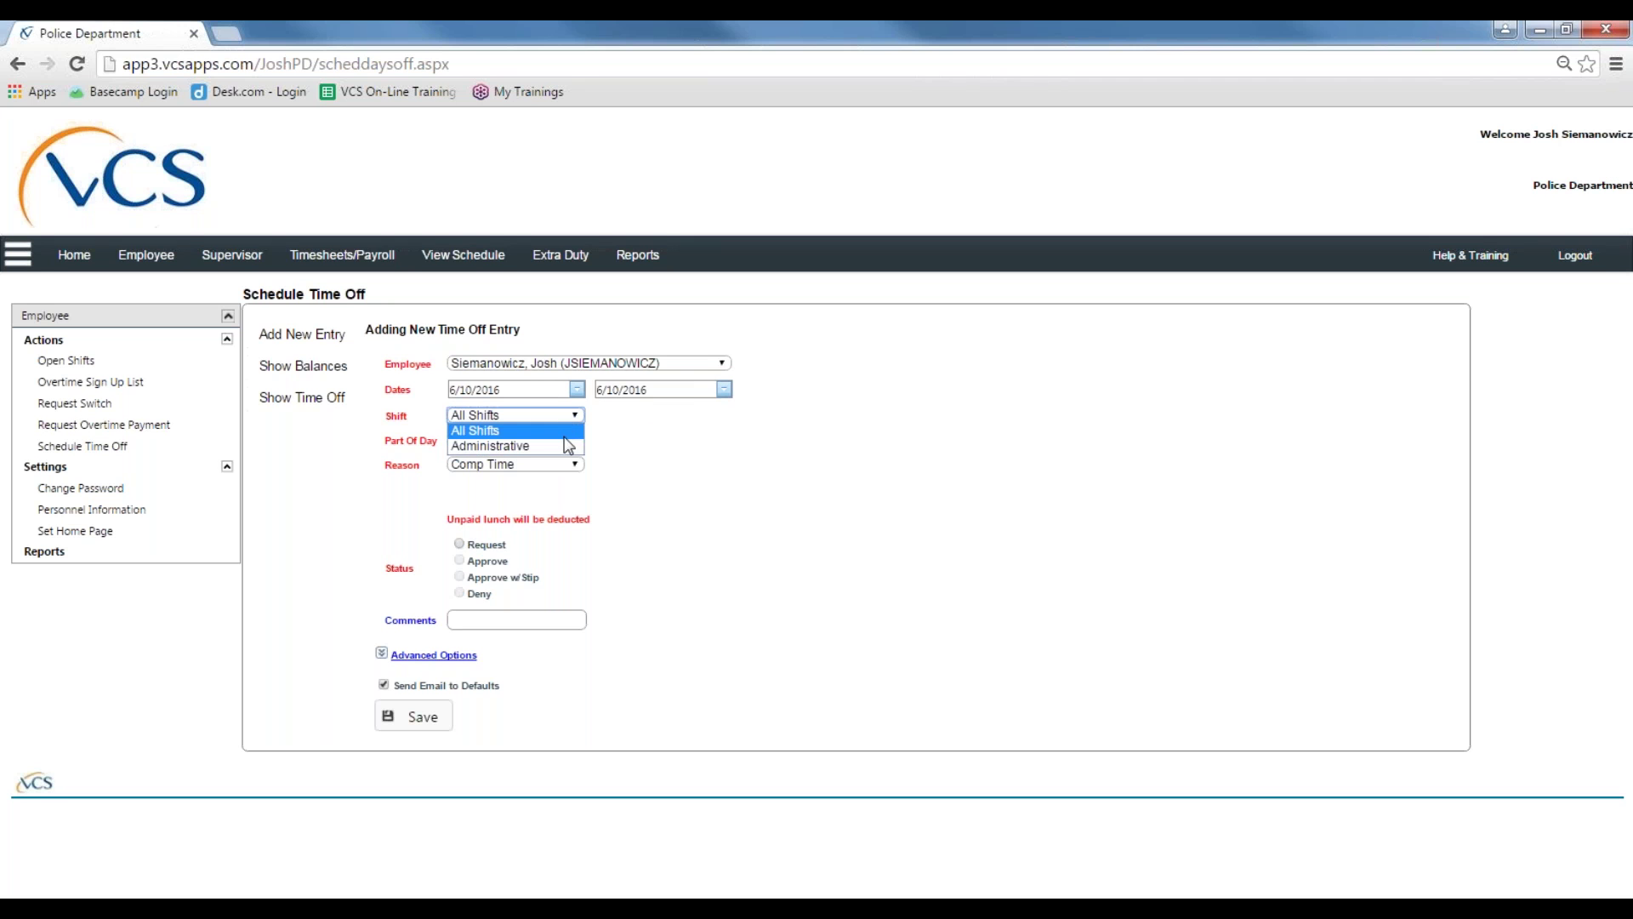
{"action": "left_click", "coordinate": [566, 447]}
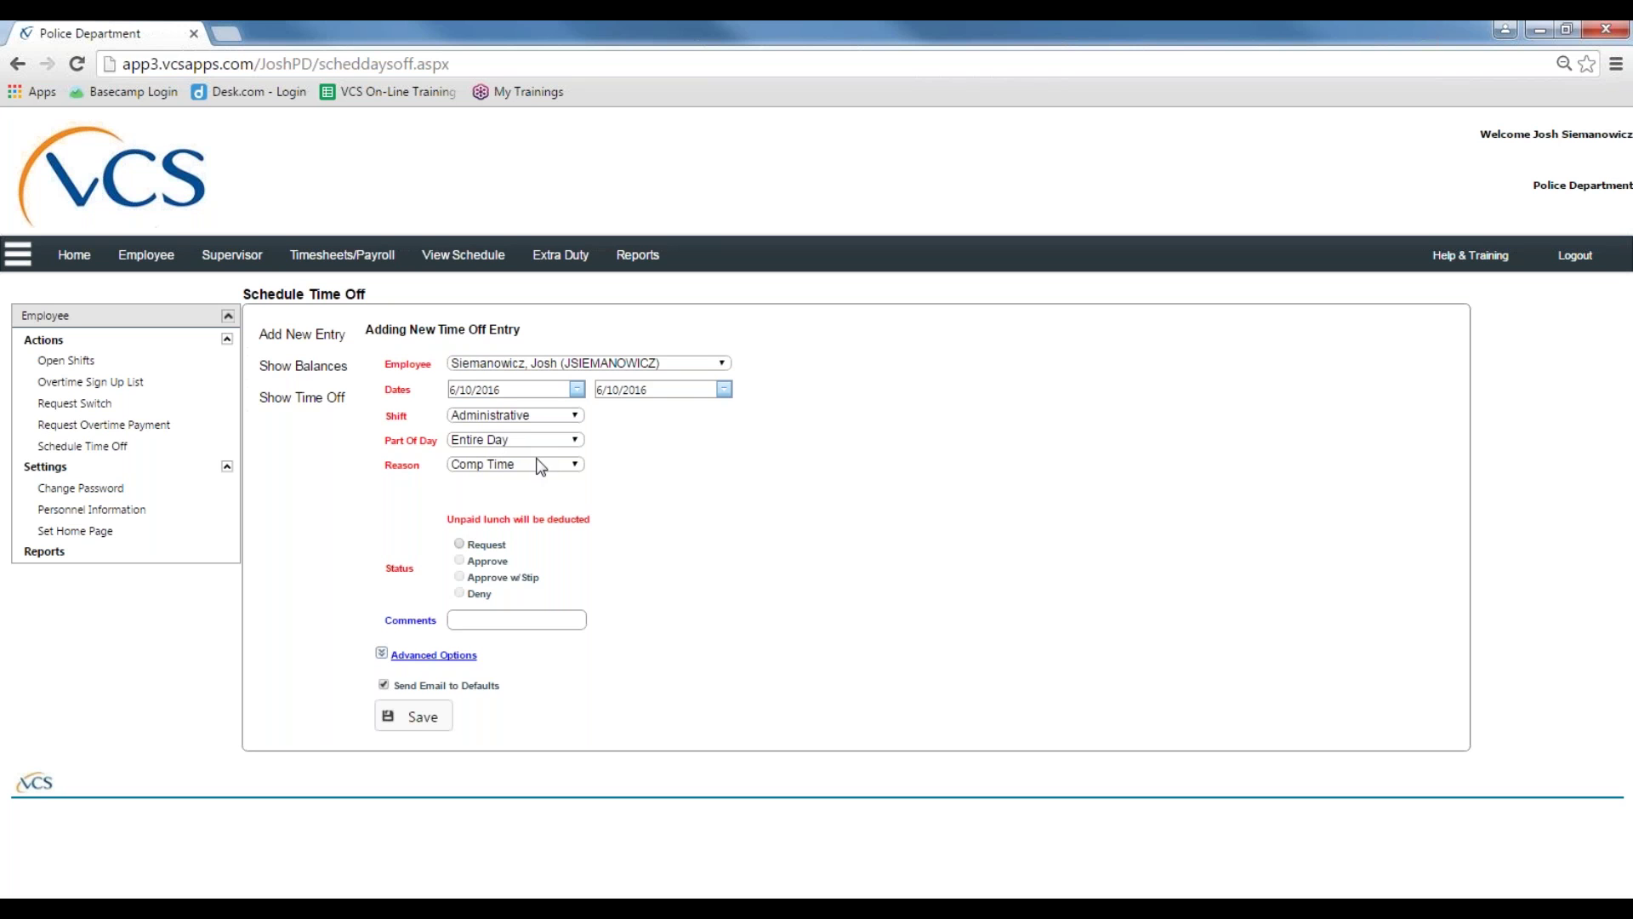
{"action": "left_click", "coordinate": [556, 443]}
{"action": "left_click", "coordinate": [555, 442]}
{"action": "key", "text": "Up"}
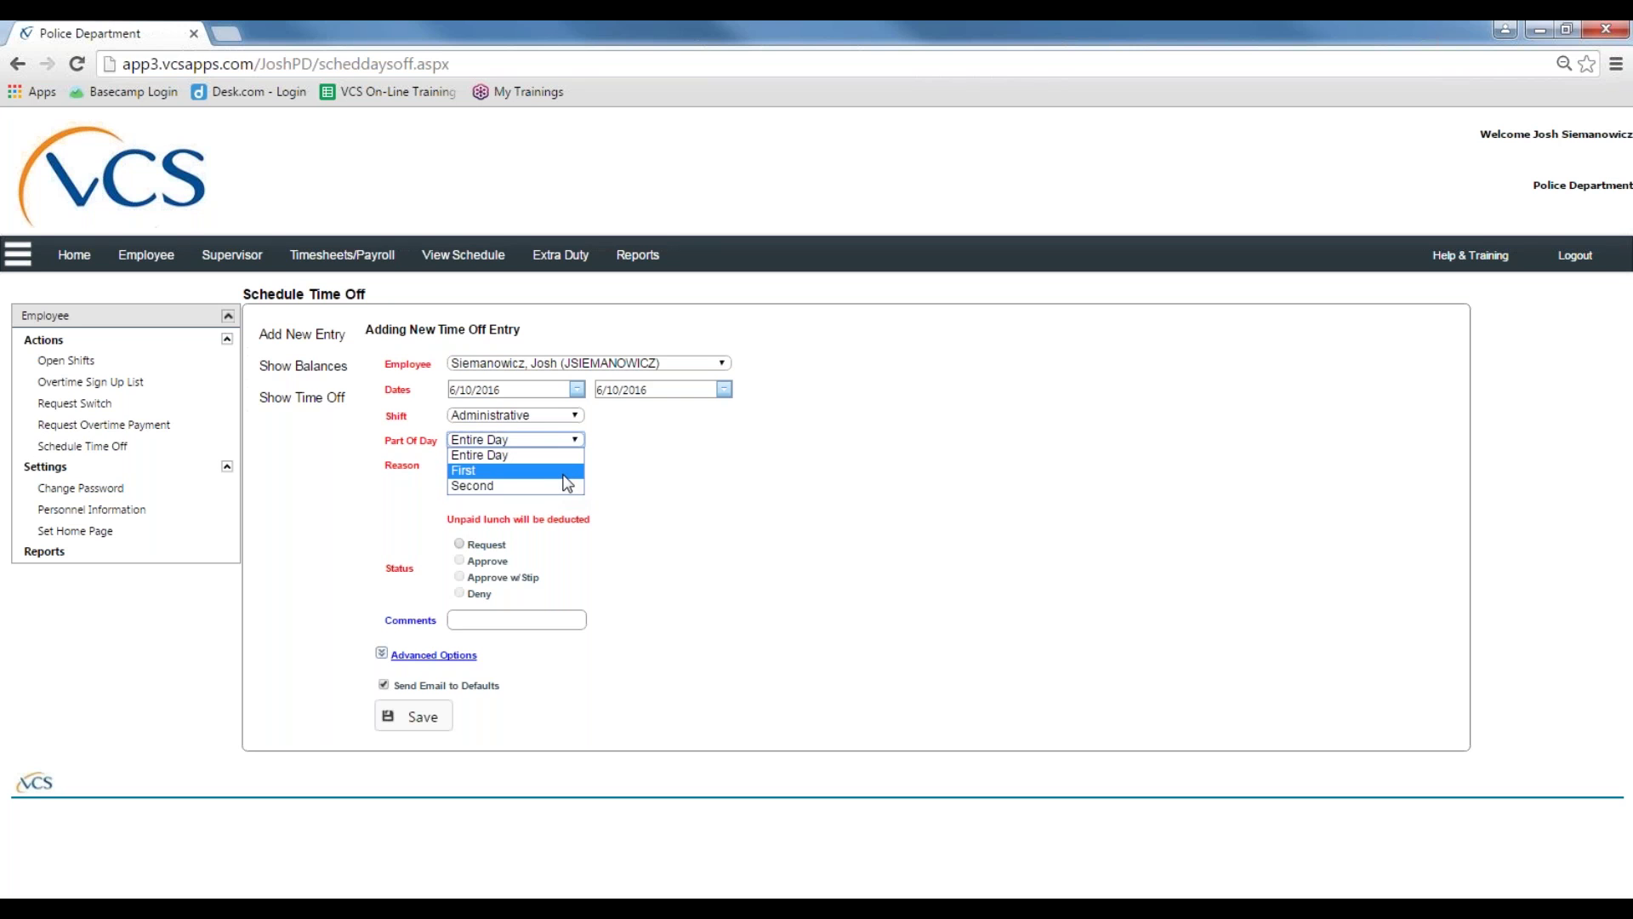
{"action": "key", "text": "Return"}
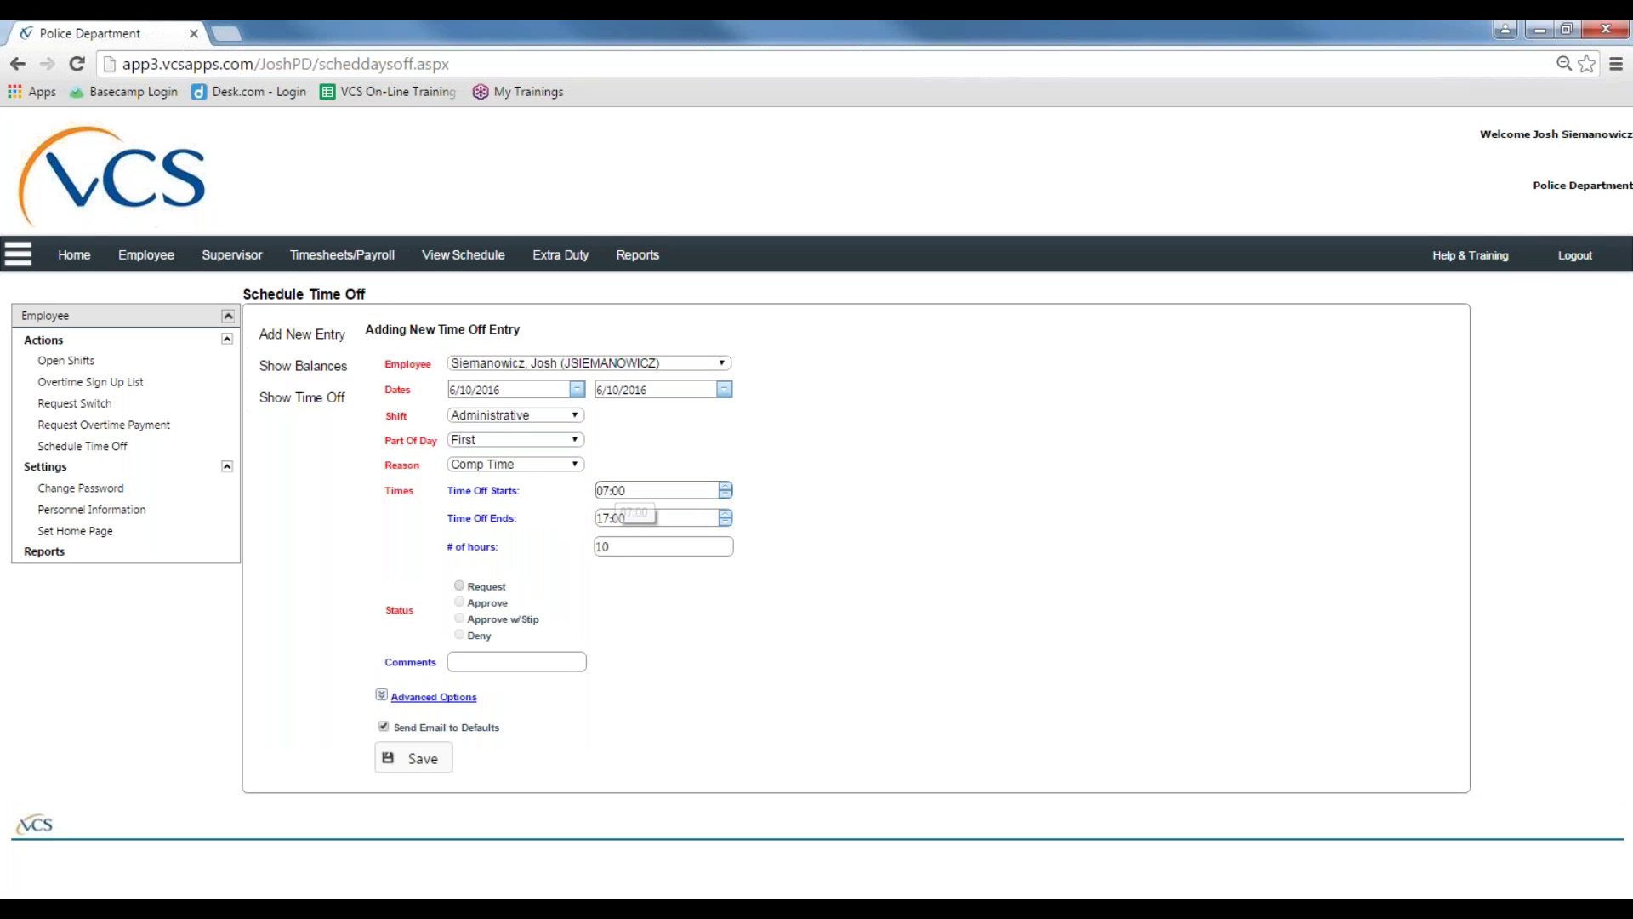
Step: Set the part of day back to First after briefly choosing Entire Day
{"action": "left_click", "coordinate": [524, 439]}
{"action": "left_click", "coordinate": [524, 457]}
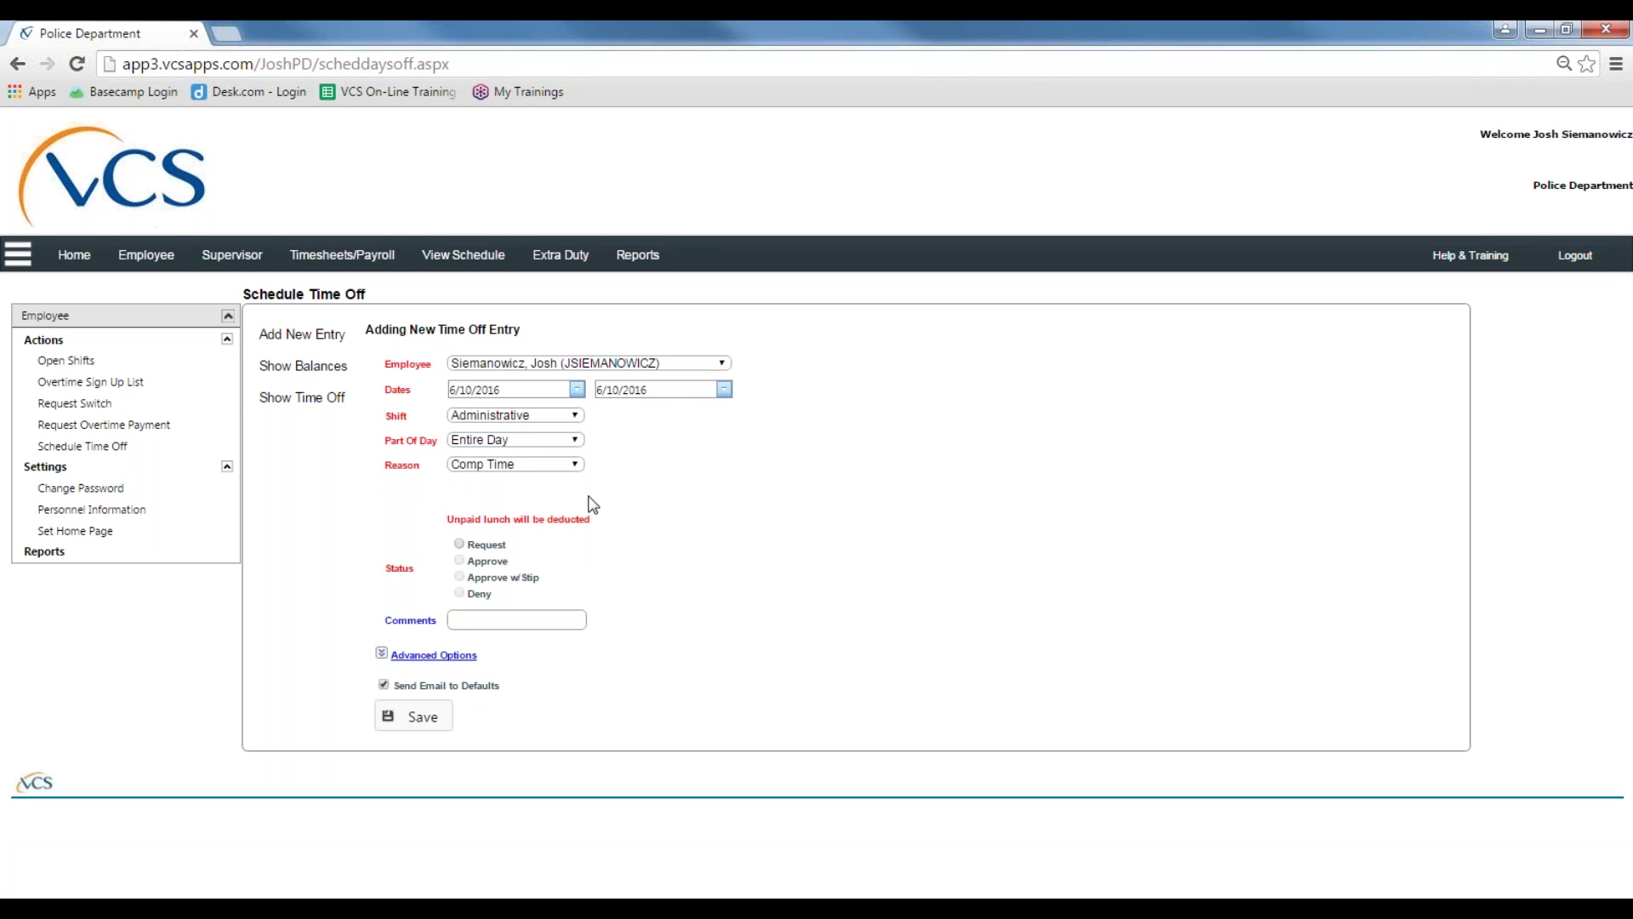
{"action": "left_click", "coordinate": [575, 440]}
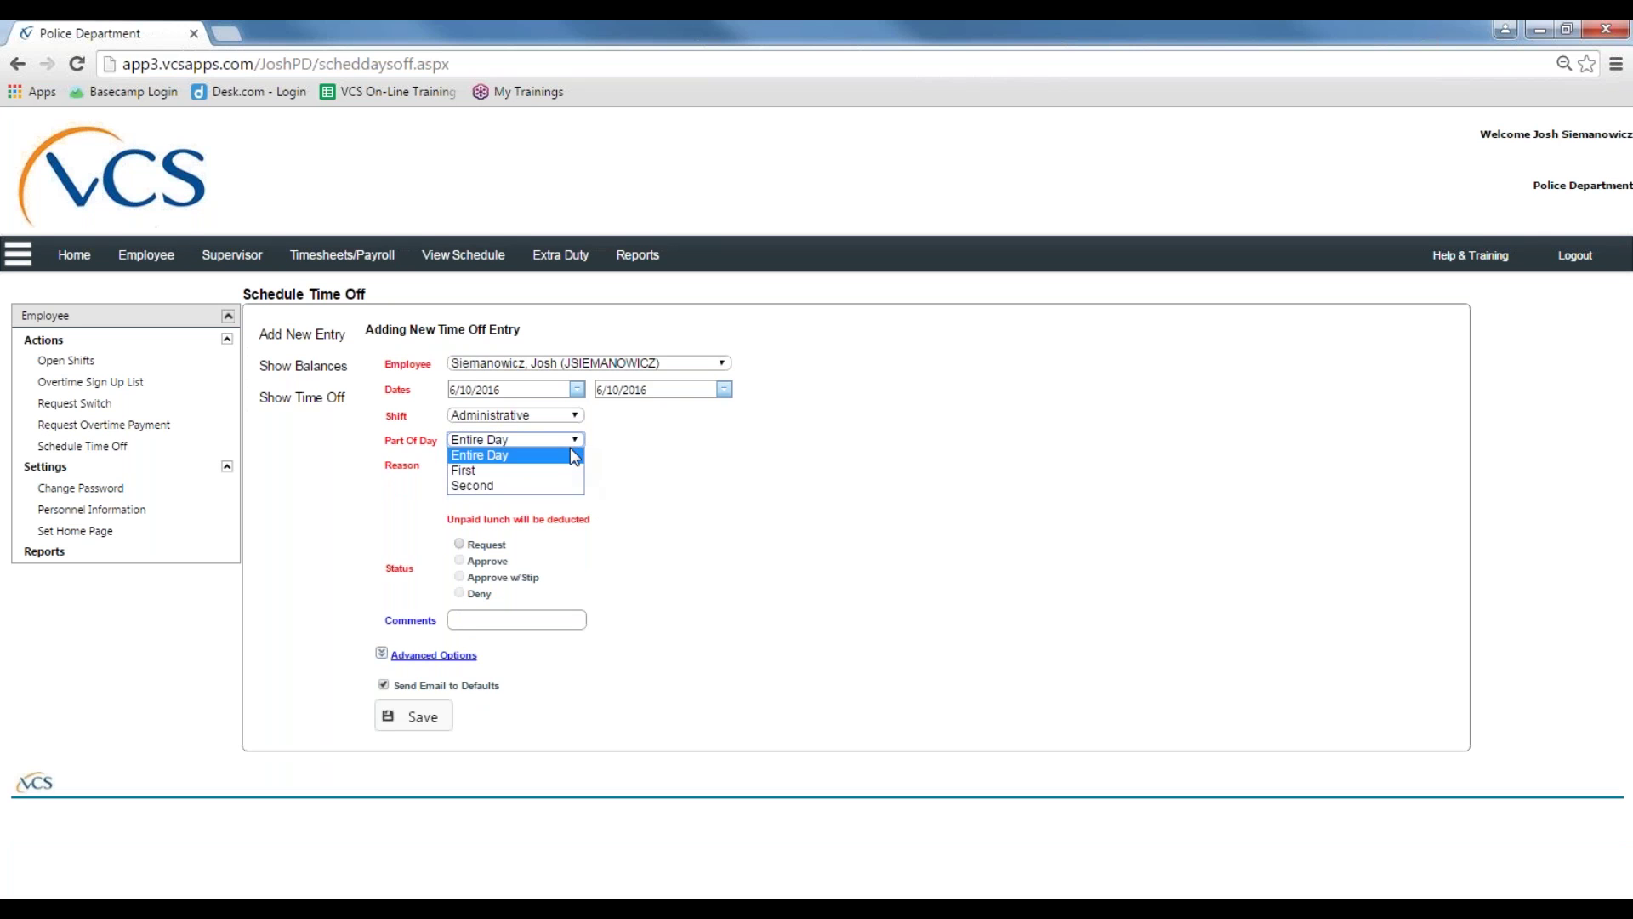
{"action": "left_click", "coordinate": [559, 475]}
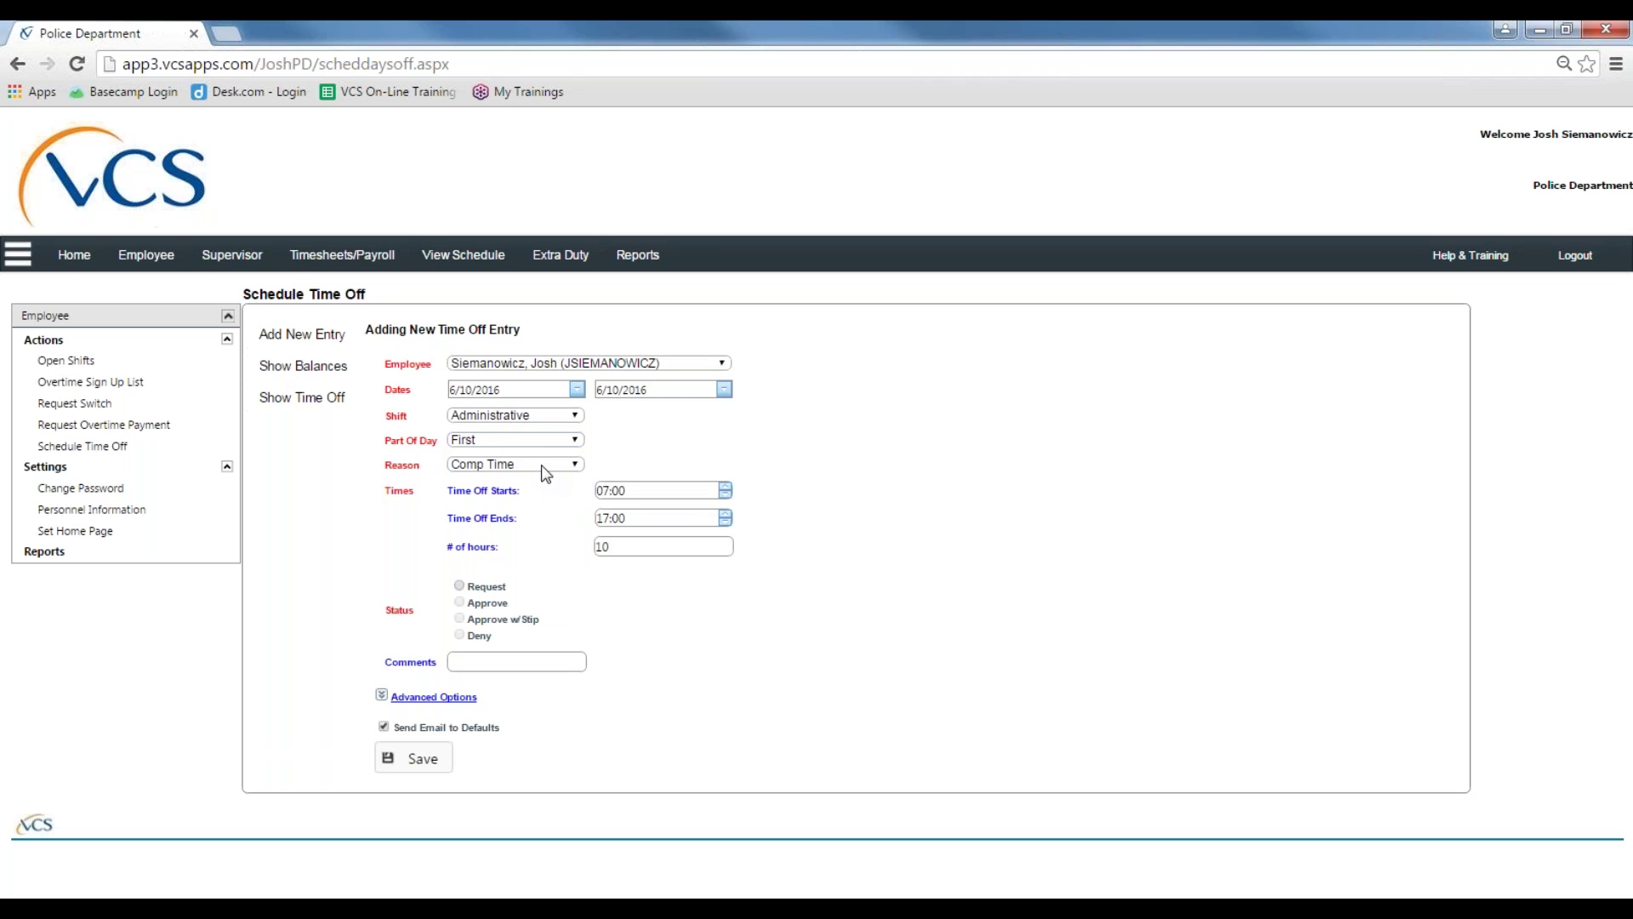
Step: Change the time-off end to 09:00 so the entry totals 2 hours
{"action": "left_click", "coordinate": [609, 490]}
{"action": "left_click", "coordinate": [628, 493]}
{"action": "left_click", "coordinate": [610, 491]}
{"action": "left_click", "coordinate": [670, 518]}
{"action": "left_click", "coordinate": [610, 518]}
{"action": "key", "text": "BackSpace"}
{"action": "key", "text": "BackSpace"}
{"action": "type", "text": "09"}
{"action": "left_click", "coordinate": [644, 547]}
{"action": "left_click", "coordinate": [553, 464]}
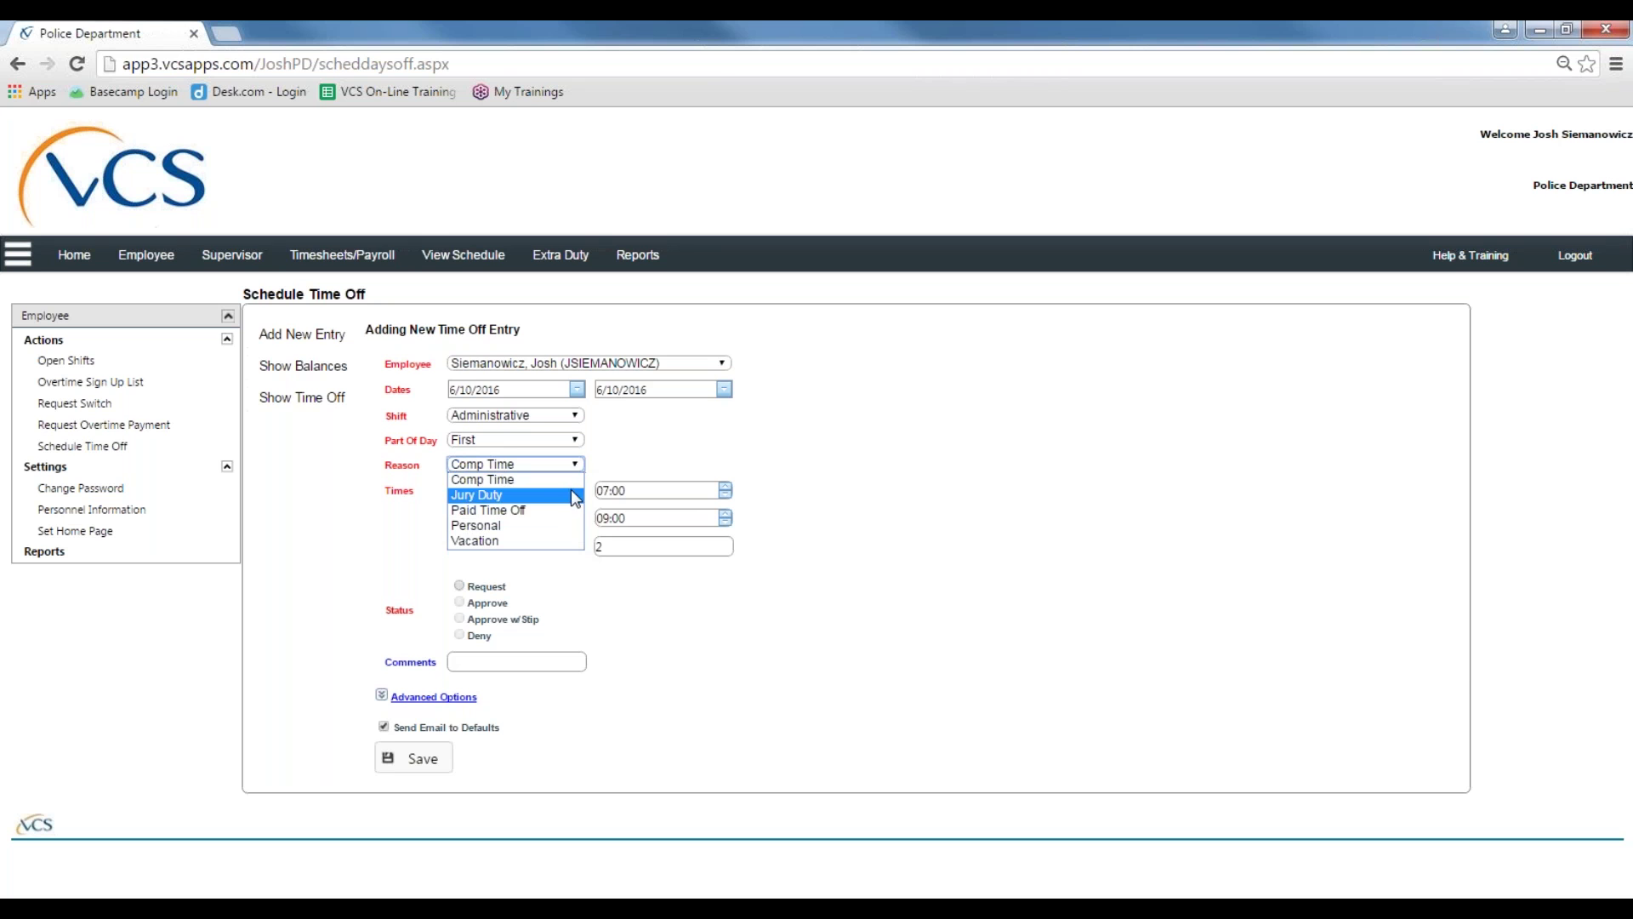
Step: Make the entry a Vacation for the Entire Day with status Request
{"action": "left_click", "coordinate": [576, 545]}
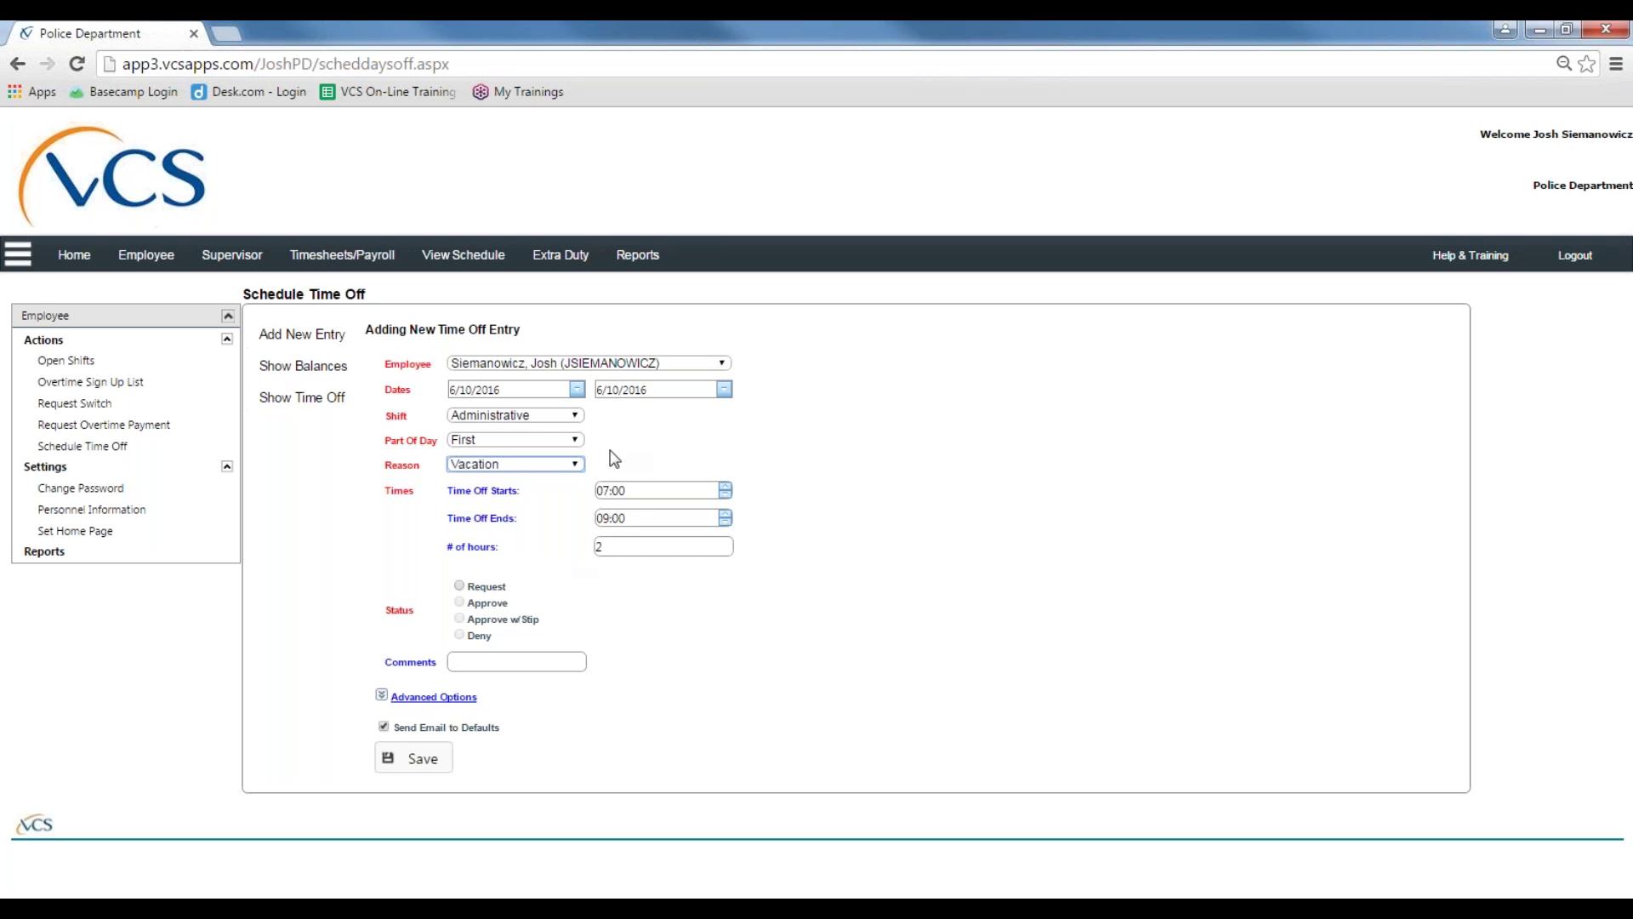
{"action": "left_click", "coordinate": [575, 439]}
{"action": "left_click", "coordinate": [553, 451]}
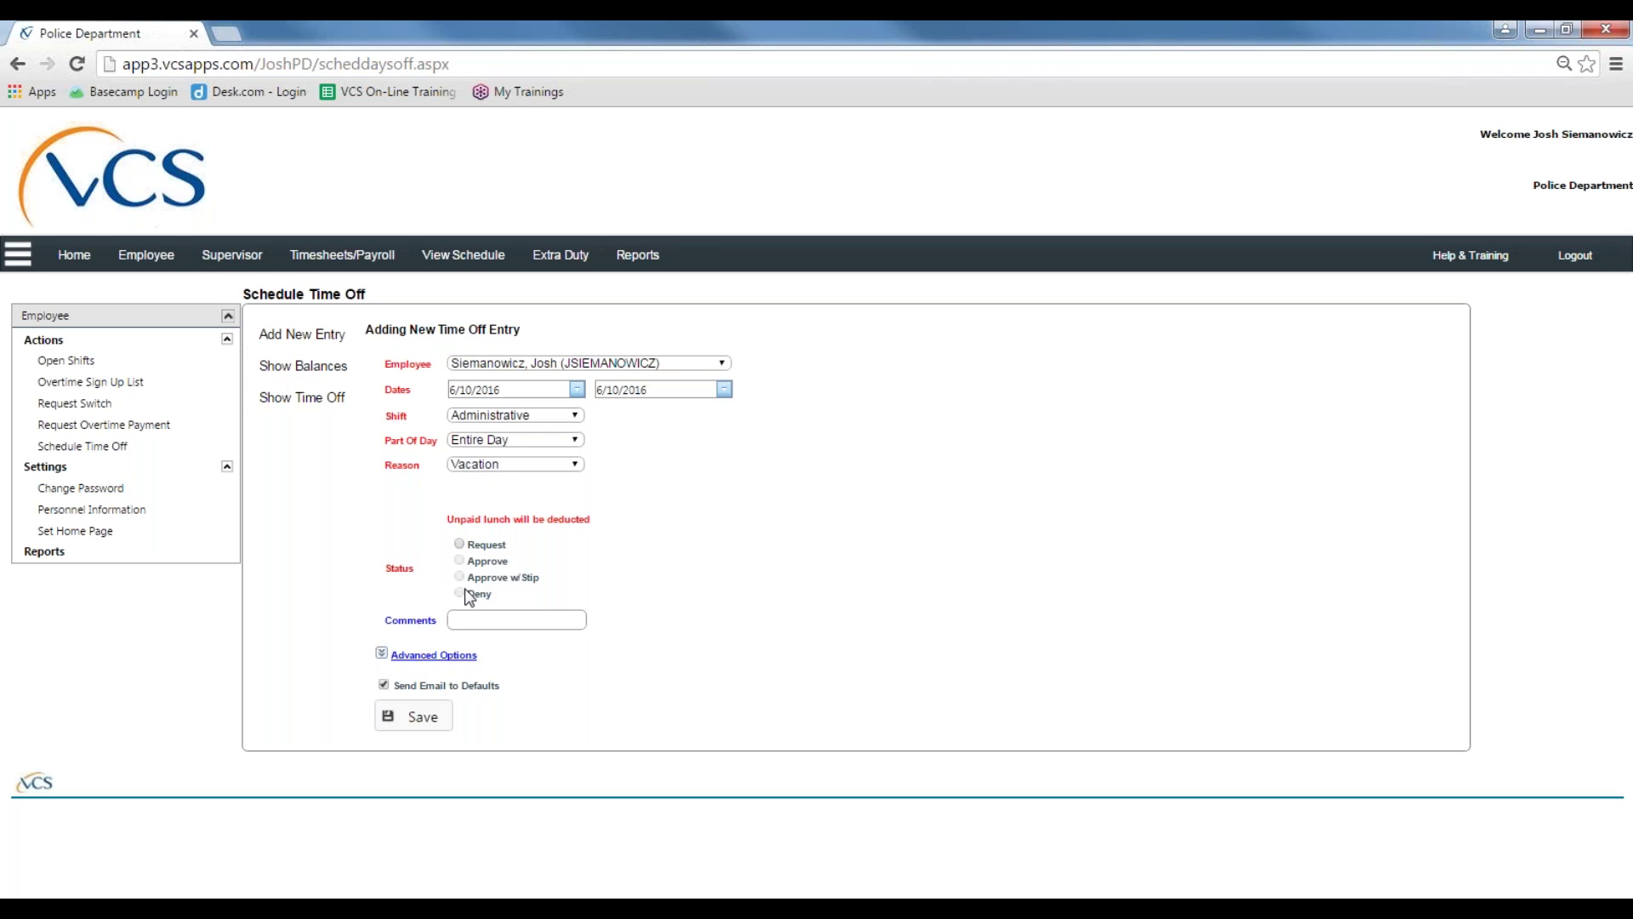
{"action": "left_click", "coordinate": [465, 547]}
Step: Add the comment 'Doctor's Appointment' by typing 'Doctor' and accepting the suggestion
{"action": "left_click", "coordinate": [577, 628]}
{"action": "left_click", "coordinate": [451, 621]}
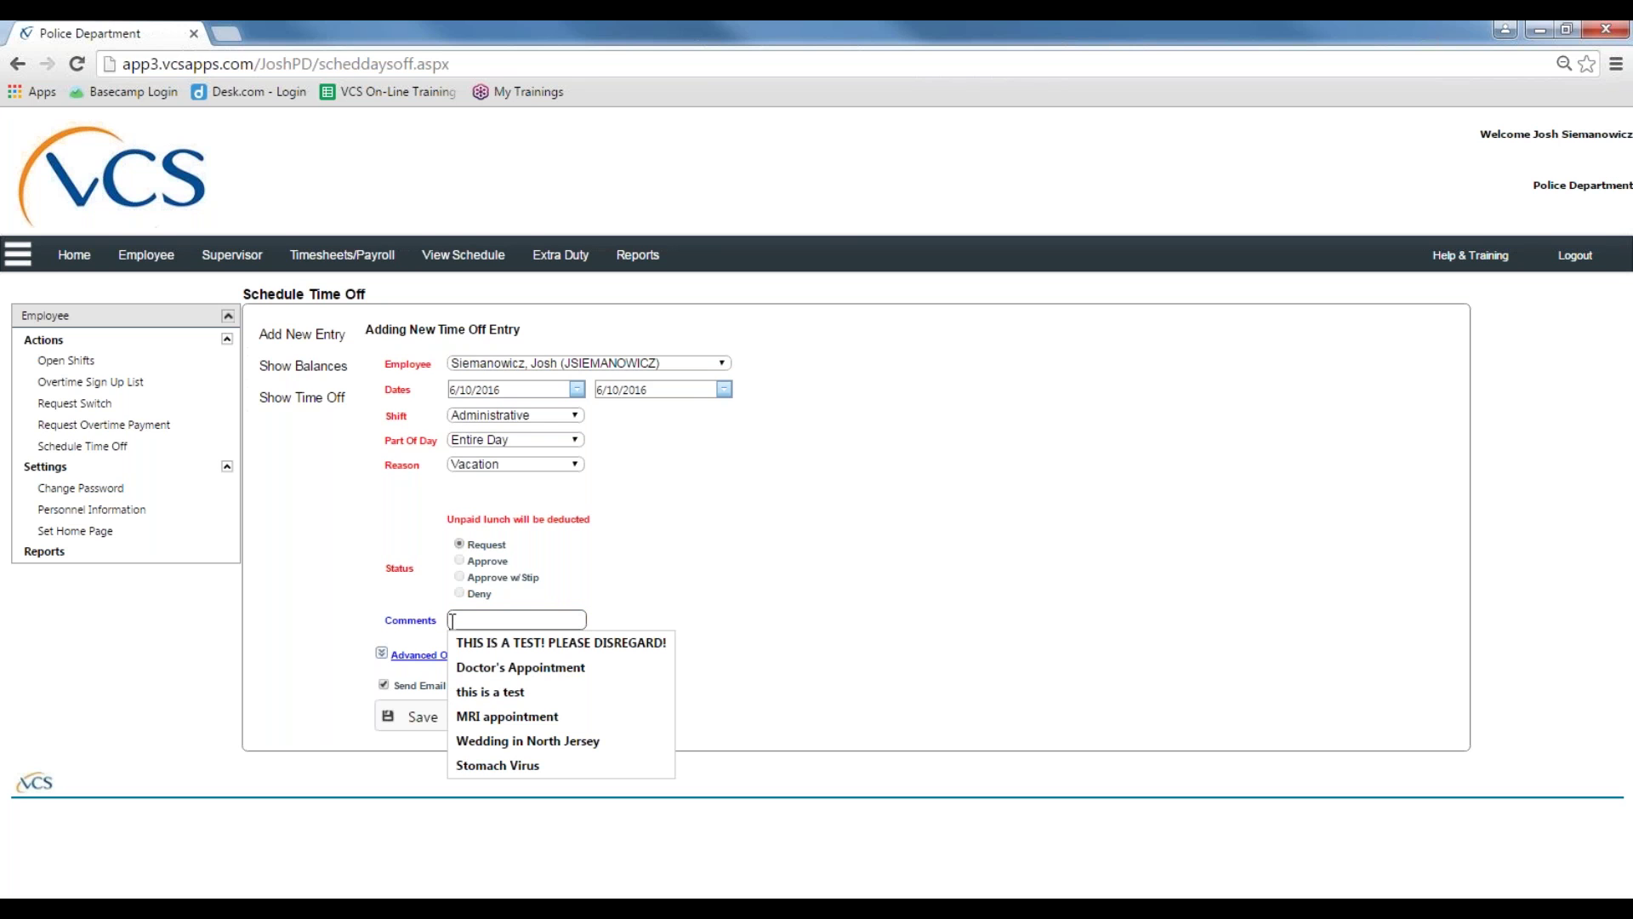
{"action": "left_click", "coordinate": [841, 589]}
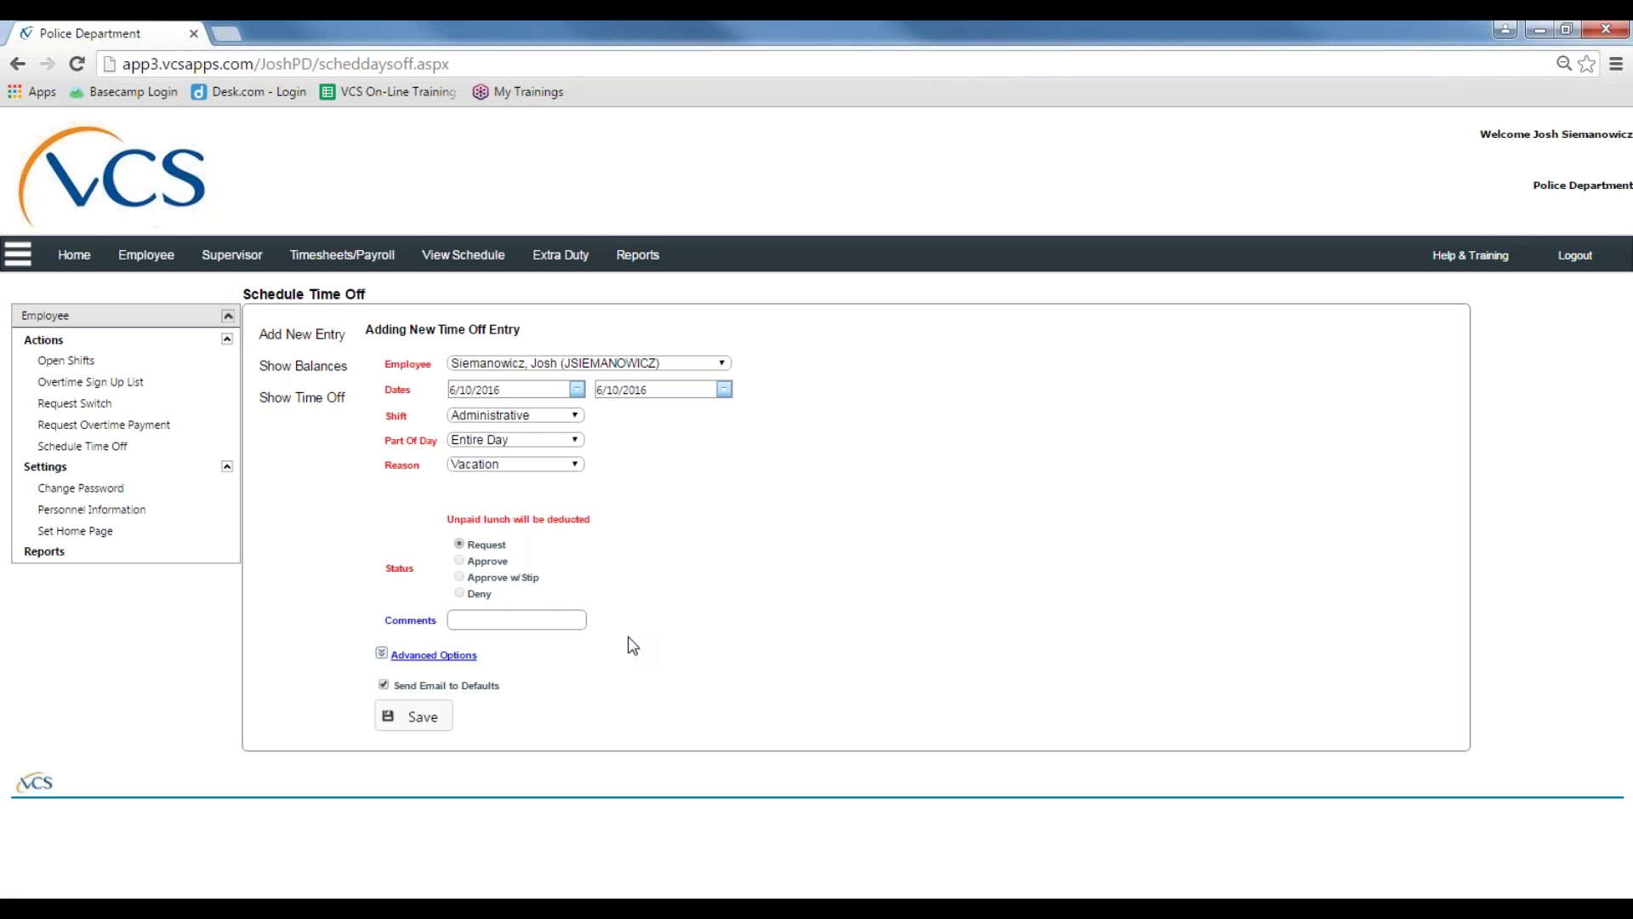
{"action": "left_click", "coordinate": [475, 620]}
{"action": "type", "text": "Doctor's Appointment"}
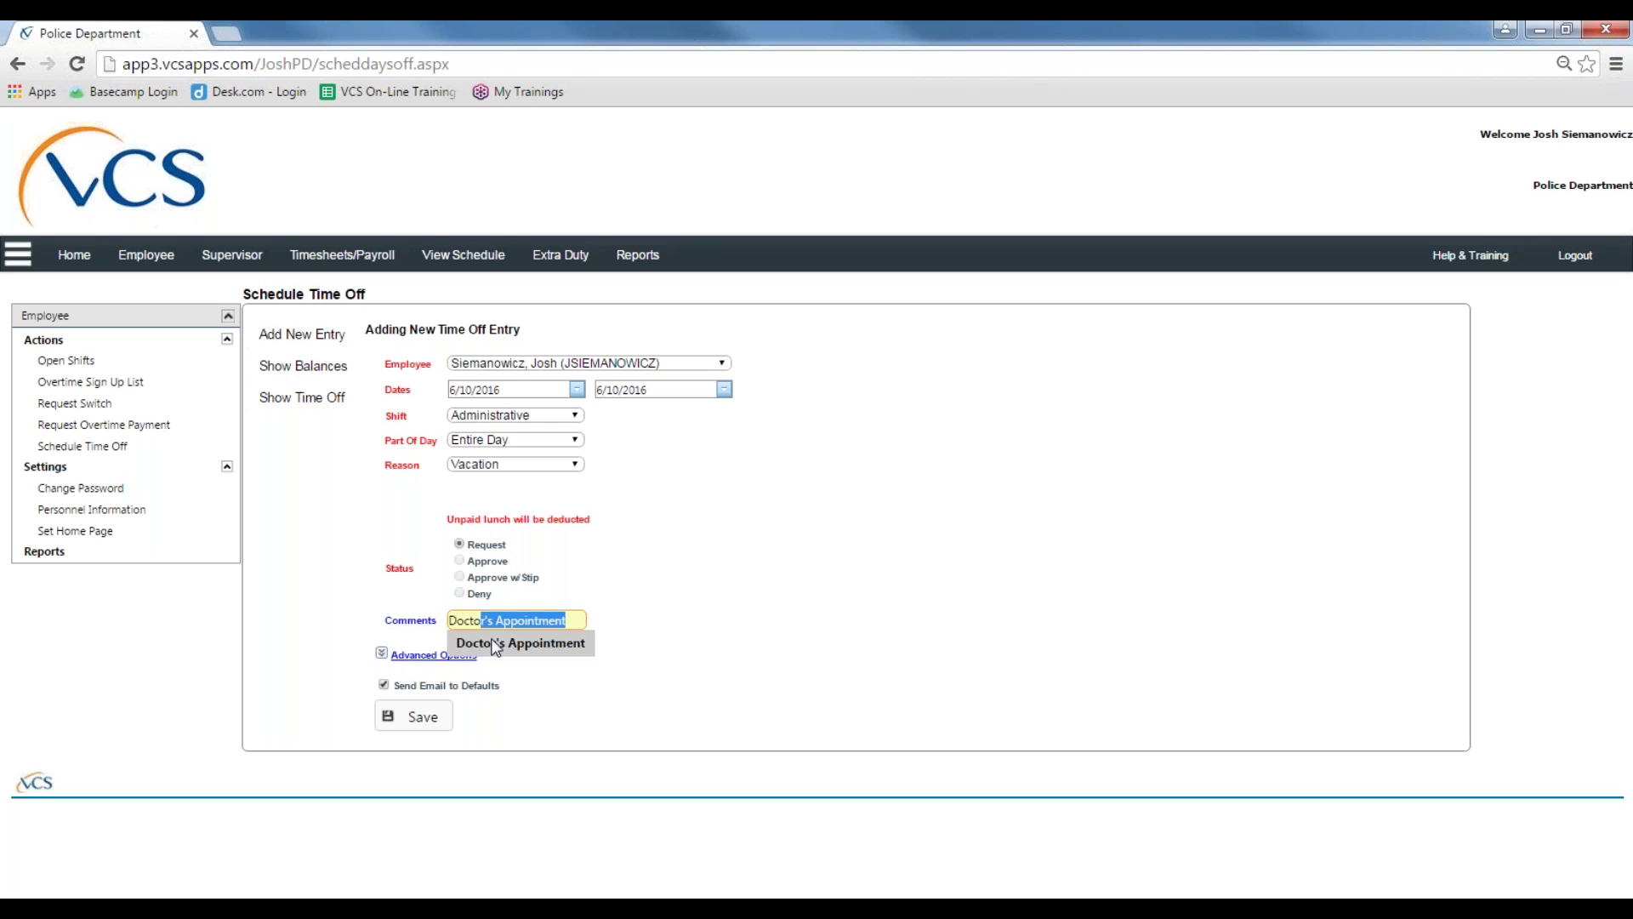
{"action": "left_click", "coordinate": [511, 643]}
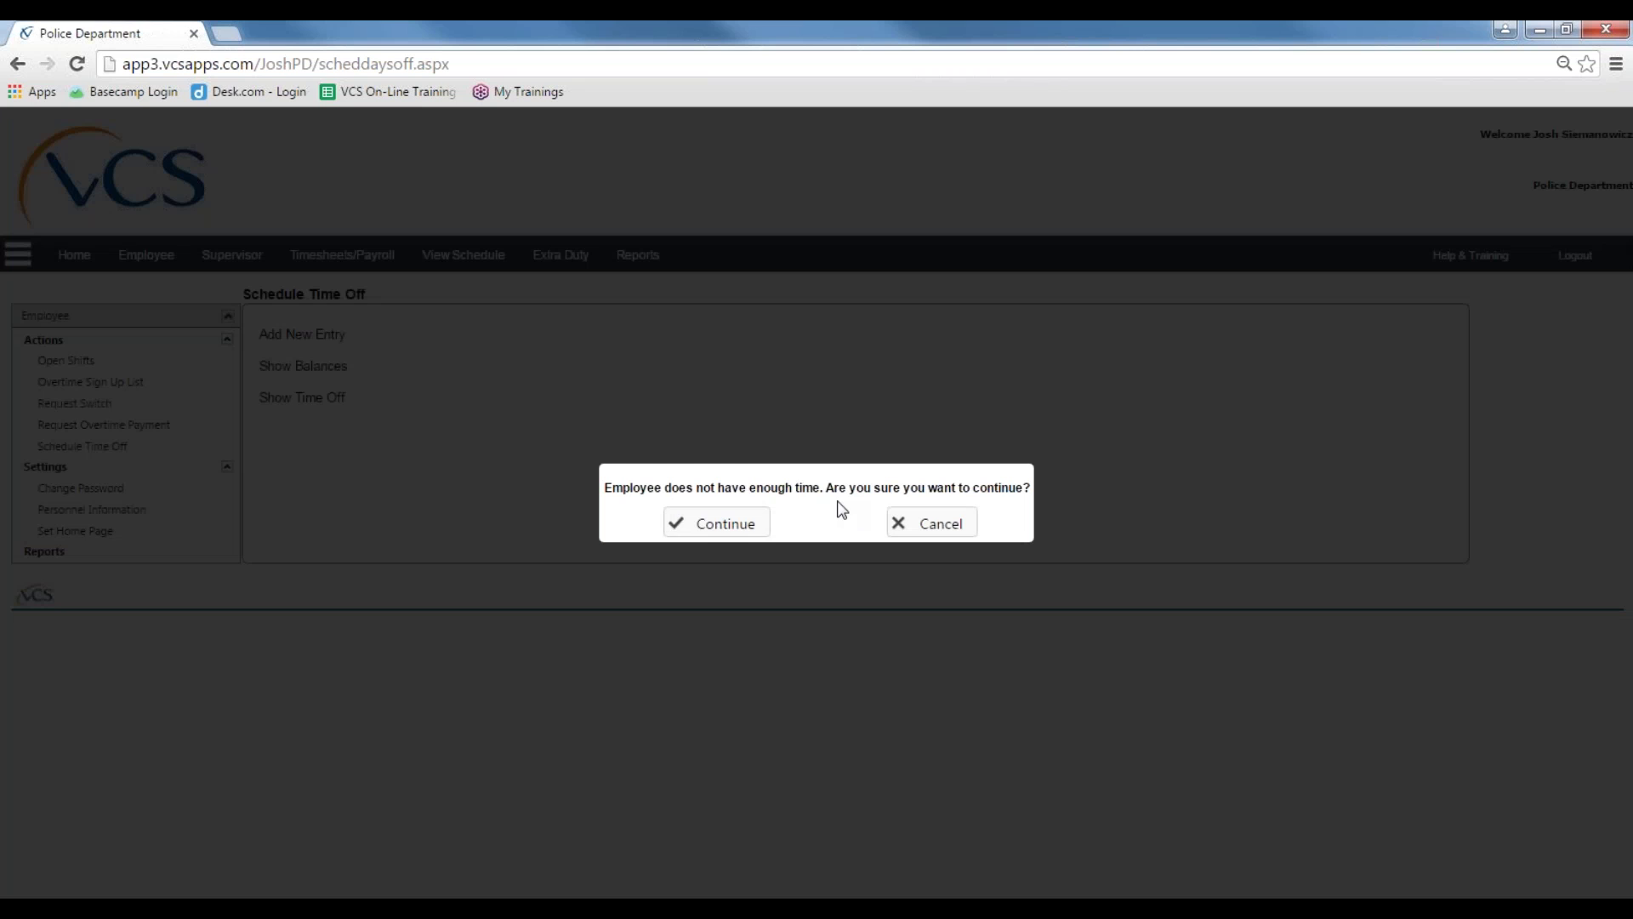
Step: Save the request despite the low-balance warning, then go to the Daily Schedule for 06/10/2016
{"action": "left_click", "coordinate": [743, 525]}
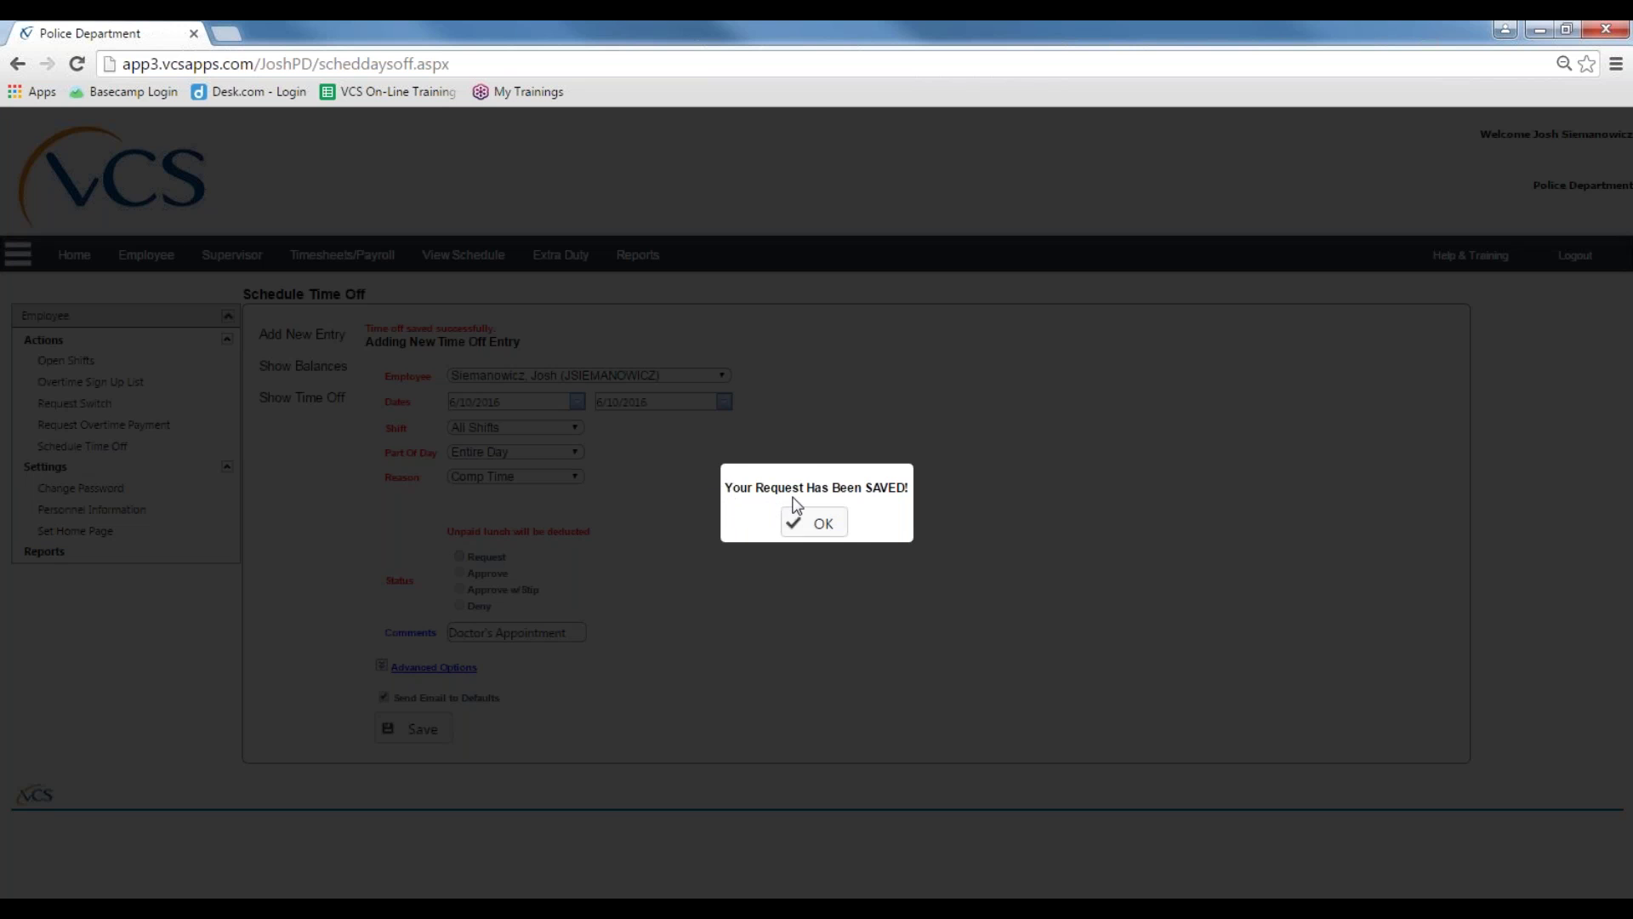
{"action": "left_click", "coordinate": [822, 522]}
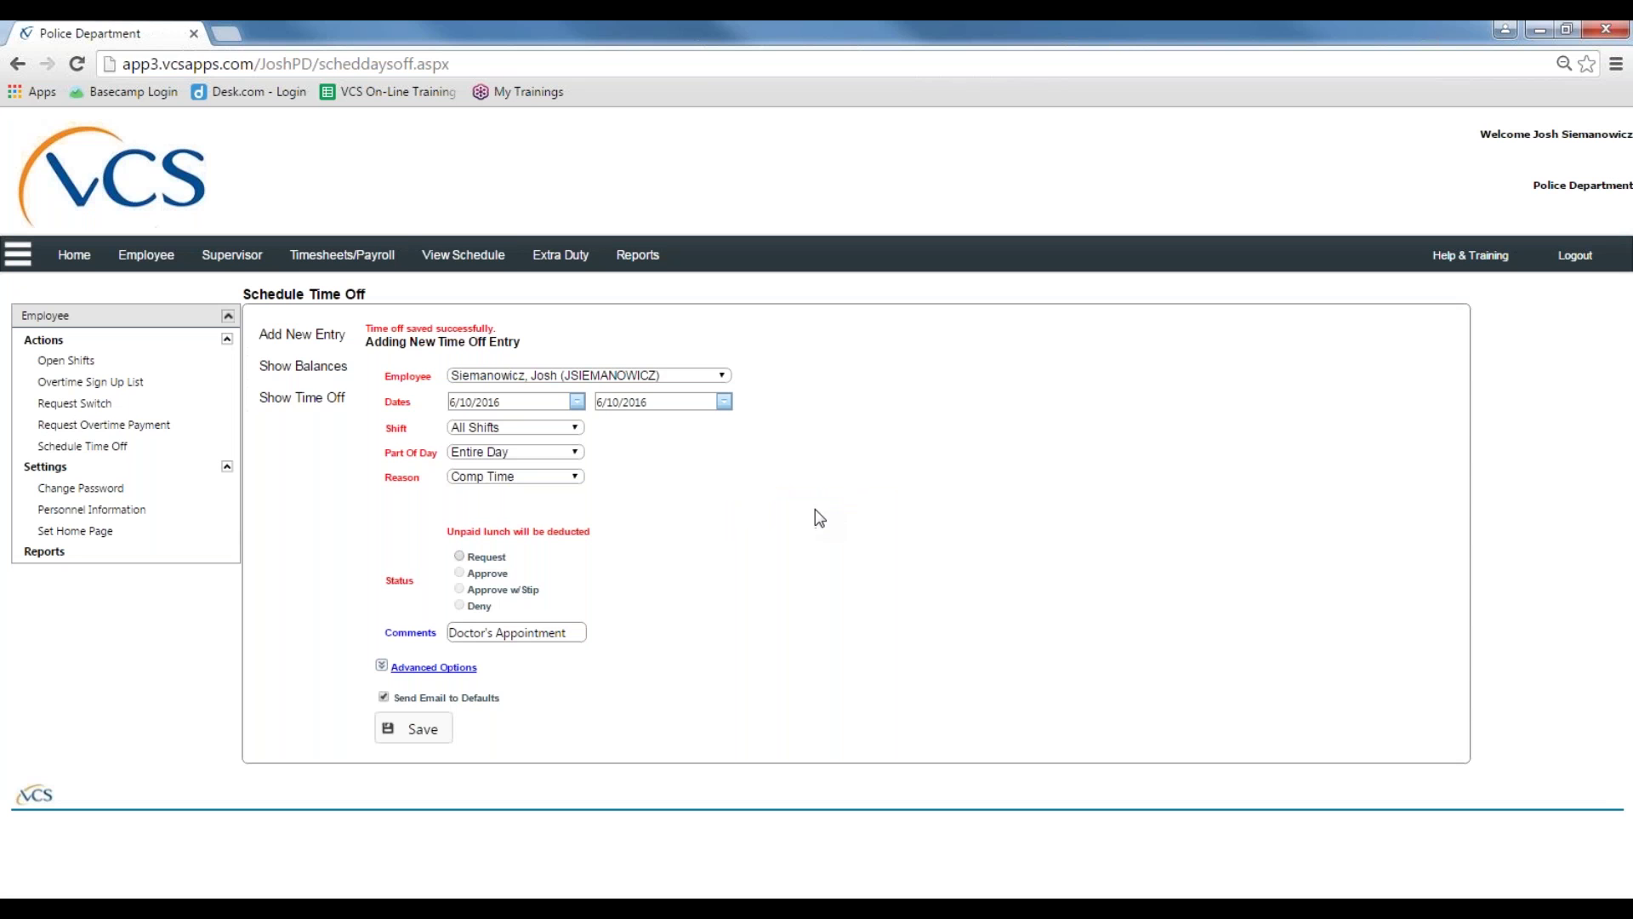
{"action": "left_click", "coordinate": [464, 255]}
{"action": "left_click", "coordinate": [60, 340]}
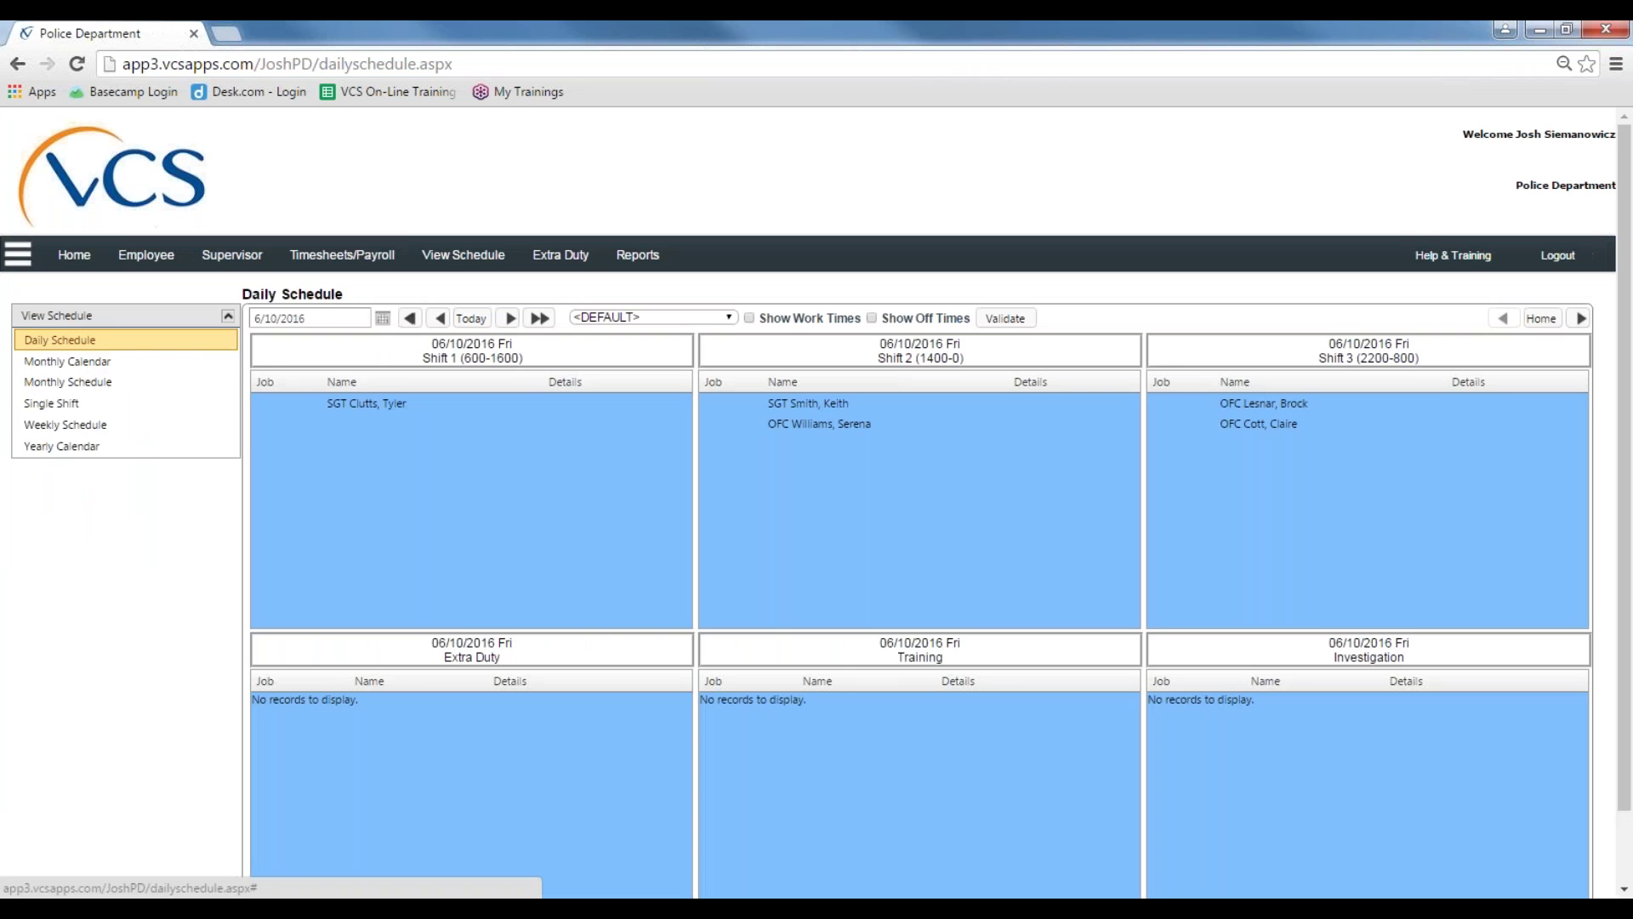
Step: Page to the Dispatch and Administrative groups and select the chief's VAC? entry
{"action": "left_click", "coordinate": [1580, 320]}
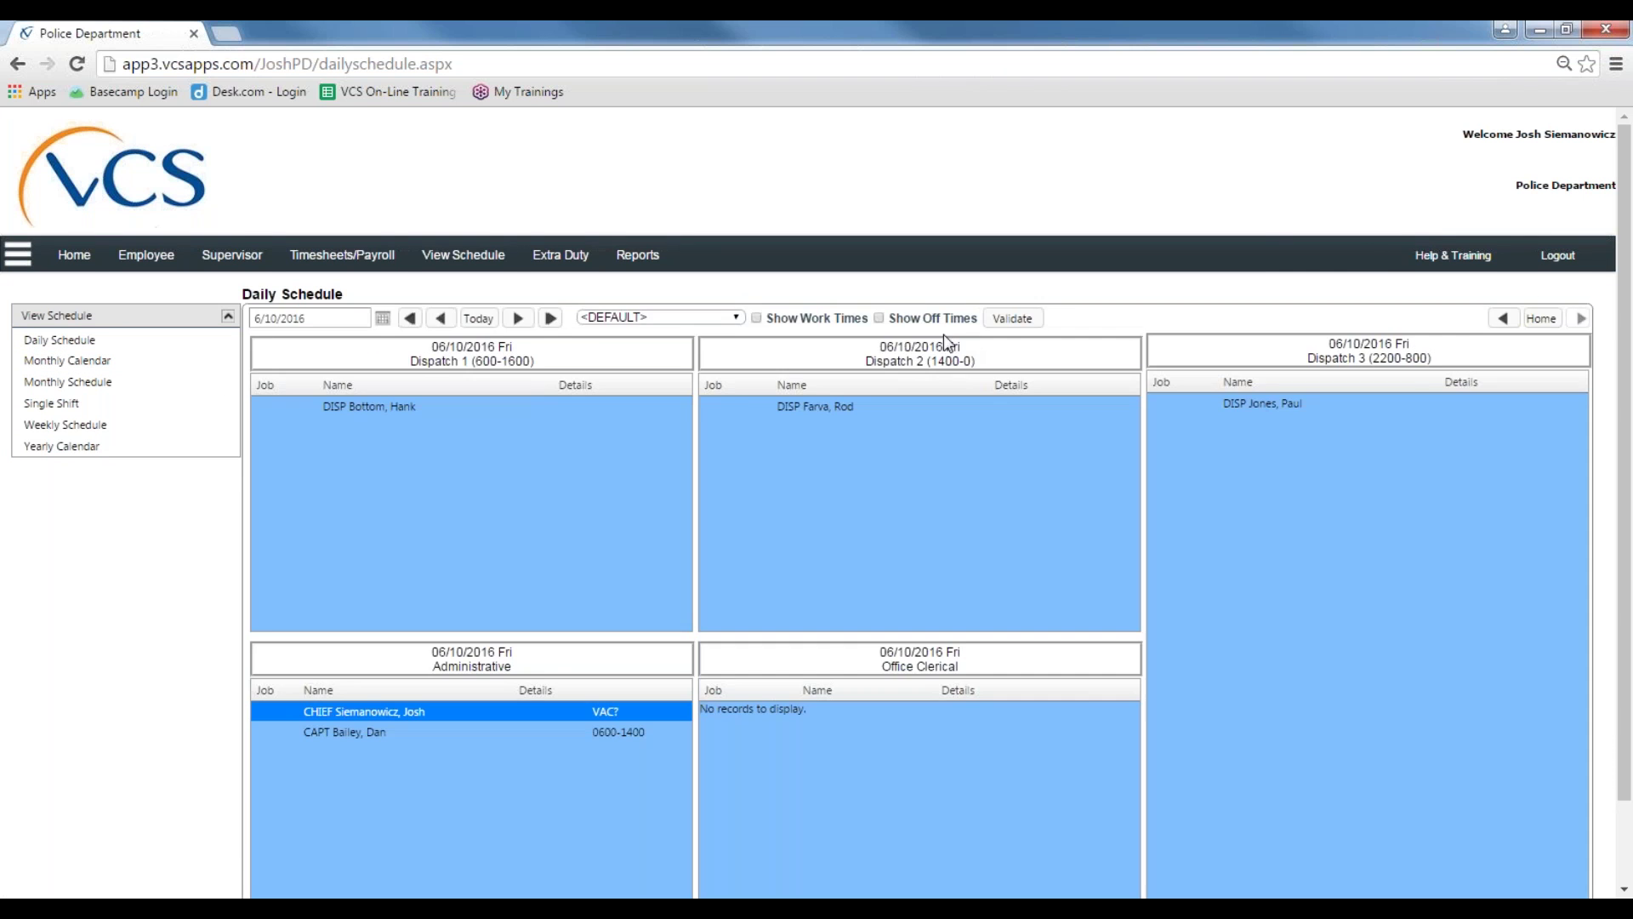
{"action": "scroll", "coordinate": [315, 621], "scroll_direction": "down", "scroll_amount": 1}
{"action": "left_click", "coordinate": [379, 618]}
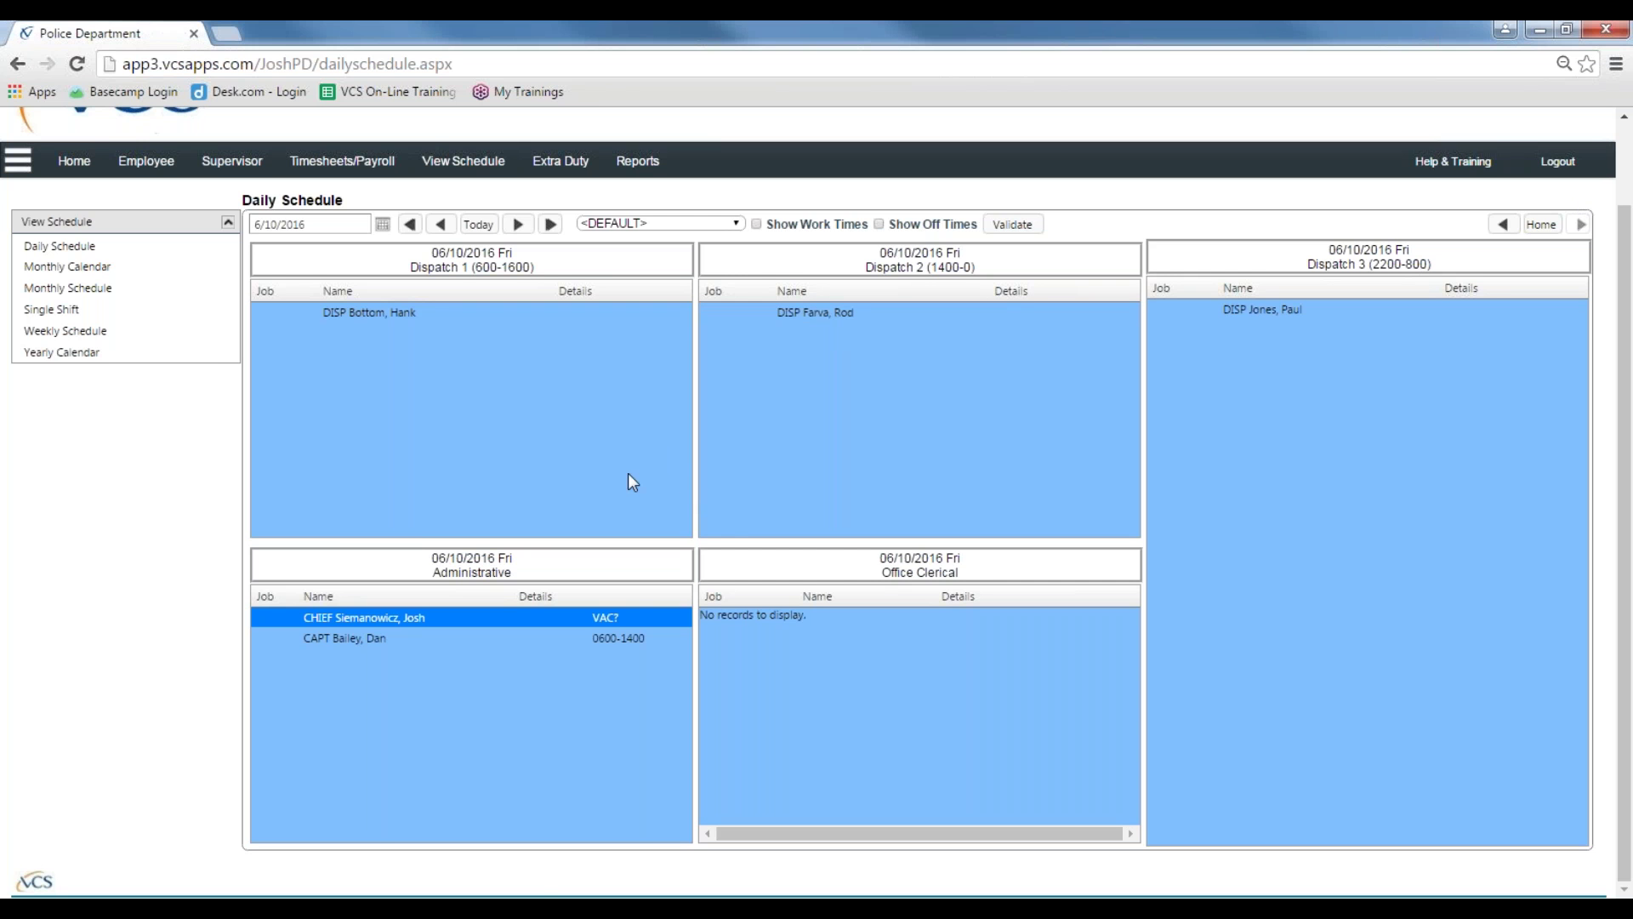
Step: Open the Schedule Overtime page from the Employee menu, then review and close the existing overtime list
{"action": "left_click", "coordinate": [152, 166]}
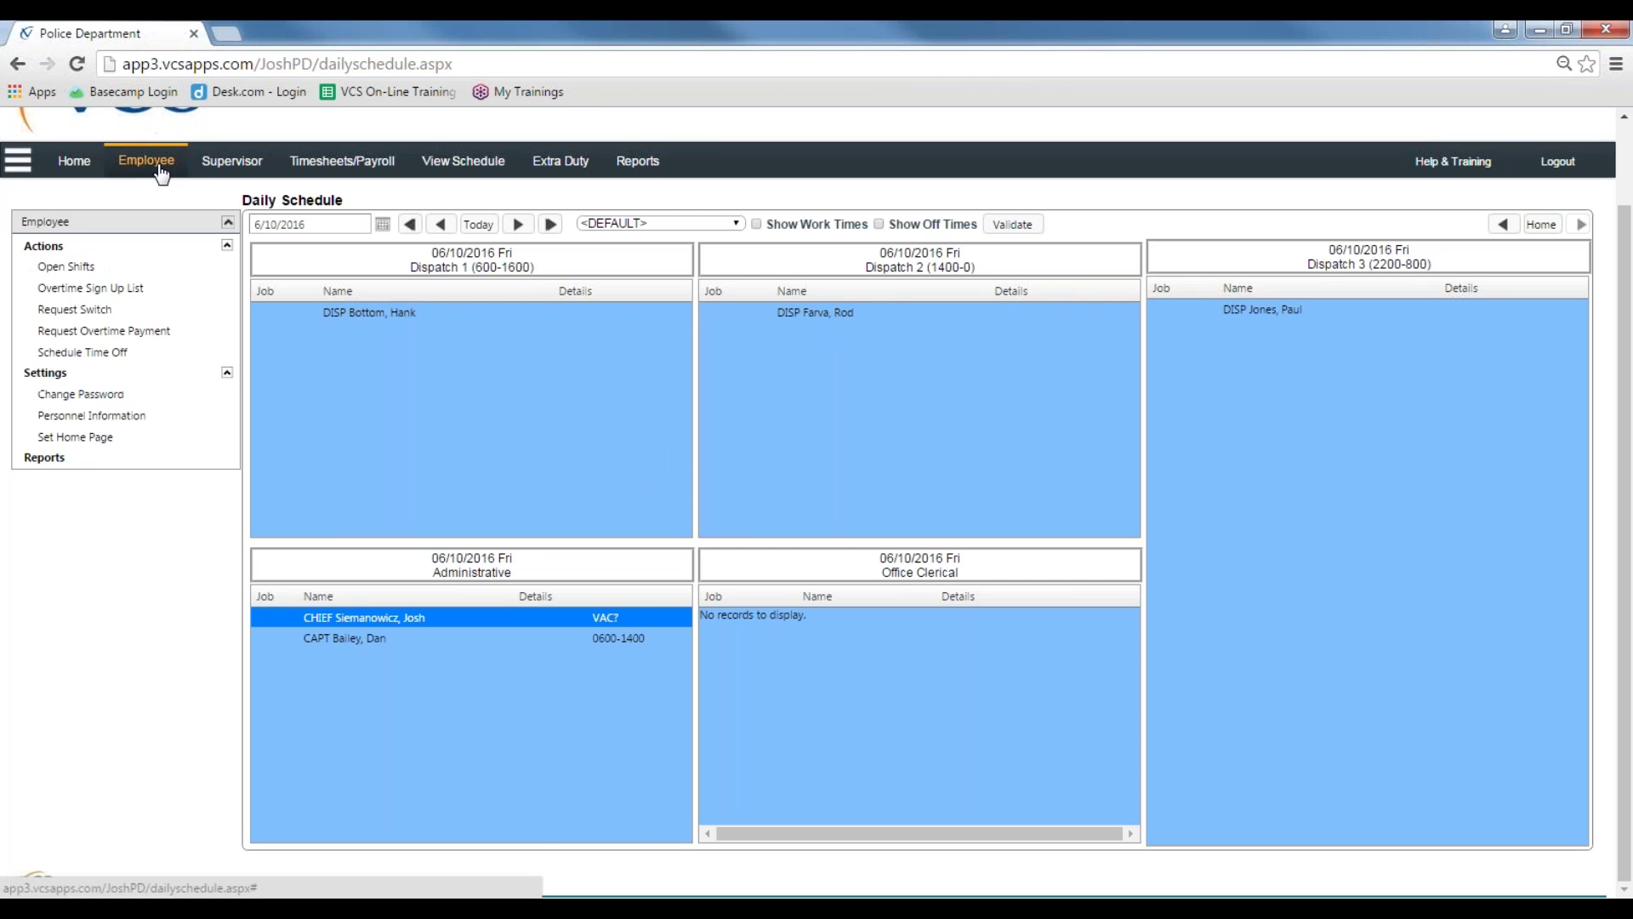
{"action": "left_click", "coordinate": [186, 340]}
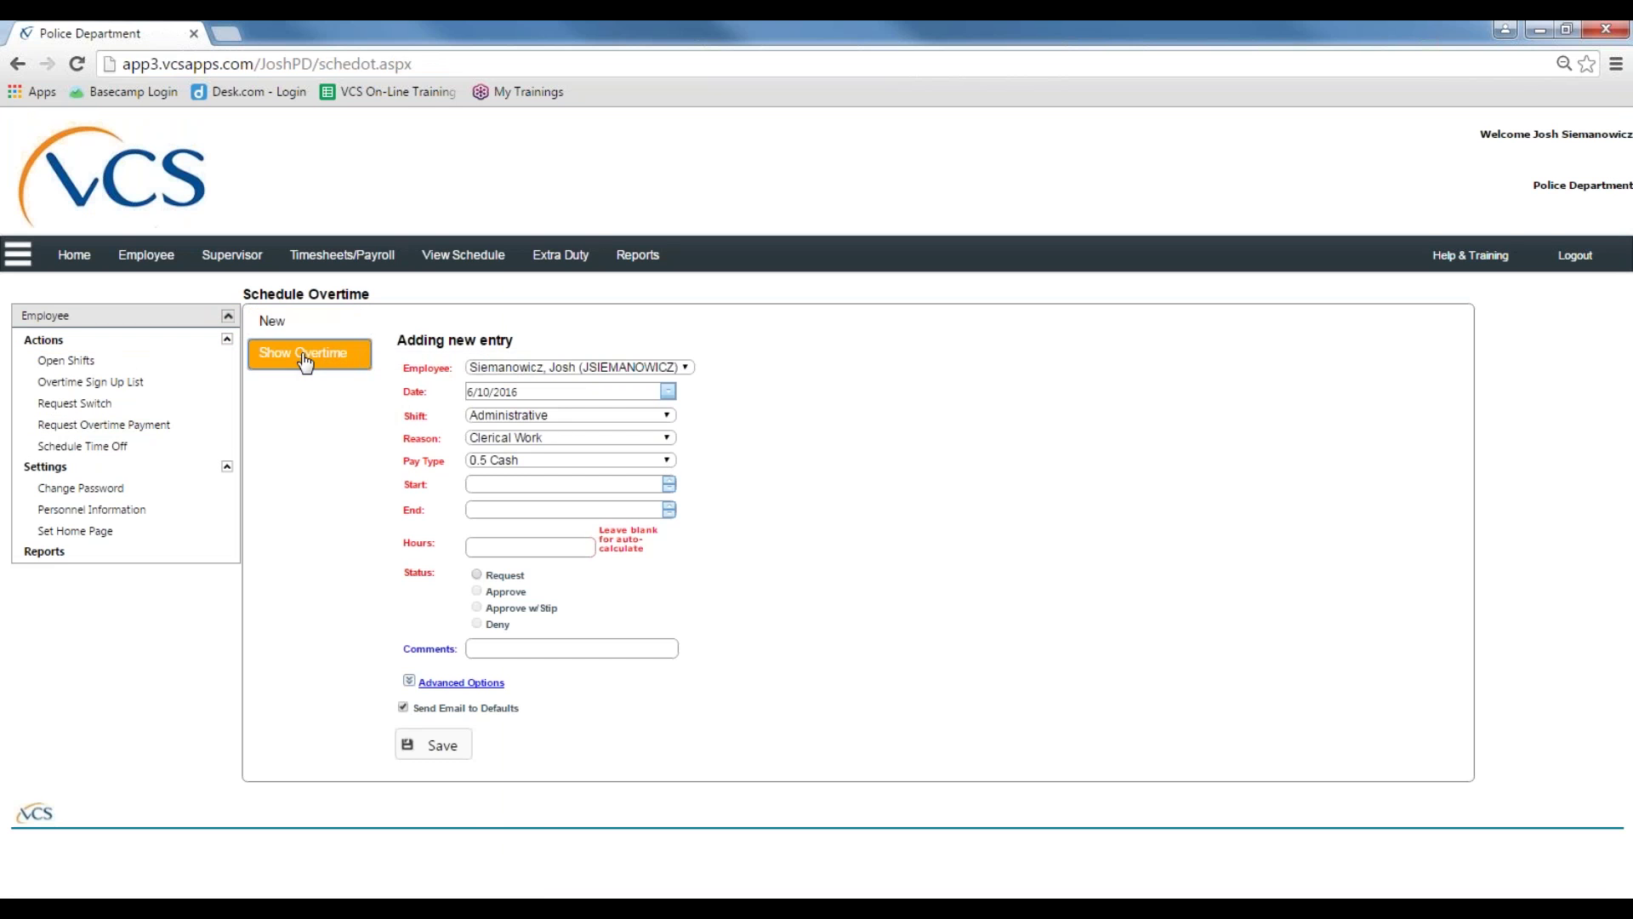
{"action": "left_click", "coordinate": [322, 377]}
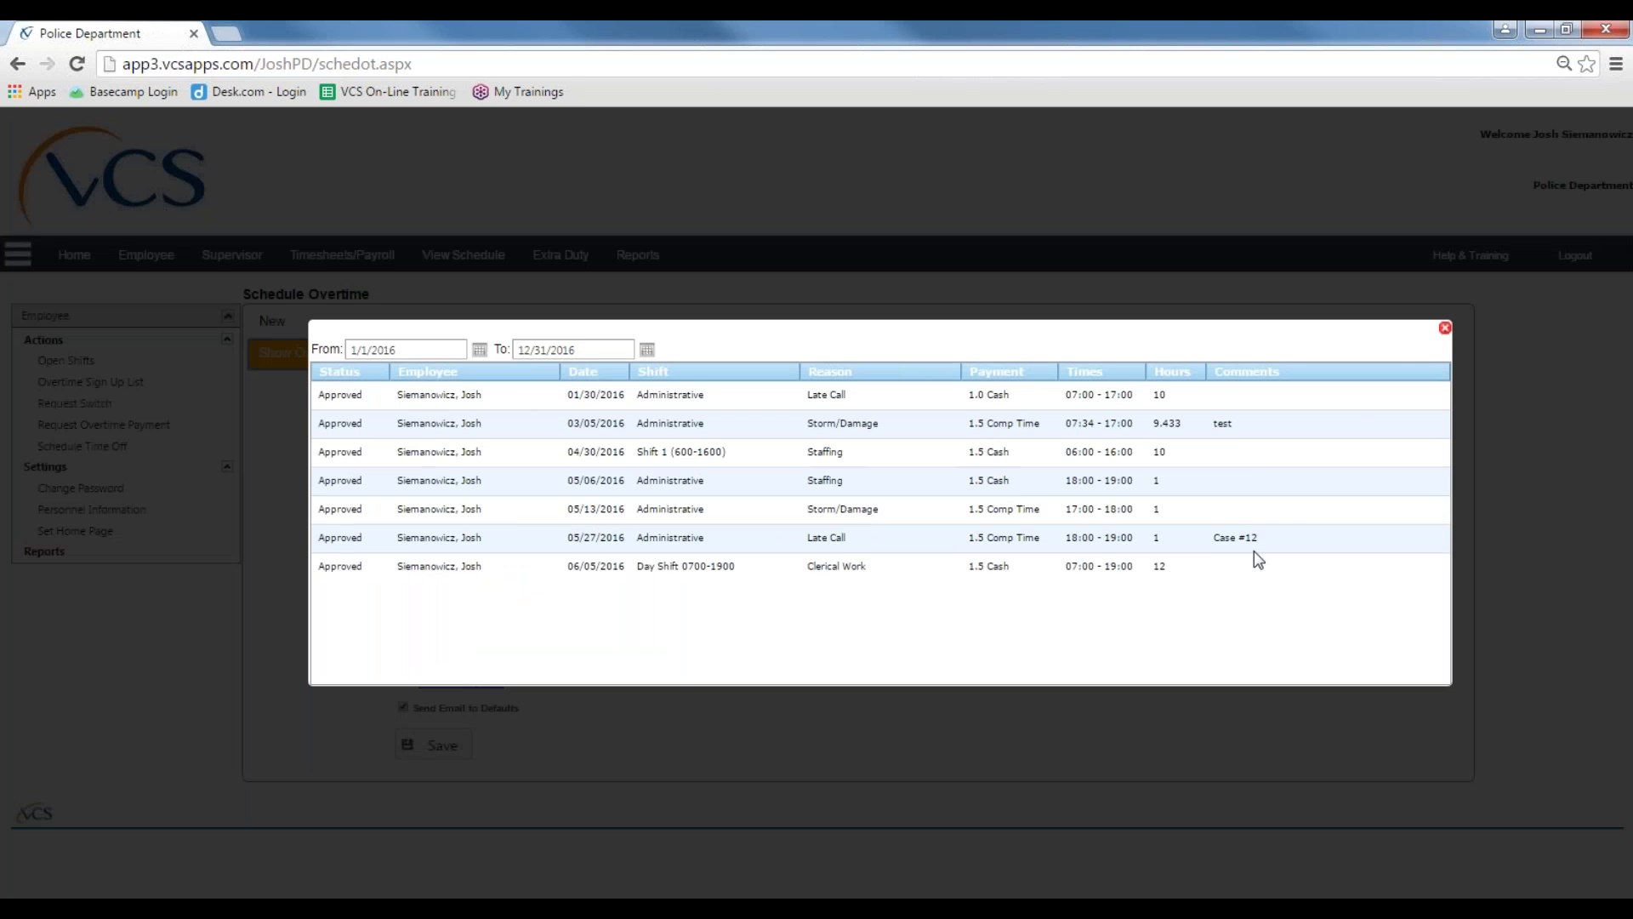
{"action": "left_click", "coordinate": [1444, 327]}
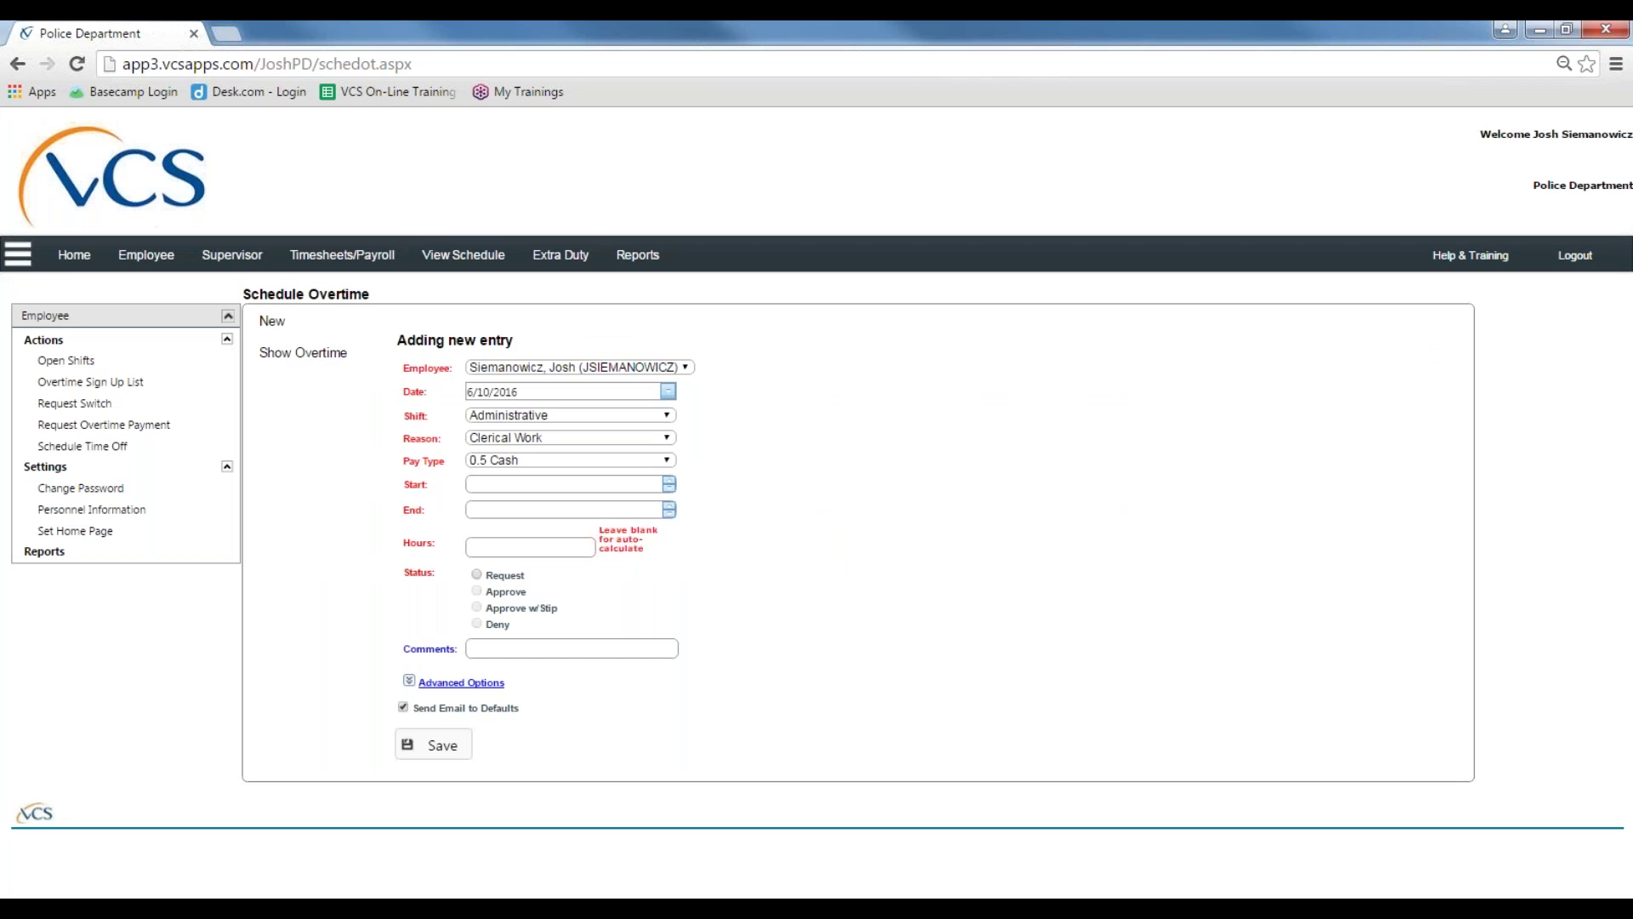
Step: Start a new overtime entry for the only employee on the Office Clerical shift
{"action": "left_click", "coordinate": [348, 337]}
{"action": "left_click", "coordinate": [687, 367]}
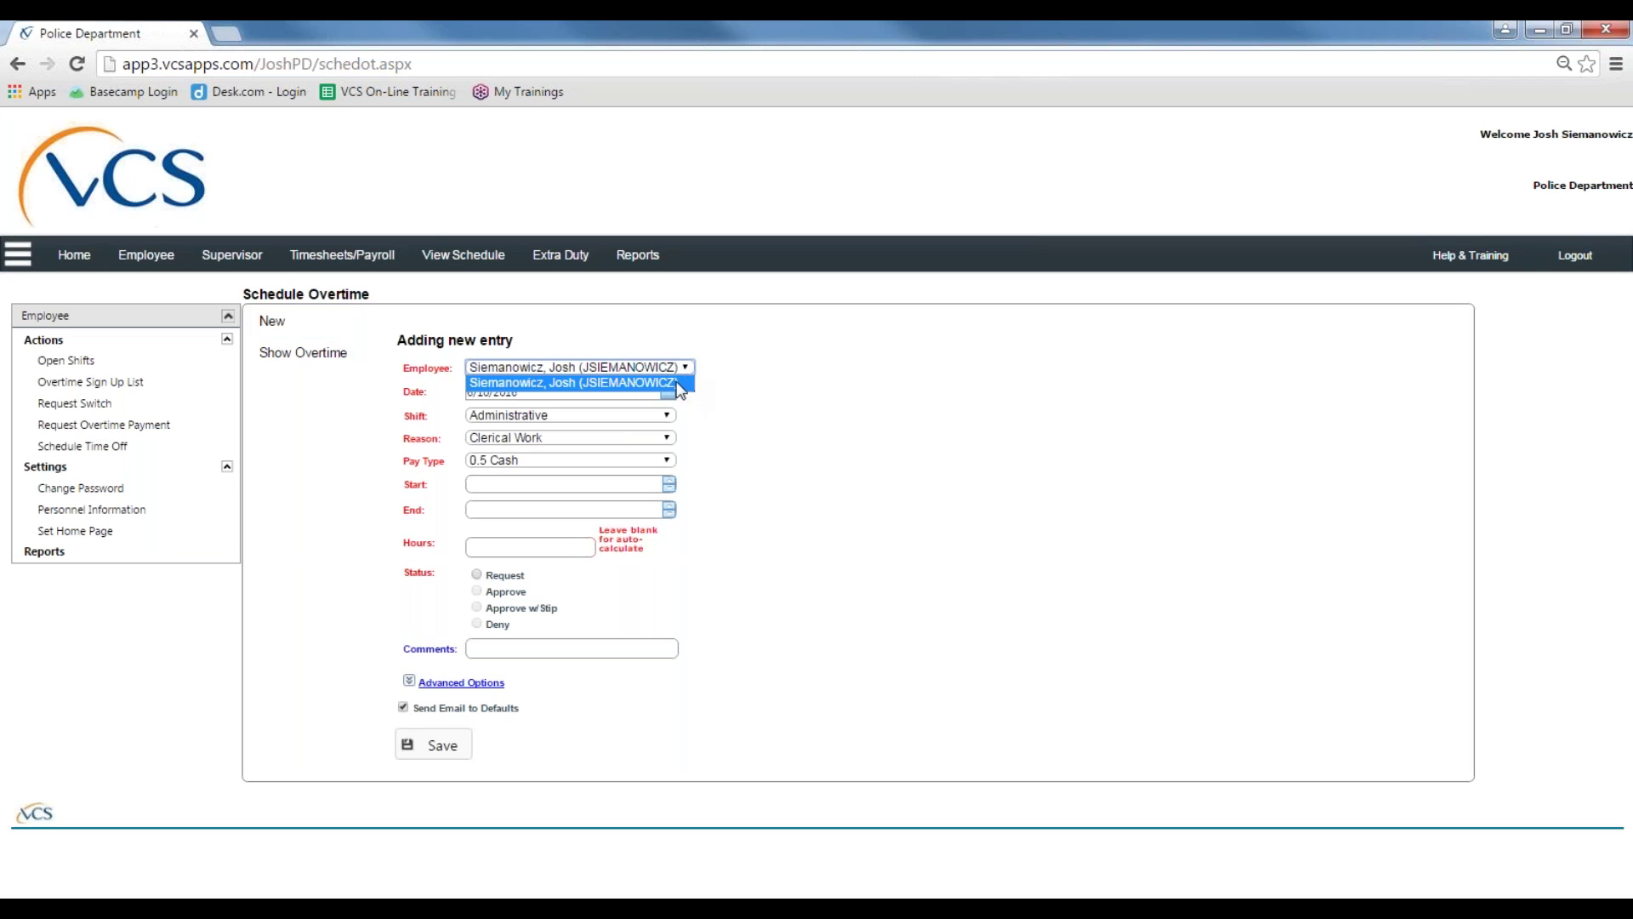
{"action": "left_click", "coordinate": [568, 385]}
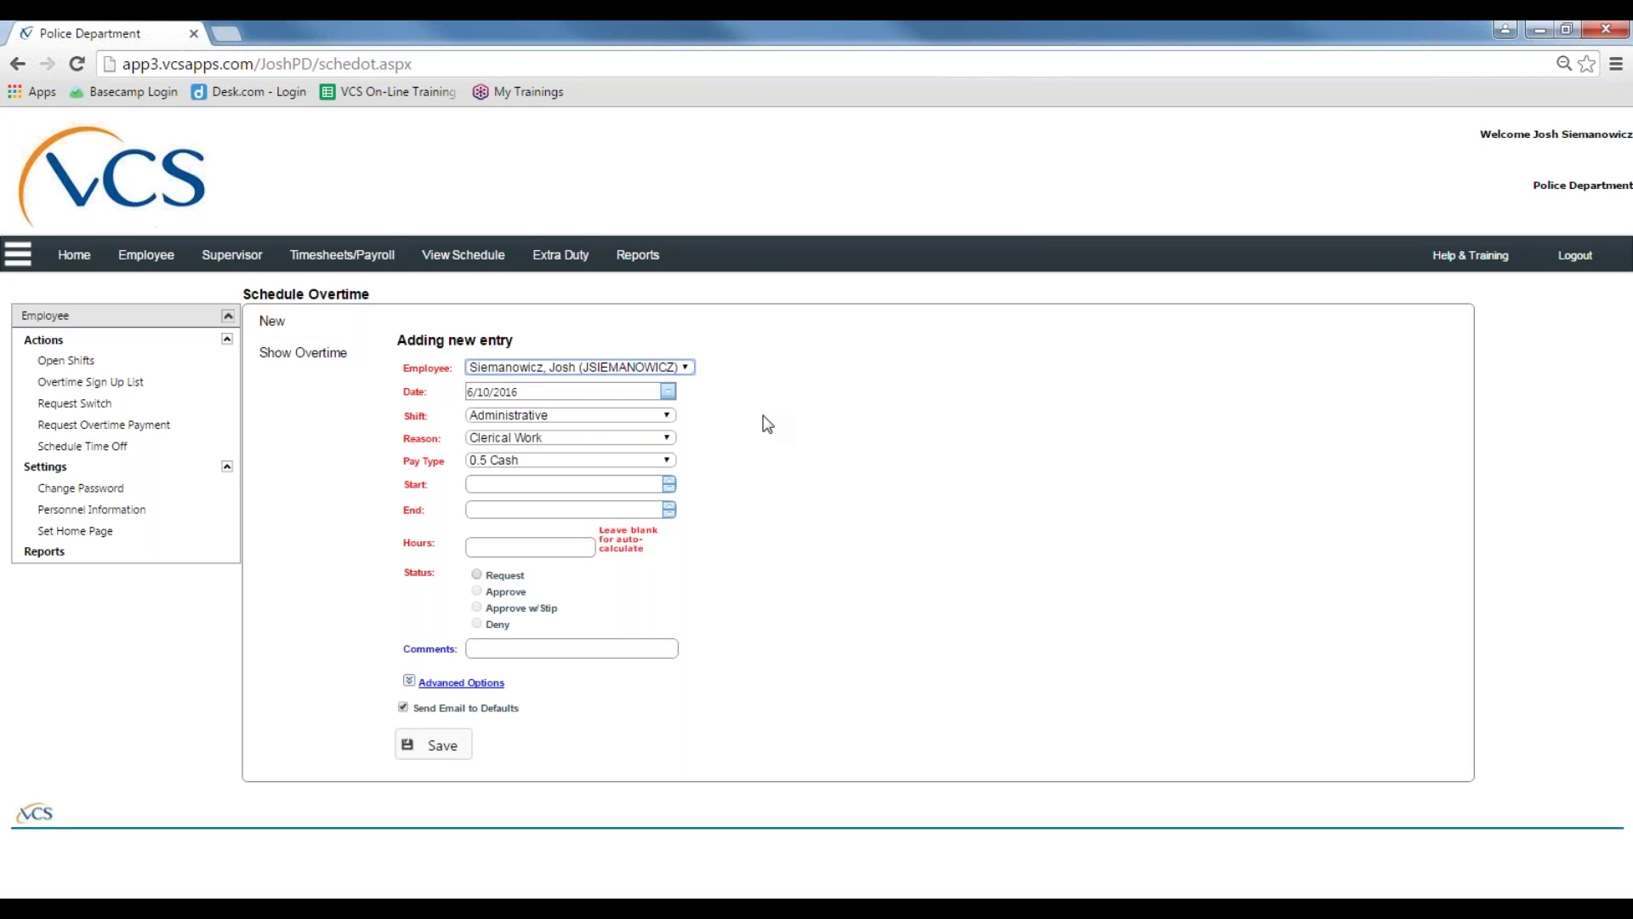
{"action": "left_click", "coordinate": [672, 416]}
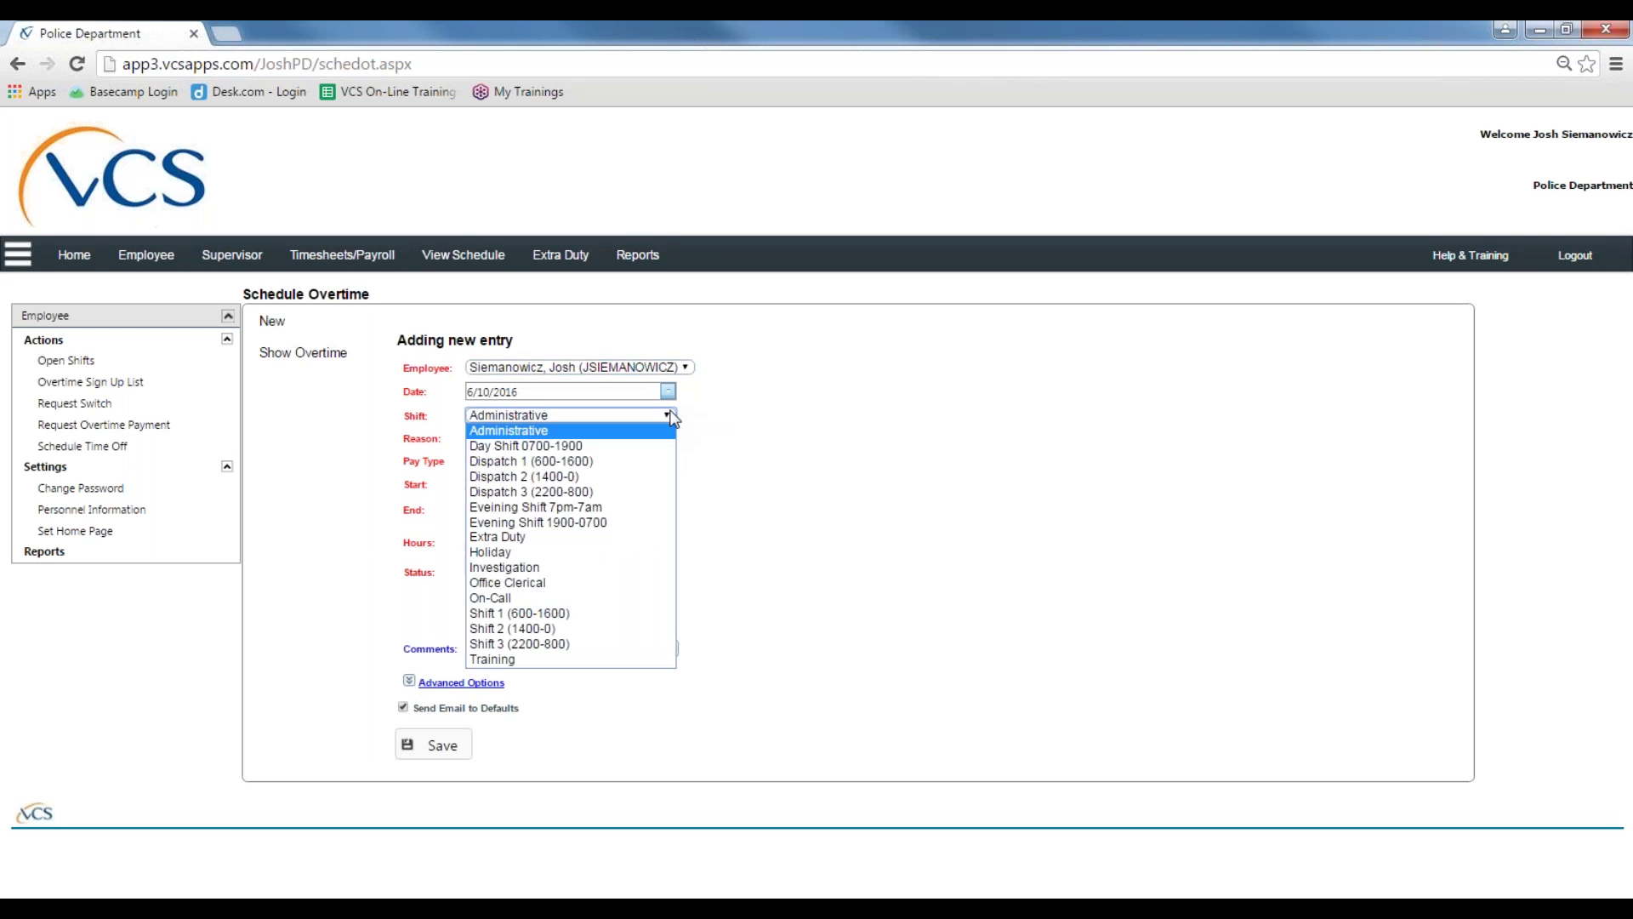
{"action": "left_click", "coordinate": [532, 585]}
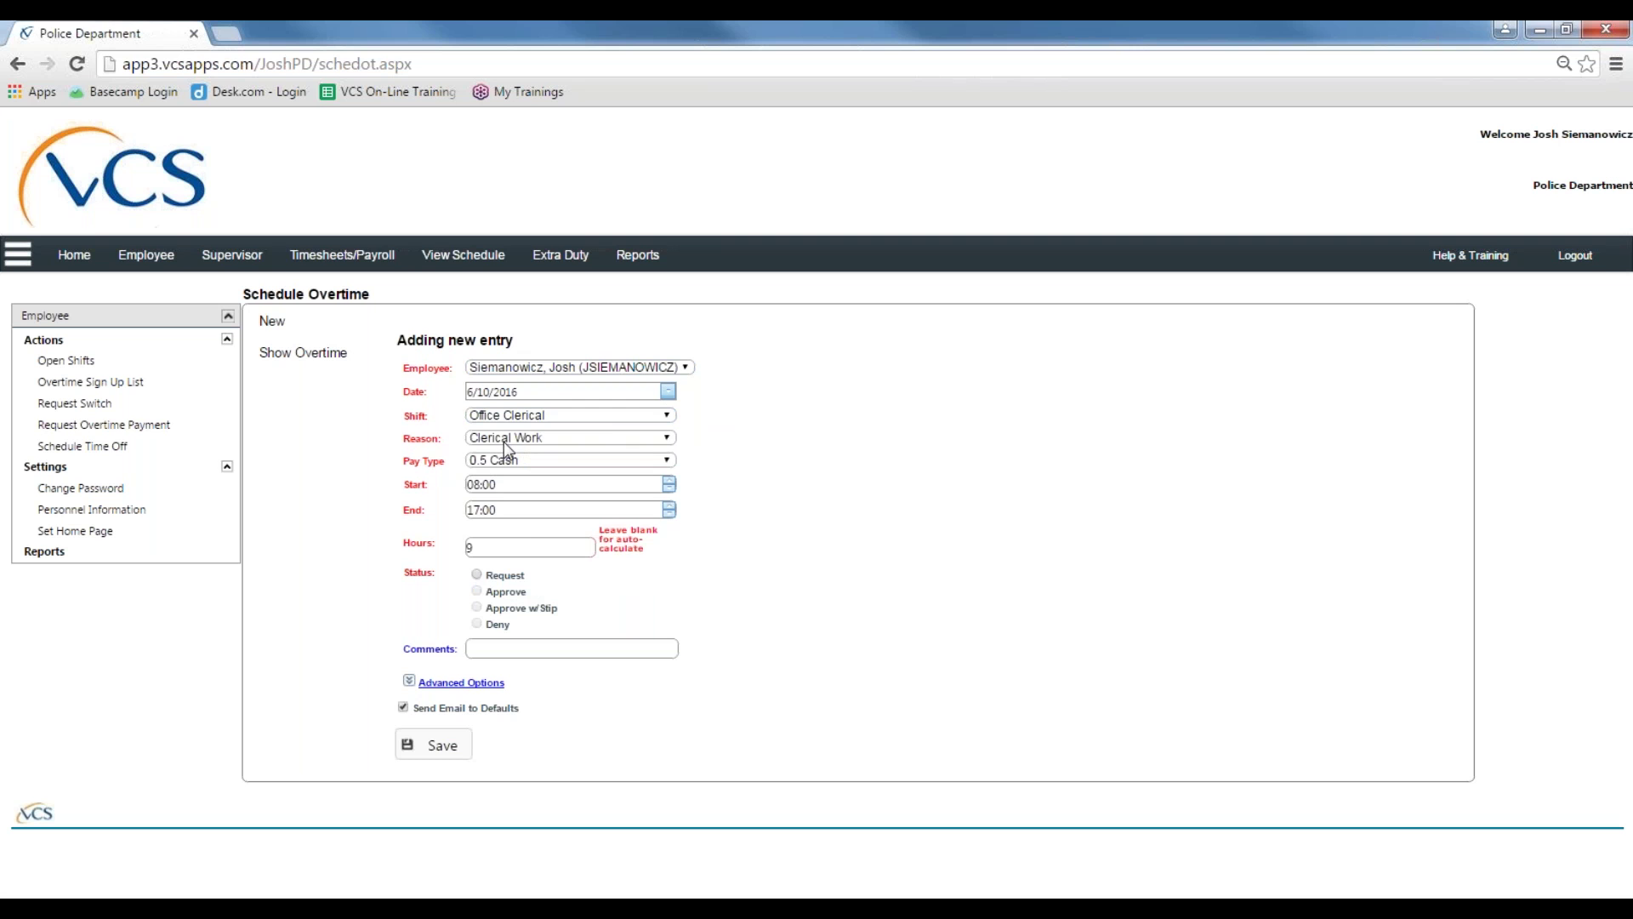
Step: Try Clerical Work as the reason, then switch to Staffing with 1.5 Cash pay
{"action": "left_click", "coordinate": [504, 442]}
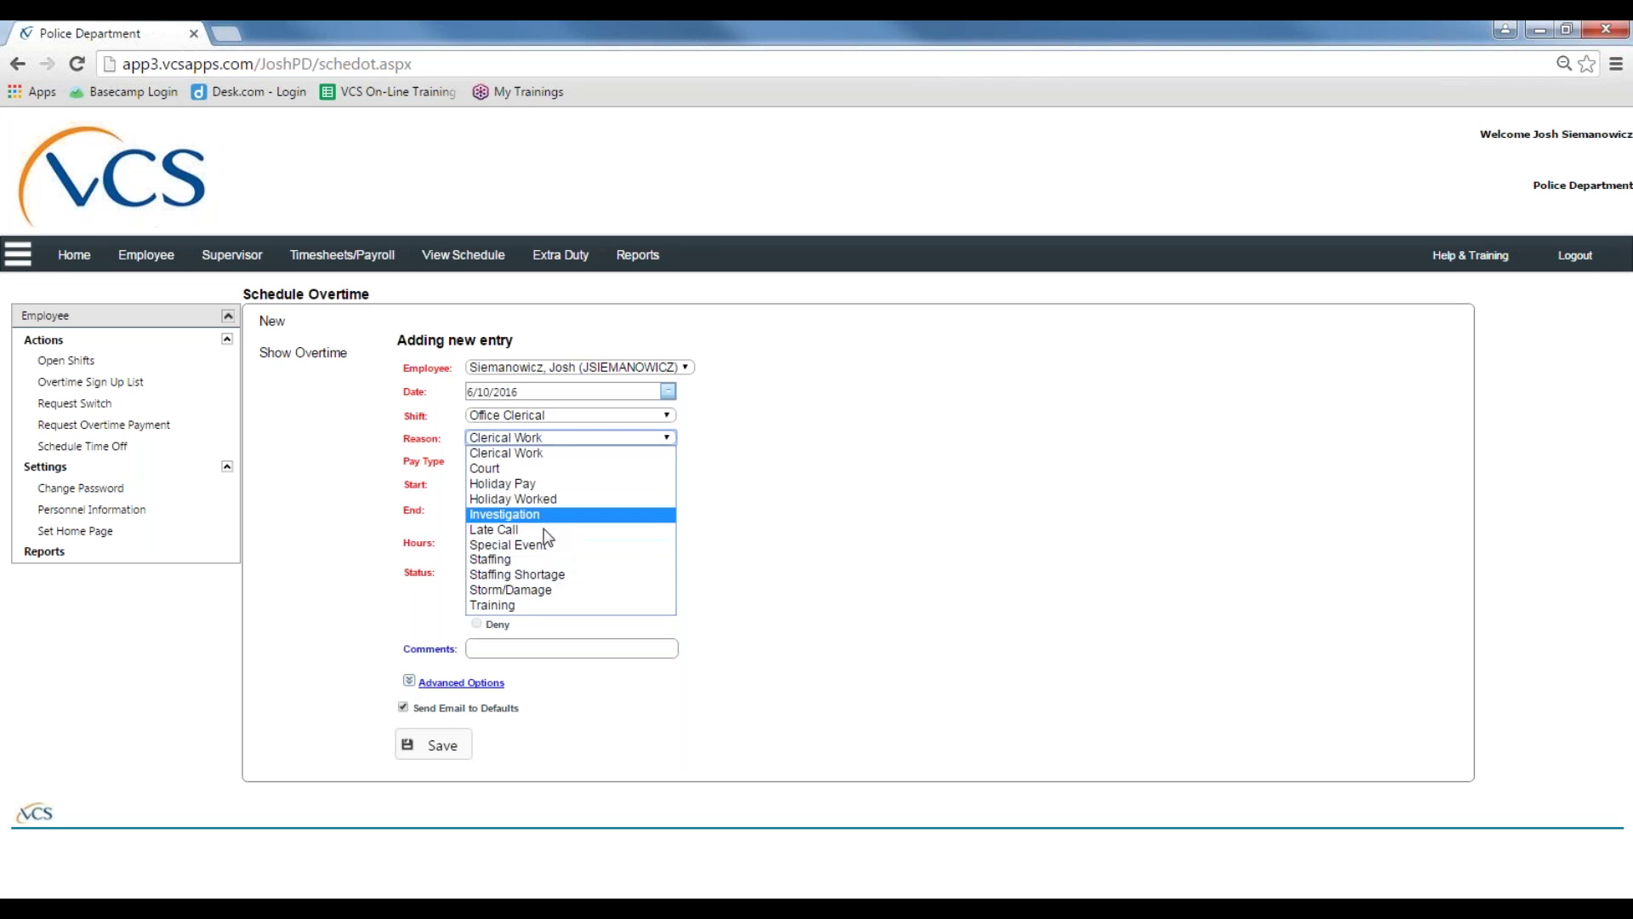
{"action": "left_click", "coordinate": [521, 454]}
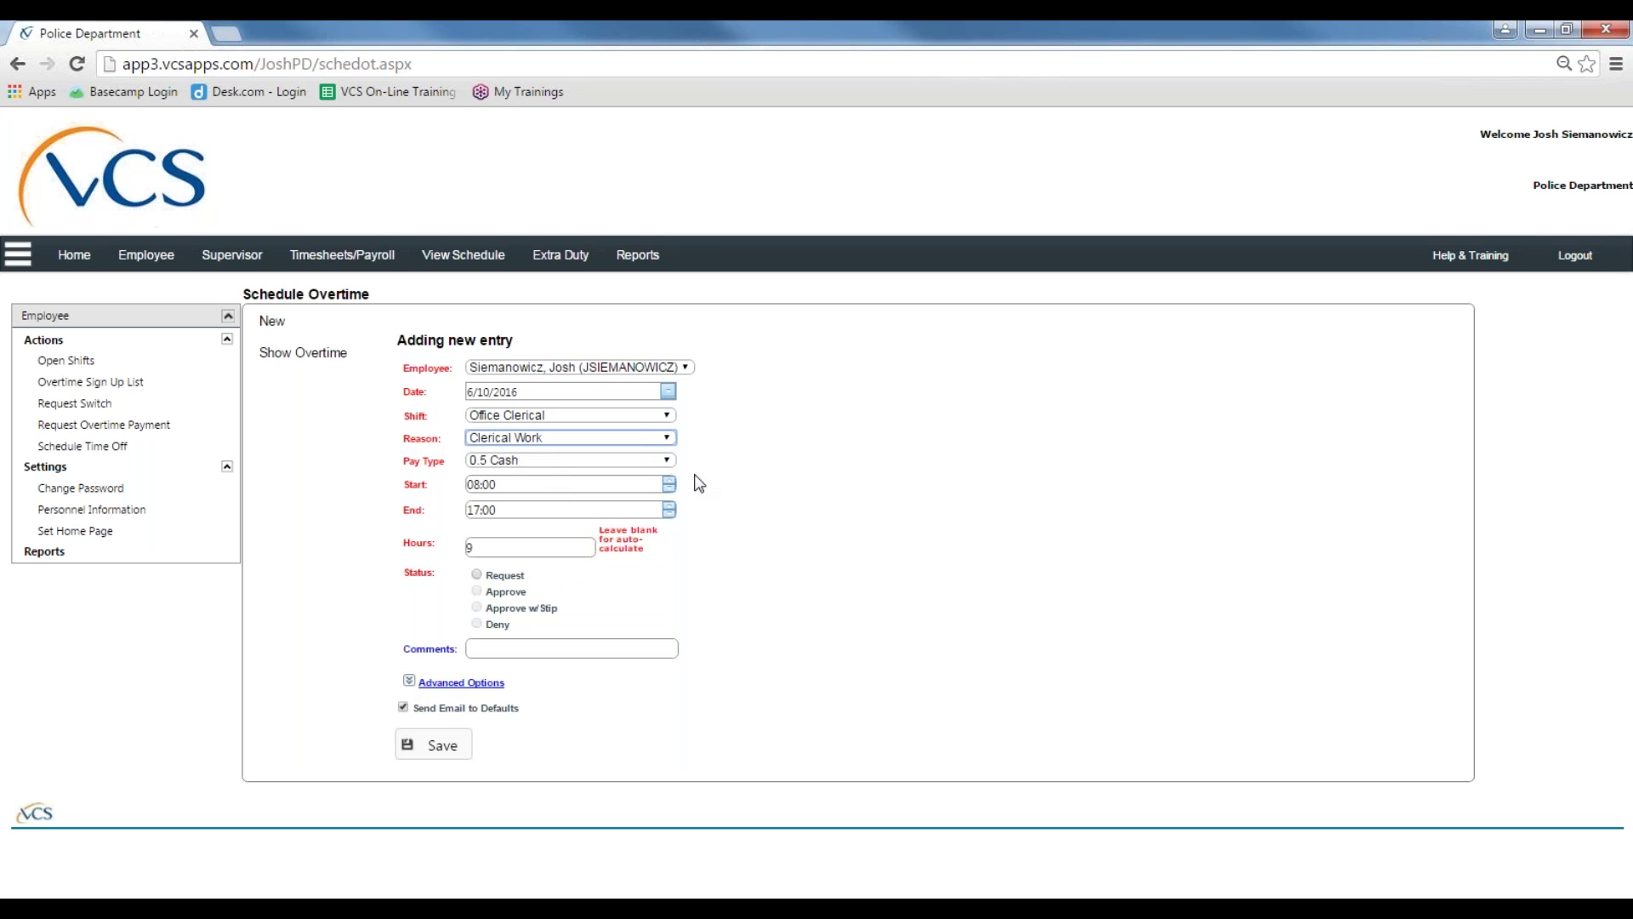
{"action": "left_click", "coordinate": [768, 483]}
{"action": "left_click", "coordinate": [666, 462]}
{"action": "left_click", "coordinate": [706, 503]}
{"action": "left_click", "coordinate": [670, 466]}
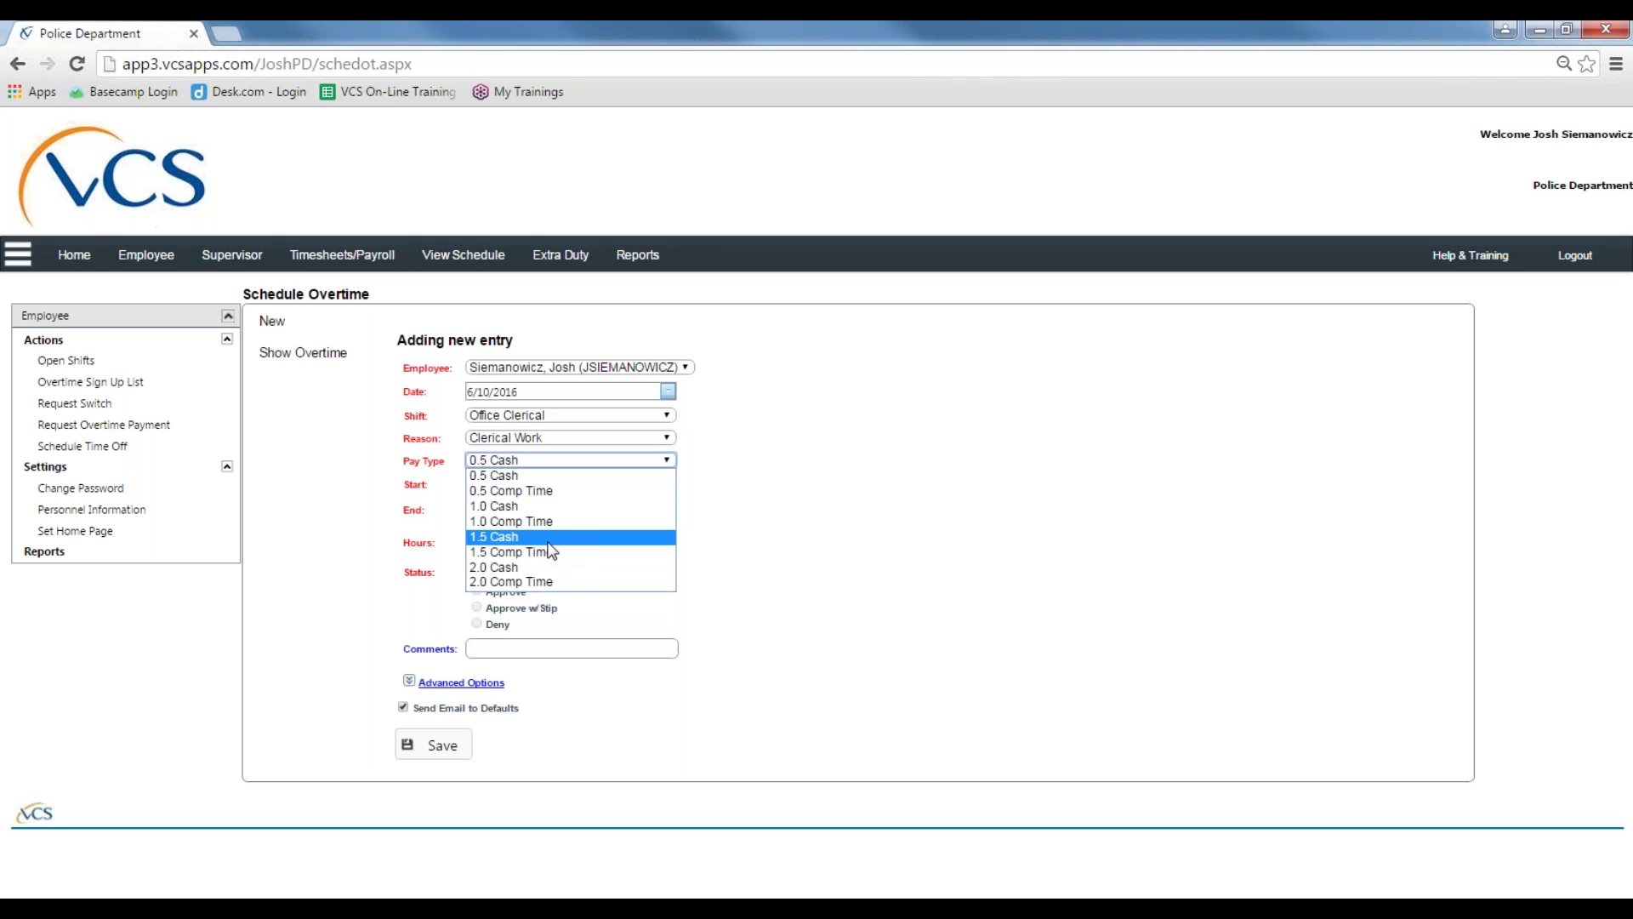
{"action": "left_click", "coordinate": [541, 538]}
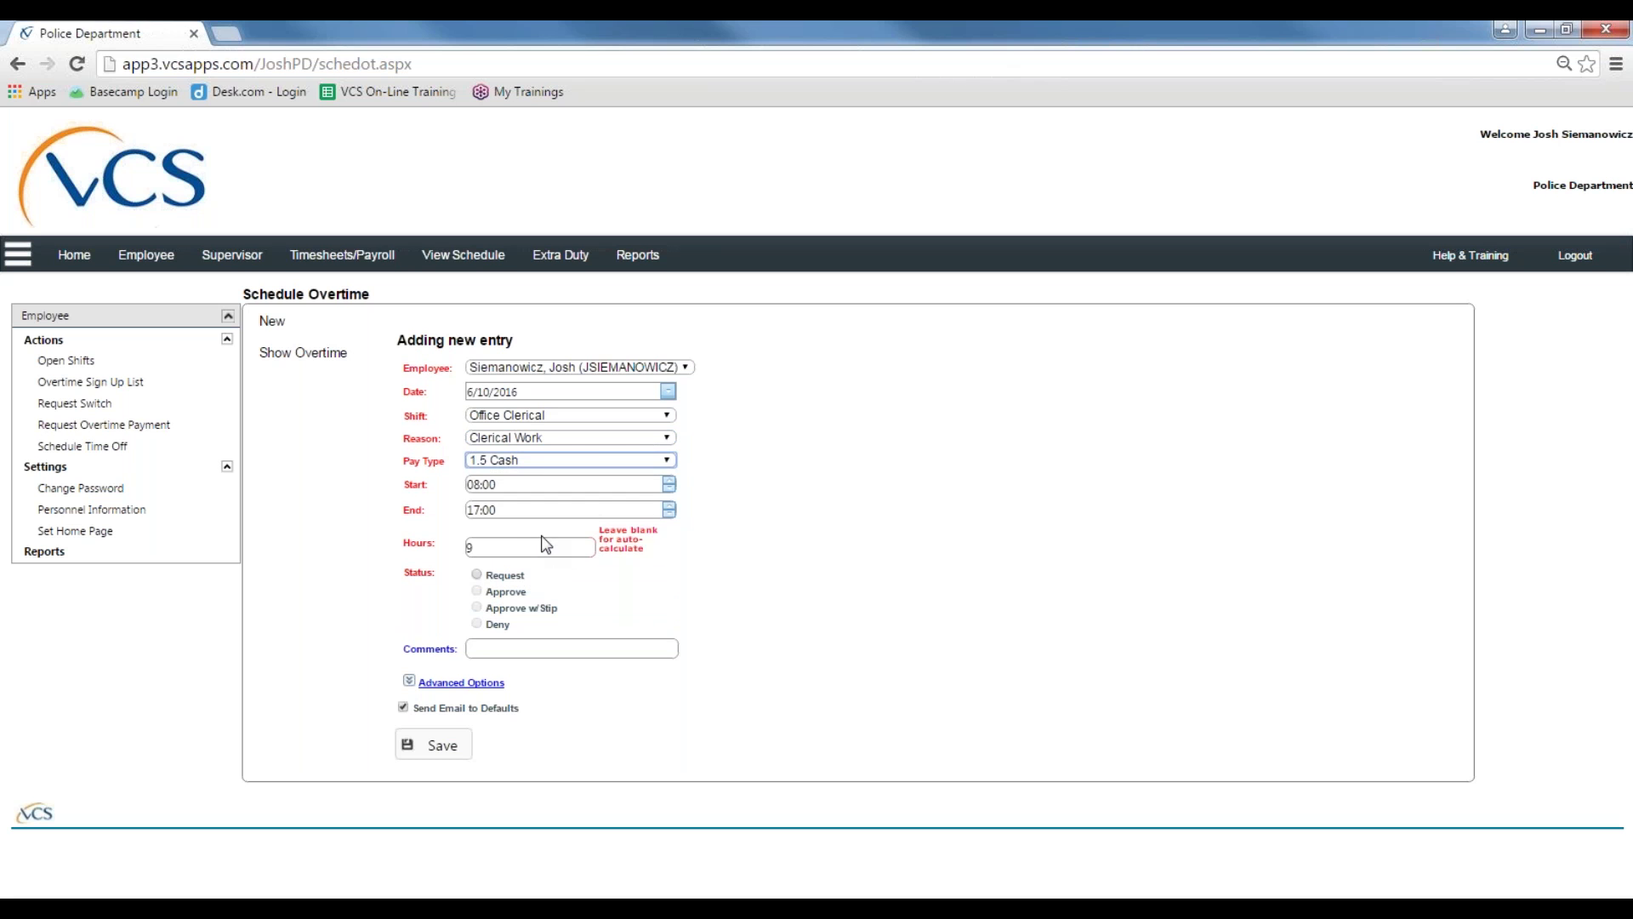
{"action": "left_click", "coordinate": [630, 438]}
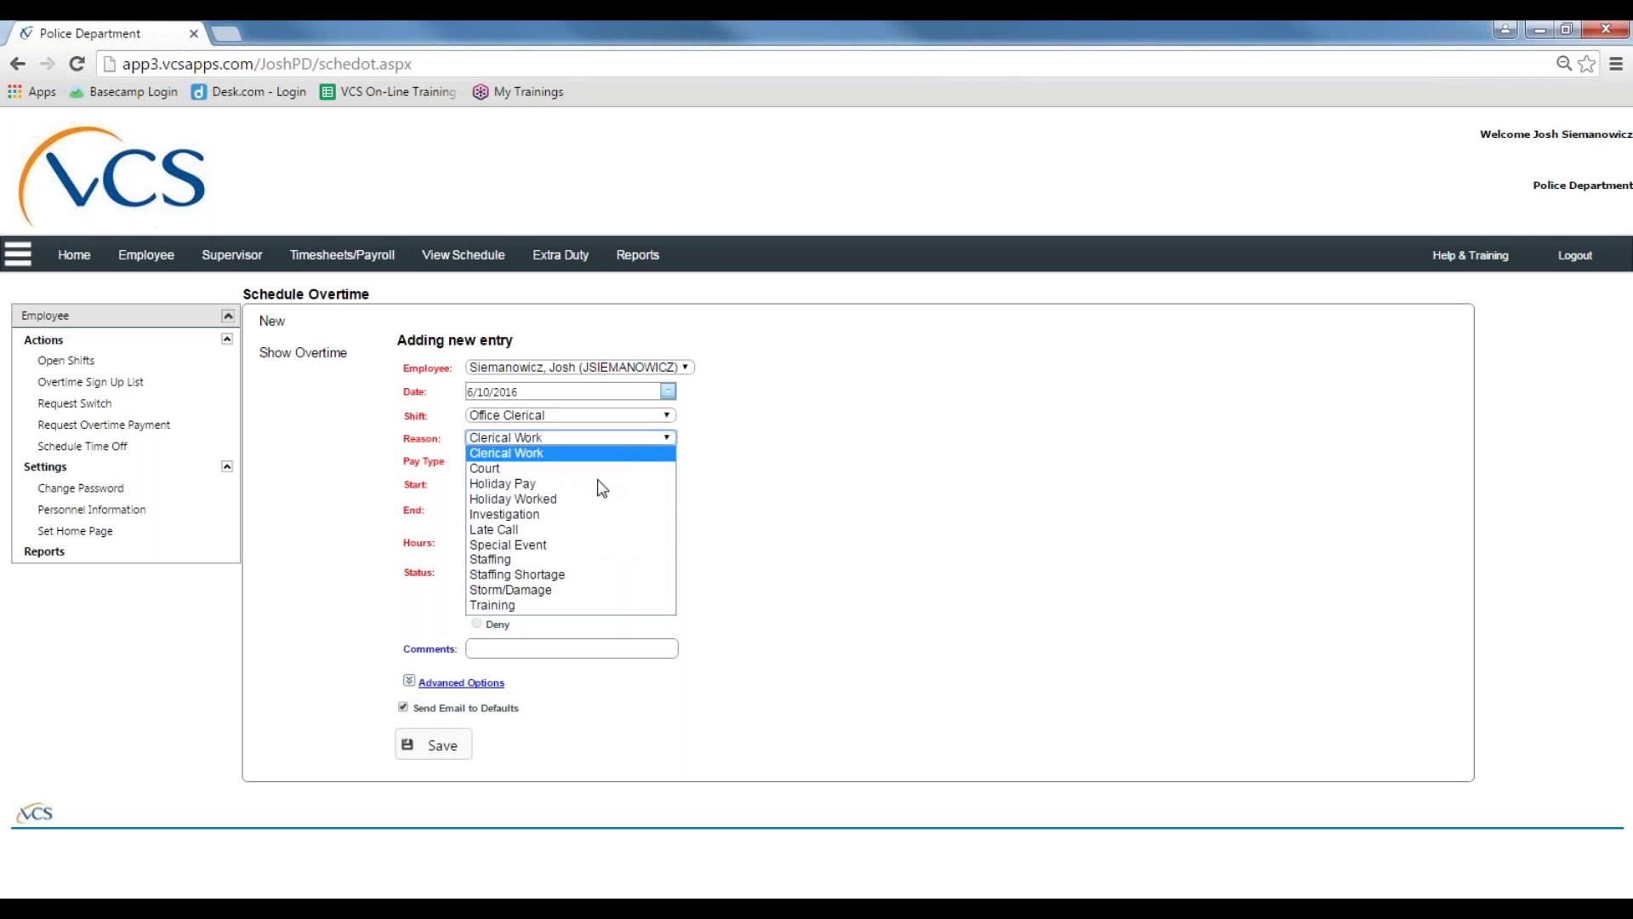
{"action": "left_click", "coordinate": [530, 561]}
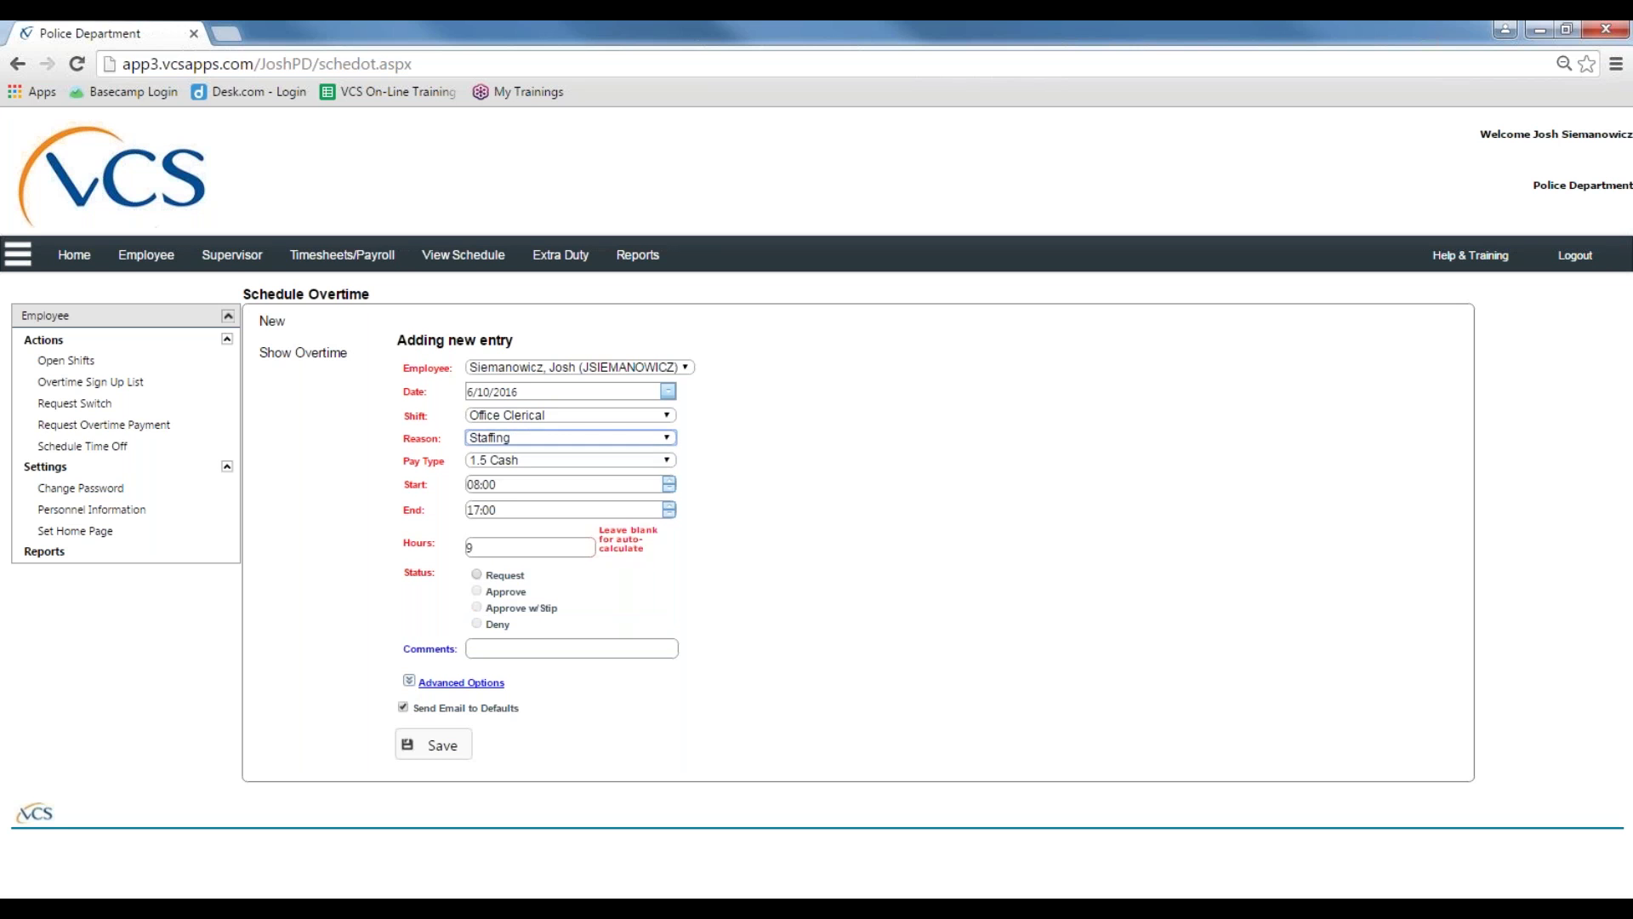
{"action": "left_click", "coordinate": [665, 461]}
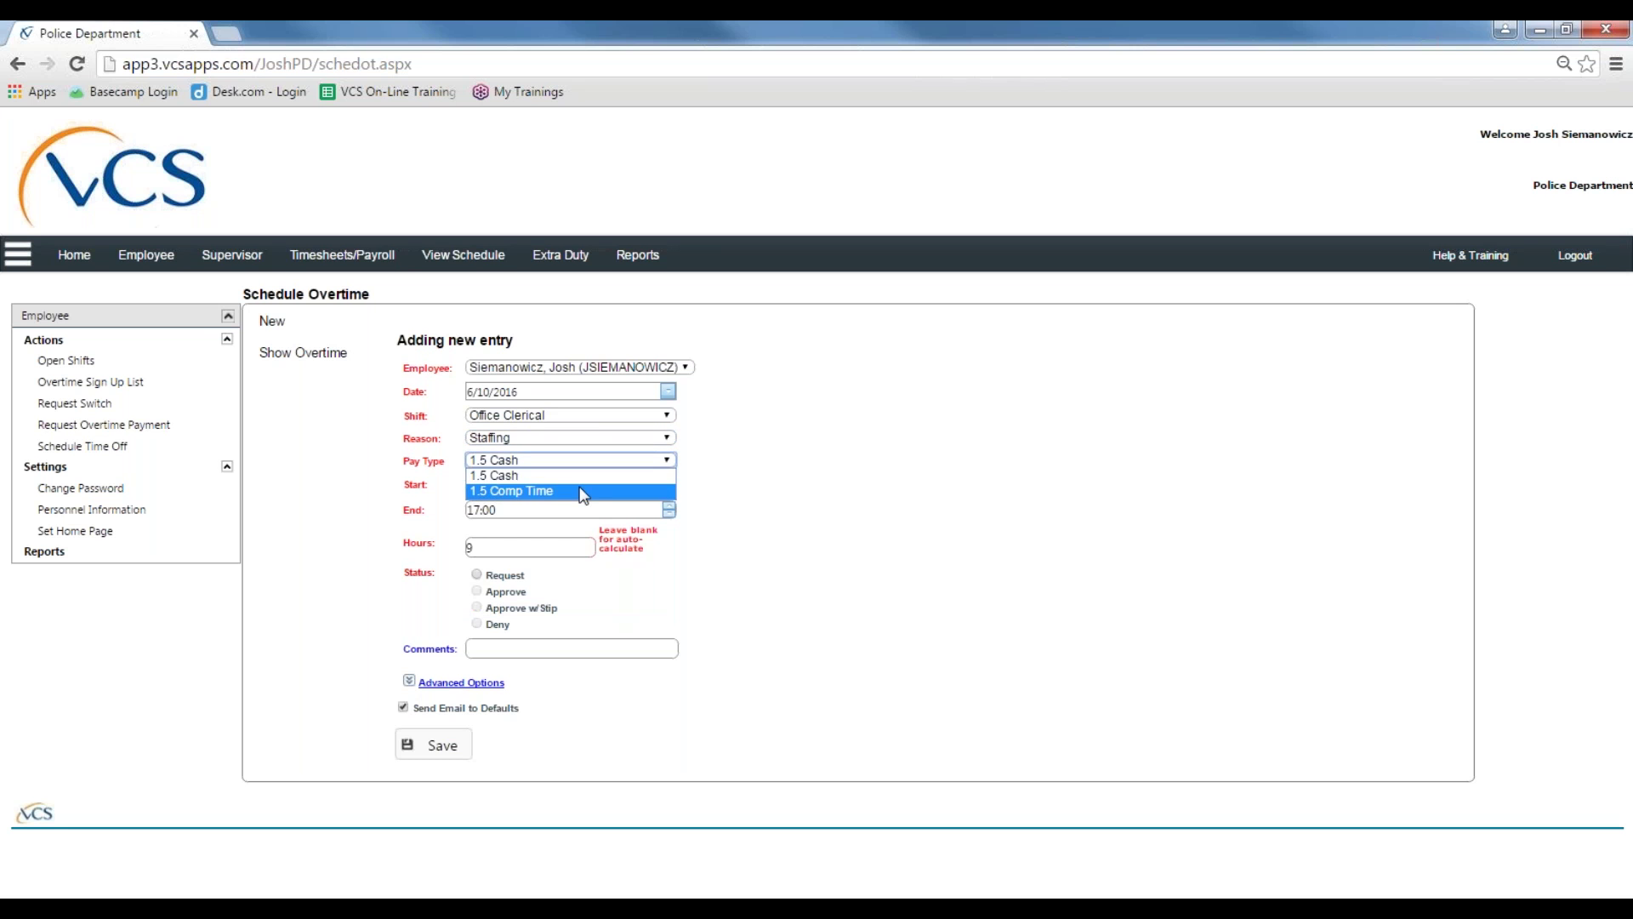
{"action": "left_click", "coordinate": [672, 476]}
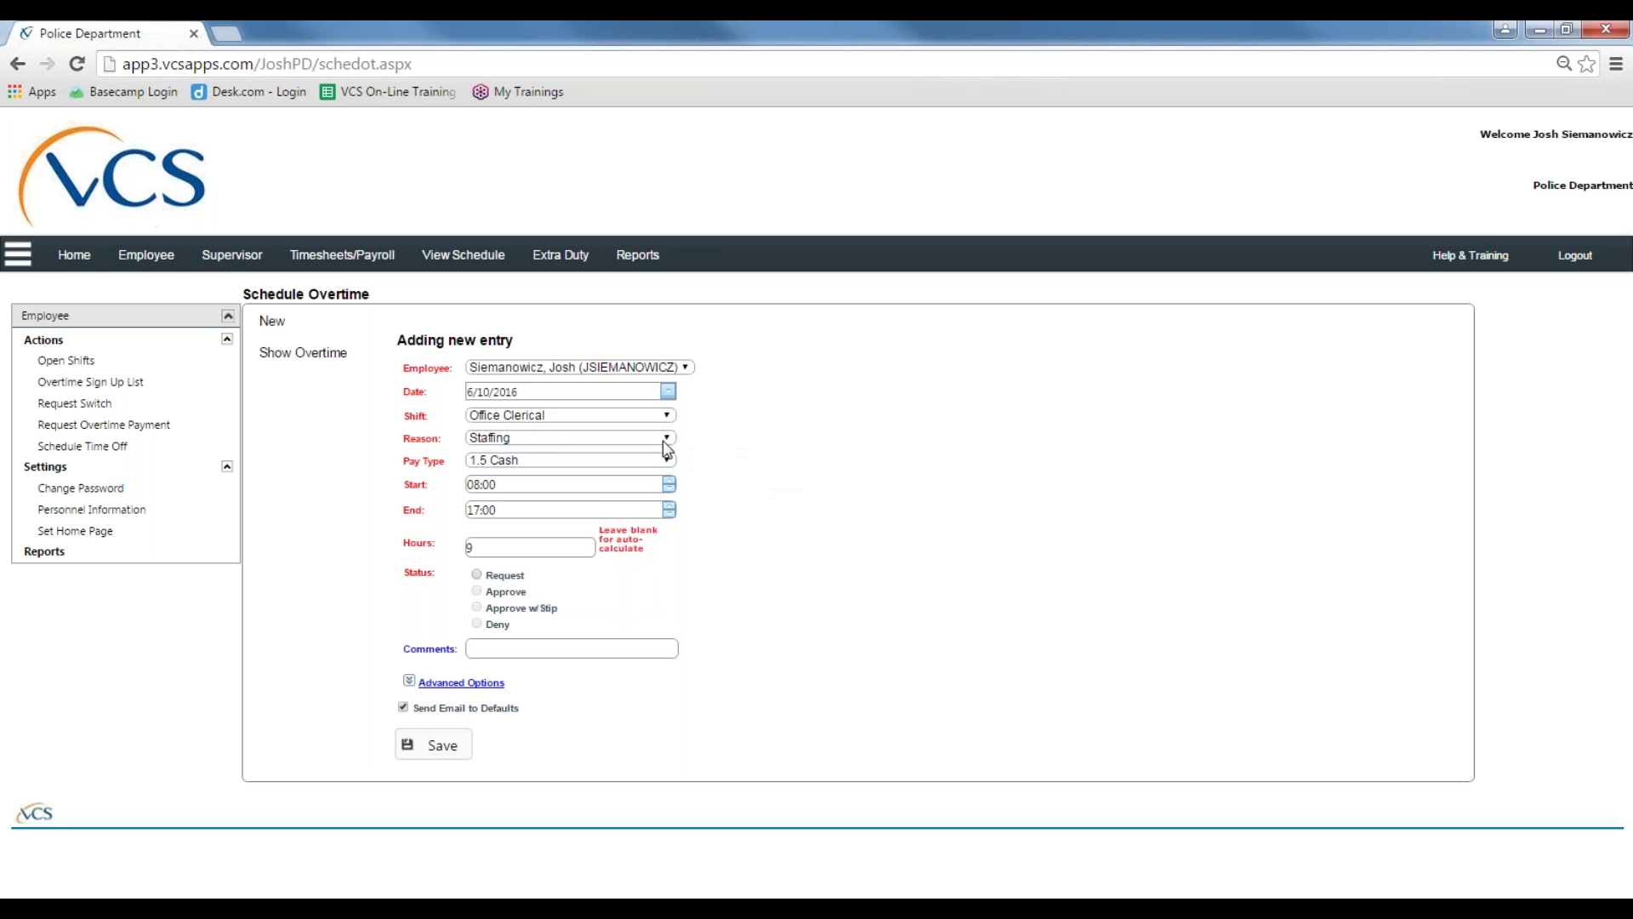
Step: Compare Clerical Work's 1.0 Cash pay, then return to Staffing reason with 1.5 Cash
{"action": "left_click", "coordinate": [665, 437]}
{"action": "left_click", "coordinate": [665, 450]}
{"action": "left_click", "coordinate": [659, 460]}
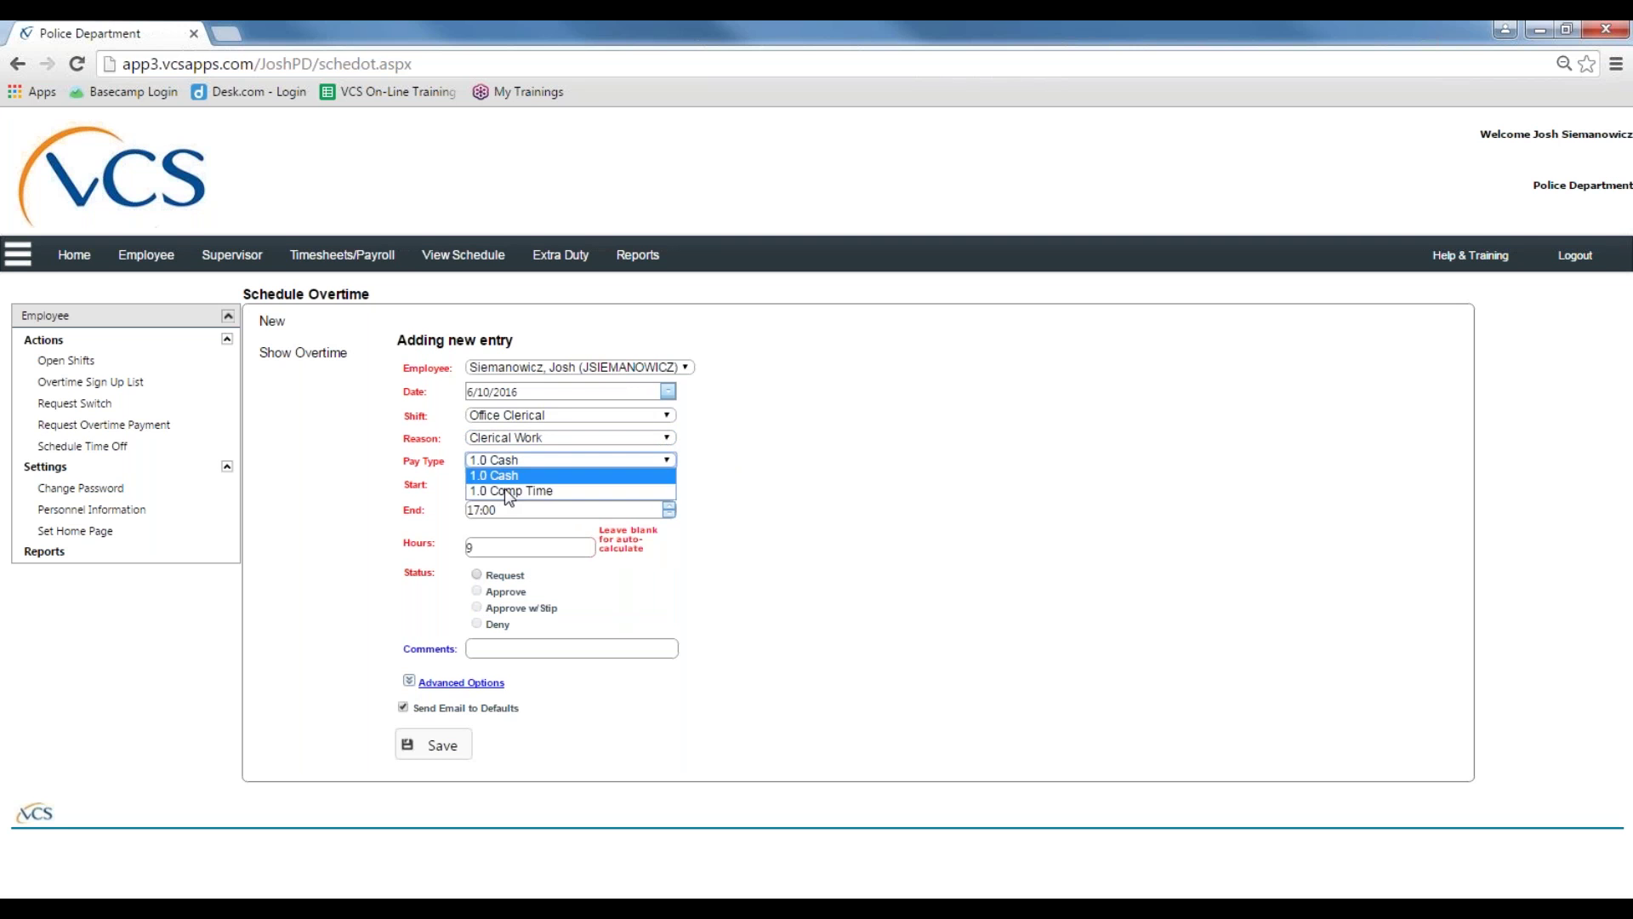
{"action": "left_click", "coordinate": [878, 442]}
{"action": "left_click", "coordinate": [668, 438]}
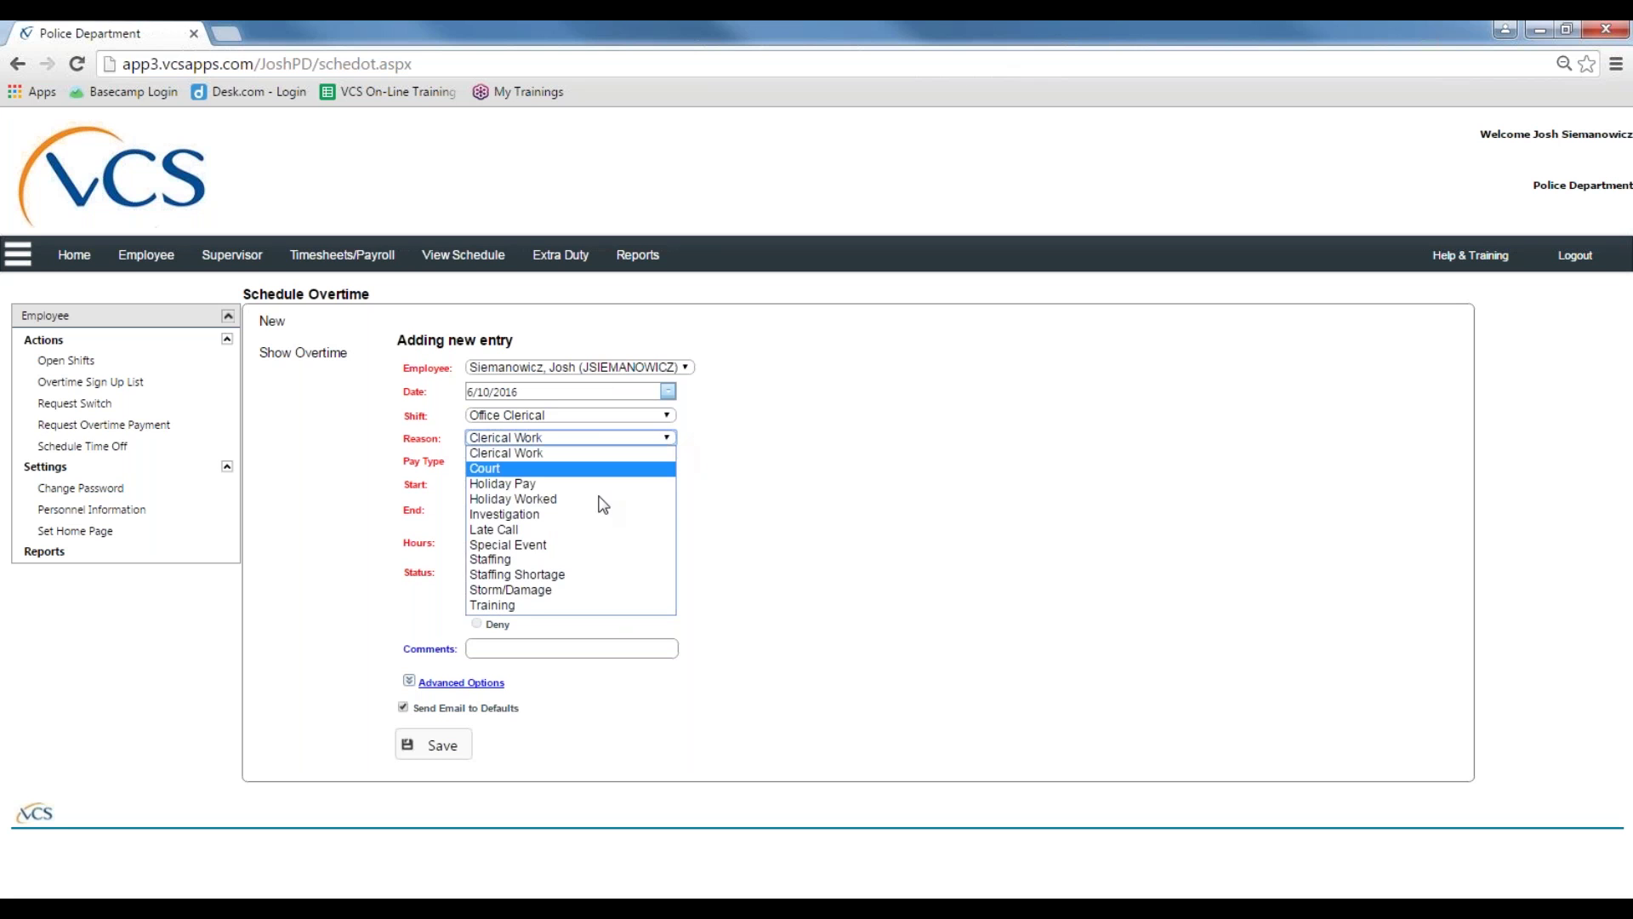
{"action": "left_click", "coordinate": [538, 561]}
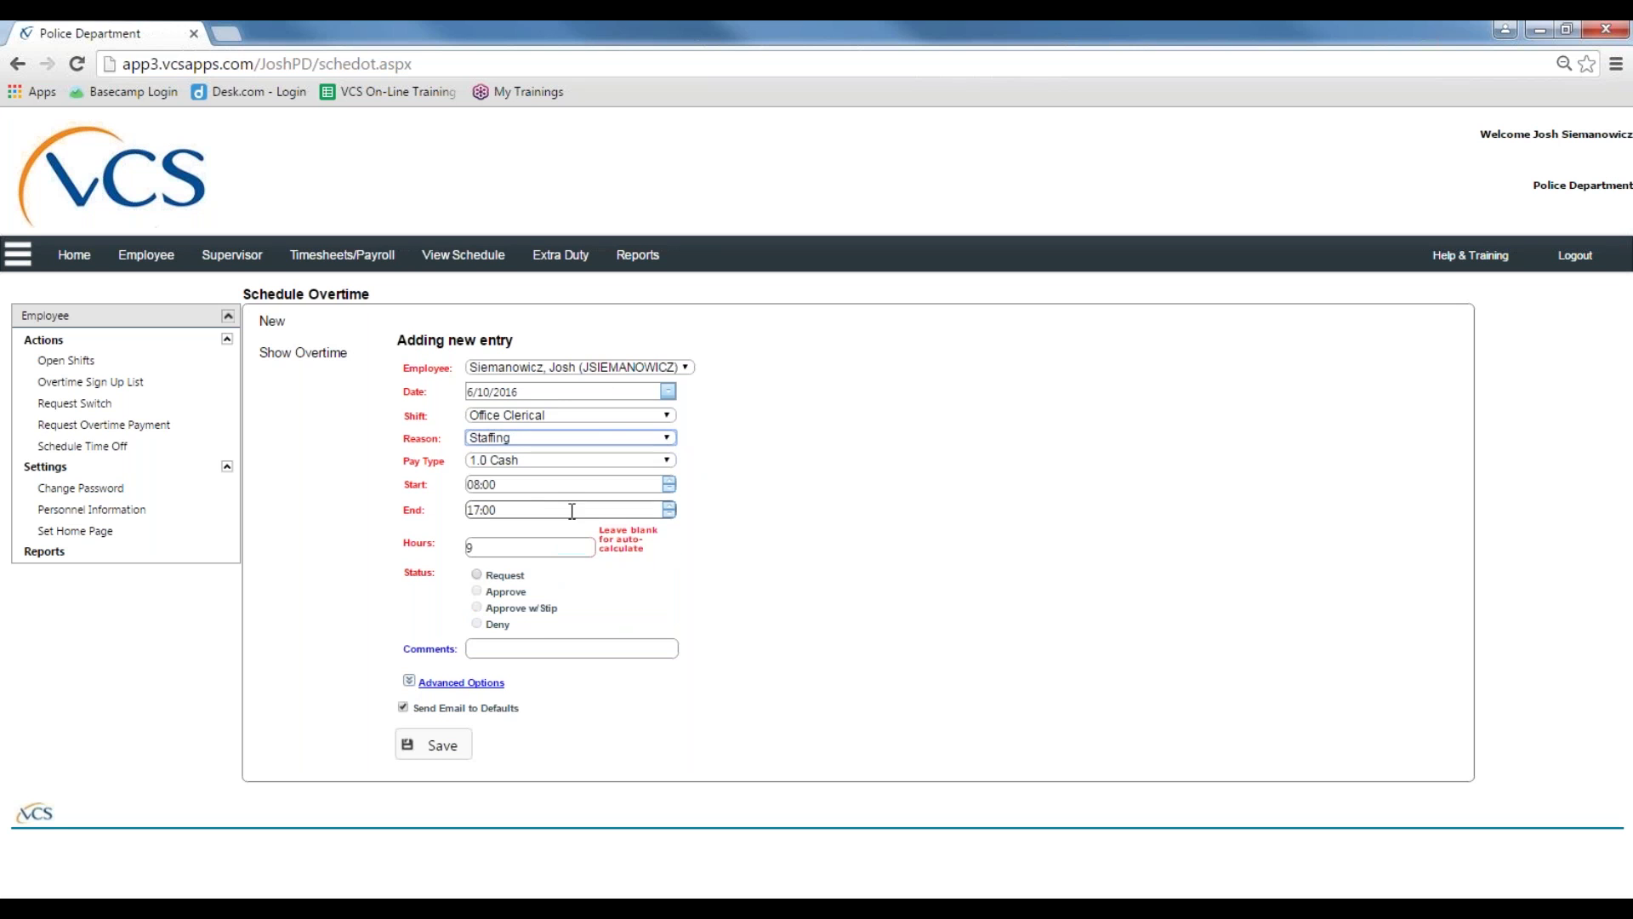
{"action": "left_click", "coordinate": [653, 460]}
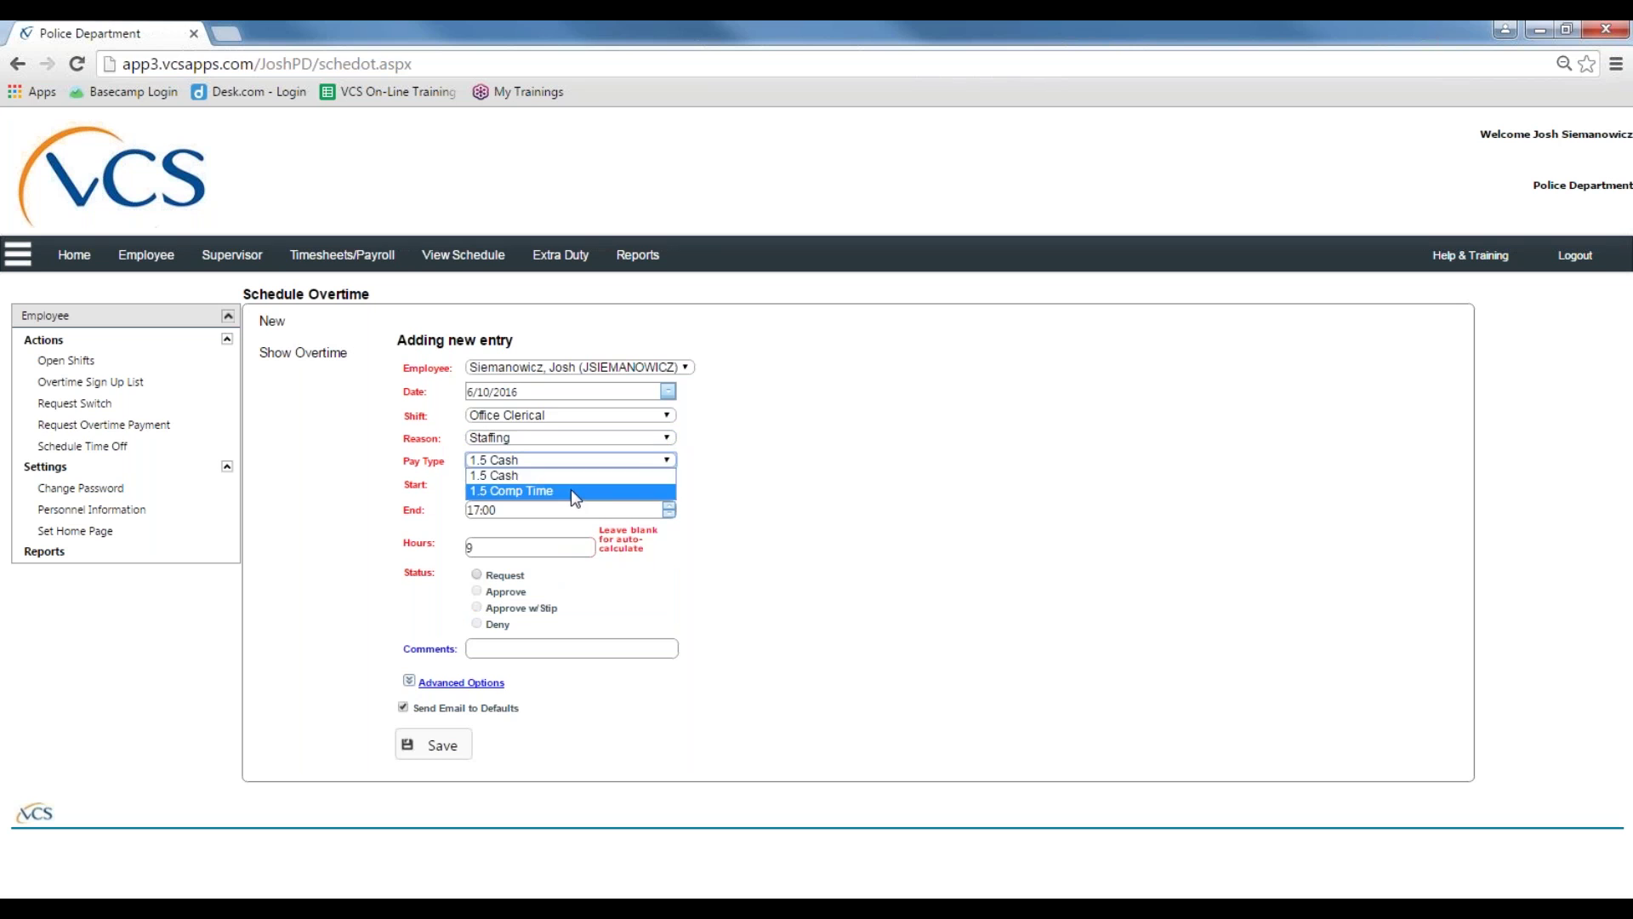
{"action": "left_click", "coordinate": [572, 477]}
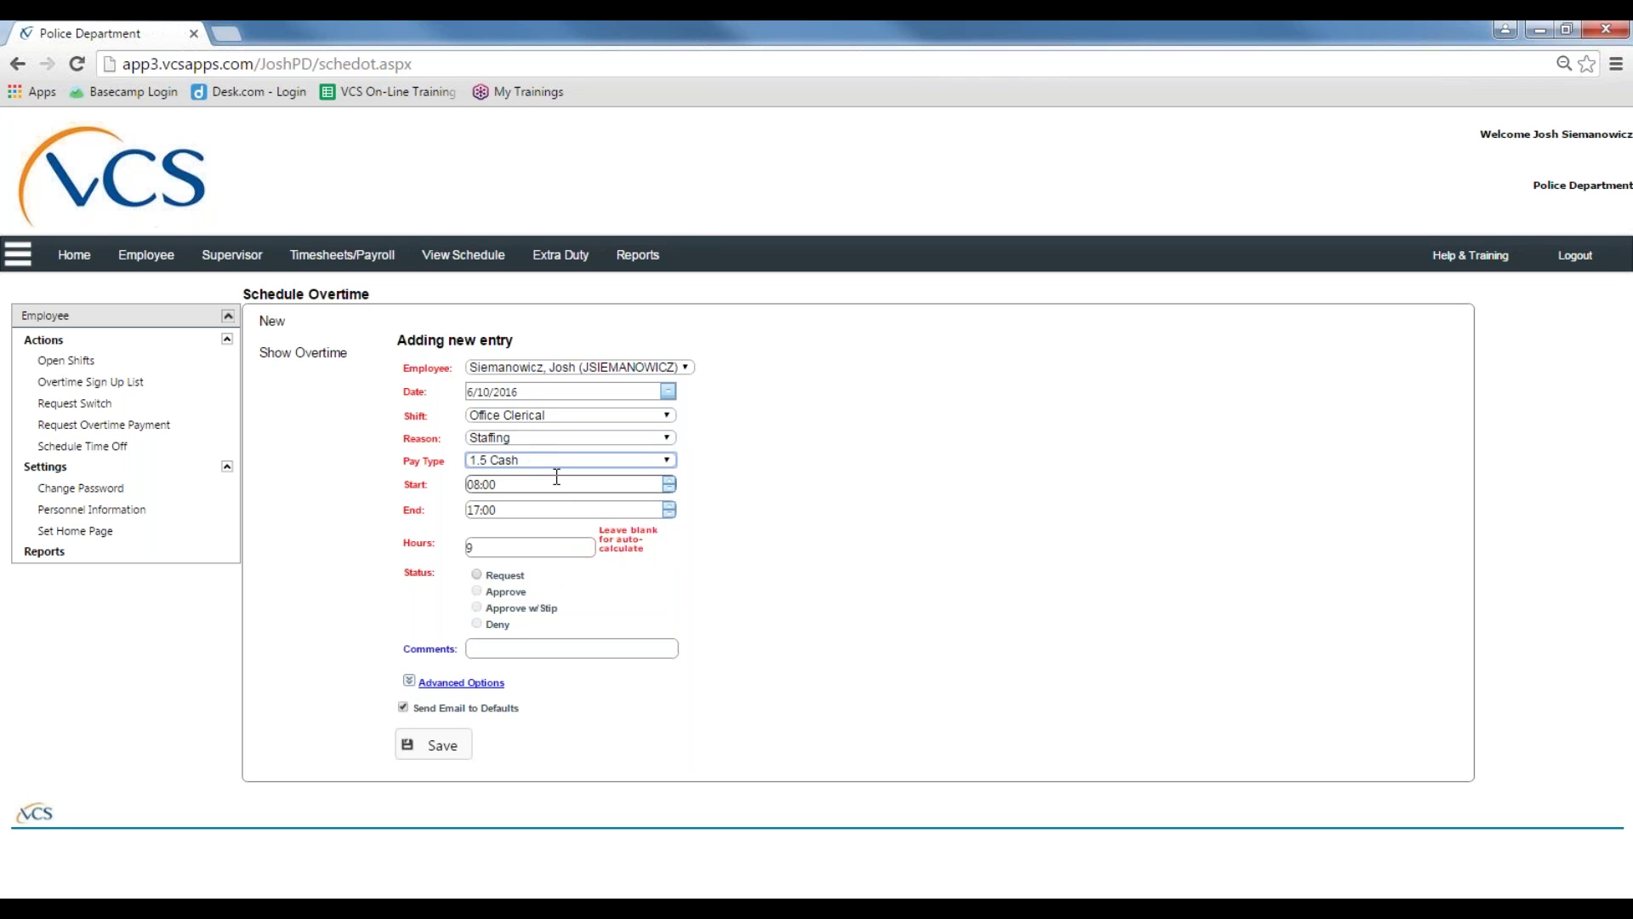
{"action": "left_click", "coordinate": [474, 484]}
Step: Change the overtime start to 17:00 and end to 18:00, and set Hours to 1
{"action": "double_click", "coordinate": [476, 485]}
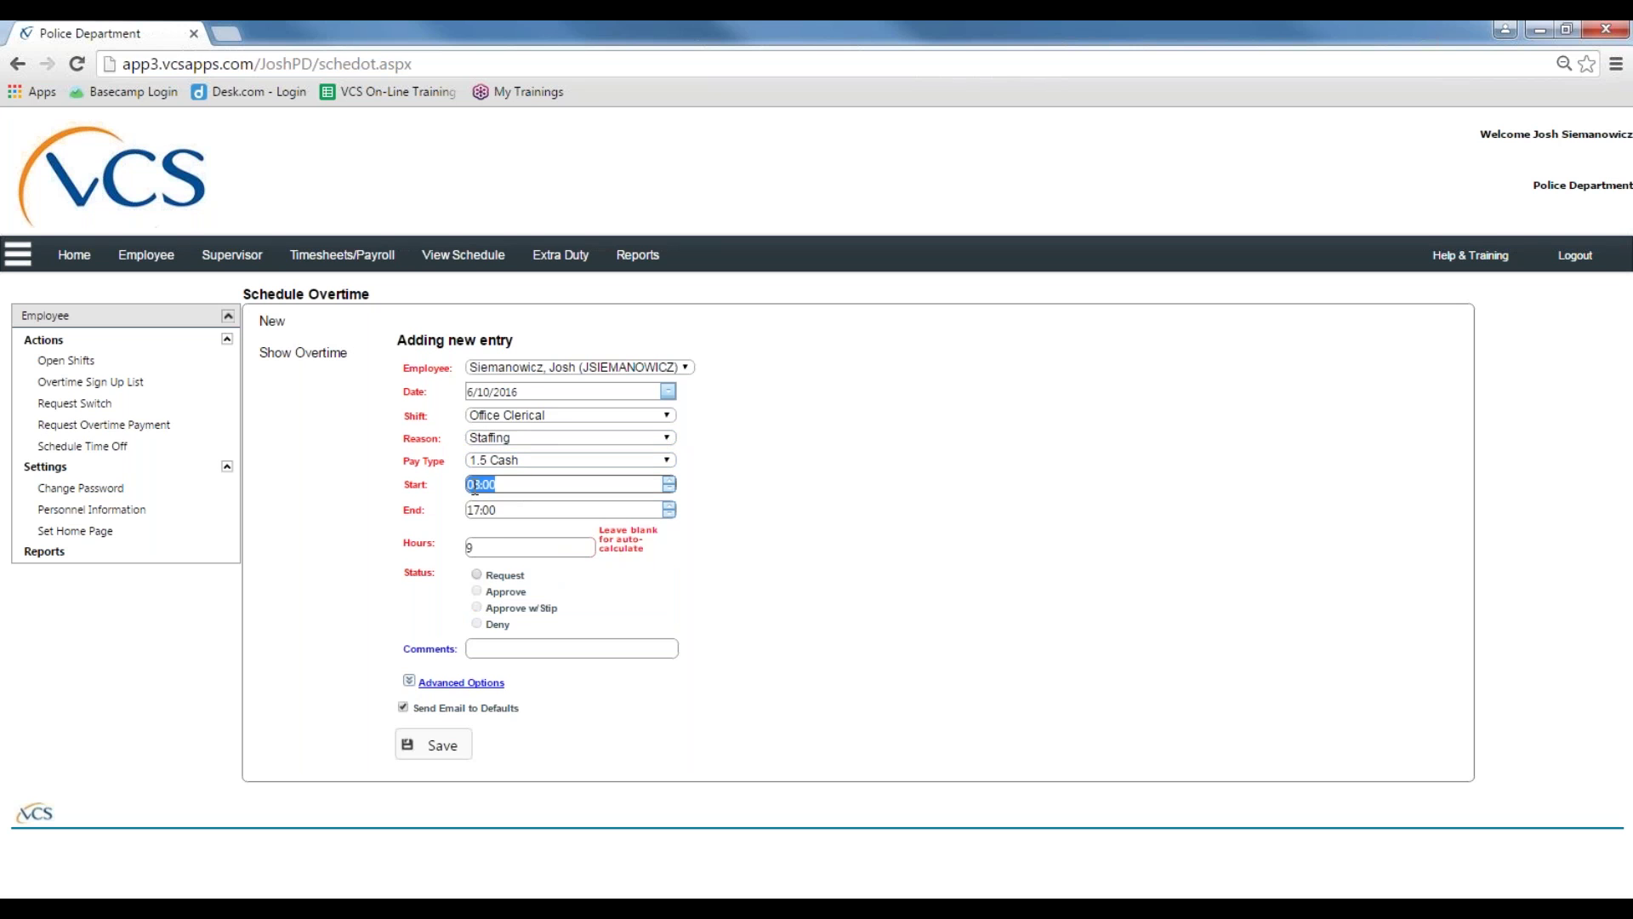
{"action": "left_click", "coordinate": [480, 485]}
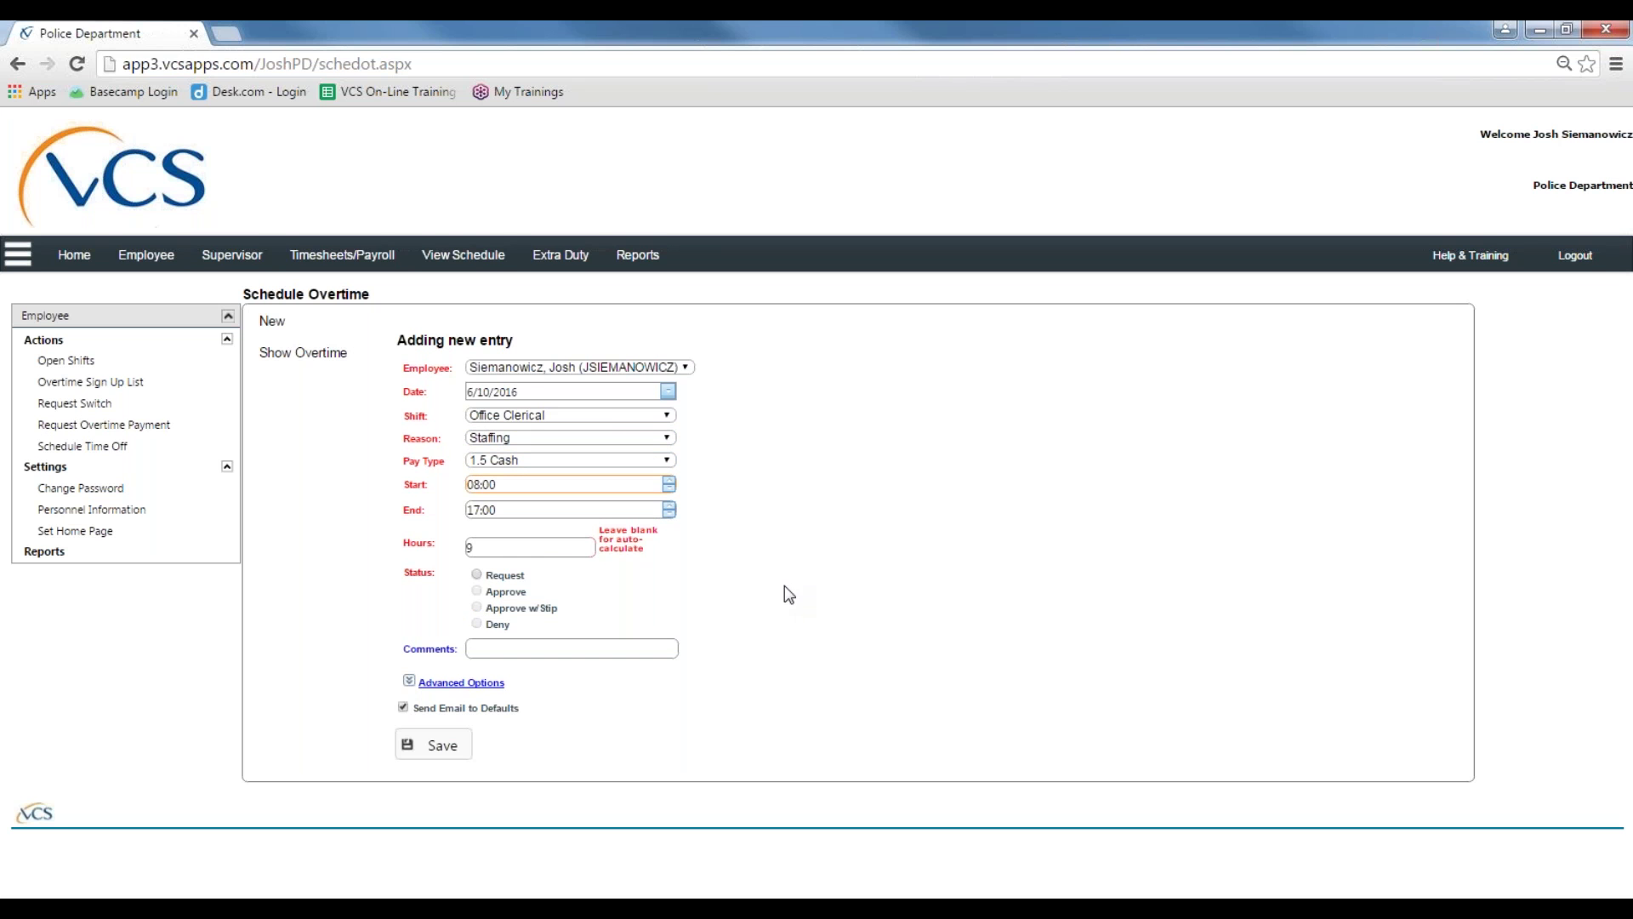
{"action": "key", "text": "BackSpace"}
{"action": "key", "text": "BackSpace"}
{"action": "type", "text": "17"}
{"action": "left_click_drag", "start_coordinate": [466, 510], "coordinate": [496, 511]}
{"action": "left_click", "coordinate": [473, 510]}
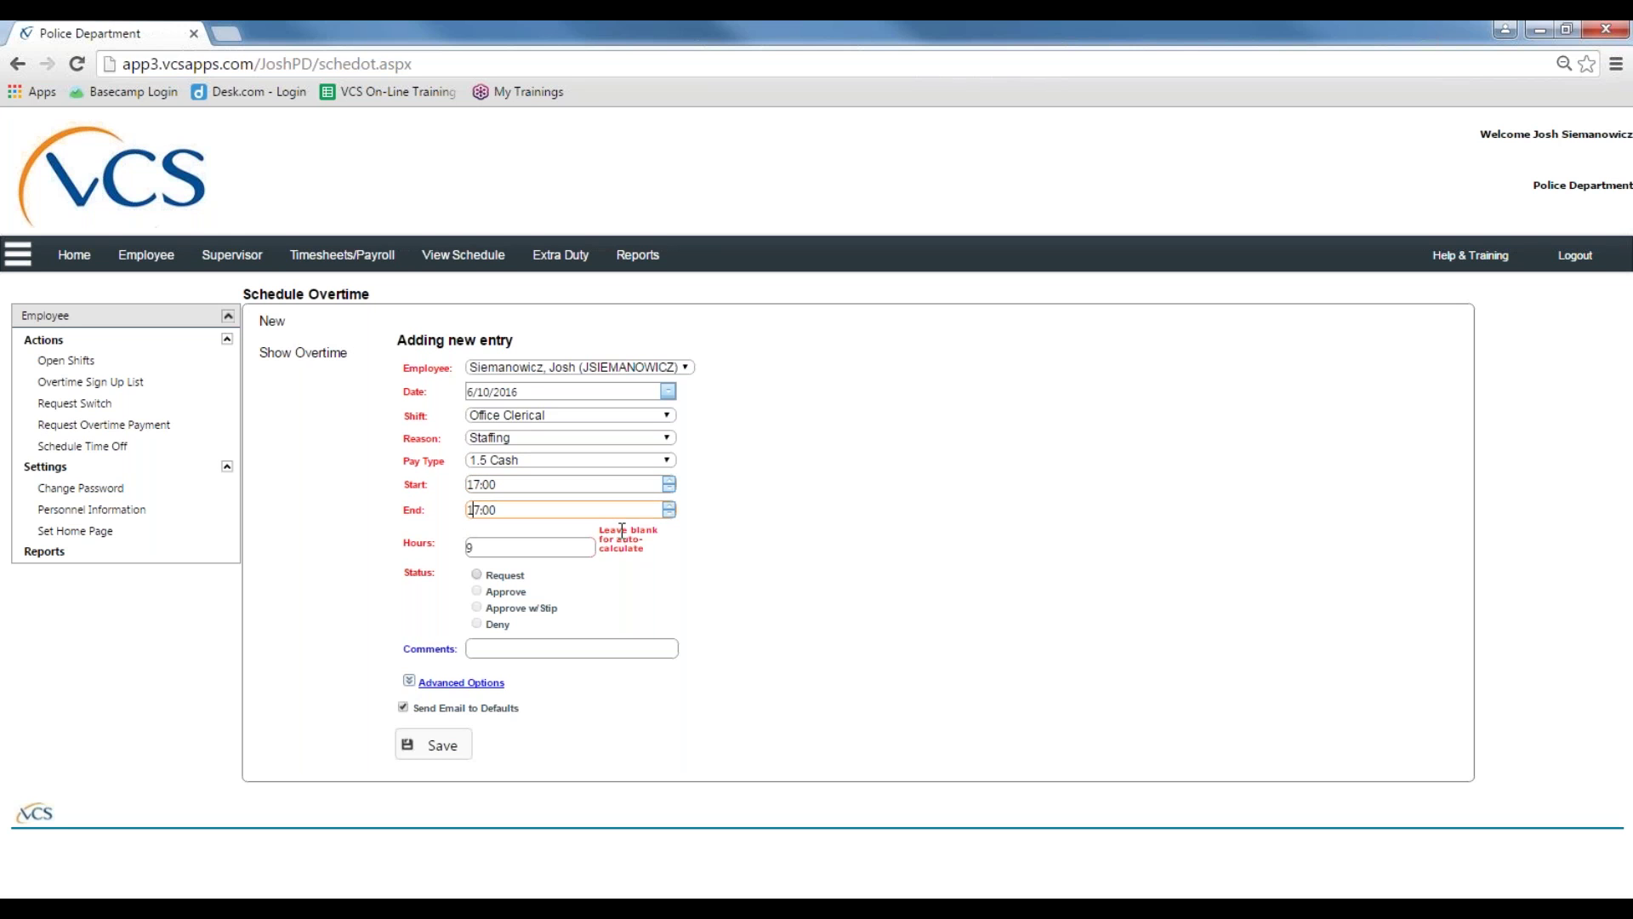
{"action": "type", "text": "8"}
{"action": "key", "text": "Tab"}
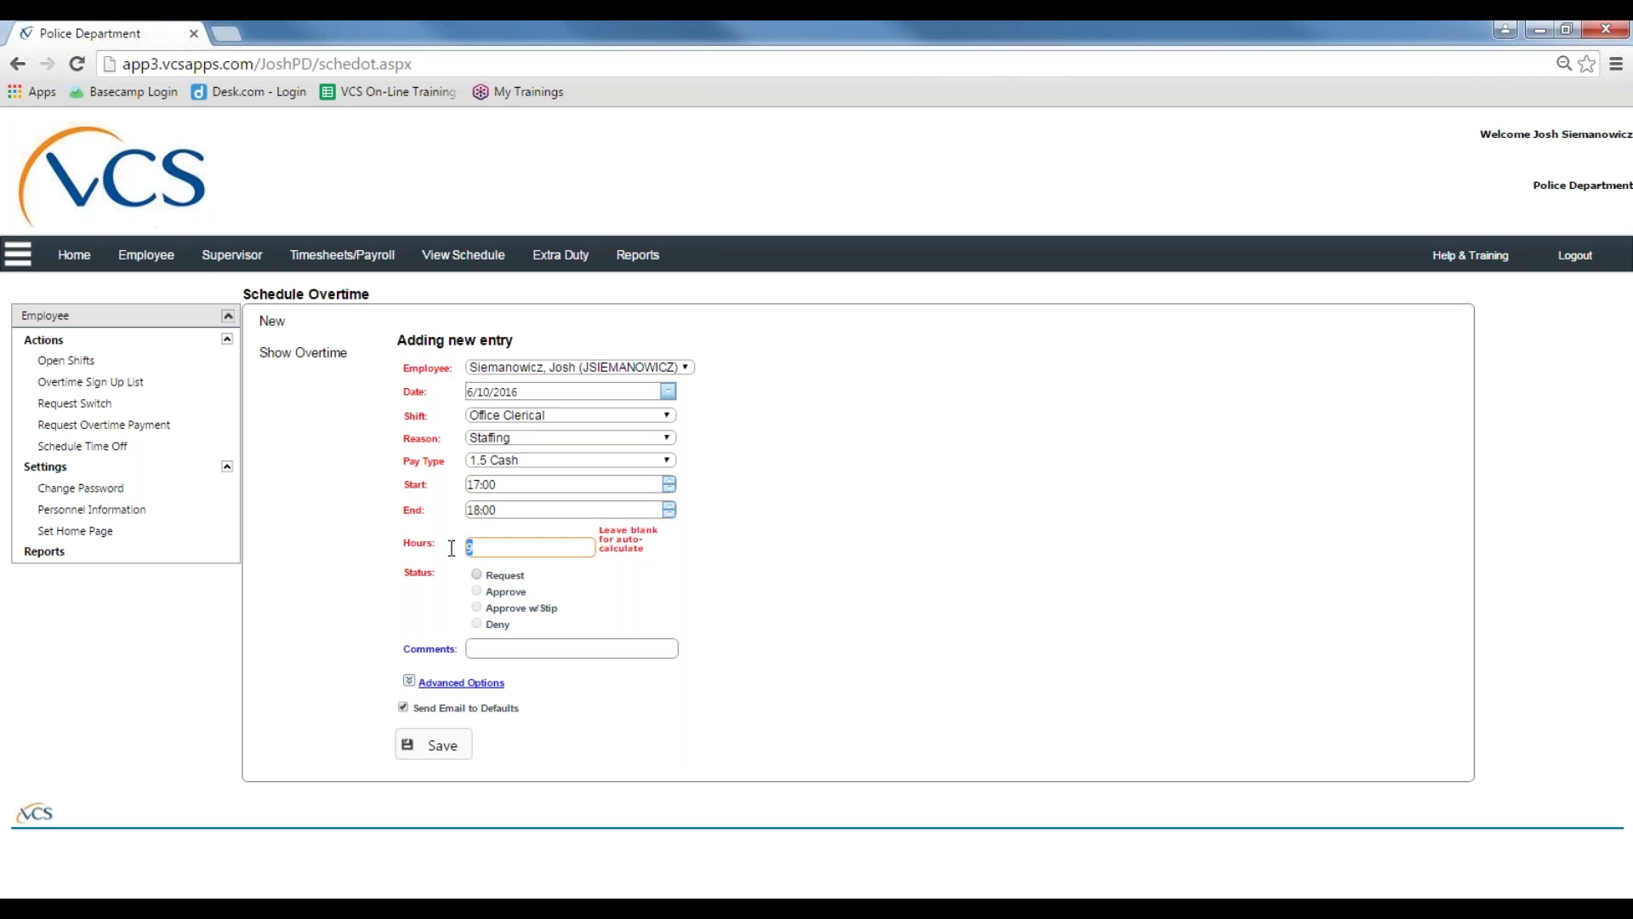
{"action": "type", "text": "1"}
{"action": "left_click", "coordinate": [489, 564]}
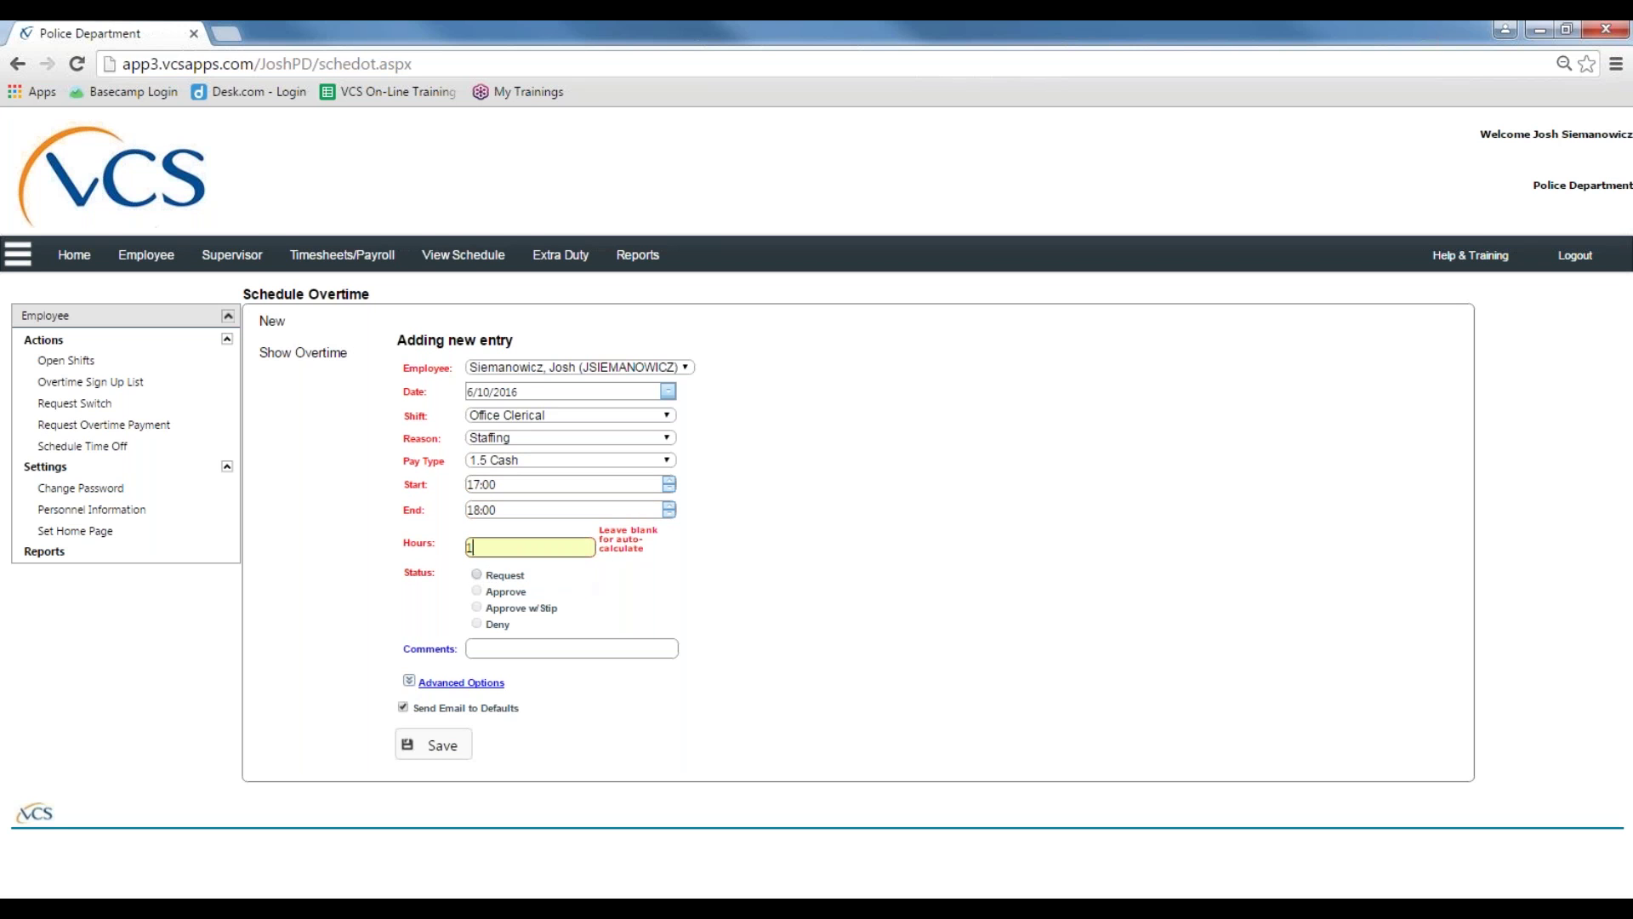
Step: Mark the overtime status as Request, add the comment 'Report #125', and save it
{"action": "left_click", "coordinate": [477, 575]}
{"action": "type", "text": "Report"}
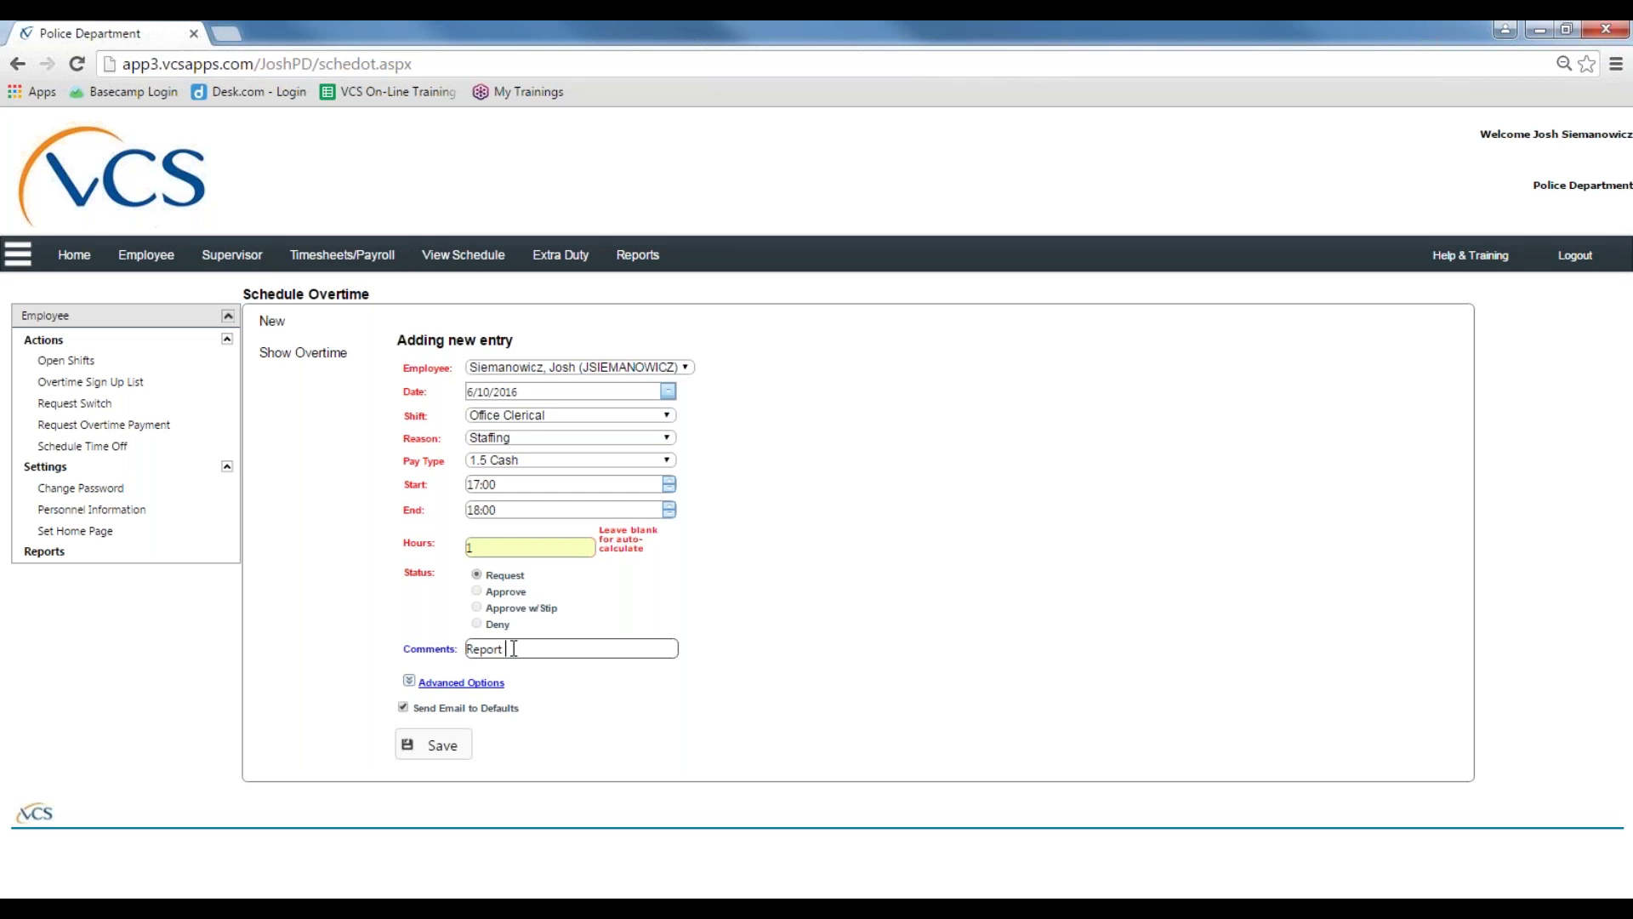
{"action": "type", "text": " and"}
{"action": "key", "text": "BackSpace"}
{"action": "key", "text": "BackSpace"}
{"action": "key", "text": "BackSpace"}
{"action": "key", "text": "BackSpace"}
{"action": "type", "text": "#125"}
{"action": "left_click", "coordinate": [453, 754]}
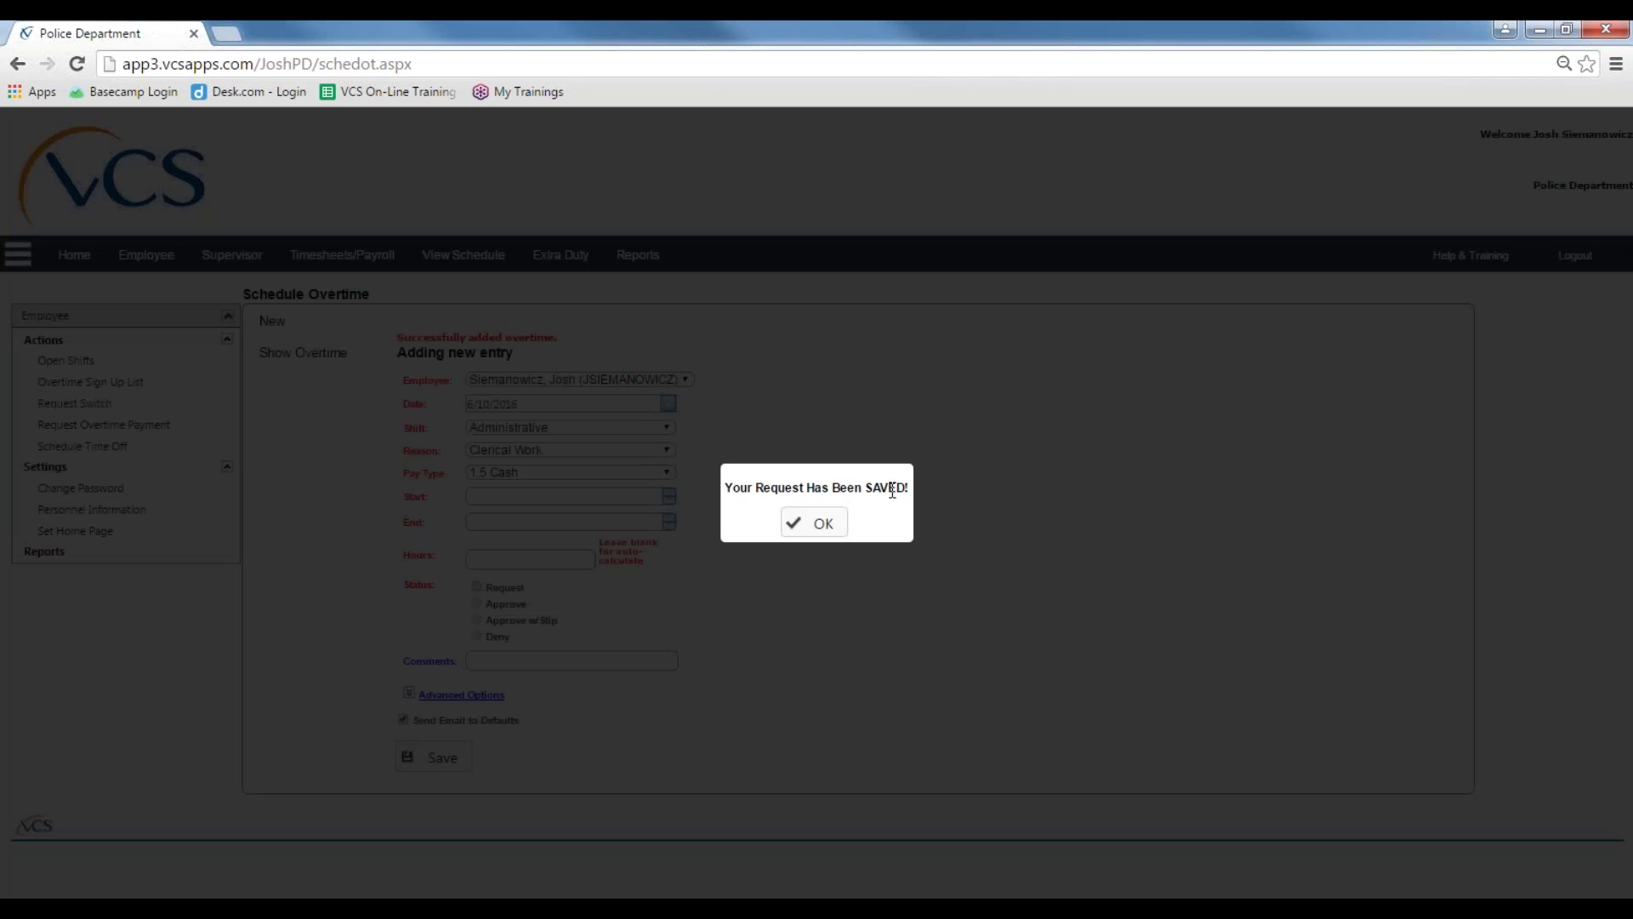
Step: Open the Daily Schedule for 6/10/2016 and find the VAC? and STAFF(1700-1800) entries
{"action": "left_click", "coordinate": [817, 522]}
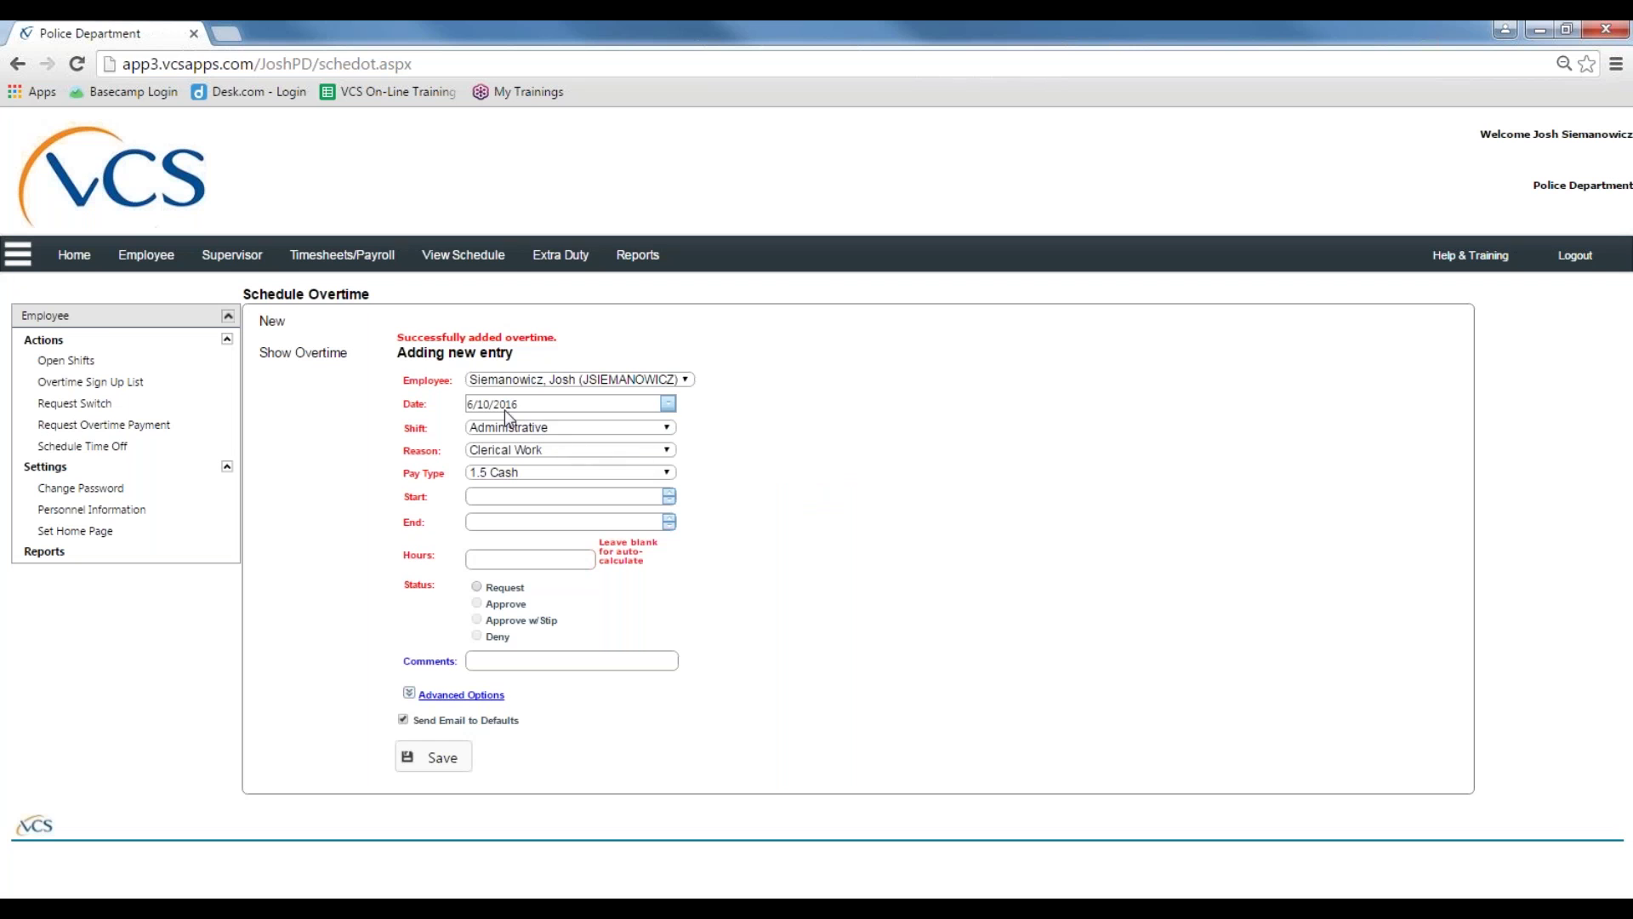
{"action": "left_click", "coordinate": [464, 254]}
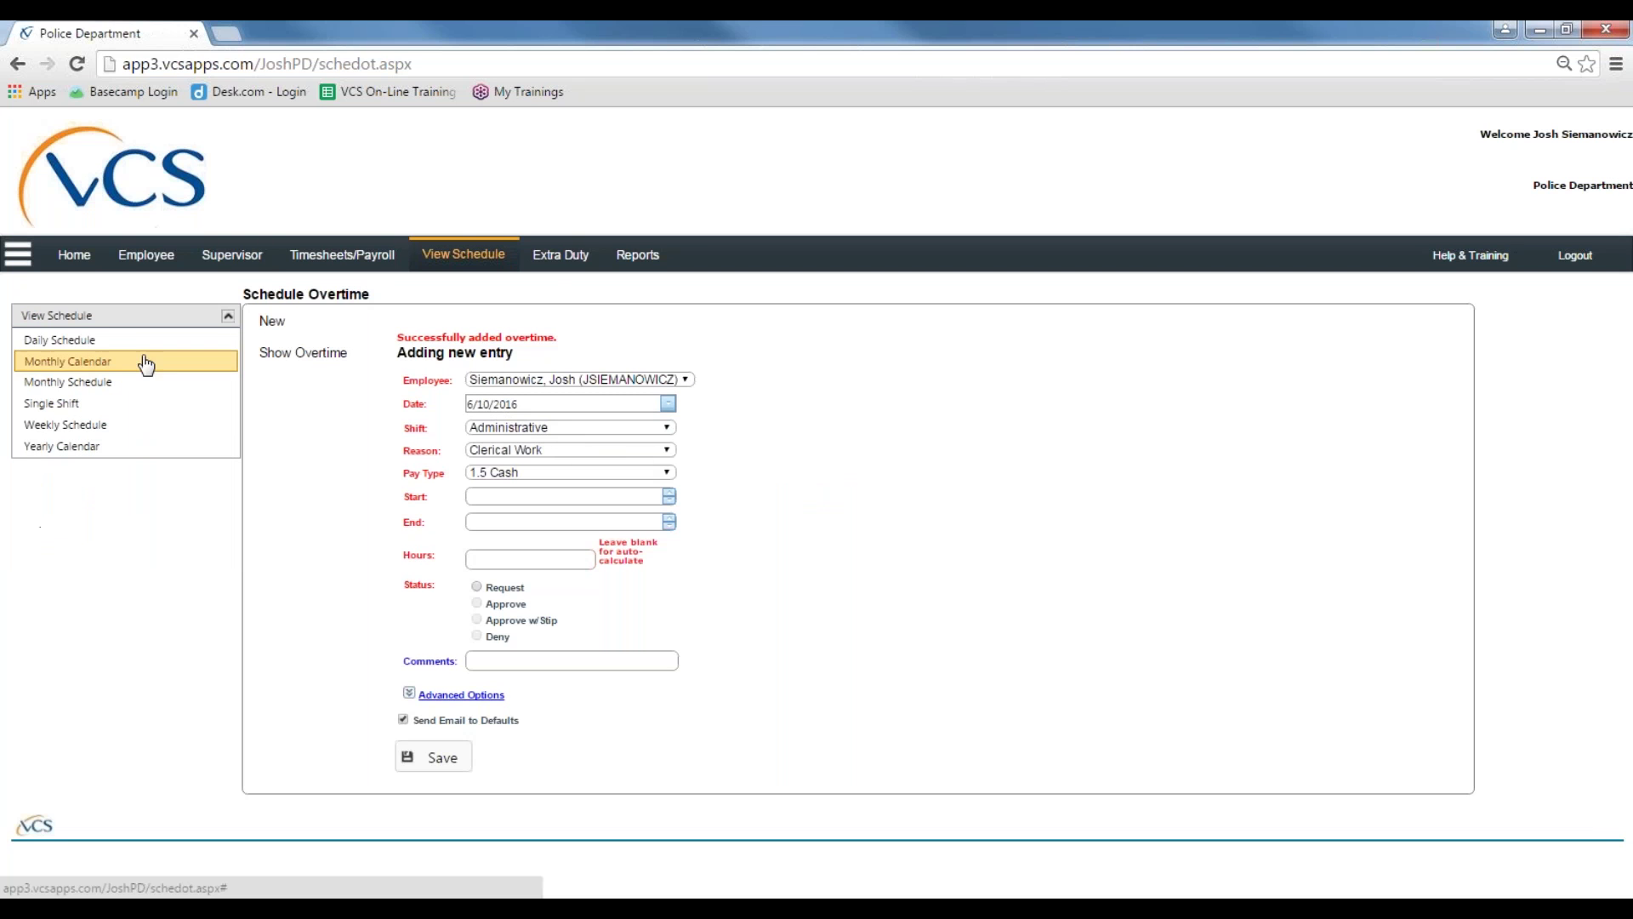
{"action": "left_click", "coordinate": [128, 342]}
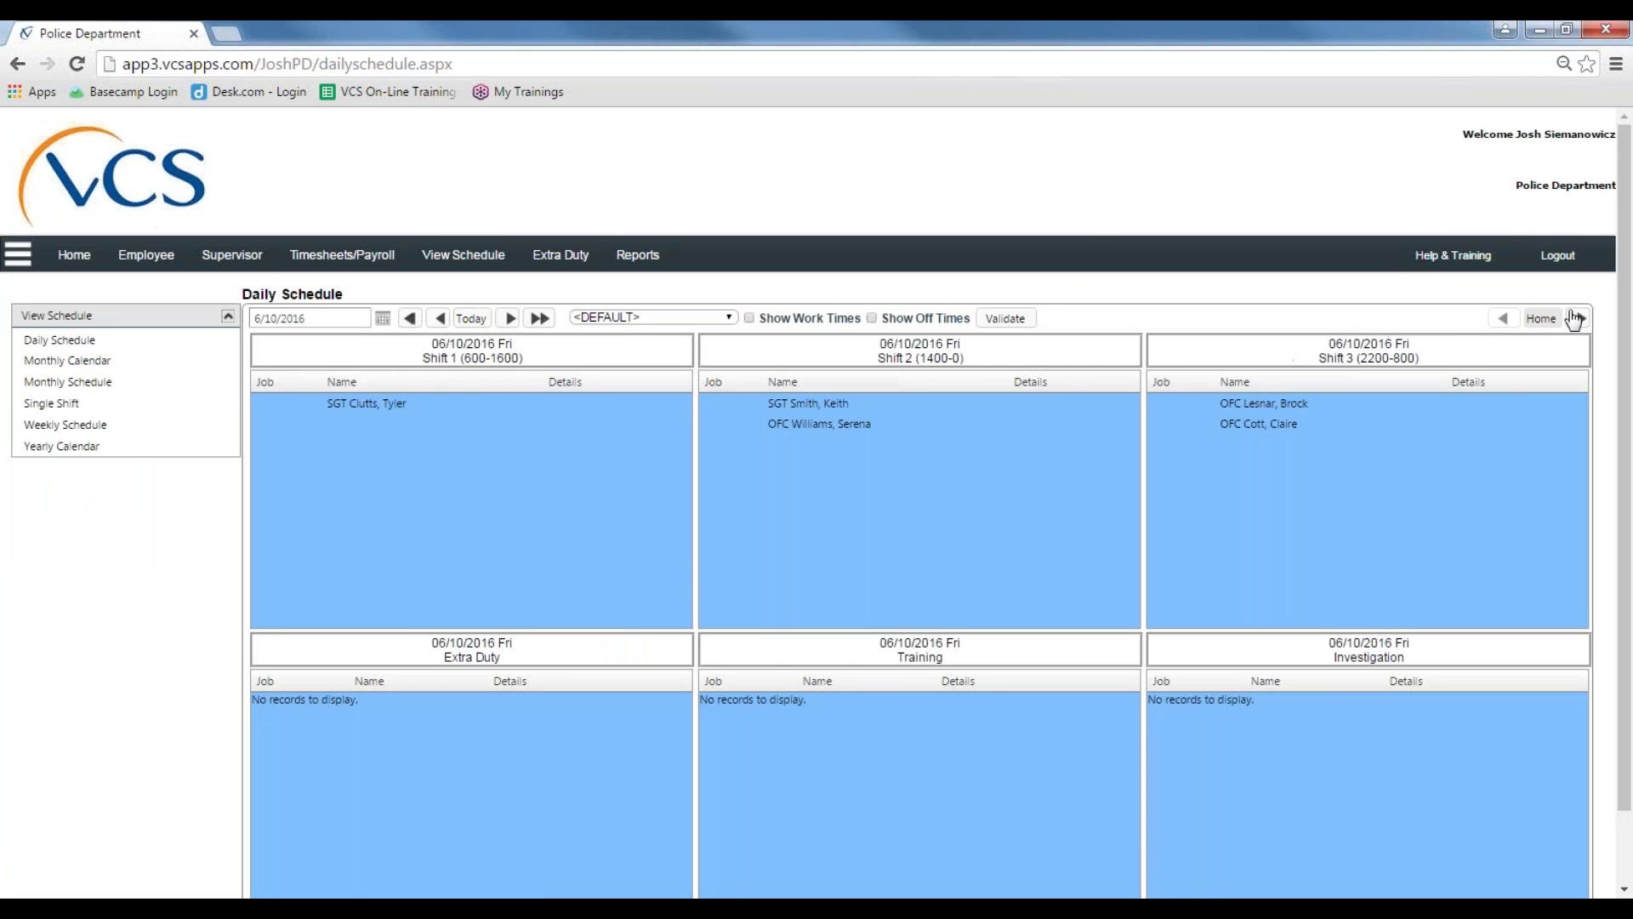
{"action": "left_click", "coordinate": [1581, 318]}
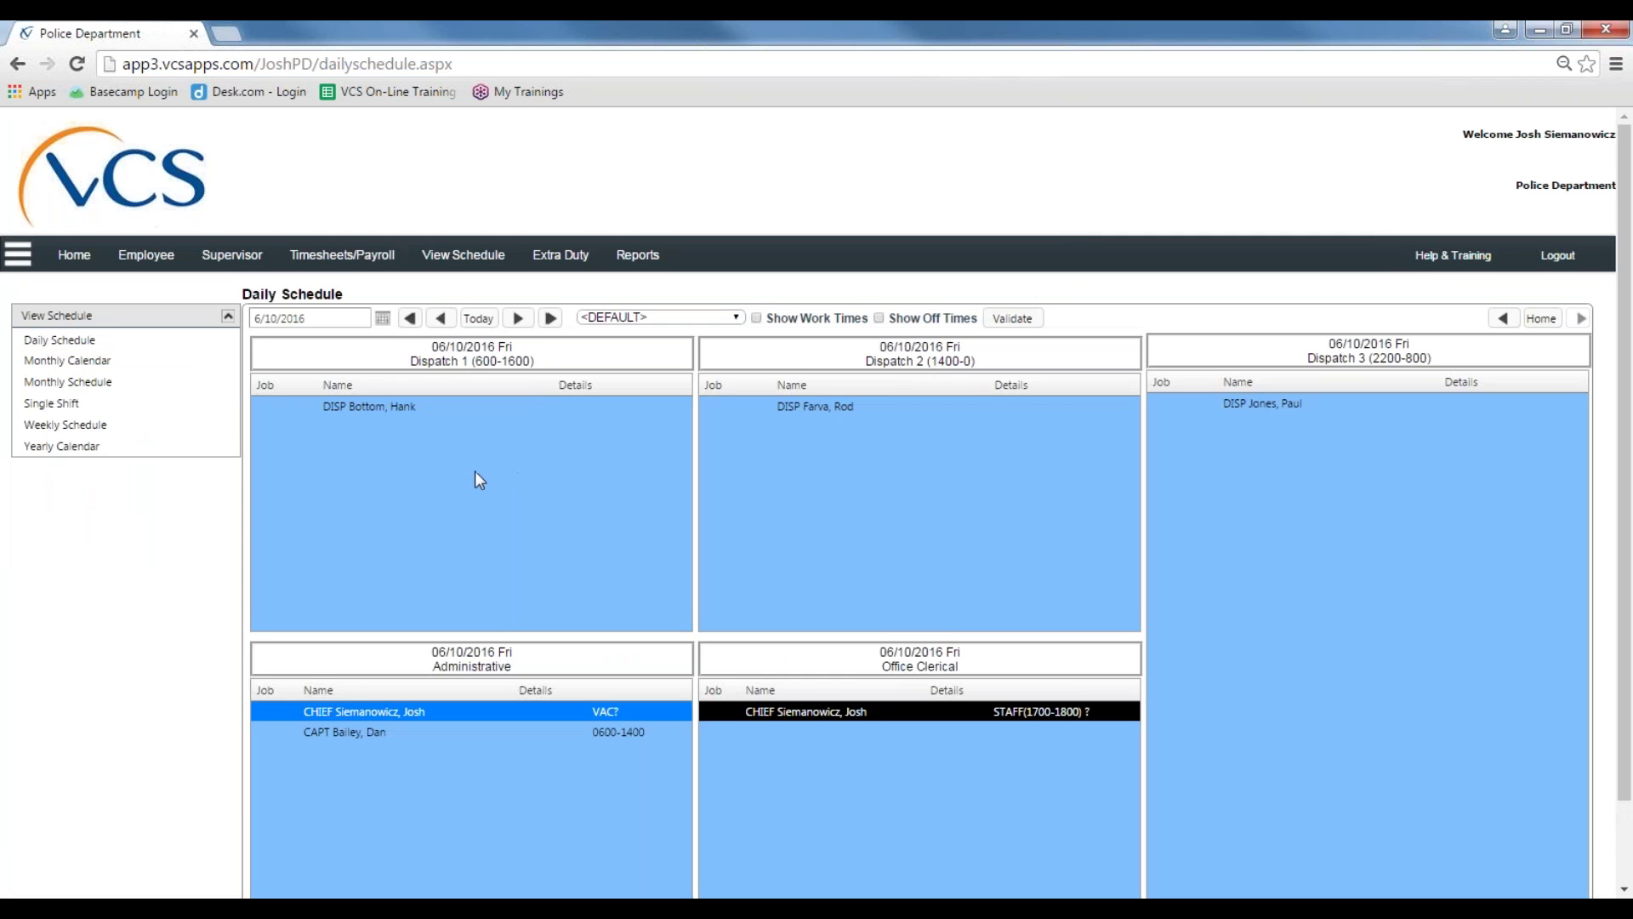
{"action": "scroll", "coordinate": [460, 460], "scroll_direction": "down", "scroll_amount": 2}
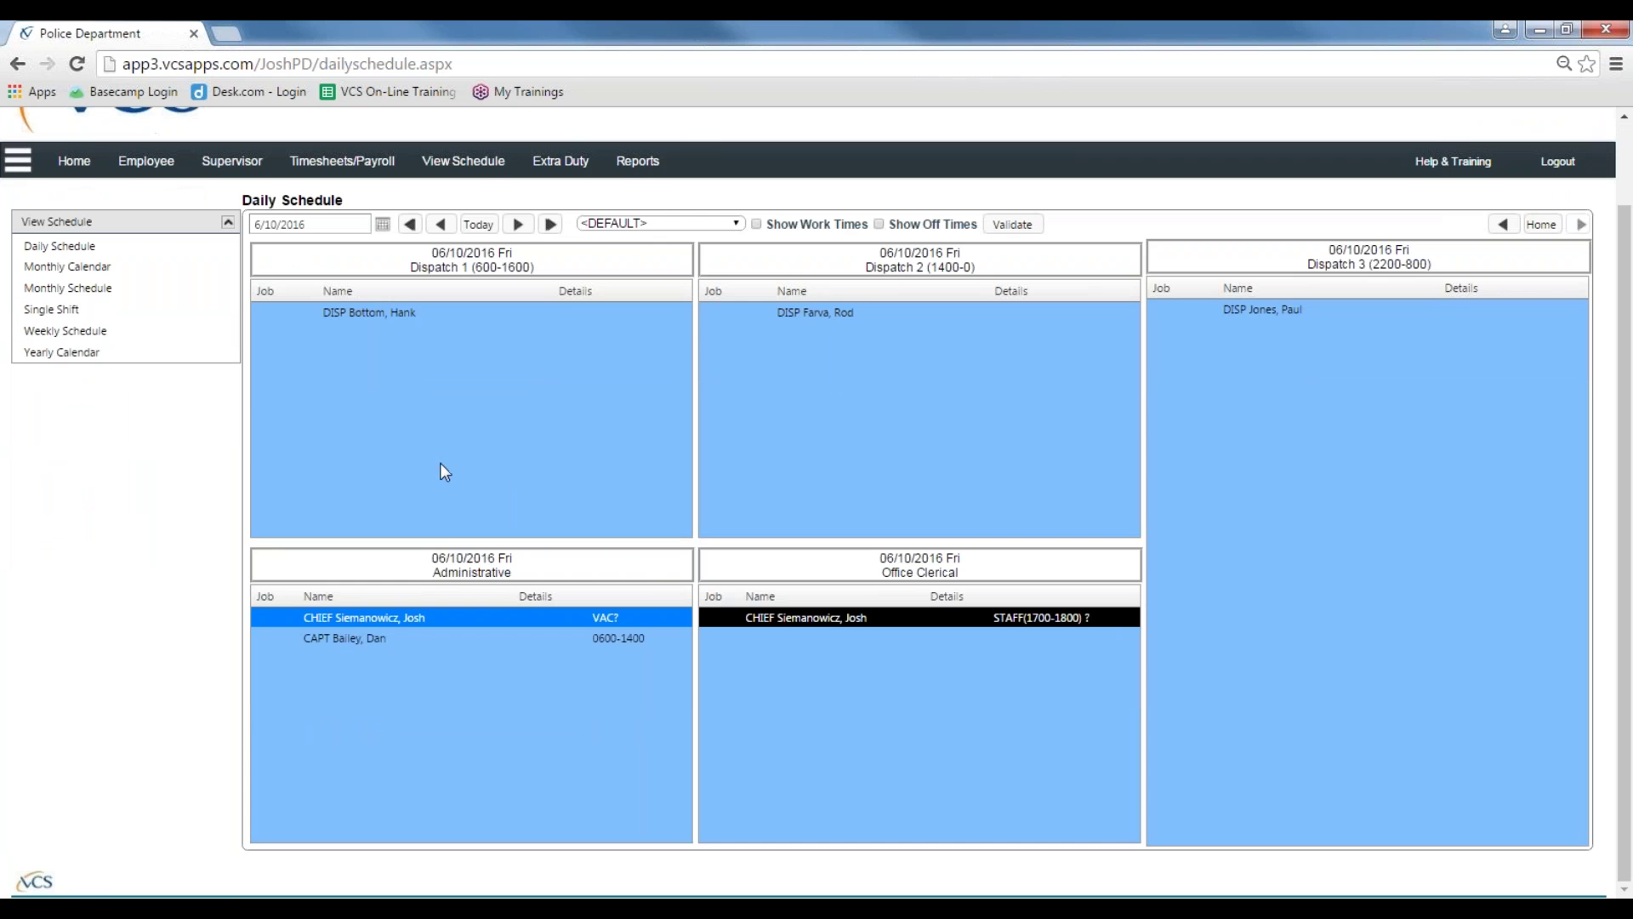
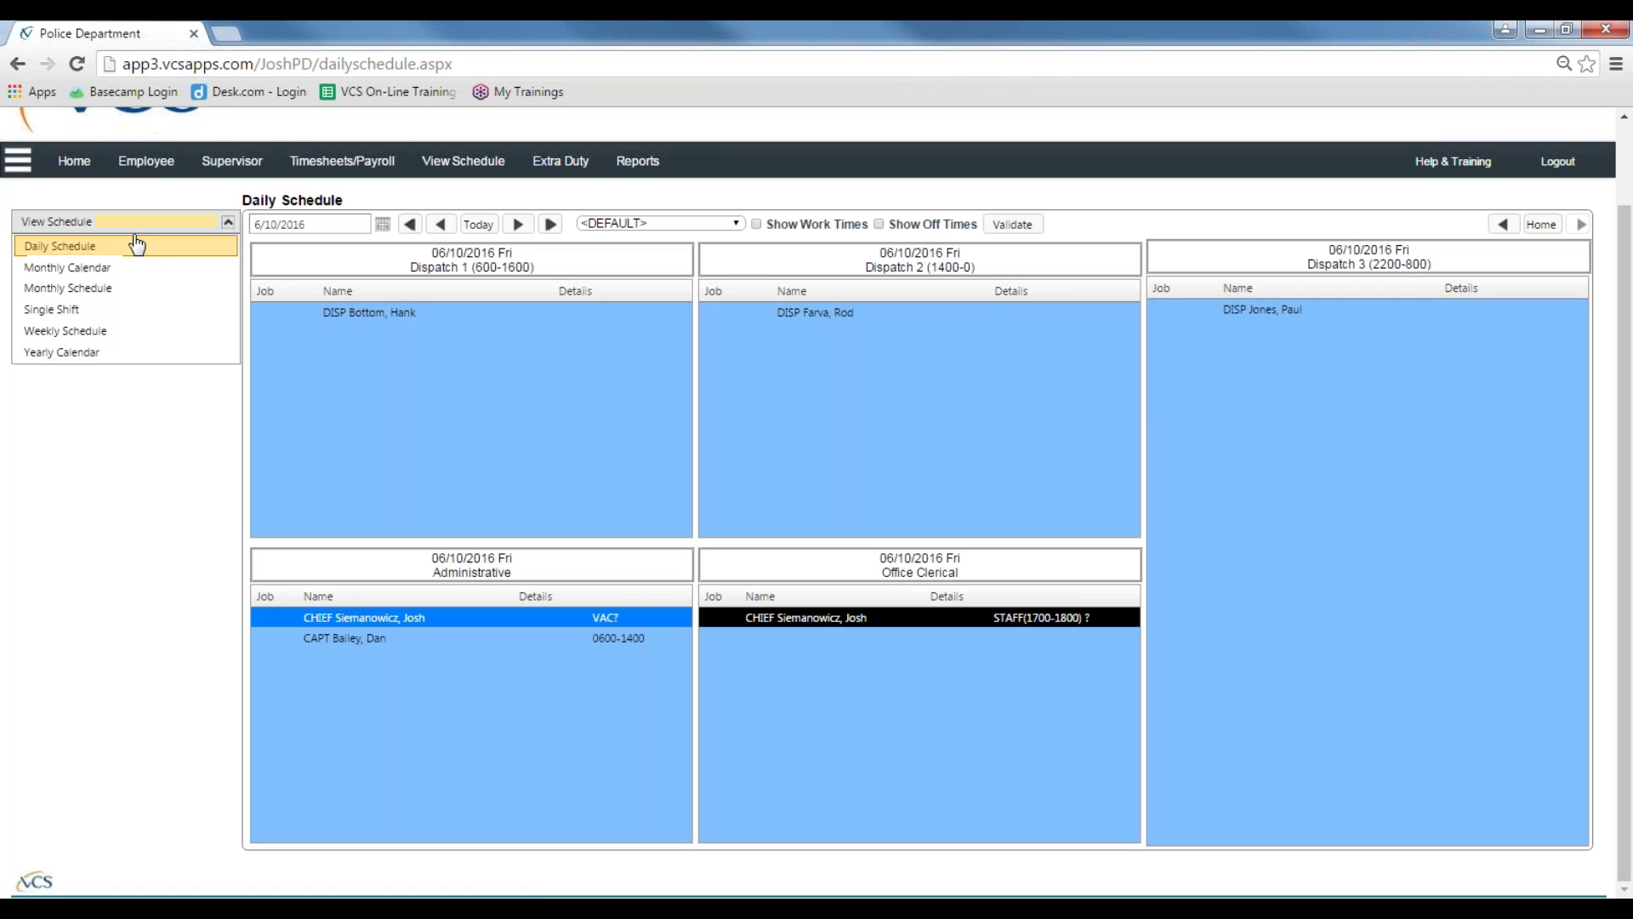
Step: Show the Employee side menu with its actions, settings and reports
{"action": "left_click", "coordinate": [157, 167]}
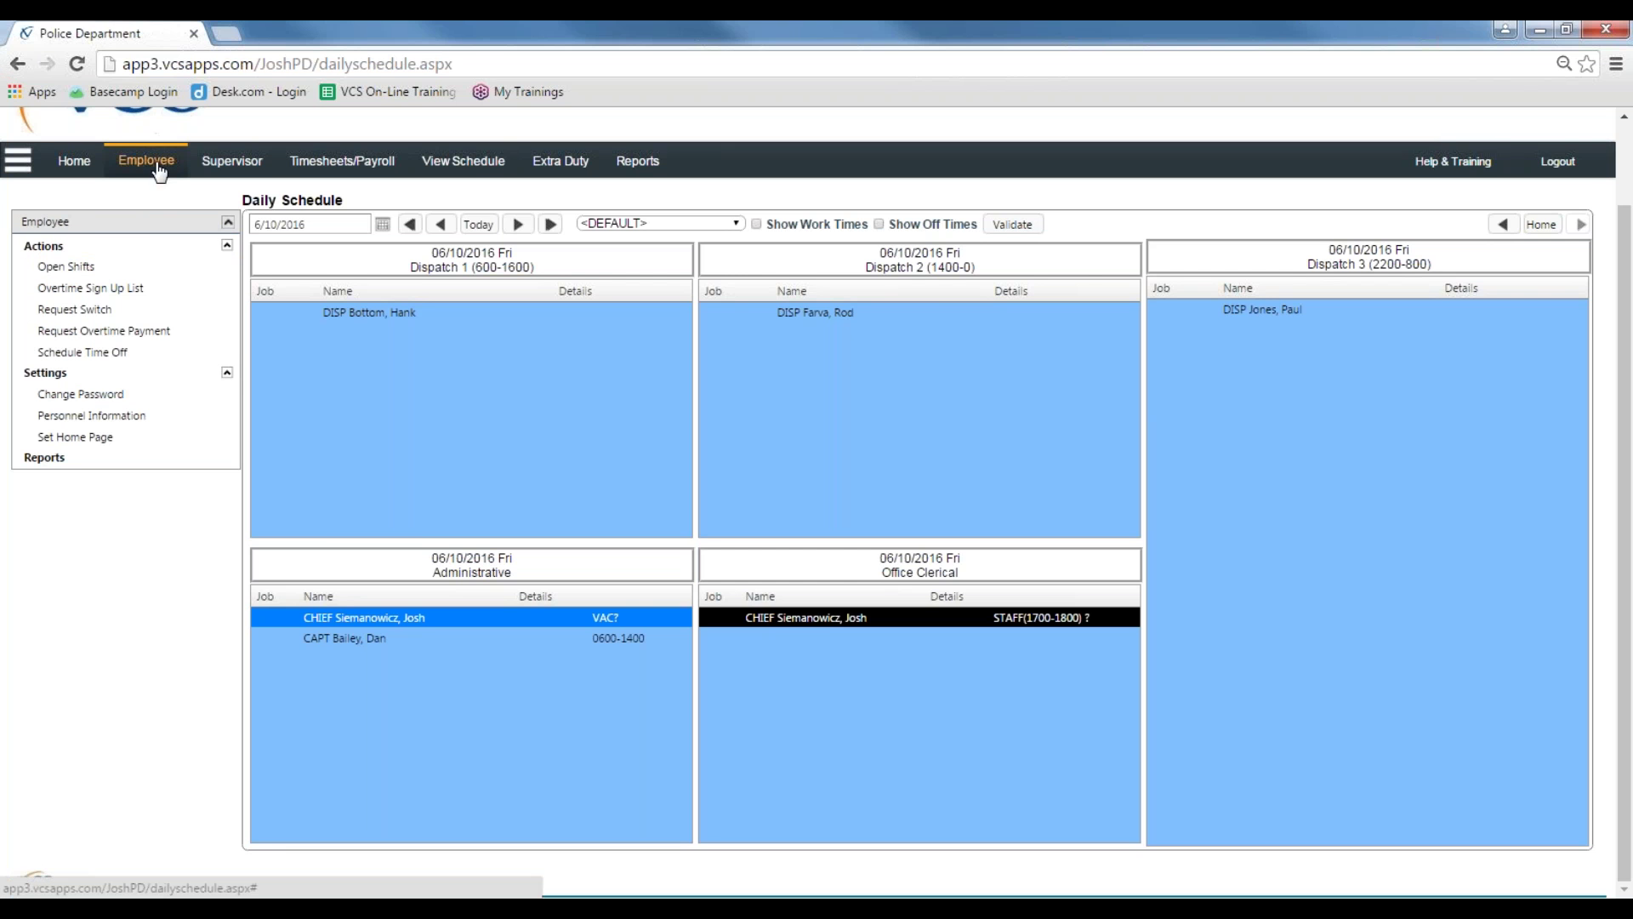
Step: Open the Request Switch form and check the empty Switching With (To) list
{"action": "left_click", "coordinate": [134, 320]}
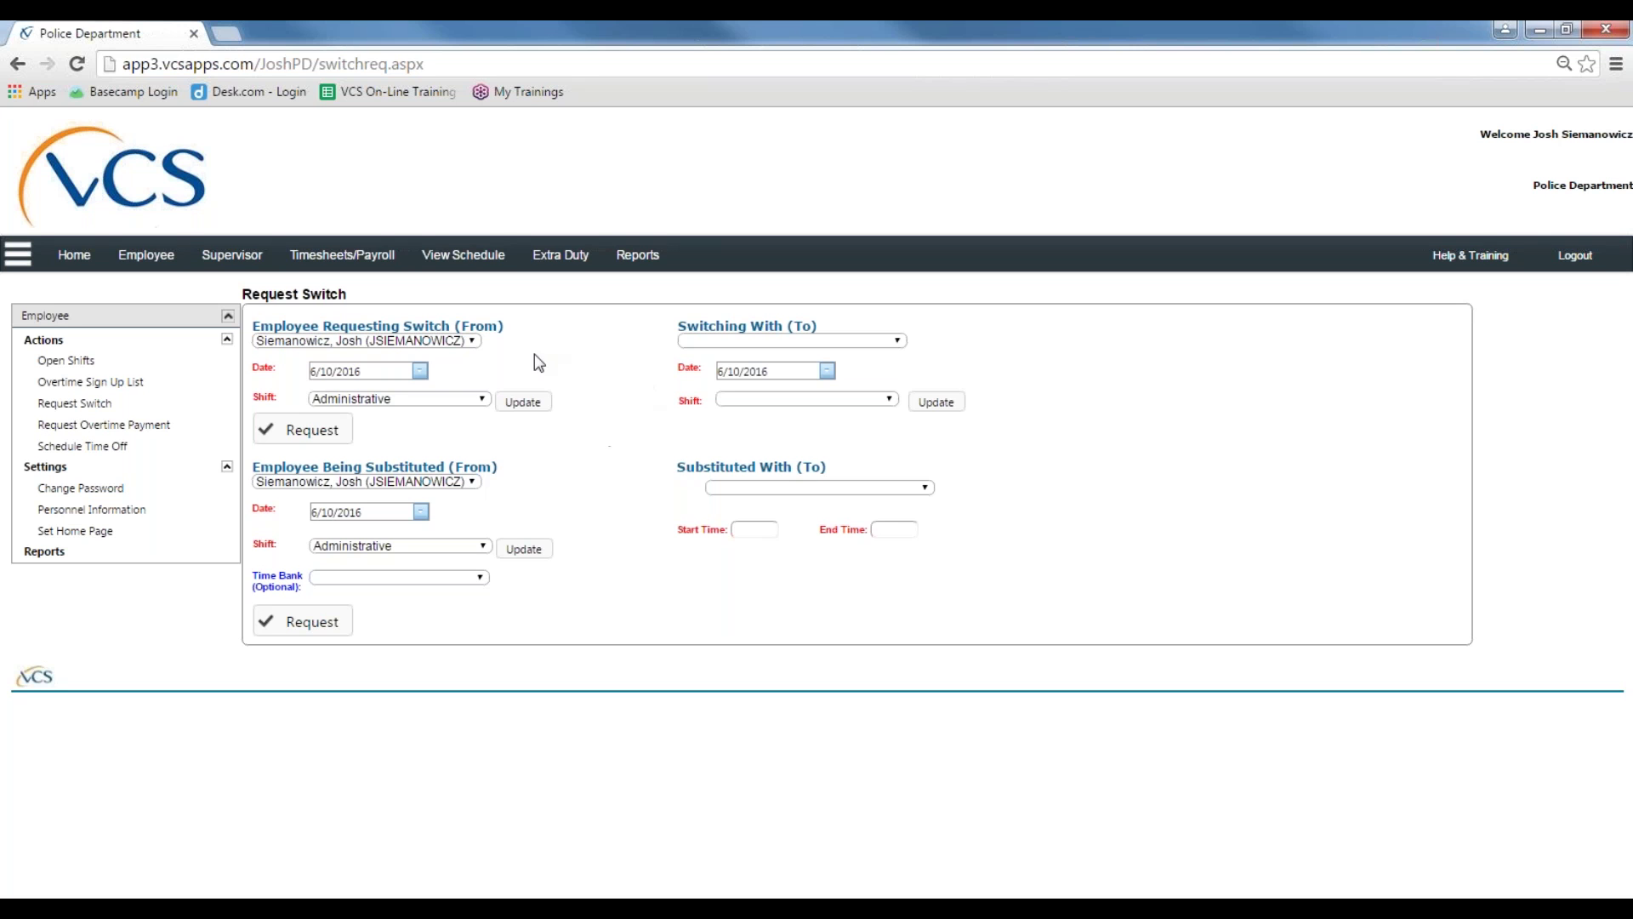
{"action": "left_click", "coordinate": [898, 340]}
{"action": "left_click", "coordinate": [898, 340]}
{"action": "left_click", "coordinate": [504, 407]}
{"action": "left_click", "coordinate": [466, 399]}
{"action": "left_click", "coordinate": [403, 417]}
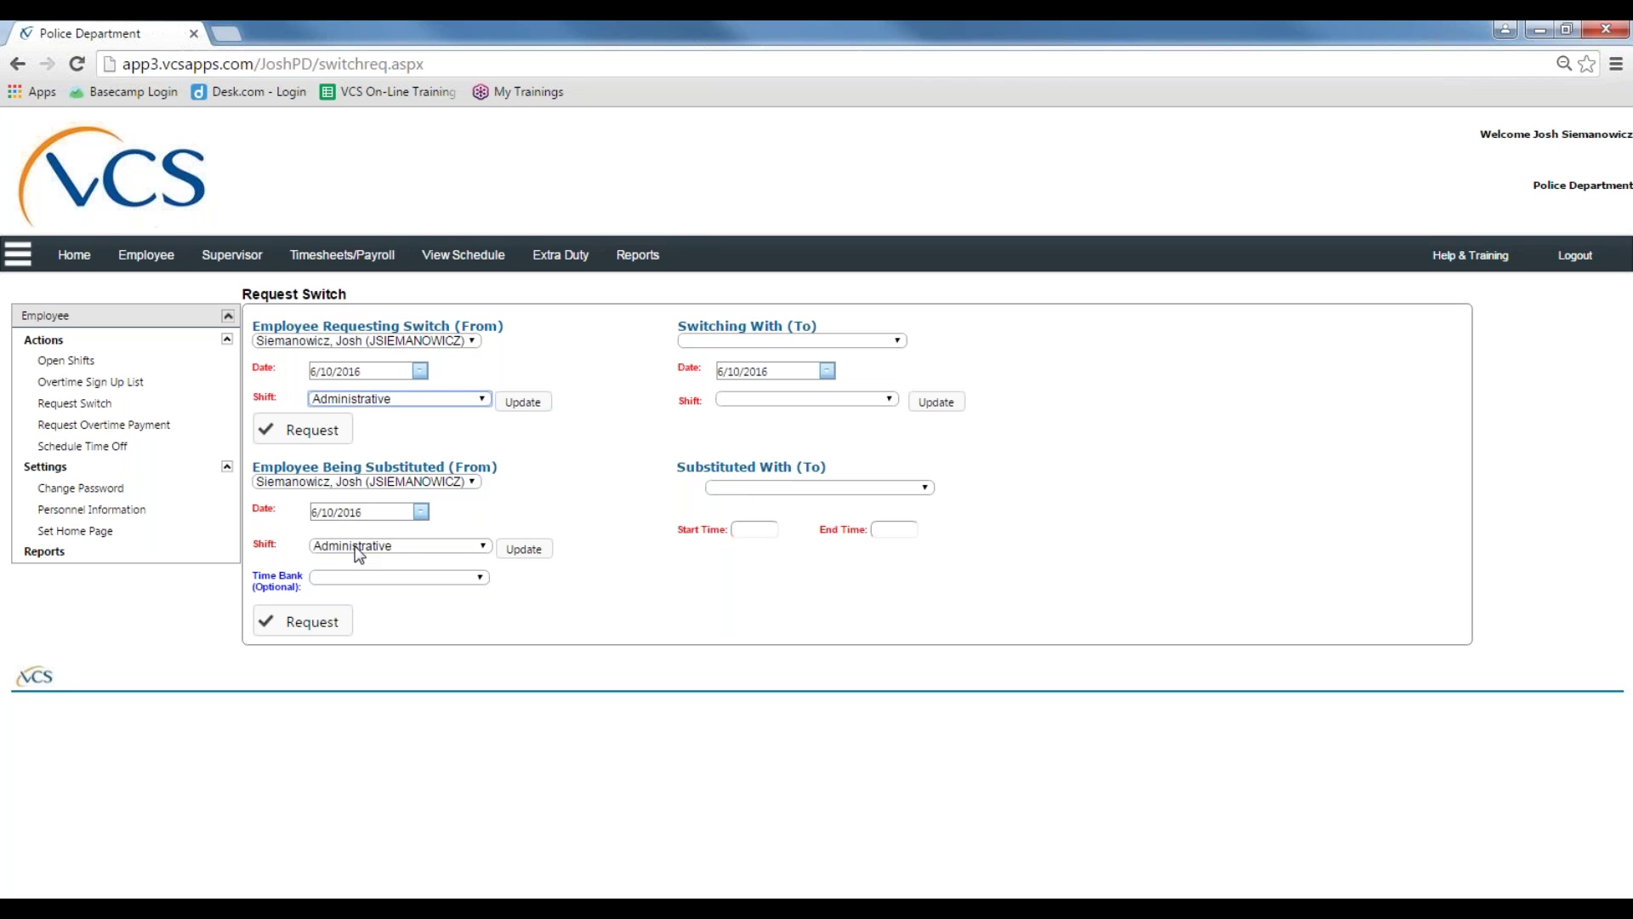
Step: Date the substituted shift 6/29/2016 and select the Administrative shift
{"action": "left_click", "coordinate": [422, 513]}
{"action": "left_click", "coordinate": [500, 597]}
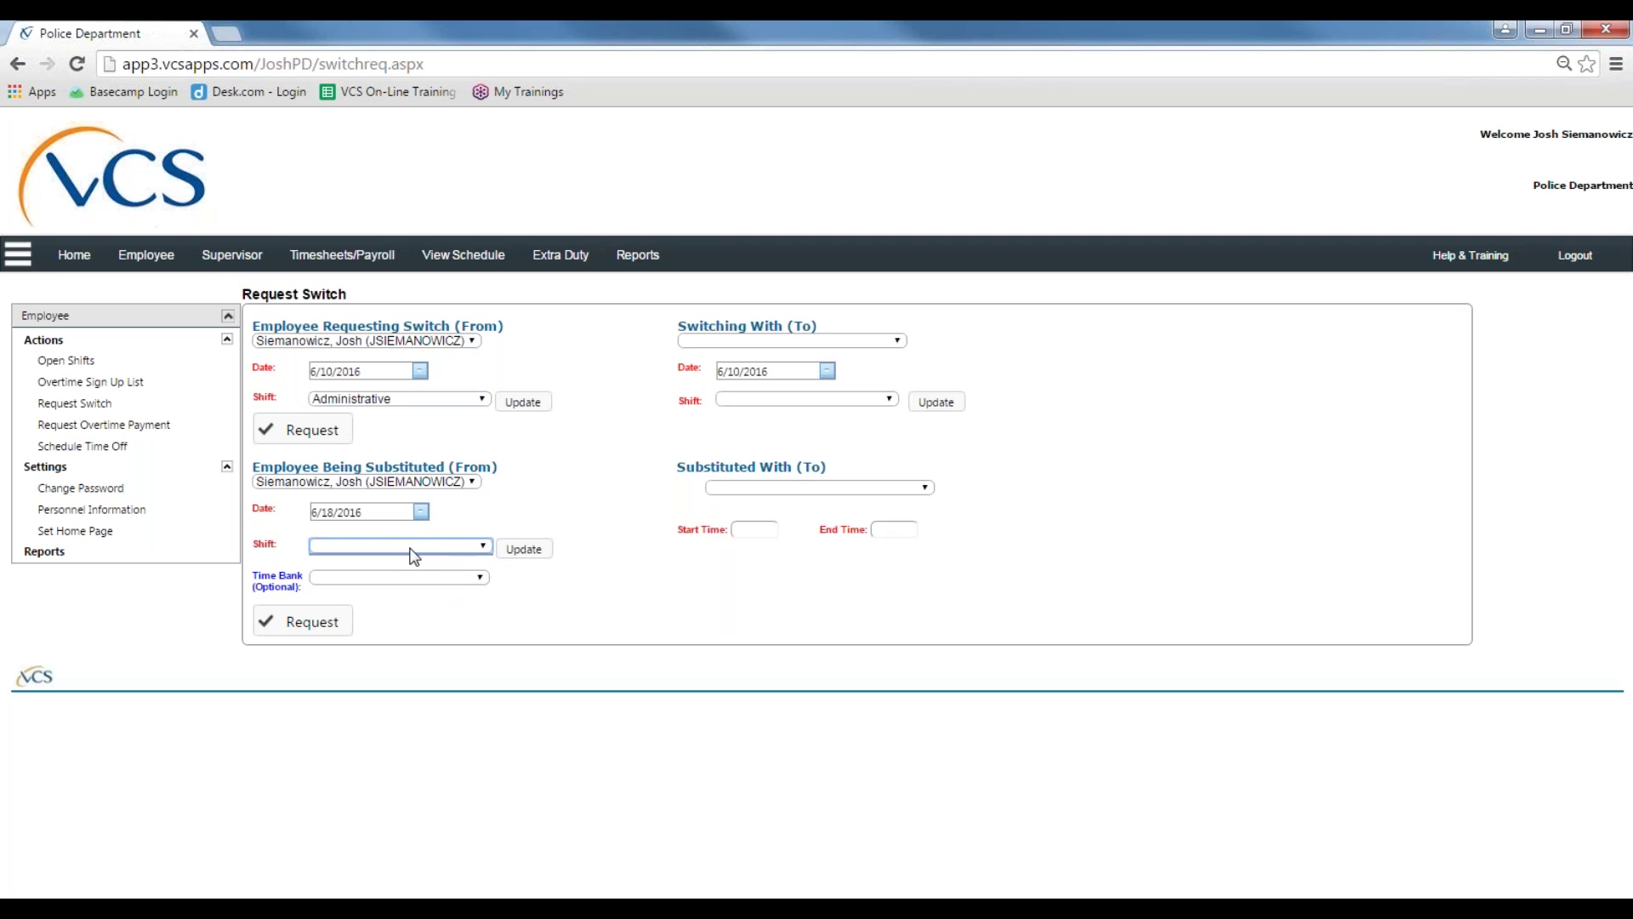
{"action": "left_click", "coordinate": [421, 512]}
{"action": "left_click", "coordinate": [413, 622]}
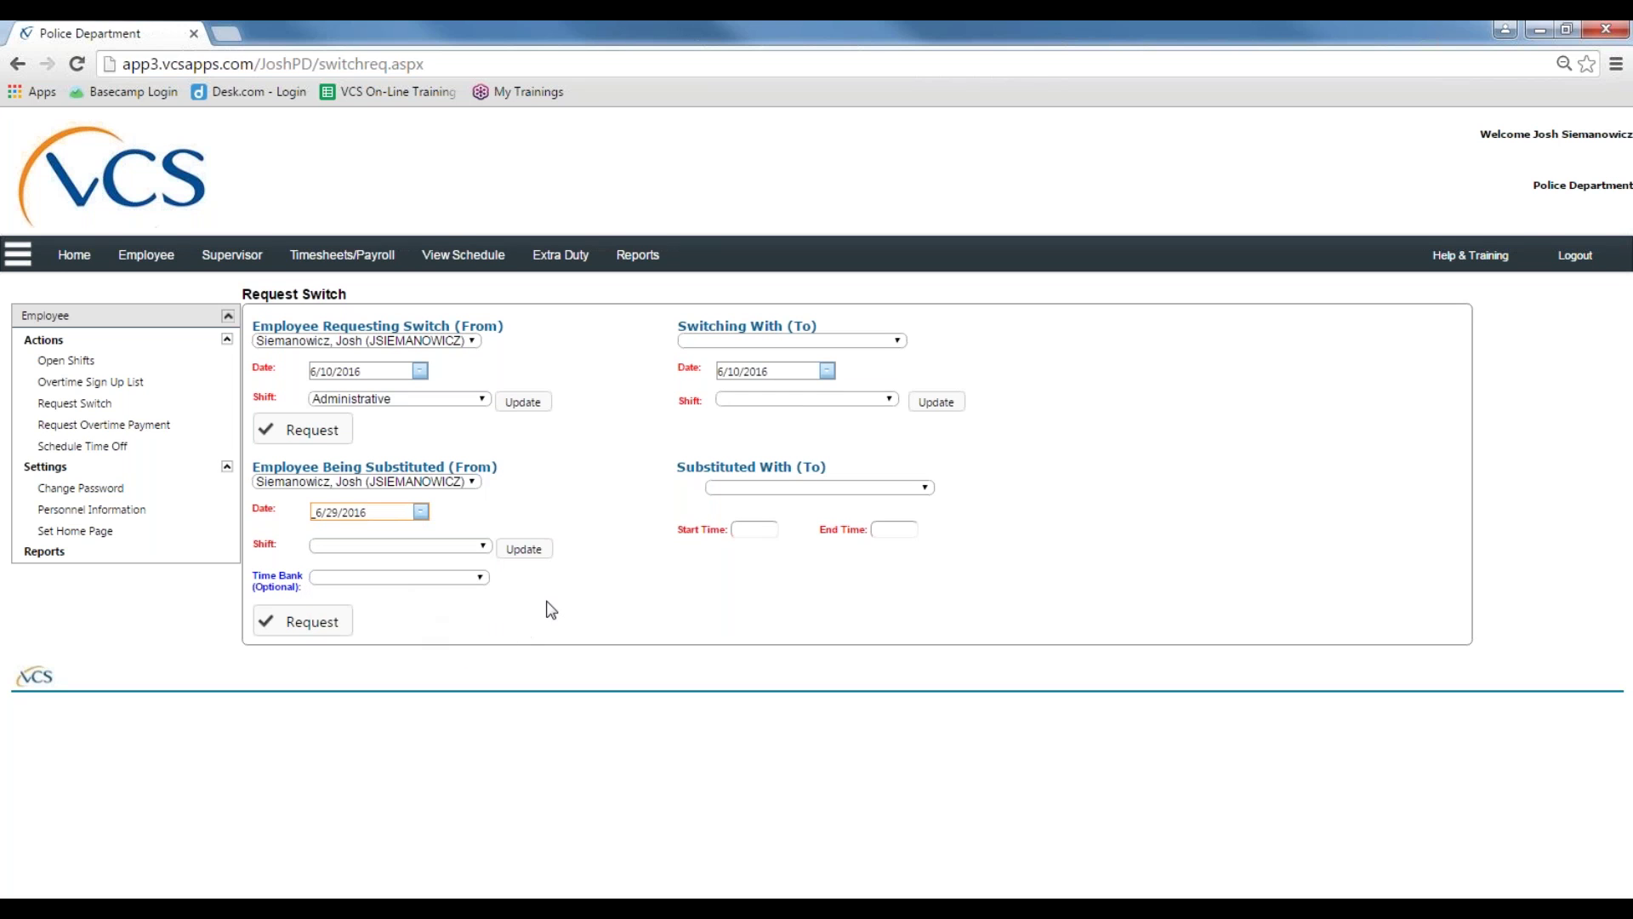
{"action": "left_click", "coordinate": [396, 545]}
{"action": "left_click", "coordinate": [386, 560]}
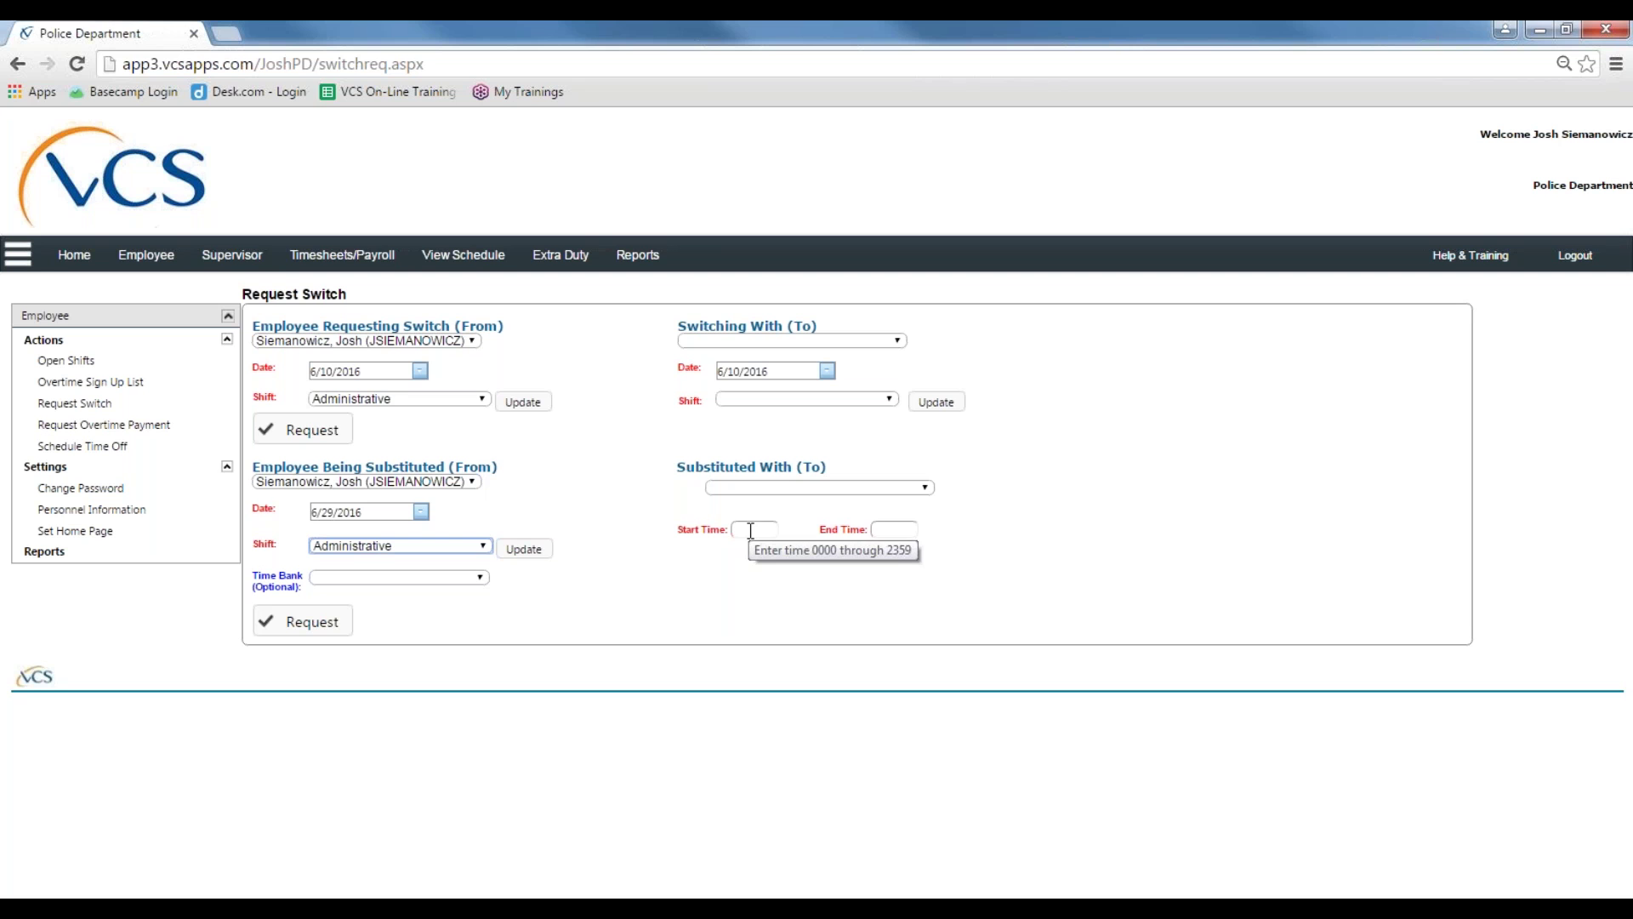
Step: Check the substitution start and end time fields and view the Time Bank options
{"action": "left_click", "coordinate": [881, 532]}
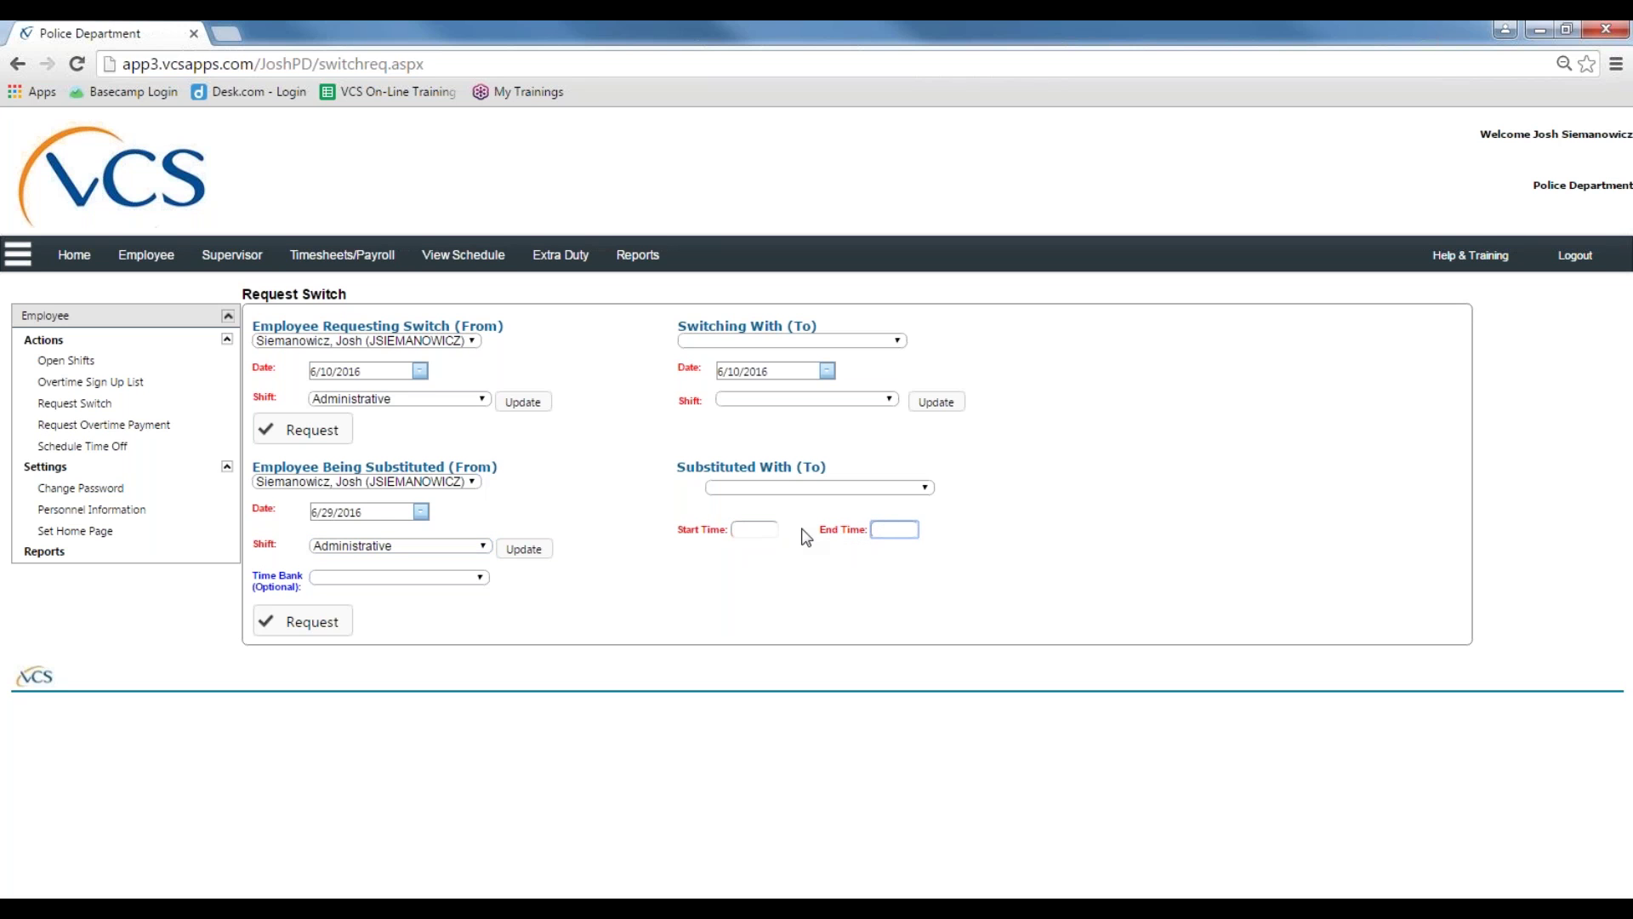
{"action": "left_click", "coordinate": [765, 529]}
{"action": "left_click", "coordinate": [877, 534]}
{"action": "left_click", "coordinate": [752, 530]}
{"action": "left_click", "coordinate": [880, 532]}
{"action": "left_click", "coordinate": [735, 527]}
{"action": "left_click", "coordinate": [882, 526]}
{"action": "left_click", "coordinate": [427, 580]}
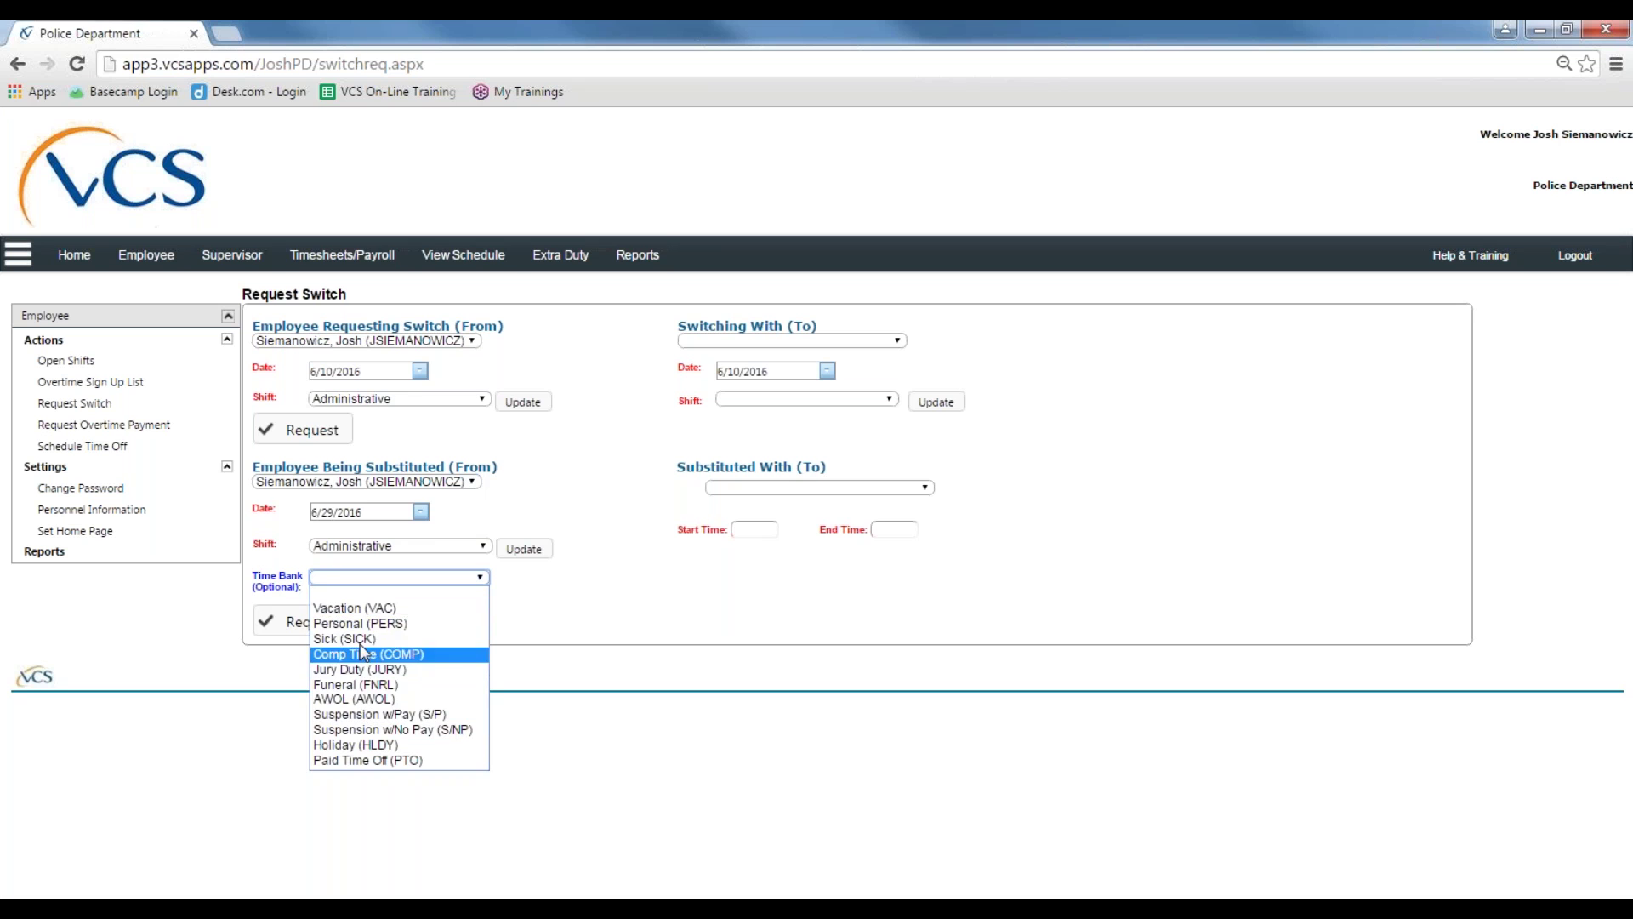
Step: Browse the Time Bank list and leave it without choosing a time bank
{"action": "left_click", "coordinate": [579, 616]}
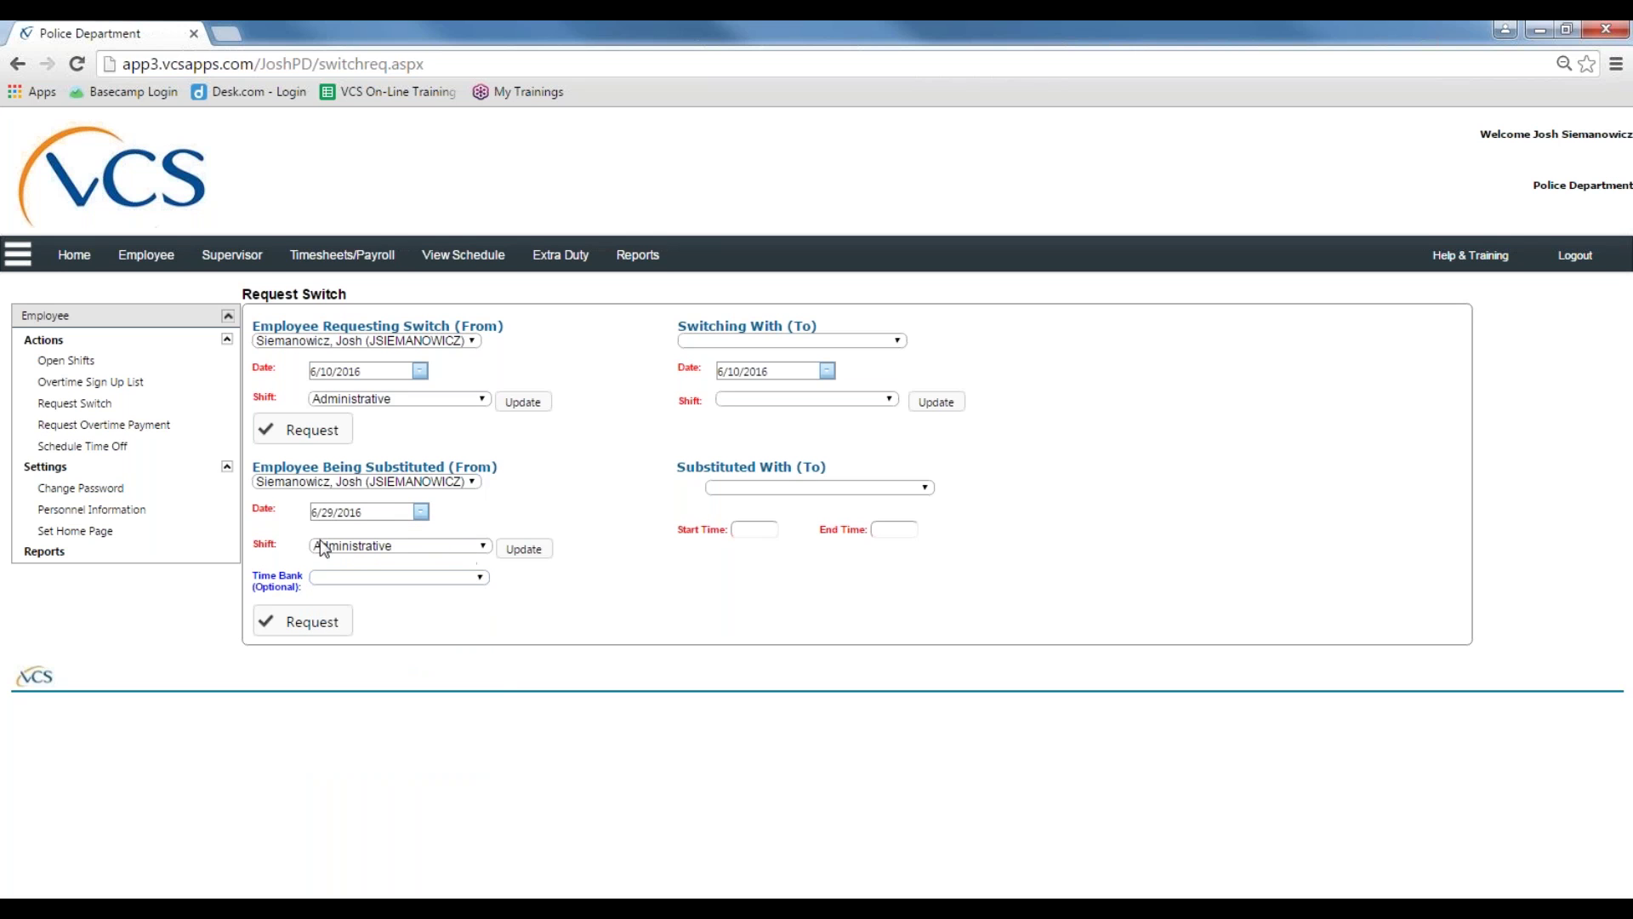
{"action": "left_click", "coordinate": [379, 583]}
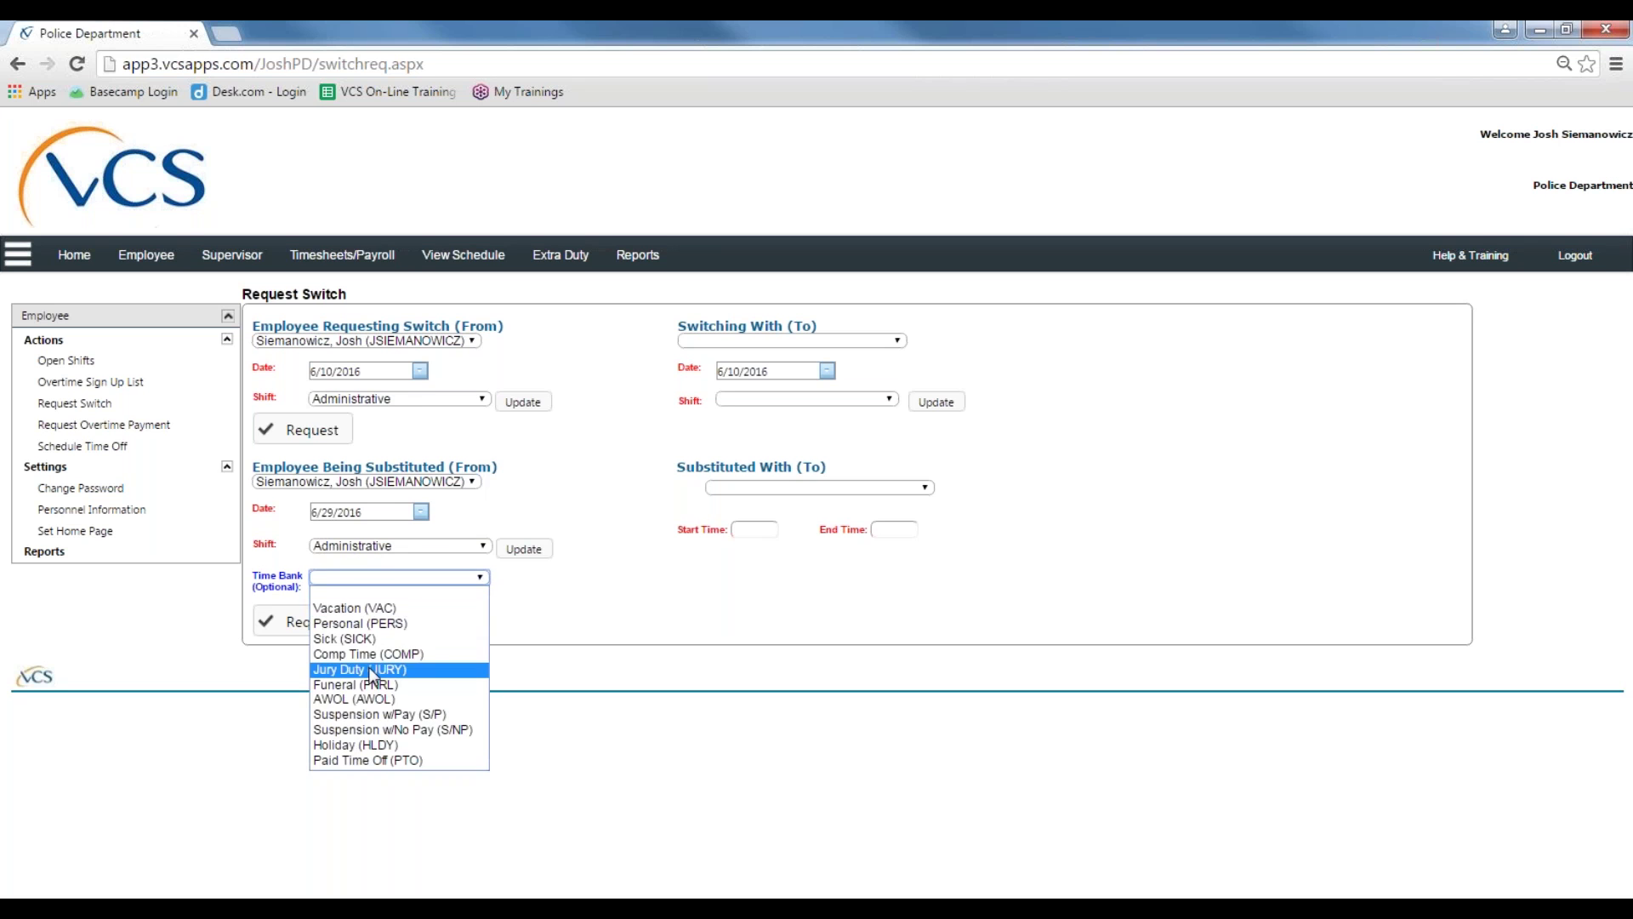
{"action": "left_click", "coordinate": [513, 619]}
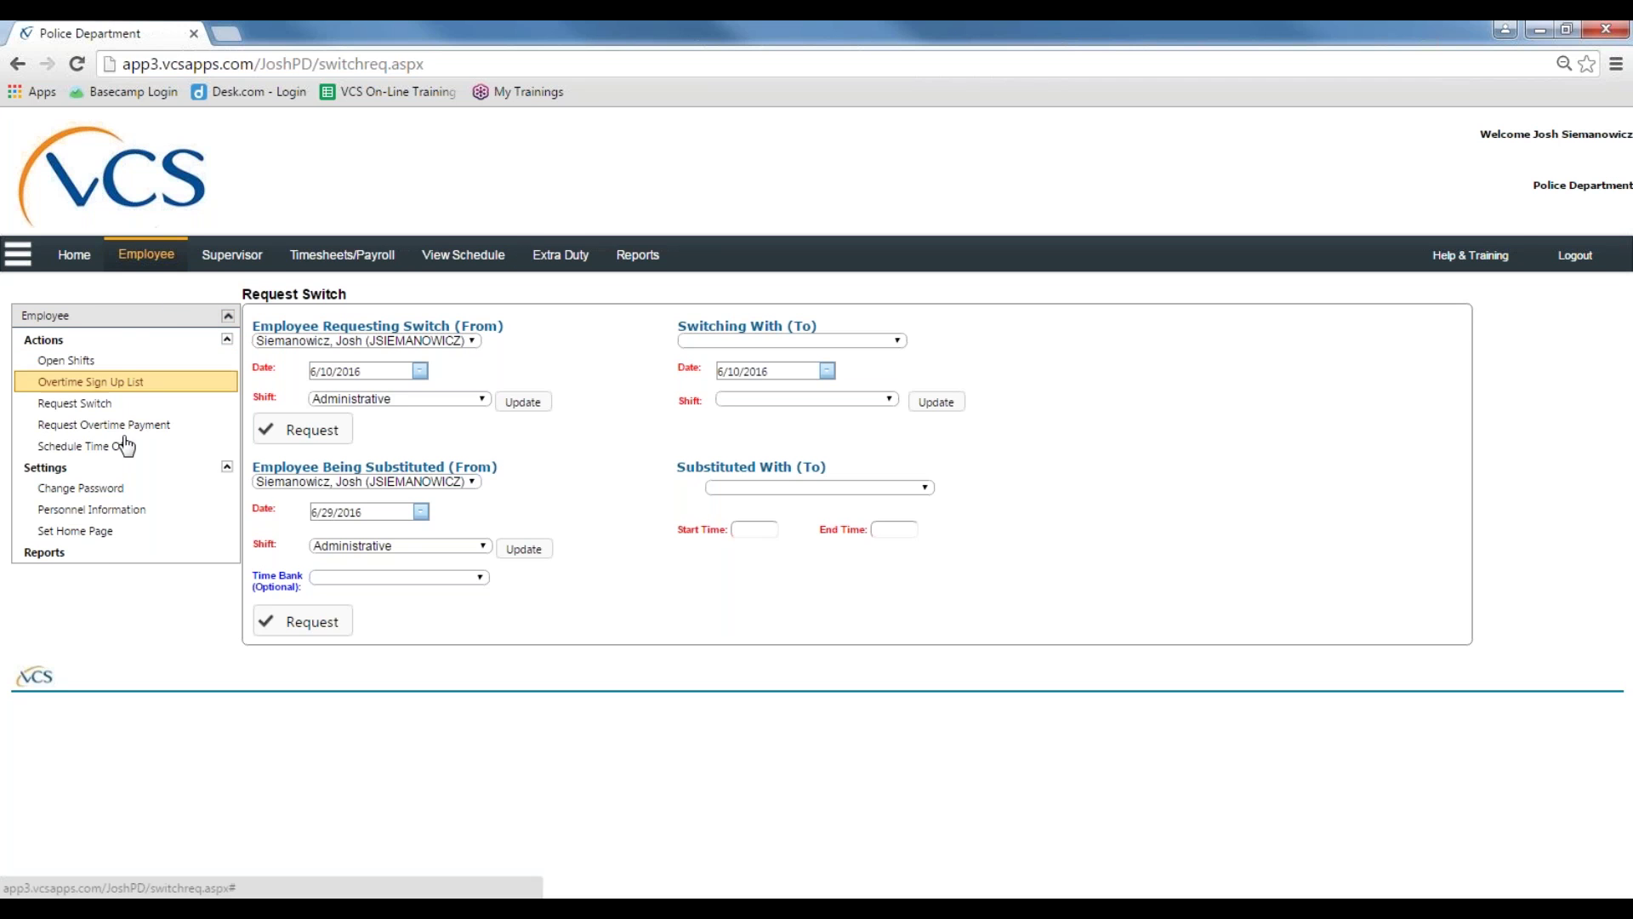
Step: Open Change Password and click into the Current Password and New Password fields
{"action": "left_click", "coordinate": [54, 491]}
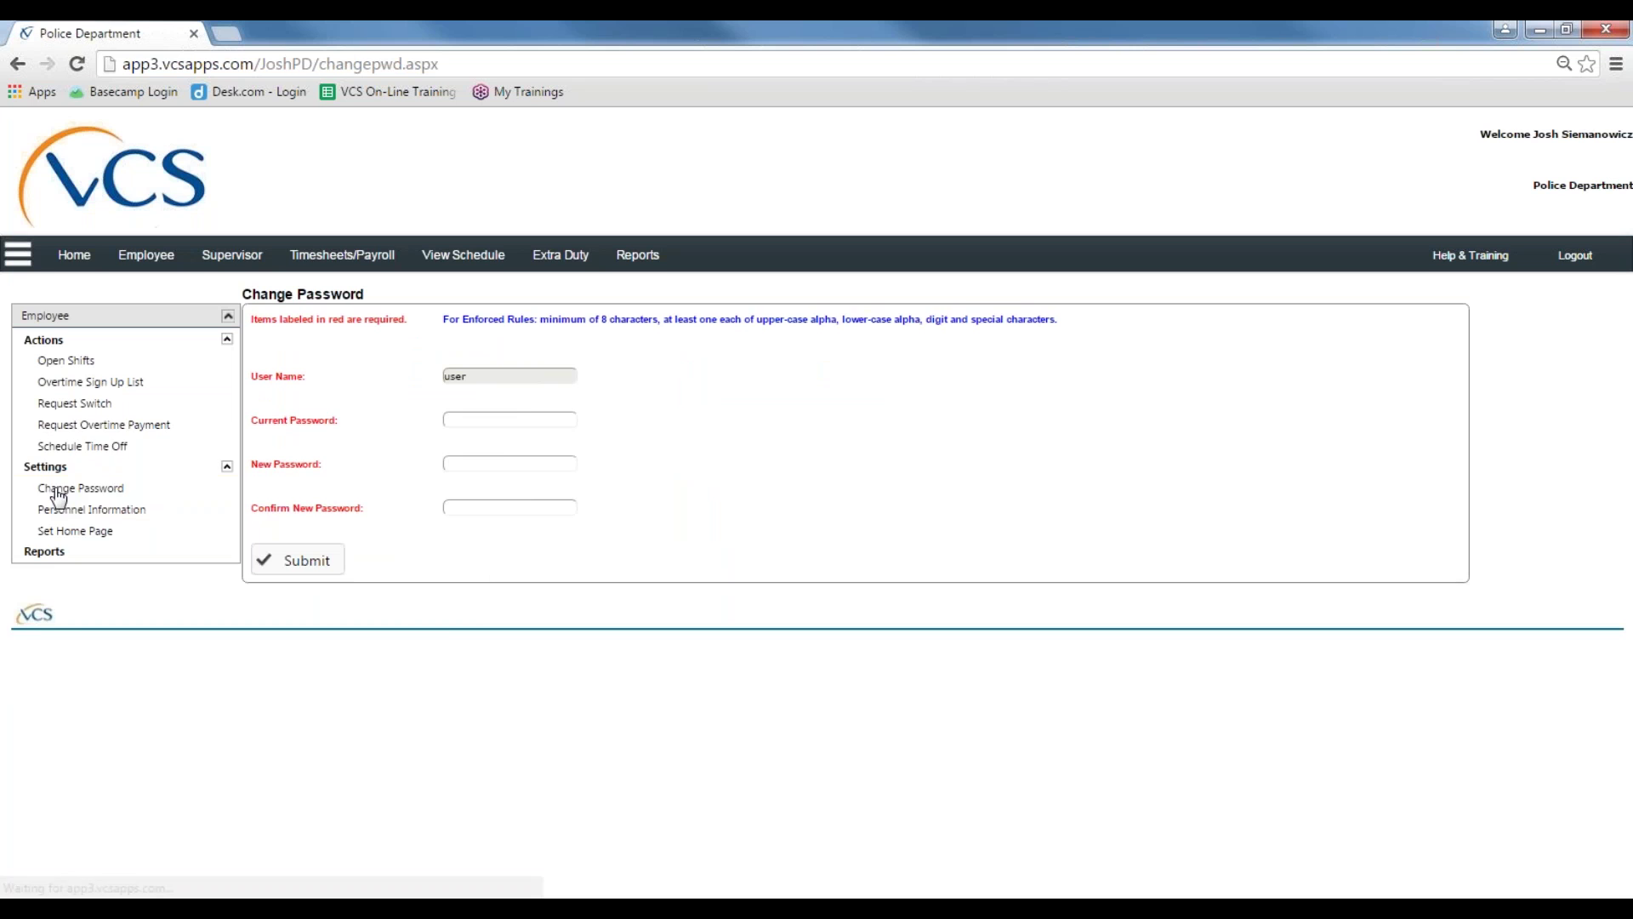
{"action": "left_click", "coordinate": [510, 420]}
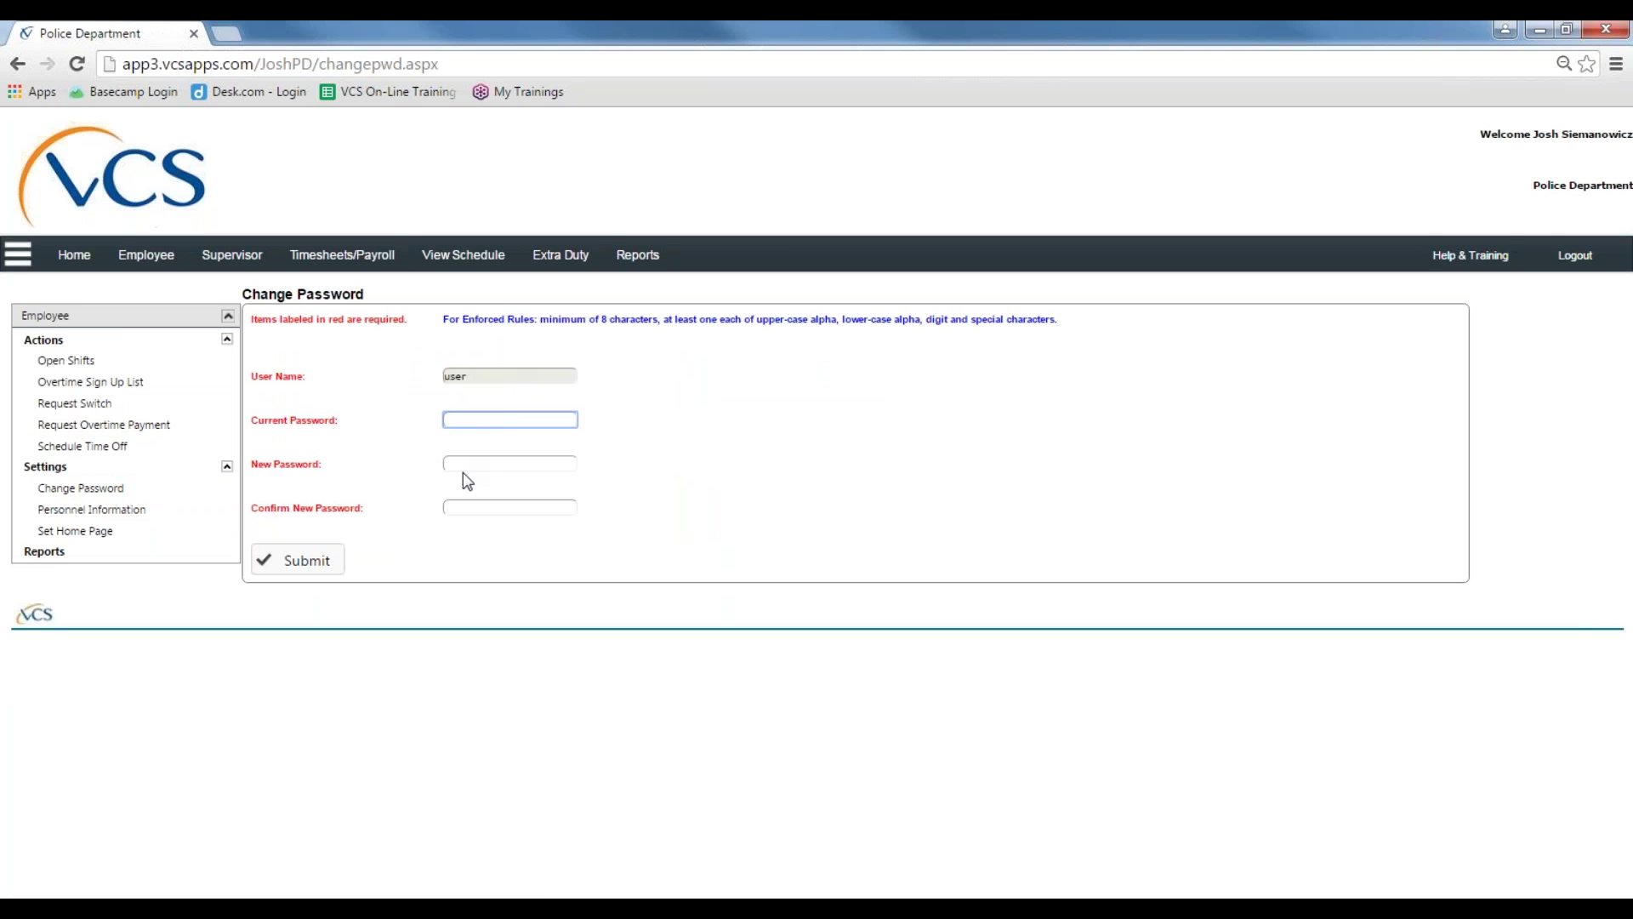
{"action": "left_click", "coordinate": [510, 464]}
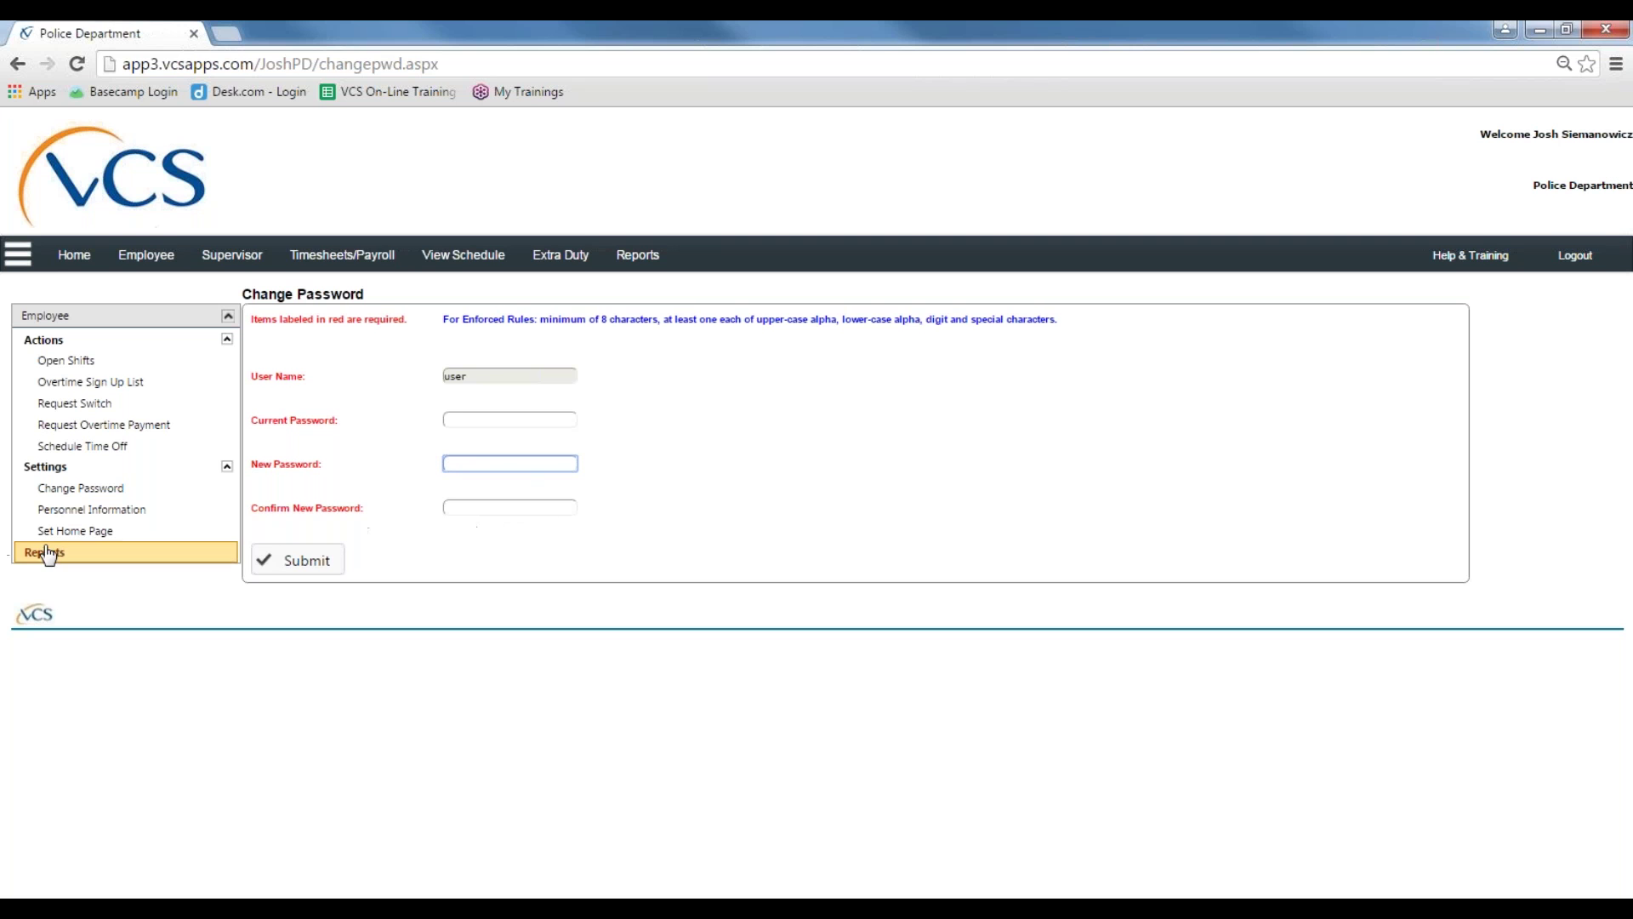
{"action": "left_click", "coordinate": [126, 514]}
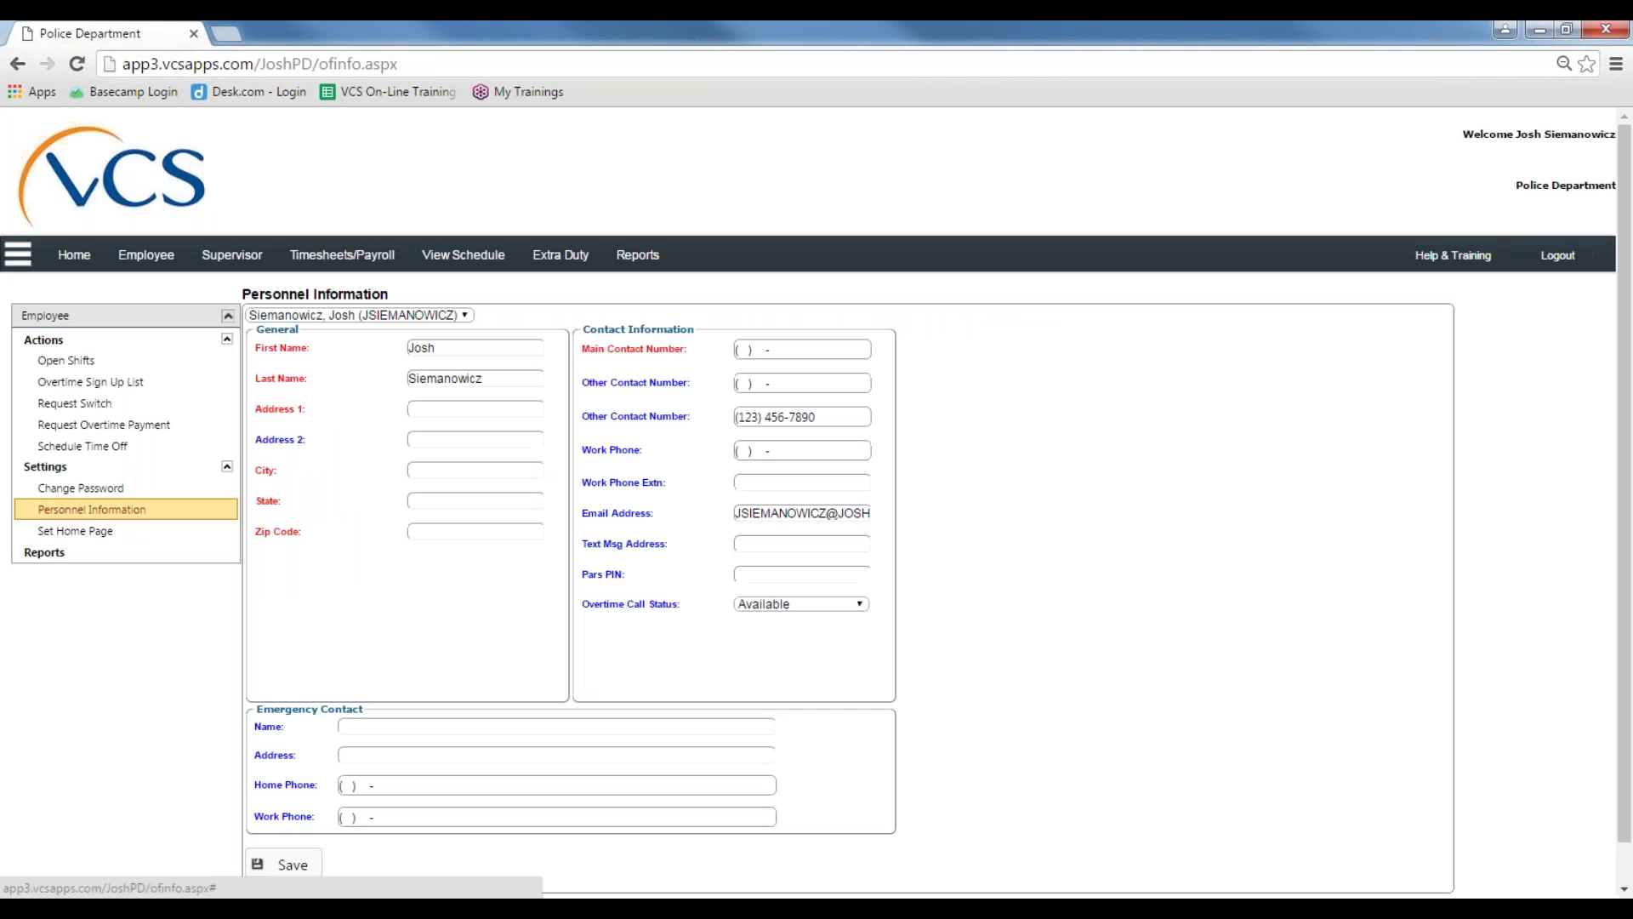
{"action": "scroll", "coordinate": [320, 499], "scroll_direction": "down", "scroll_amount": 1}
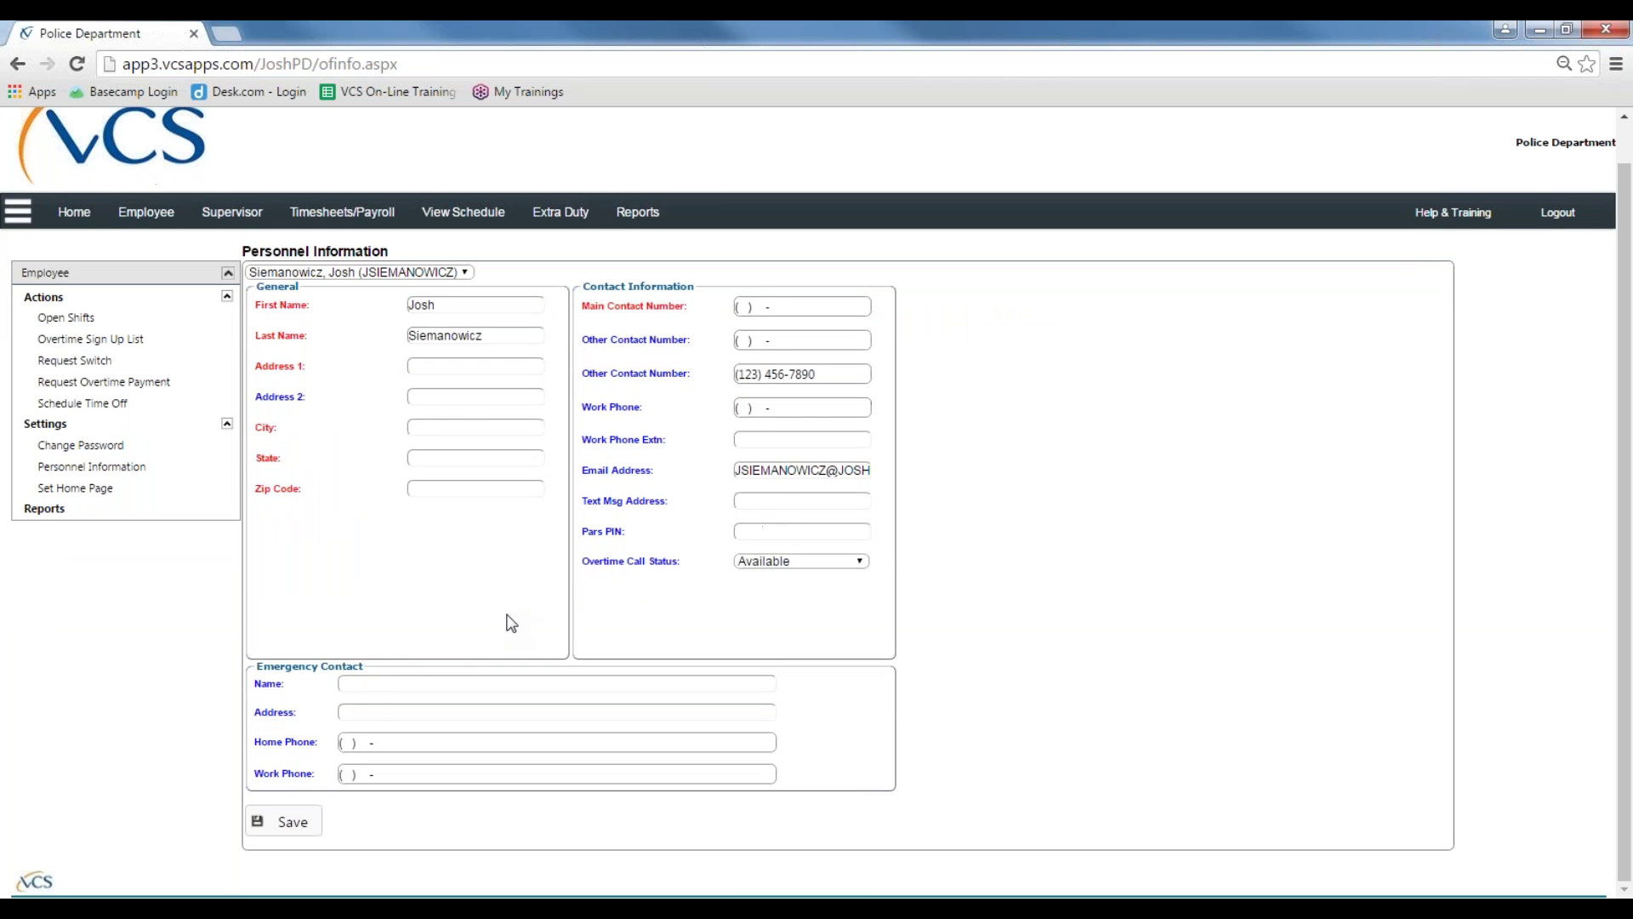
{"action": "left_click", "coordinate": [375, 683]}
{"action": "left_click", "coordinate": [355, 747]}
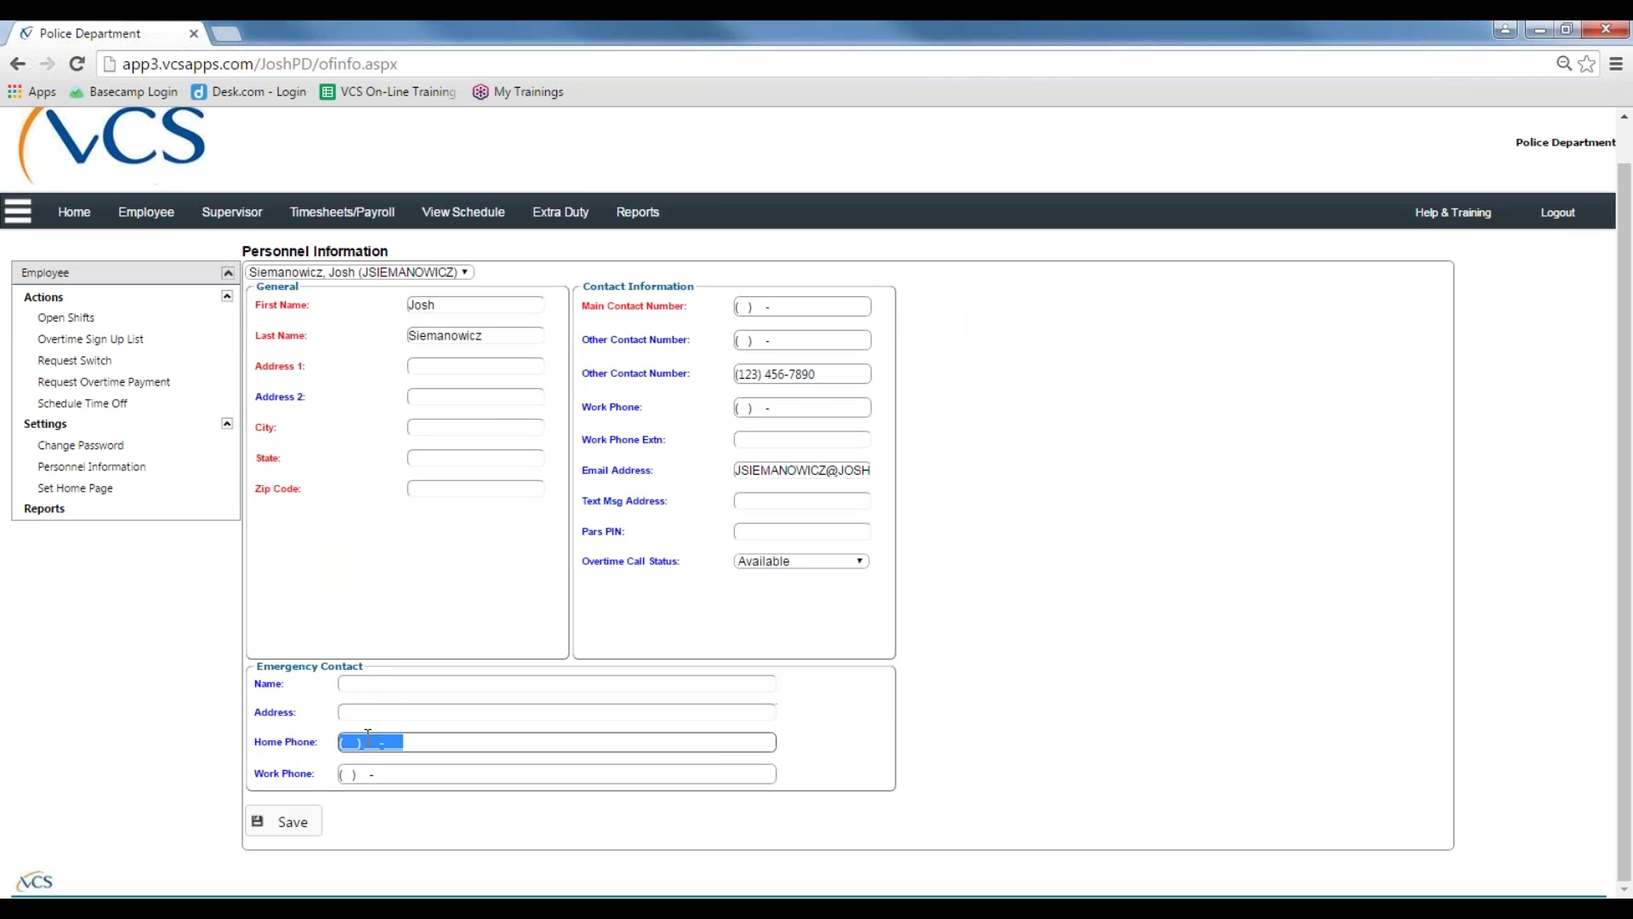
{"action": "left_click", "coordinate": [355, 747]}
{"action": "left_click", "coordinate": [294, 722]}
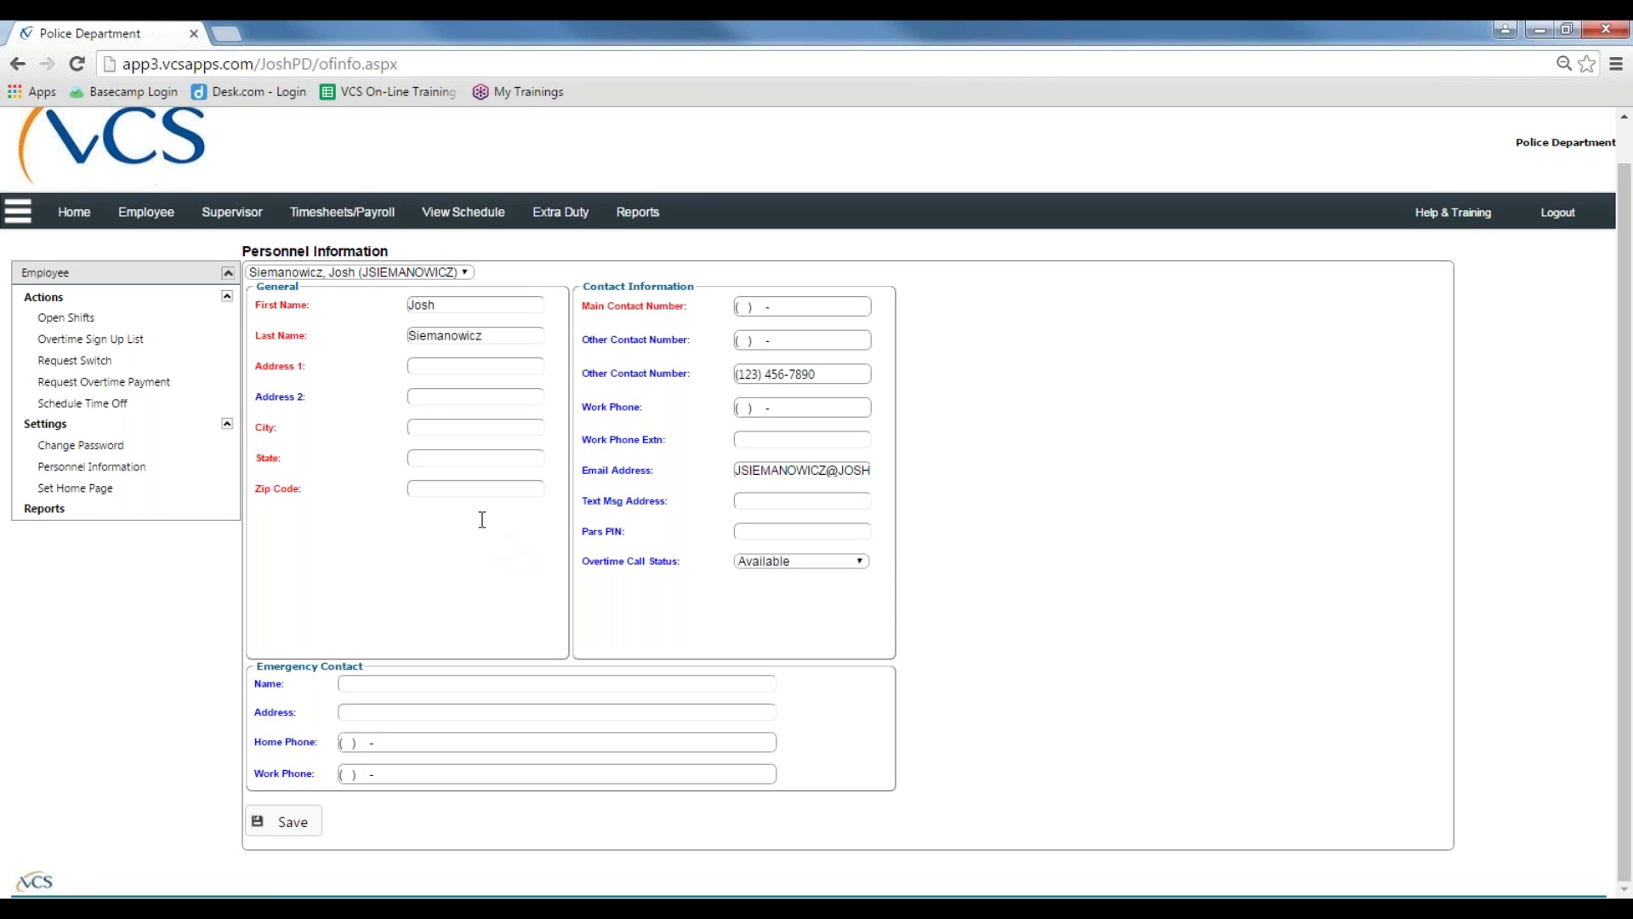
{"action": "left_click", "coordinate": [427, 371]}
{"action": "left_click", "coordinate": [424, 397]}
{"action": "left_click", "coordinate": [423, 427]}
{"action": "left_click", "coordinate": [425, 458]}
{"action": "left_click", "coordinate": [427, 488]}
Step: Set the home page preference to Daily Schedule and save it
{"action": "left_click", "coordinate": [108, 492]}
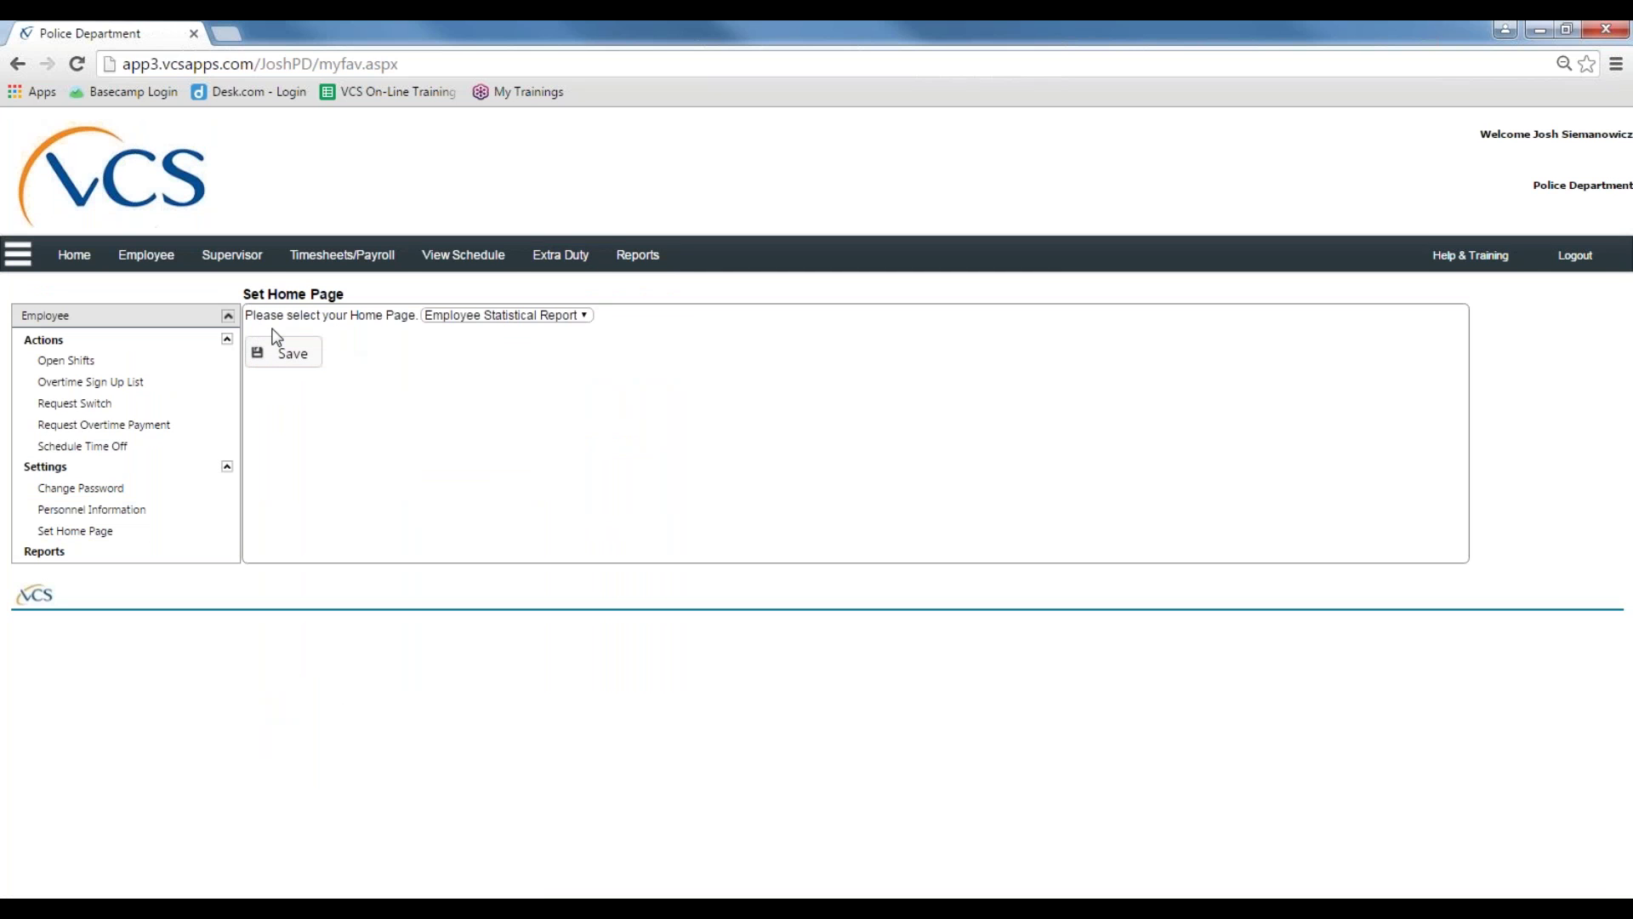
{"action": "left_click", "coordinate": [513, 316]}
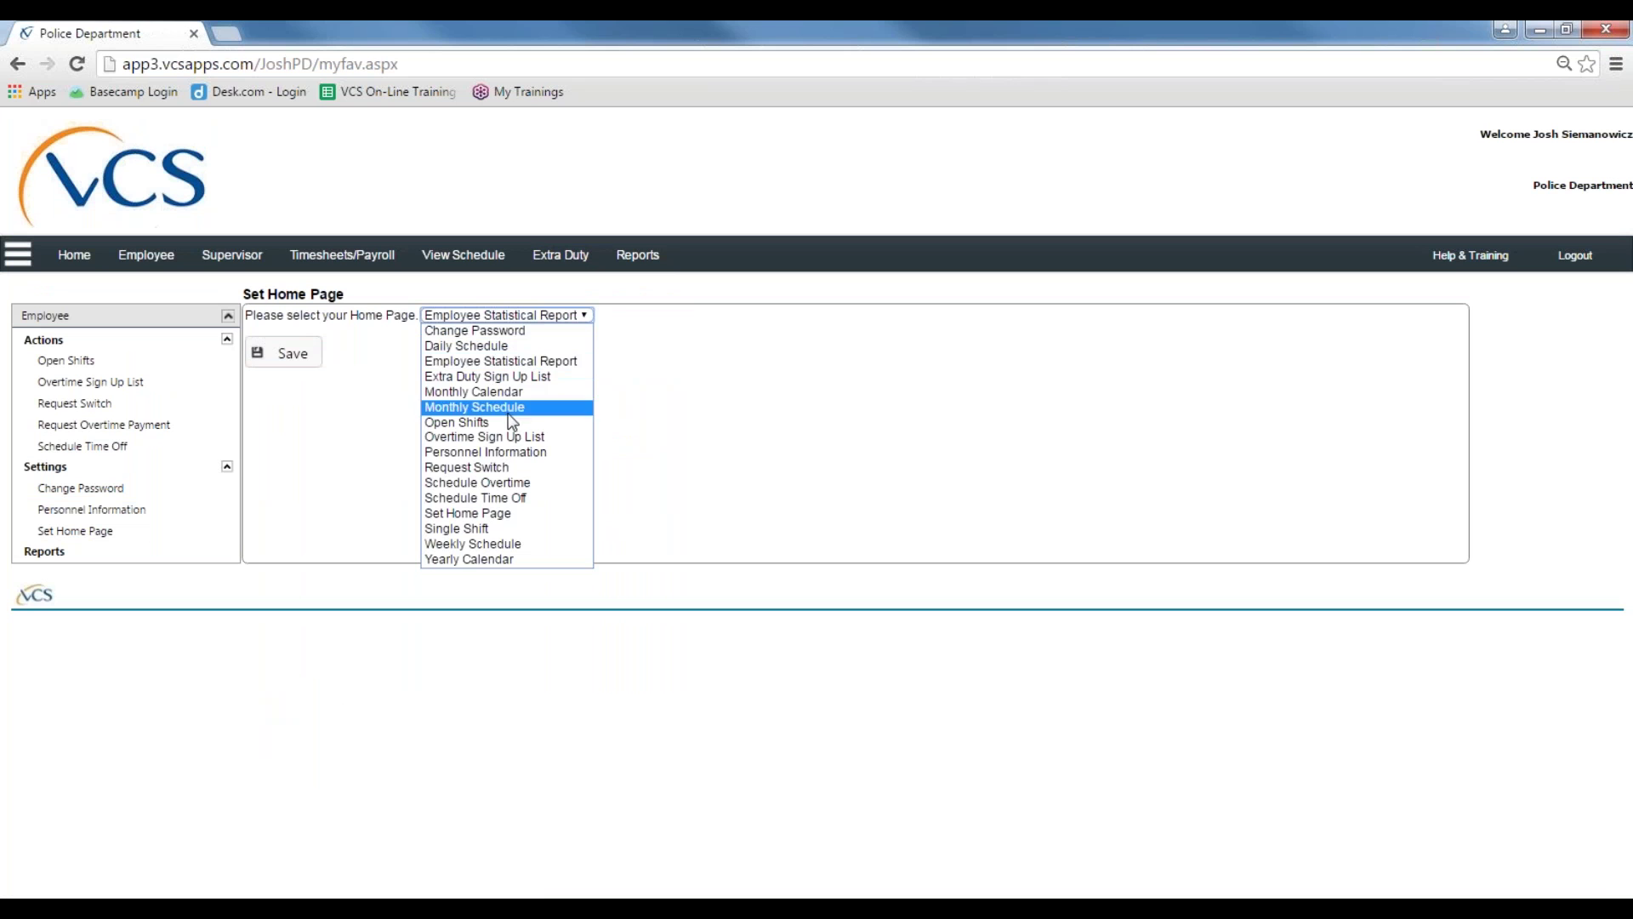
{"action": "left_click", "coordinate": [502, 346]}
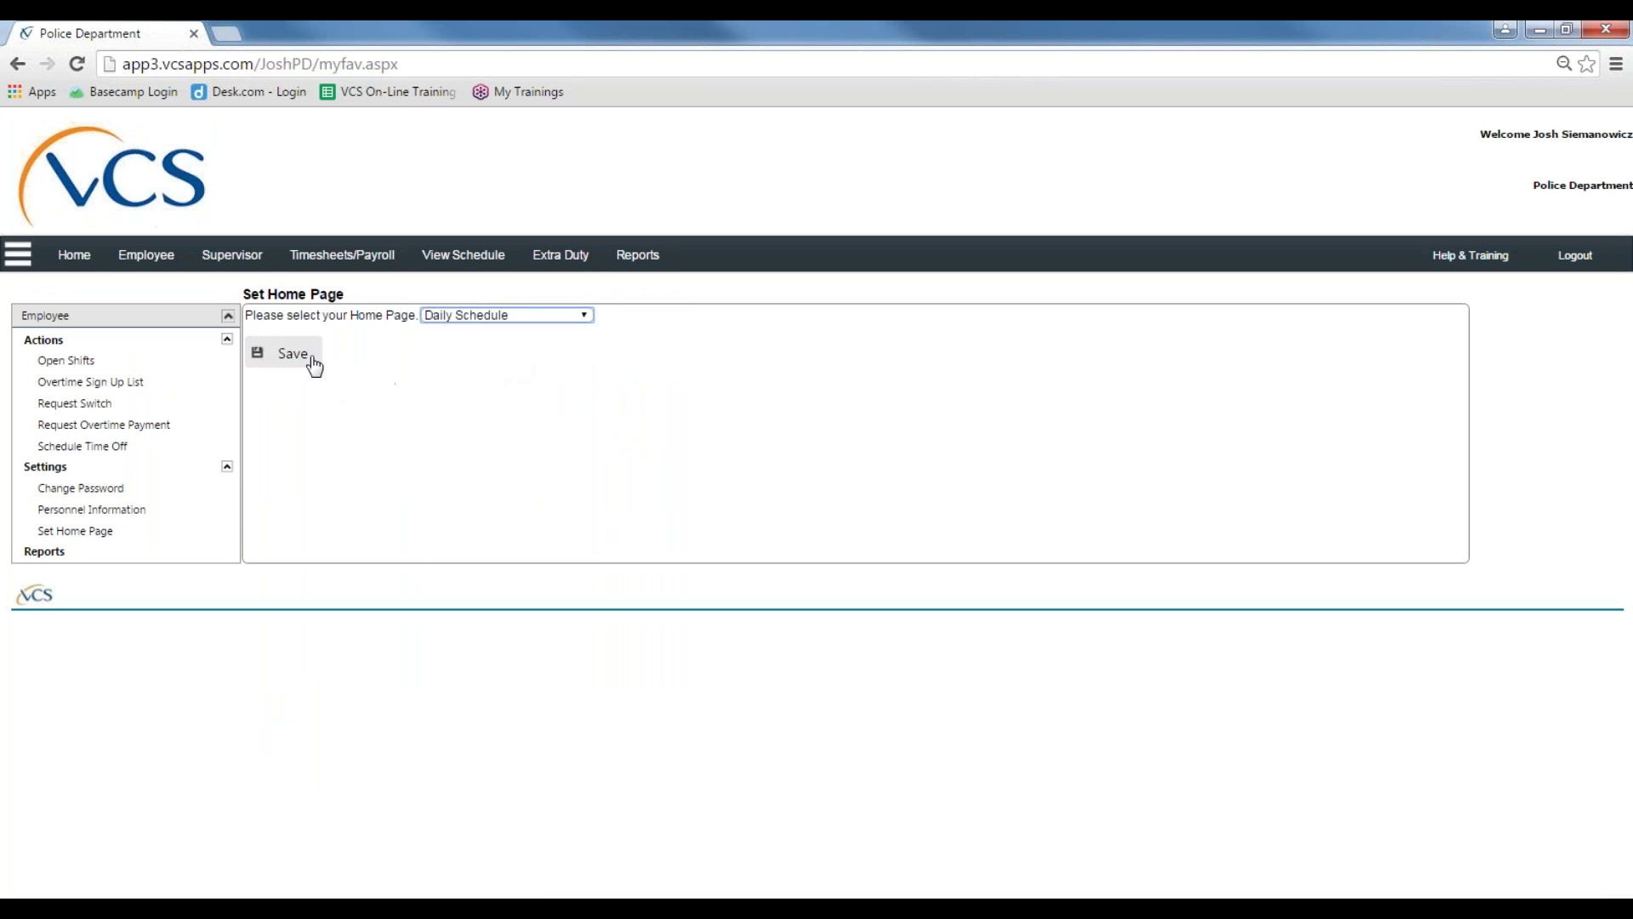
{"action": "left_click", "coordinate": [285, 353]}
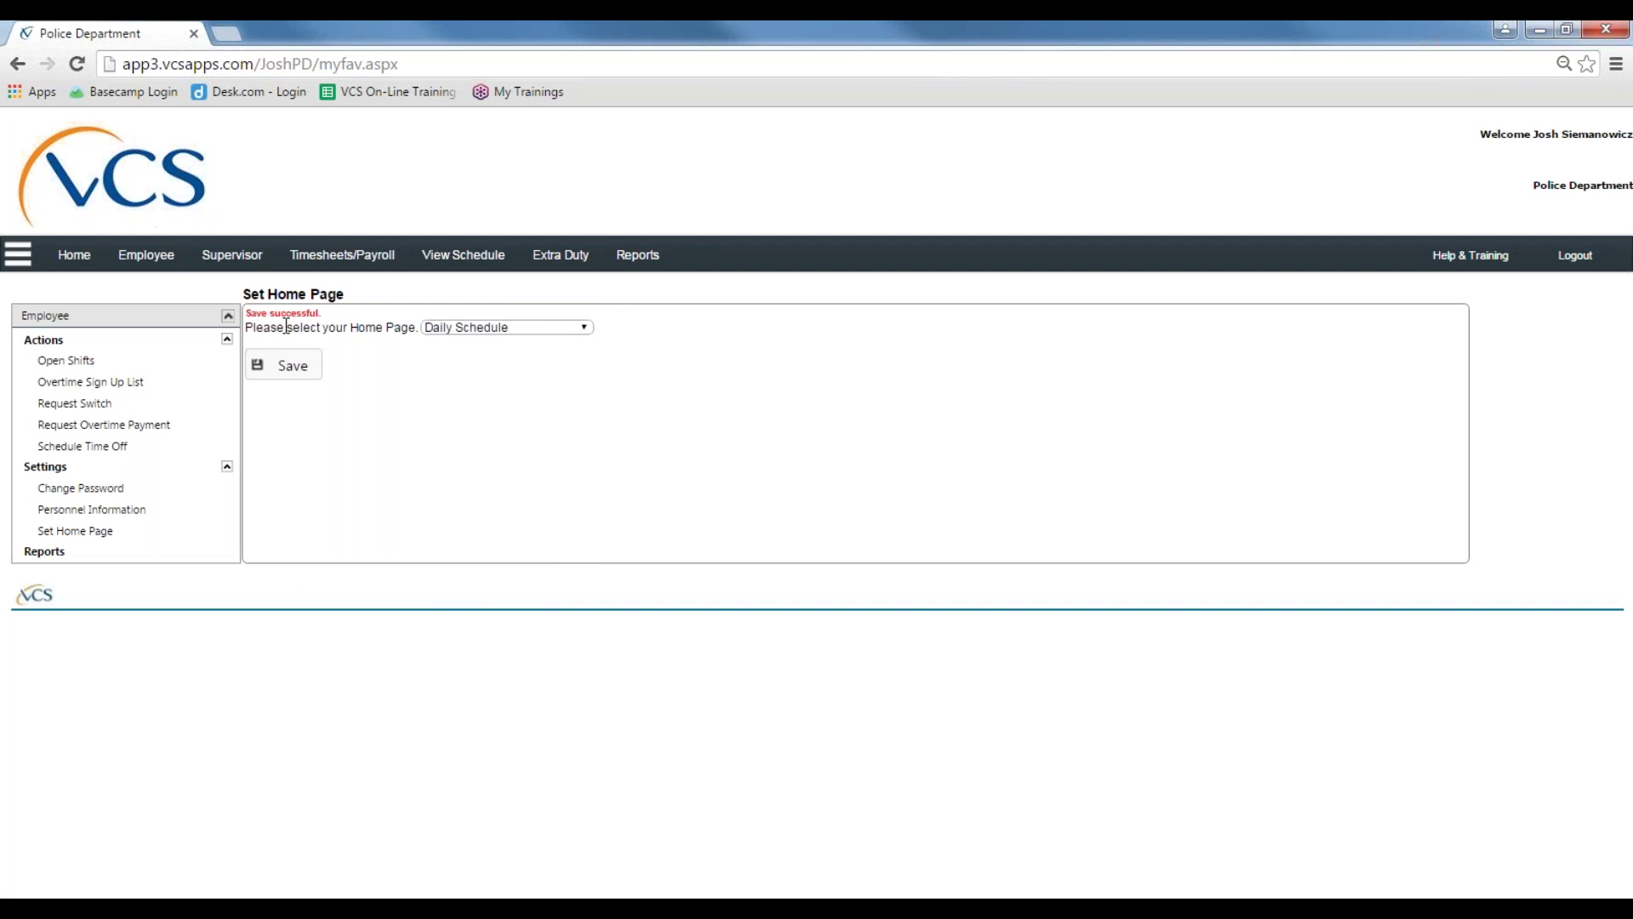
Step: Go Home, log out, and focus the user name field on the login page
{"action": "left_click", "coordinate": [89, 265]}
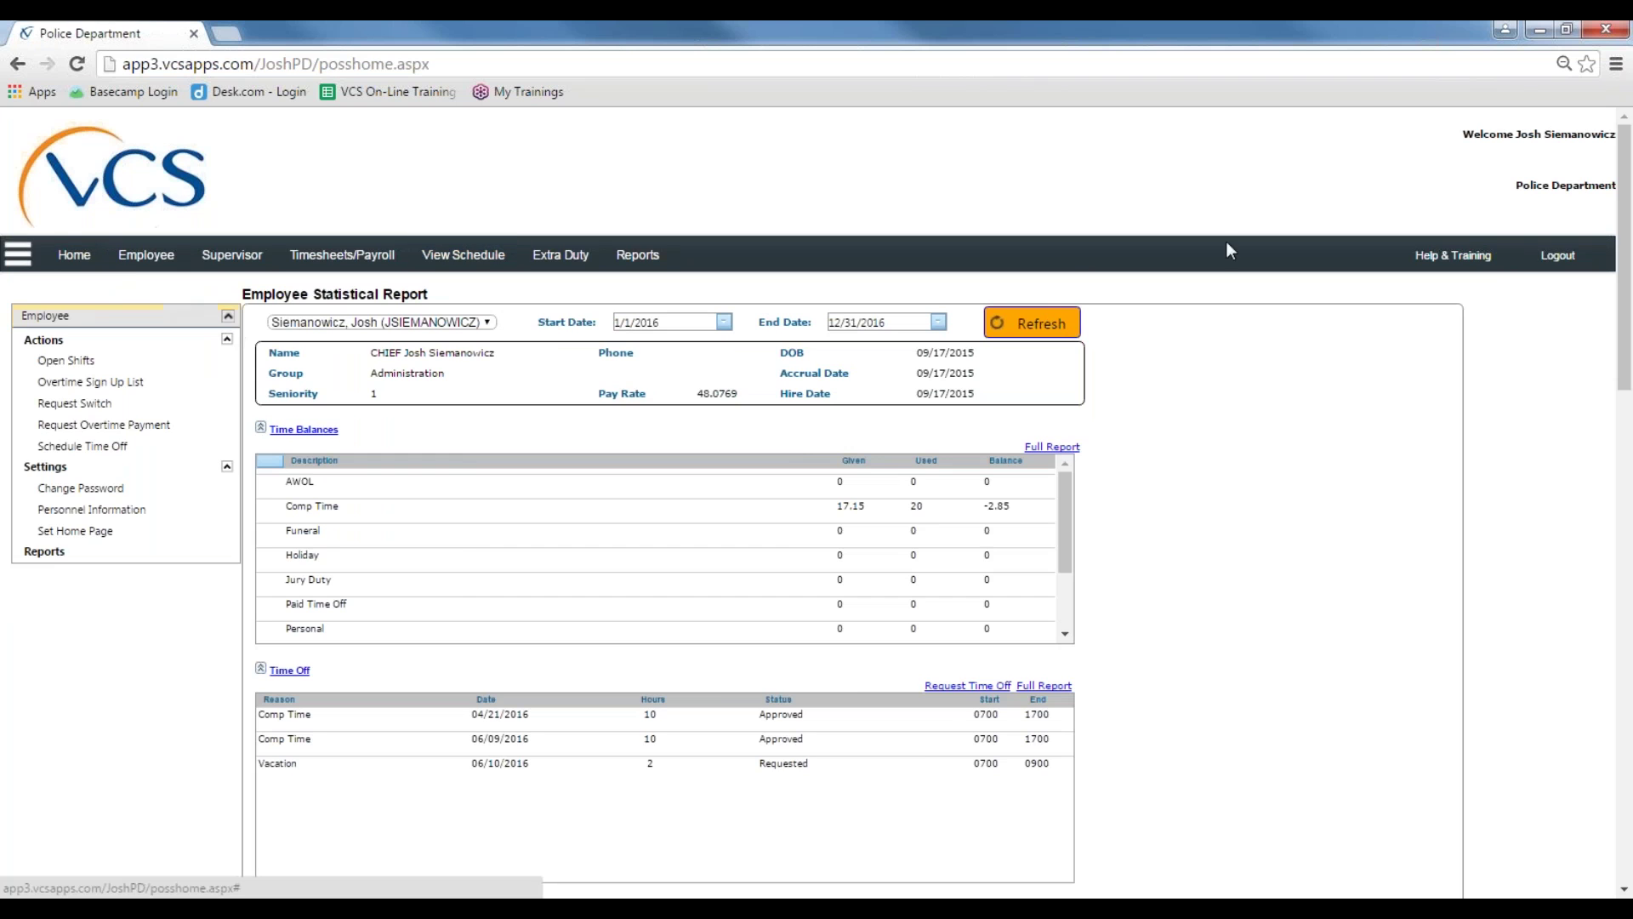
{"action": "left_click", "coordinate": [1542, 252]}
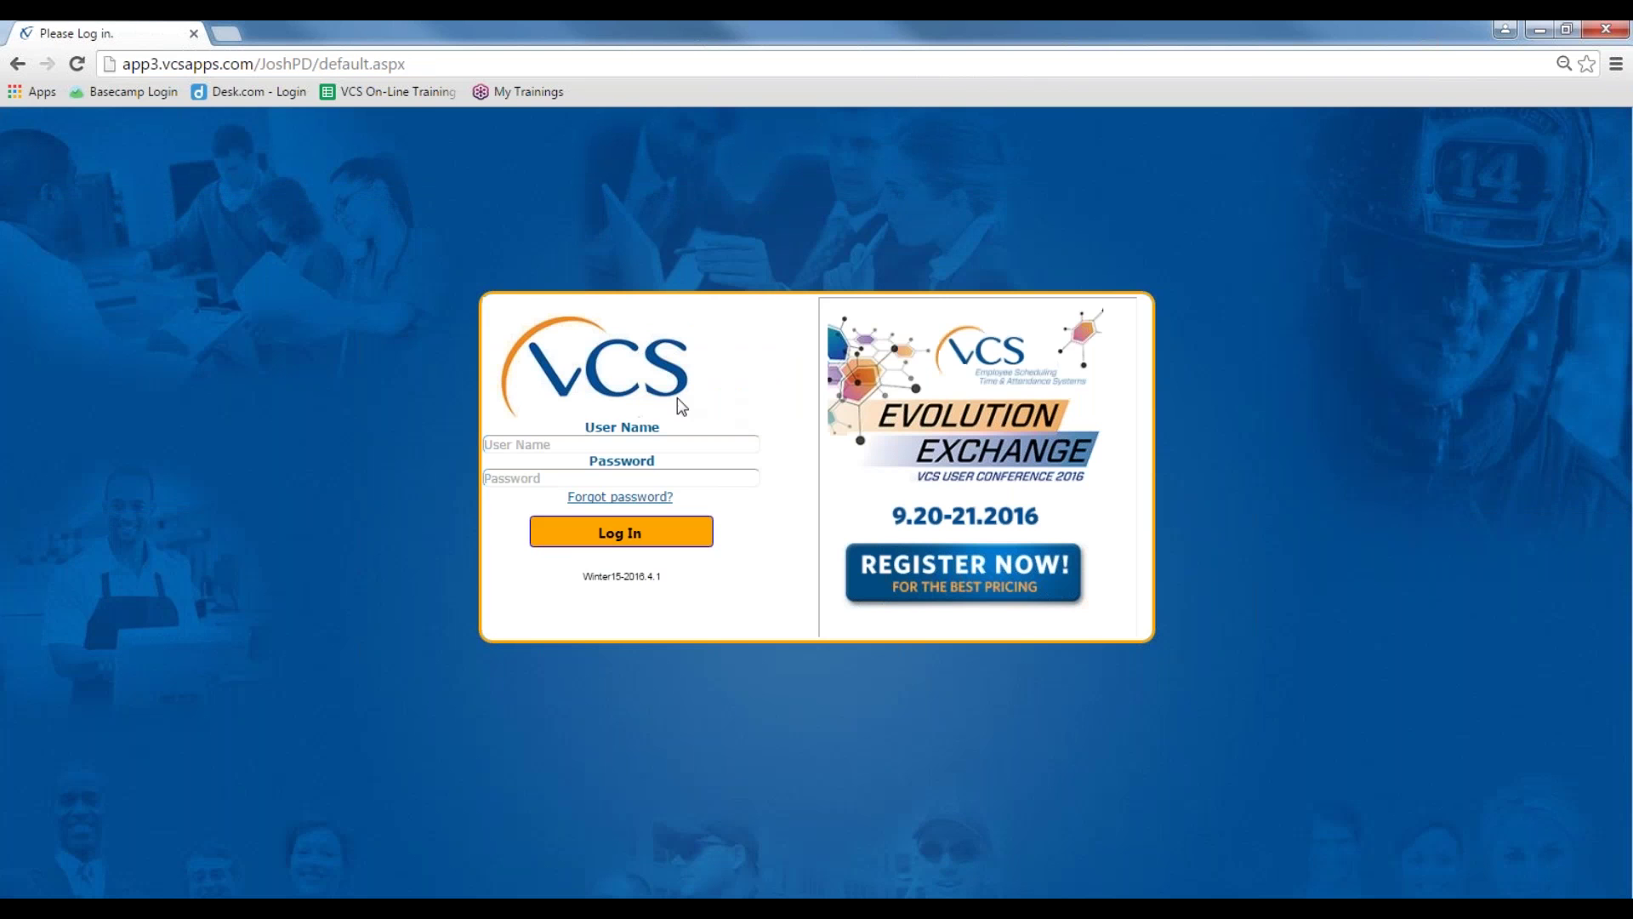
{"action": "left_click", "coordinate": [640, 437]}
Step: Log back in with the user name and password, landing on the 06/10/2016 Daily Schedule
{"action": "type", "text": "user"}
{"action": "key", "text": "Tab"}
{"action": "type", "text": "user"}
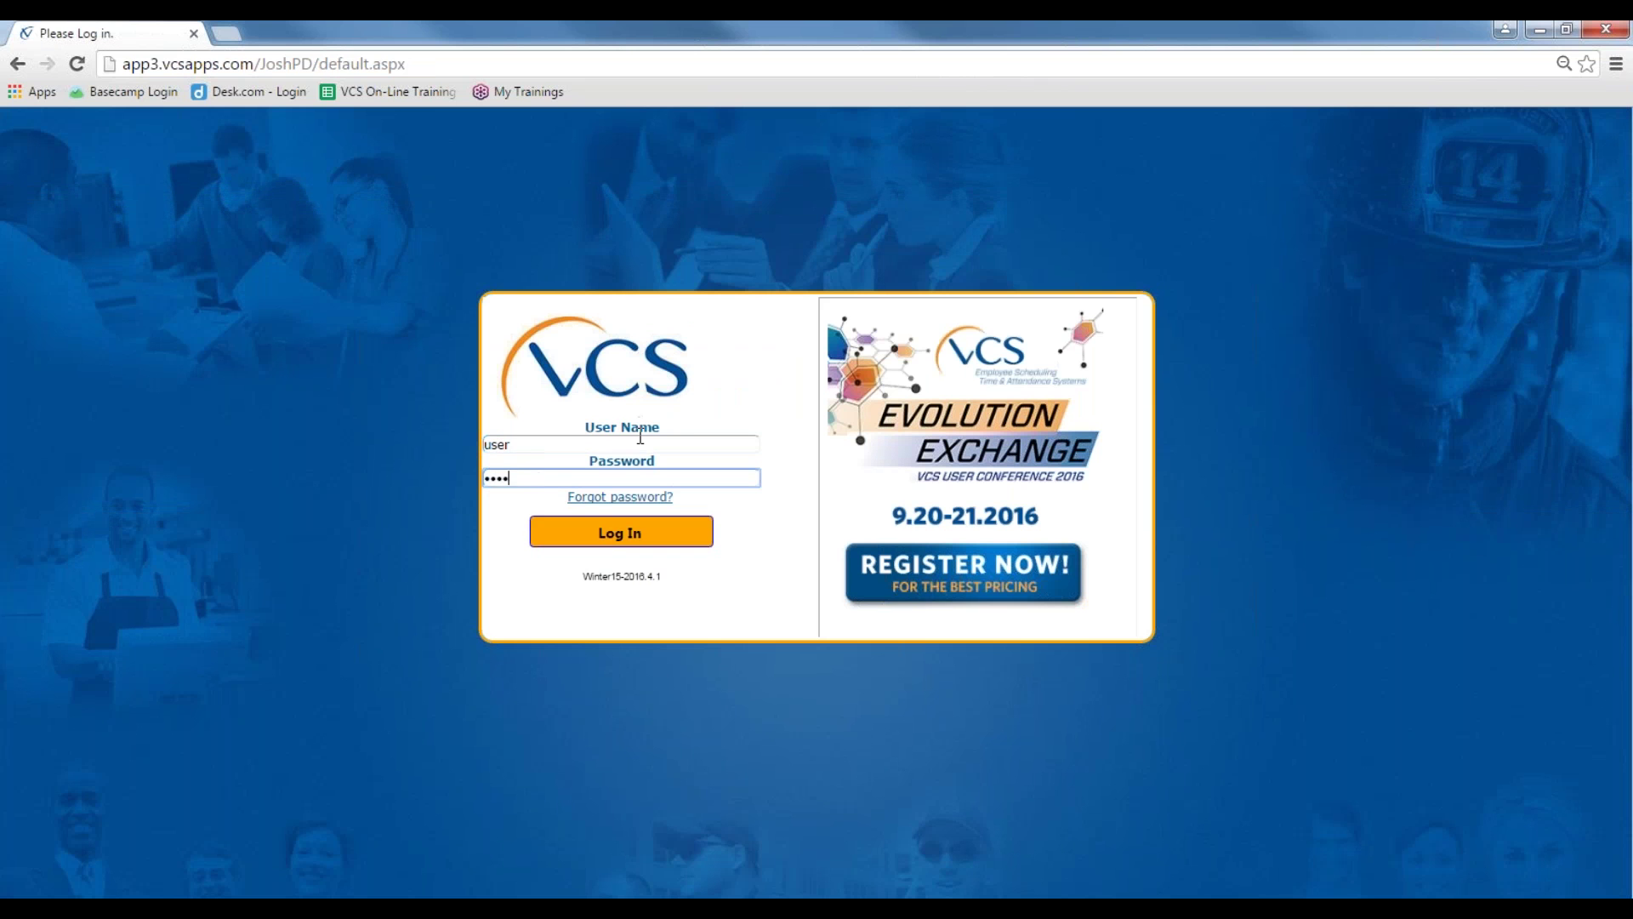
{"action": "key", "text": "Return"}
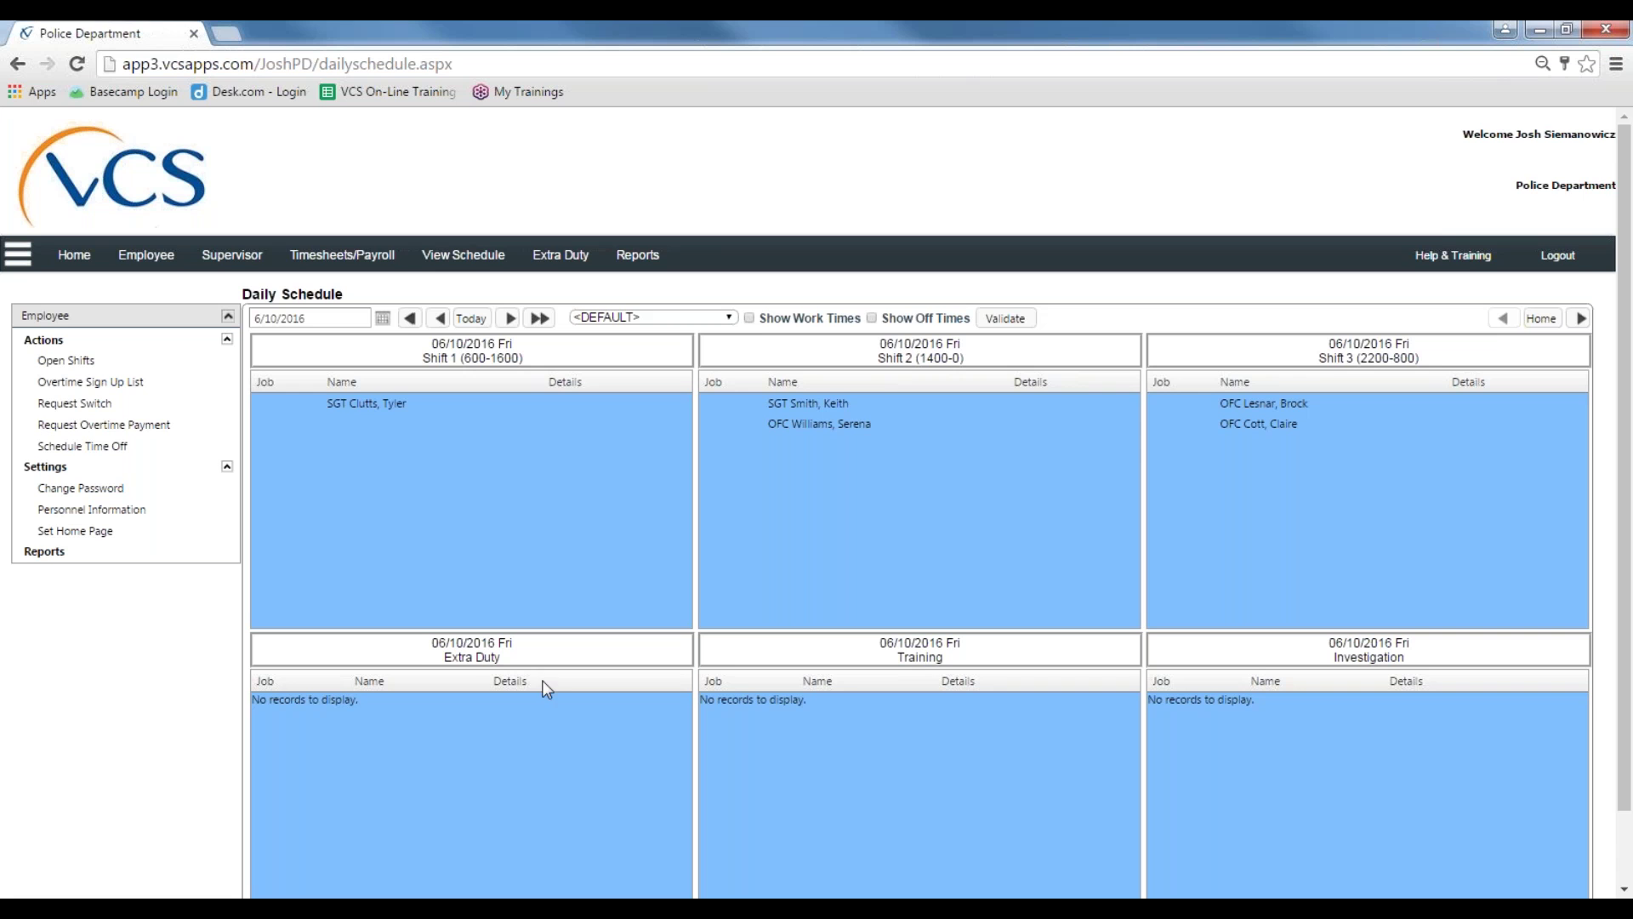
{"action": "scroll", "coordinate": [1045, 490], "scroll_direction": "down", "scroll_amount": 1}
{"action": "scroll", "coordinate": [1049, 497], "scroll_direction": "down", "scroll_amount": 1}
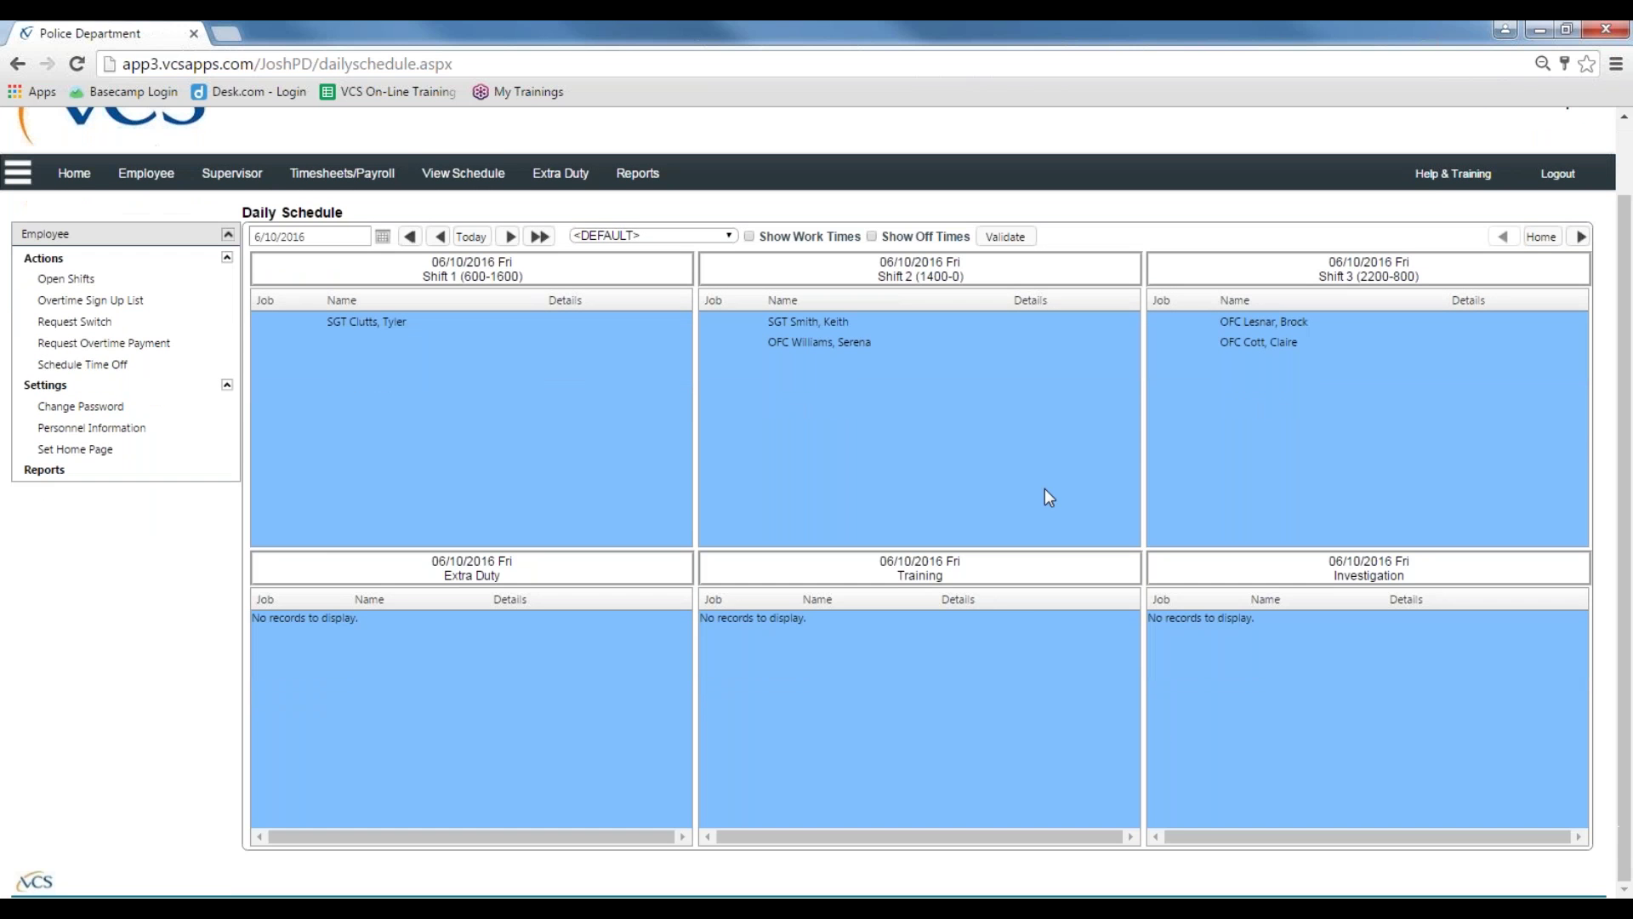
{"action": "left_click", "coordinate": [72, 175]}
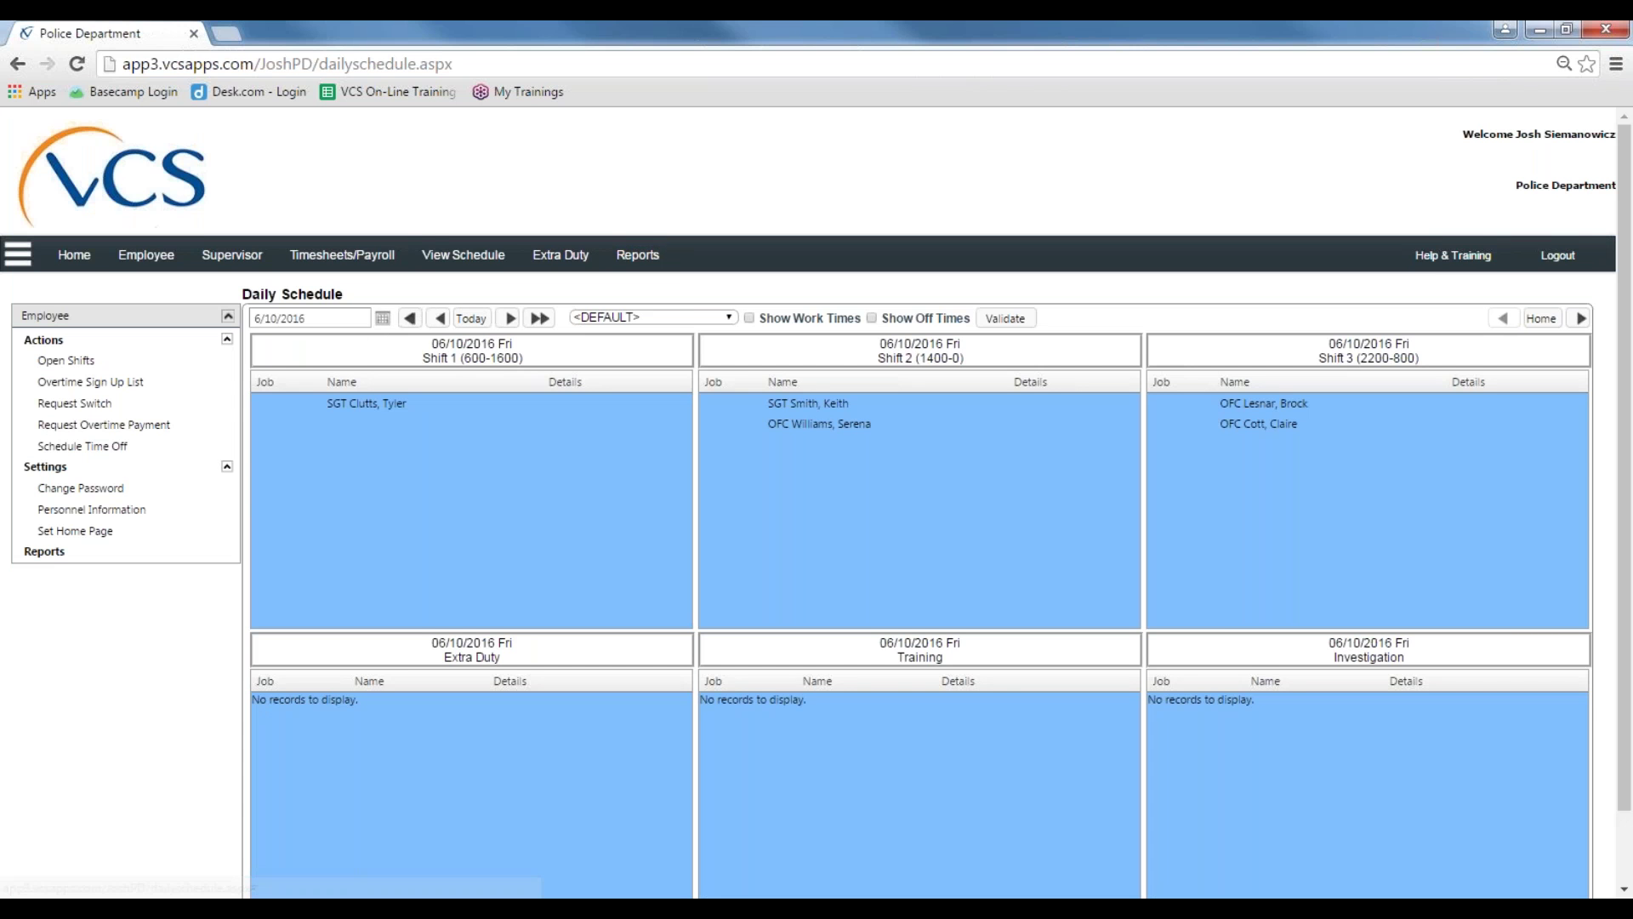
Step: Open the Employee Statistical Report from the Reports section
{"action": "left_click", "coordinate": [645, 260]}
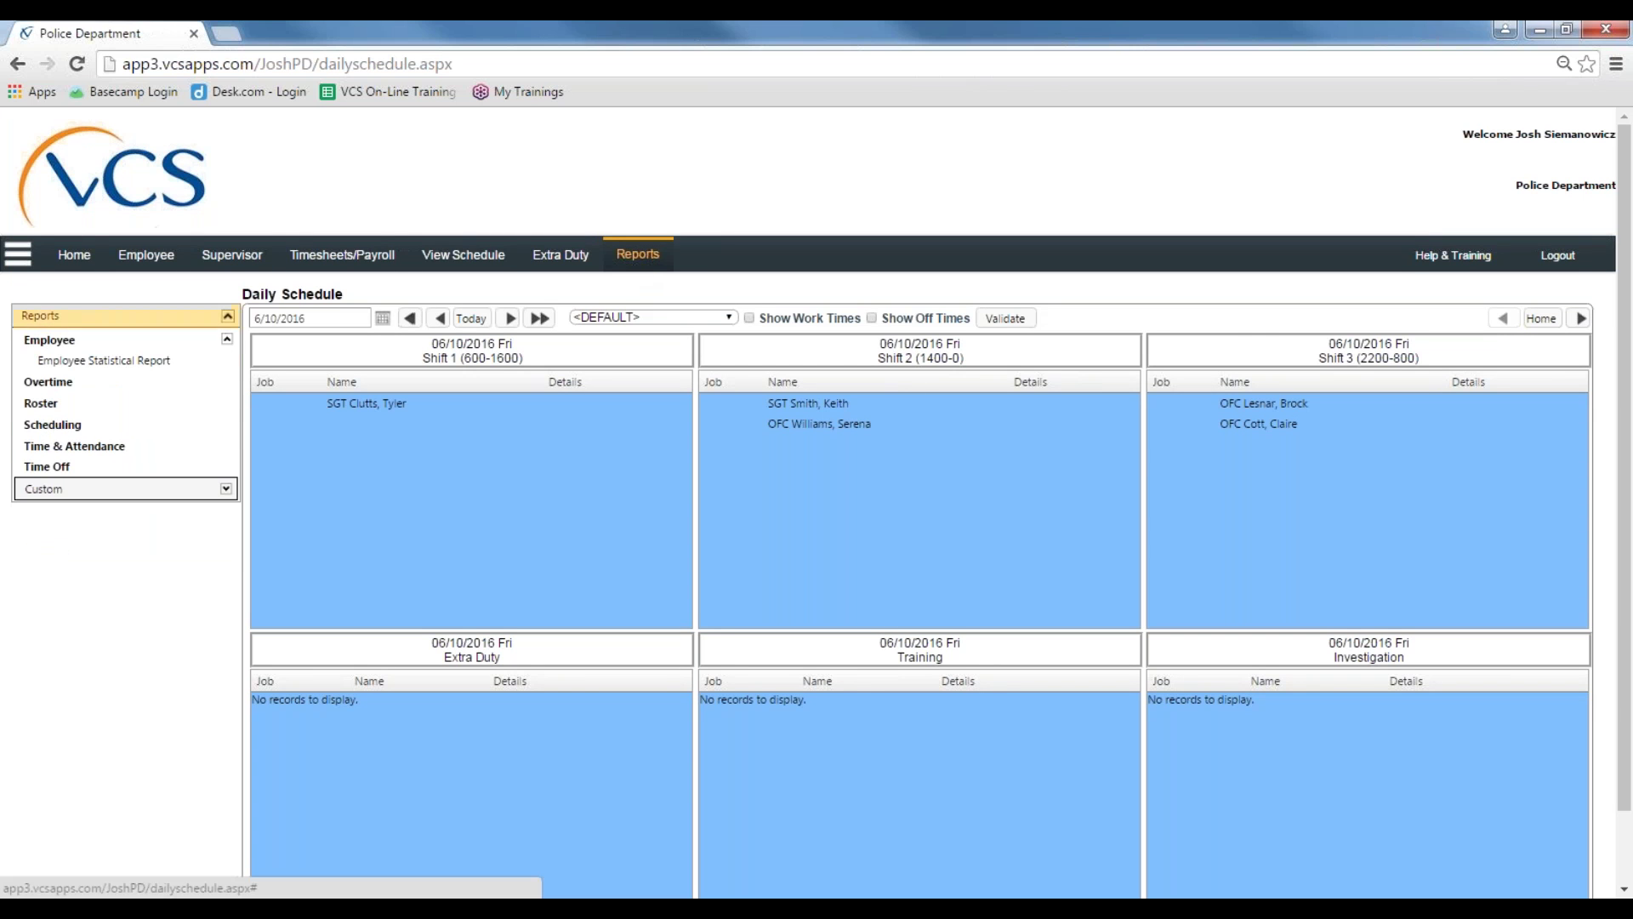
{"action": "left_click", "coordinate": [132, 363]}
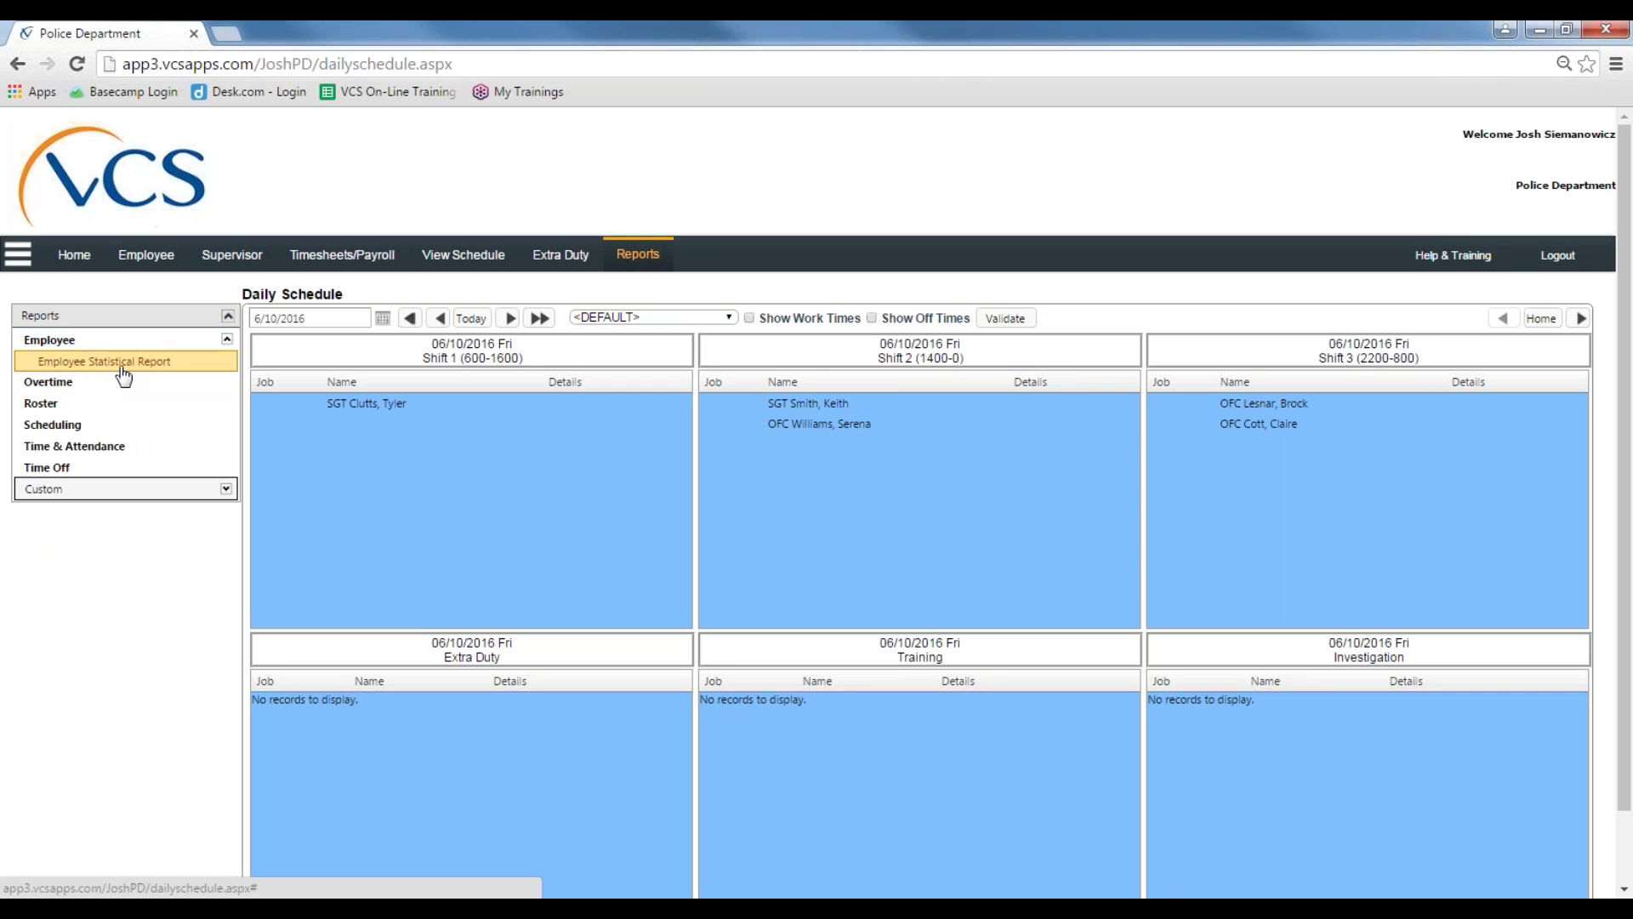
{"action": "left_click", "coordinate": [135, 371]}
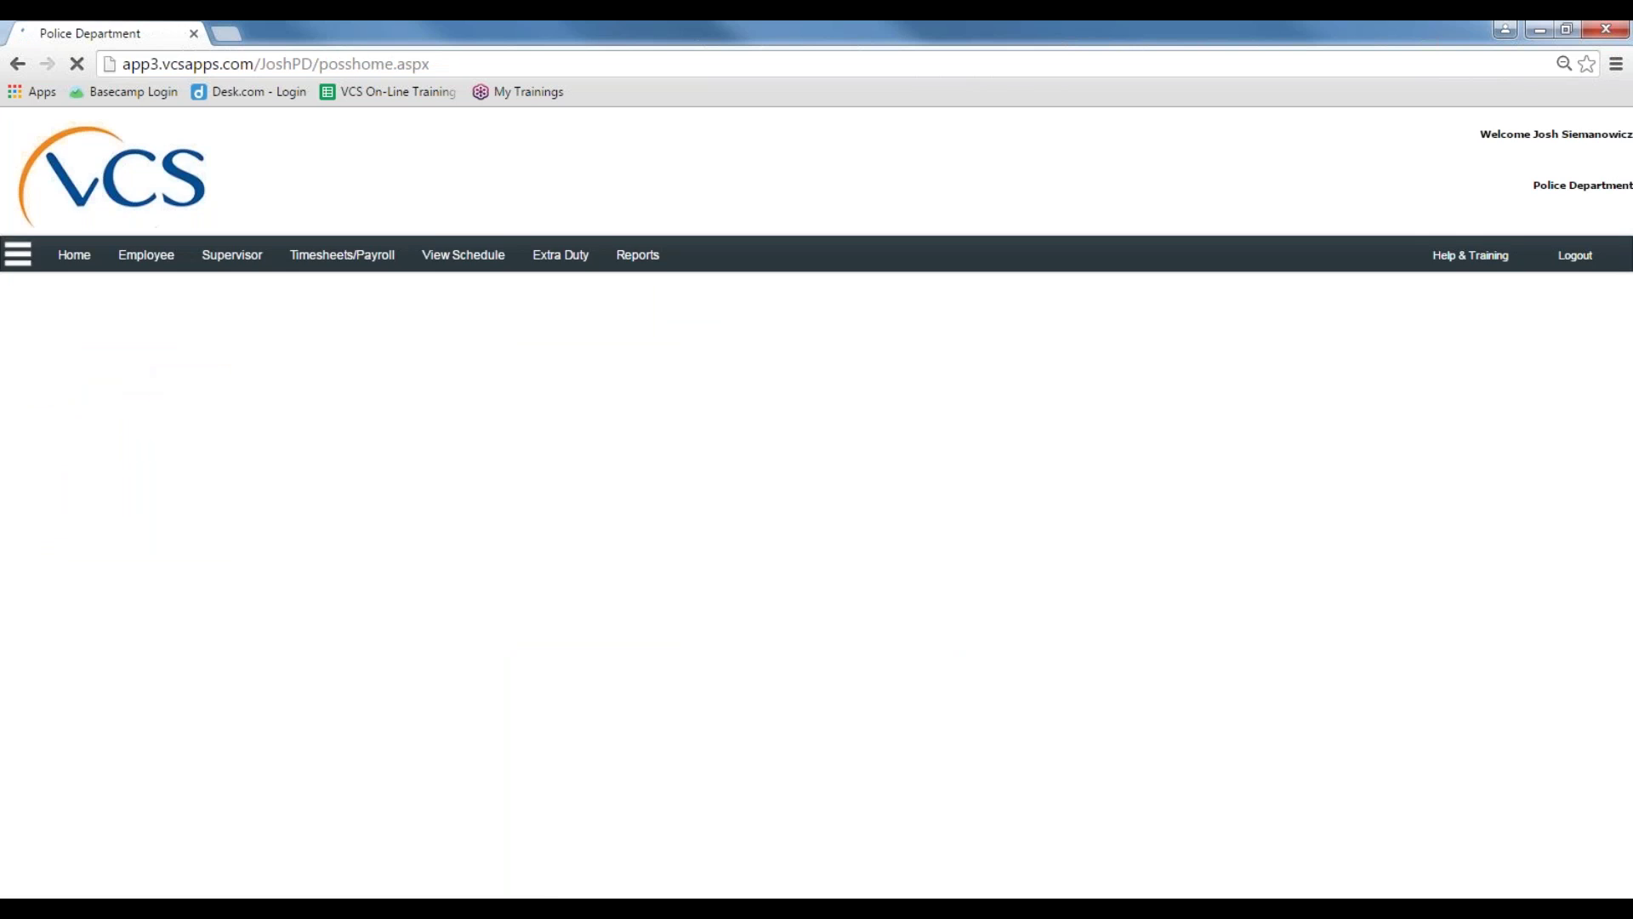
{"action": "left_click", "coordinate": [436, 324]}
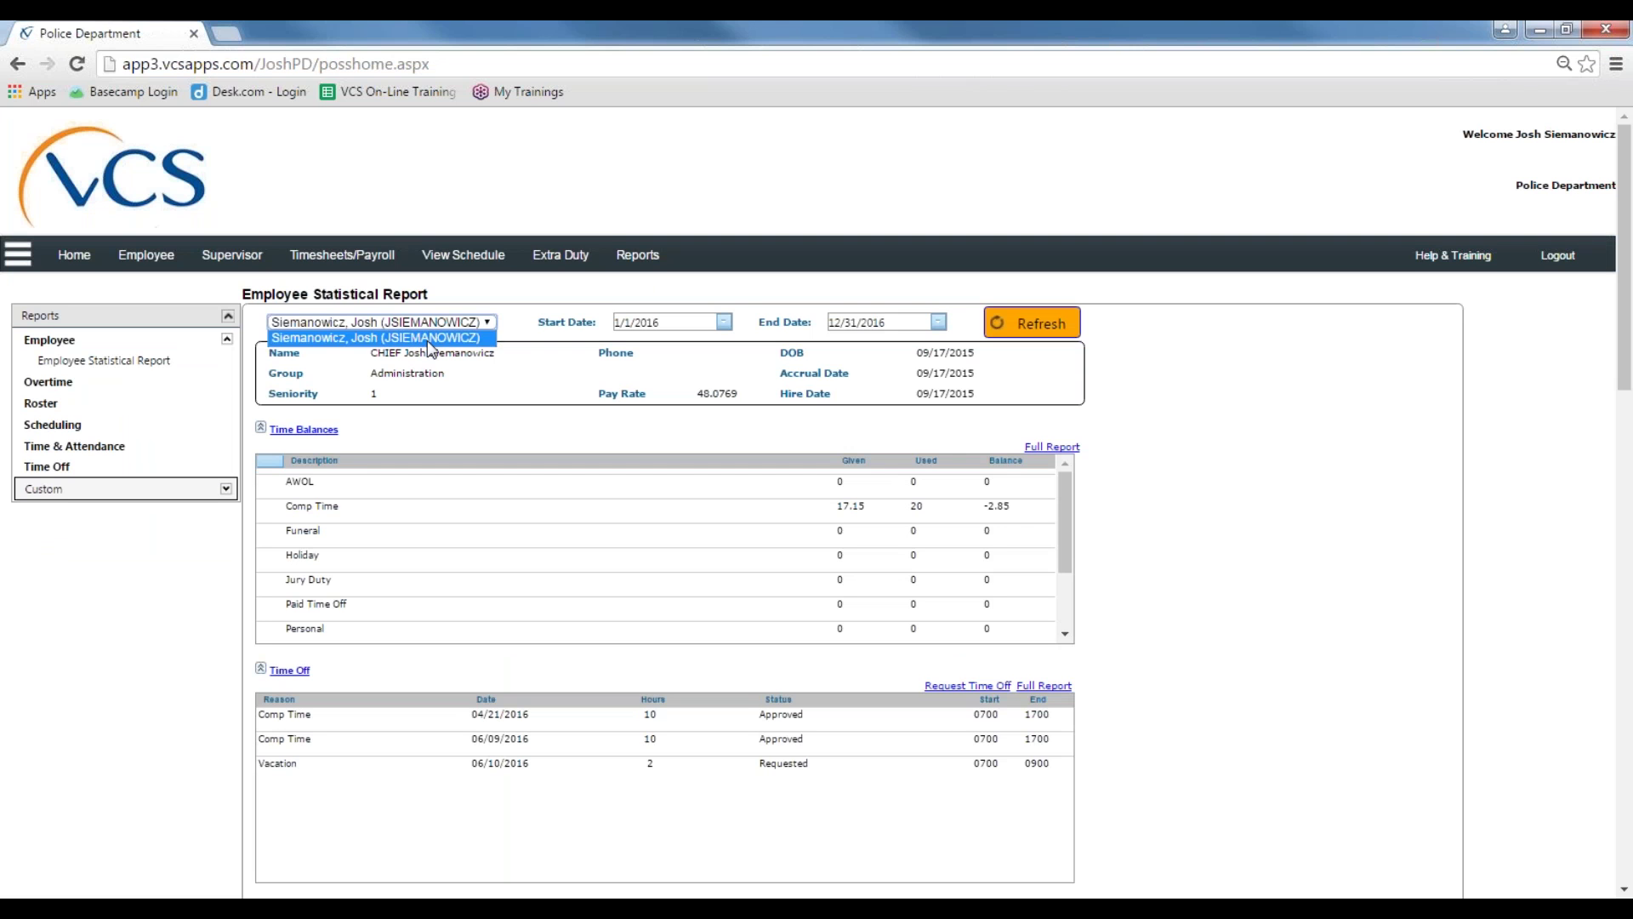
{"action": "left_click", "coordinate": [427, 340]}
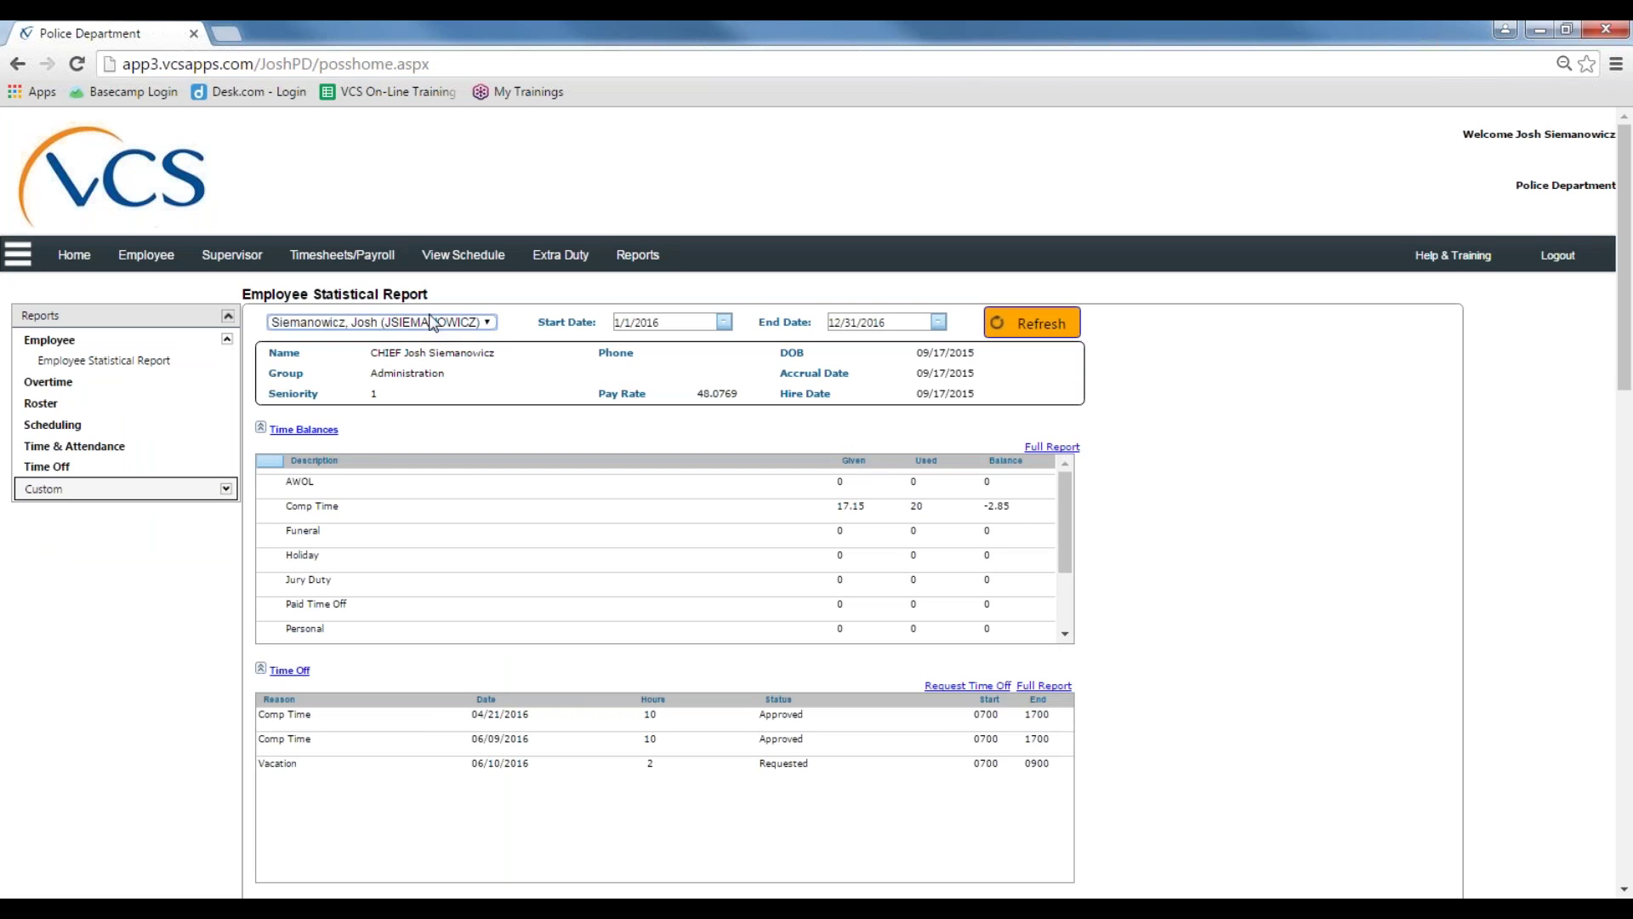
{"action": "left_click", "coordinate": [448, 324]}
{"action": "left_click", "coordinate": [442, 341]}
{"action": "scroll", "coordinate": [833, 621], "scroll_direction": "down", "scroll_amount": 1}
{"action": "scroll", "coordinate": [1276, 498], "scroll_direction": "down", "scroll_amount": 3}
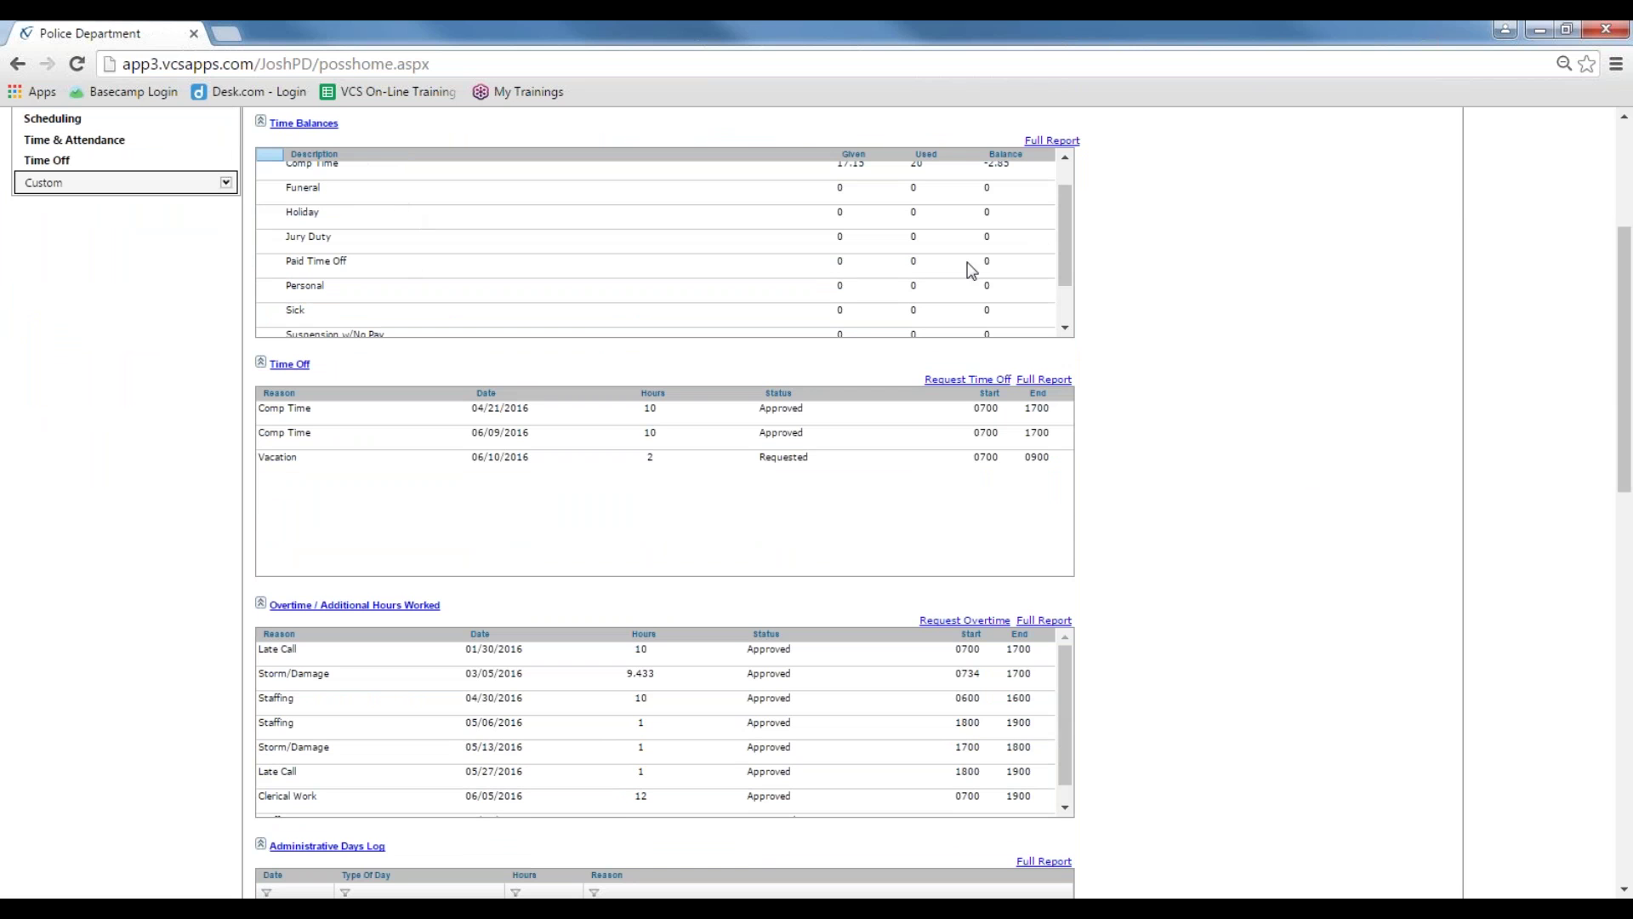
{"action": "scroll", "coordinate": [1059, 188], "scroll_direction": "up", "scroll_amount": 1}
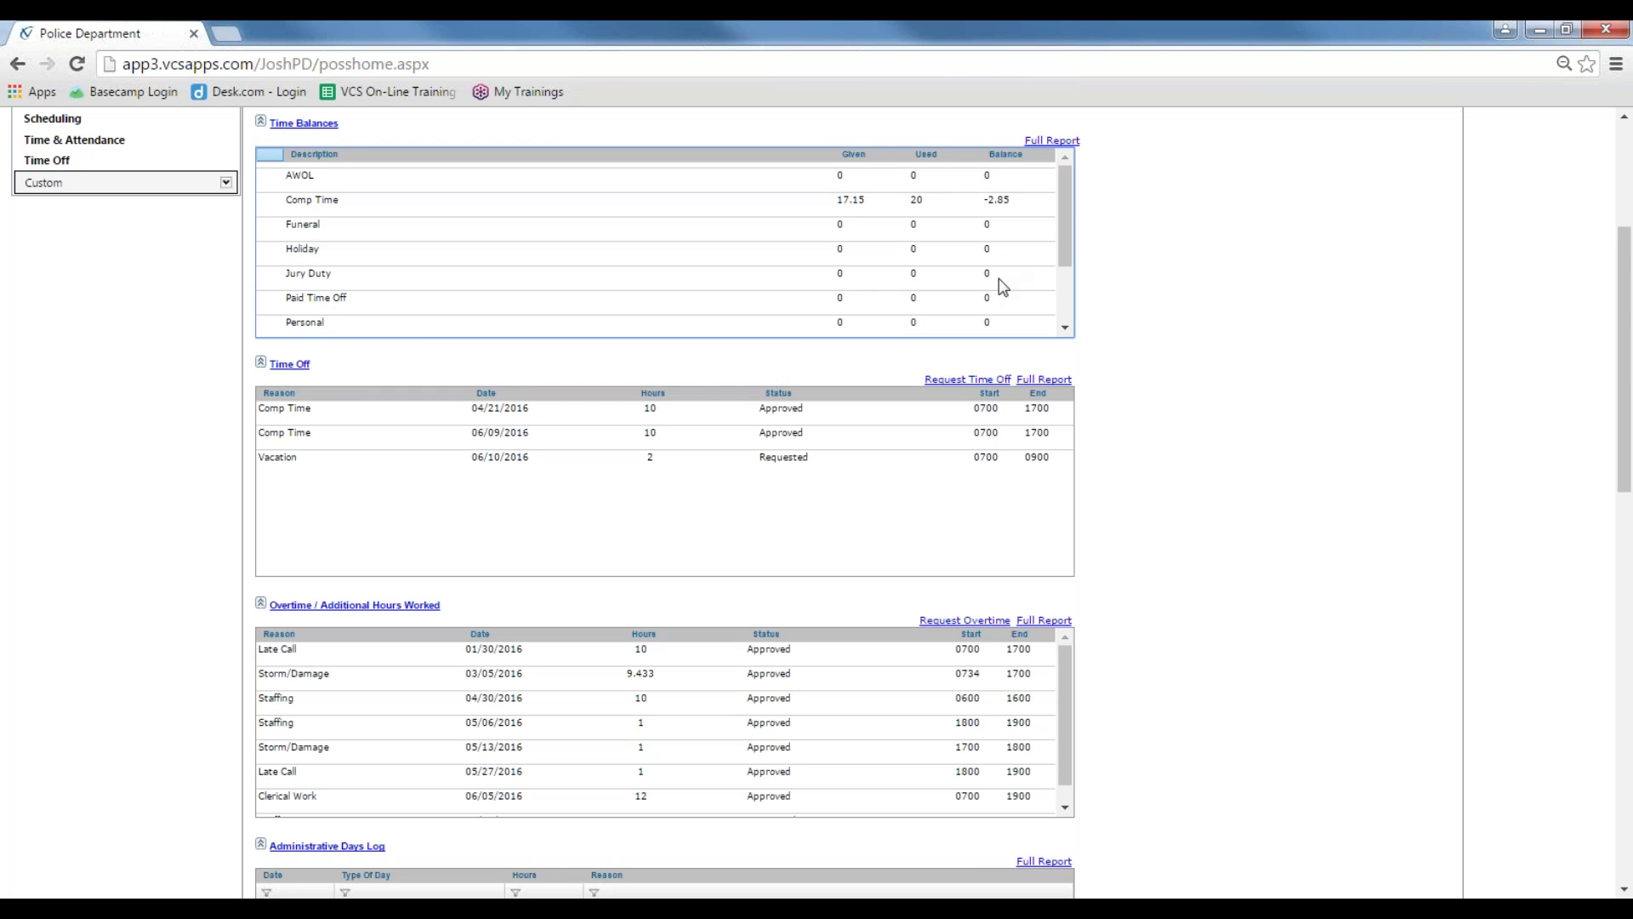
{"action": "mouse_move", "coordinate": [1065, 195]}
{"action": "left_mouse_down"}
{"action": "mouse_move", "coordinate": [1064, 244]}
{"action": "mouse_move", "coordinate": [1065, 184]}
{"action": "left_mouse_up"}
{"action": "scroll", "coordinate": [1162, 259], "scroll_direction": "down", "scroll_amount": 1}
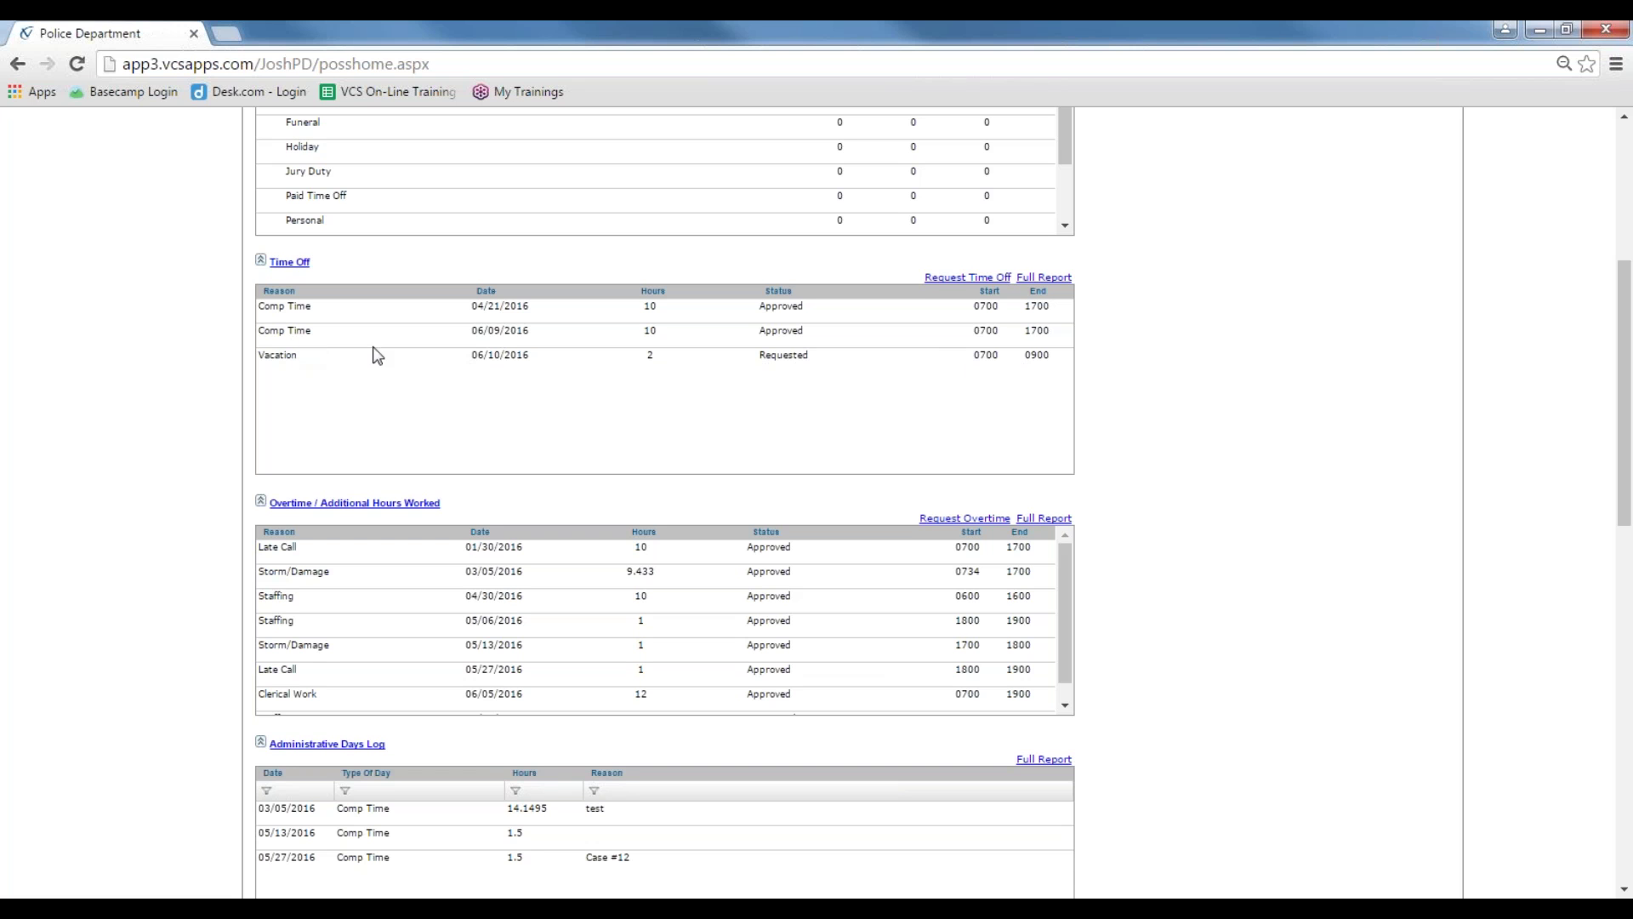
{"action": "scroll", "coordinate": [682, 355], "scroll_direction": "down", "scroll_amount": 1}
{"action": "scroll", "coordinate": [685, 356], "scroll_direction": "down", "scroll_amount": 1}
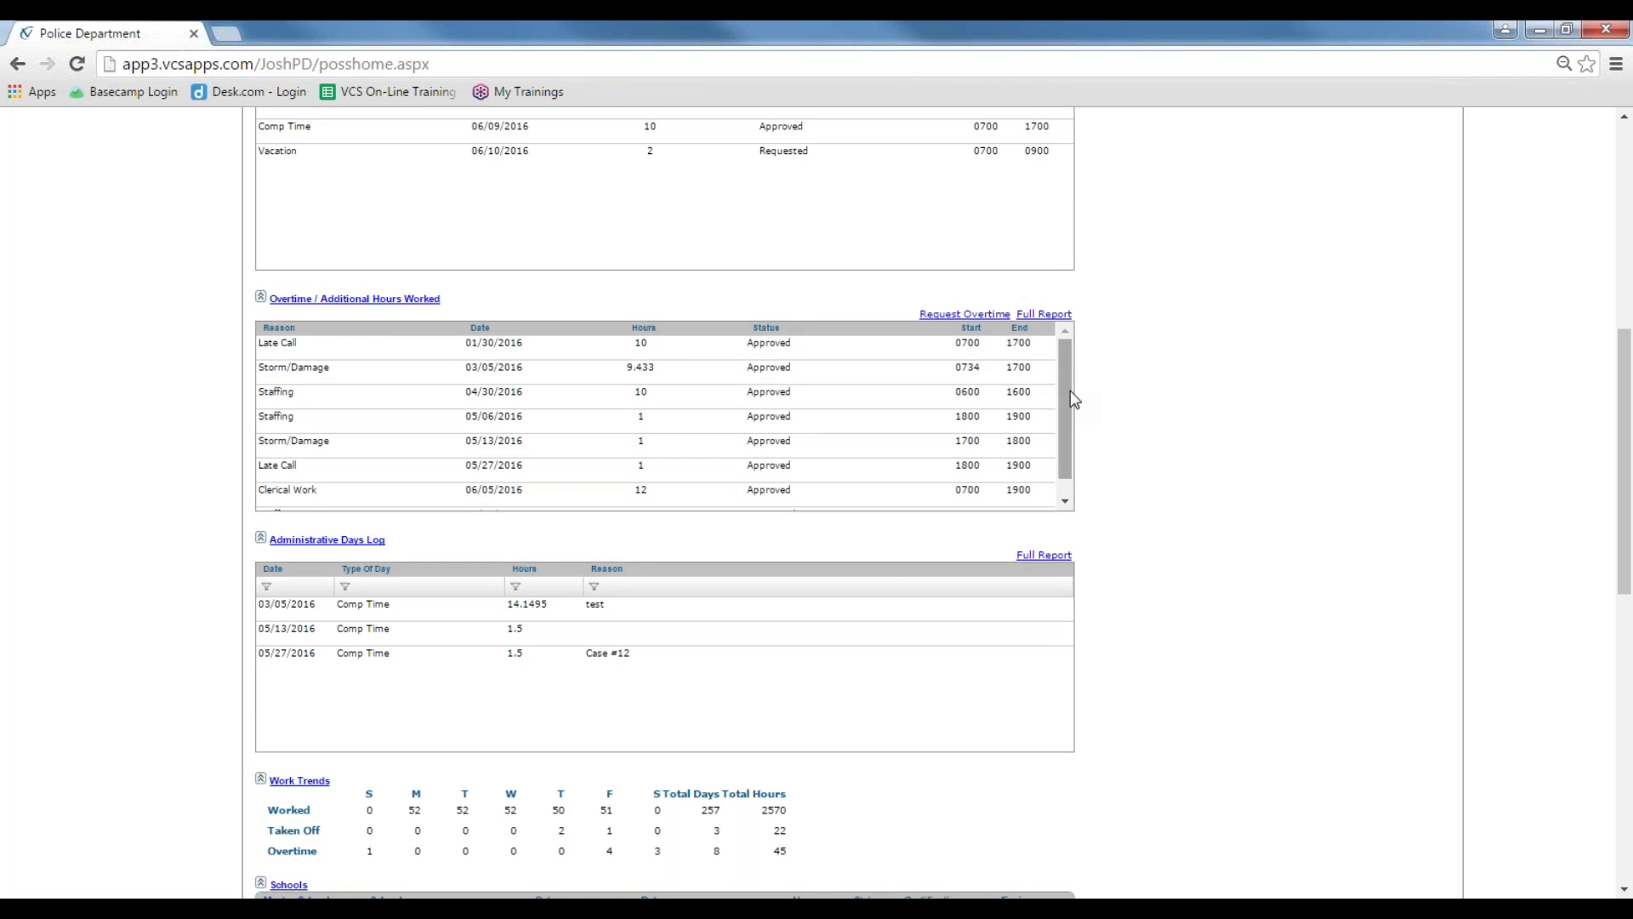
{"action": "left_click_drag", "start_coordinate": [1065, 401], "coordinate": [1067, 460]}
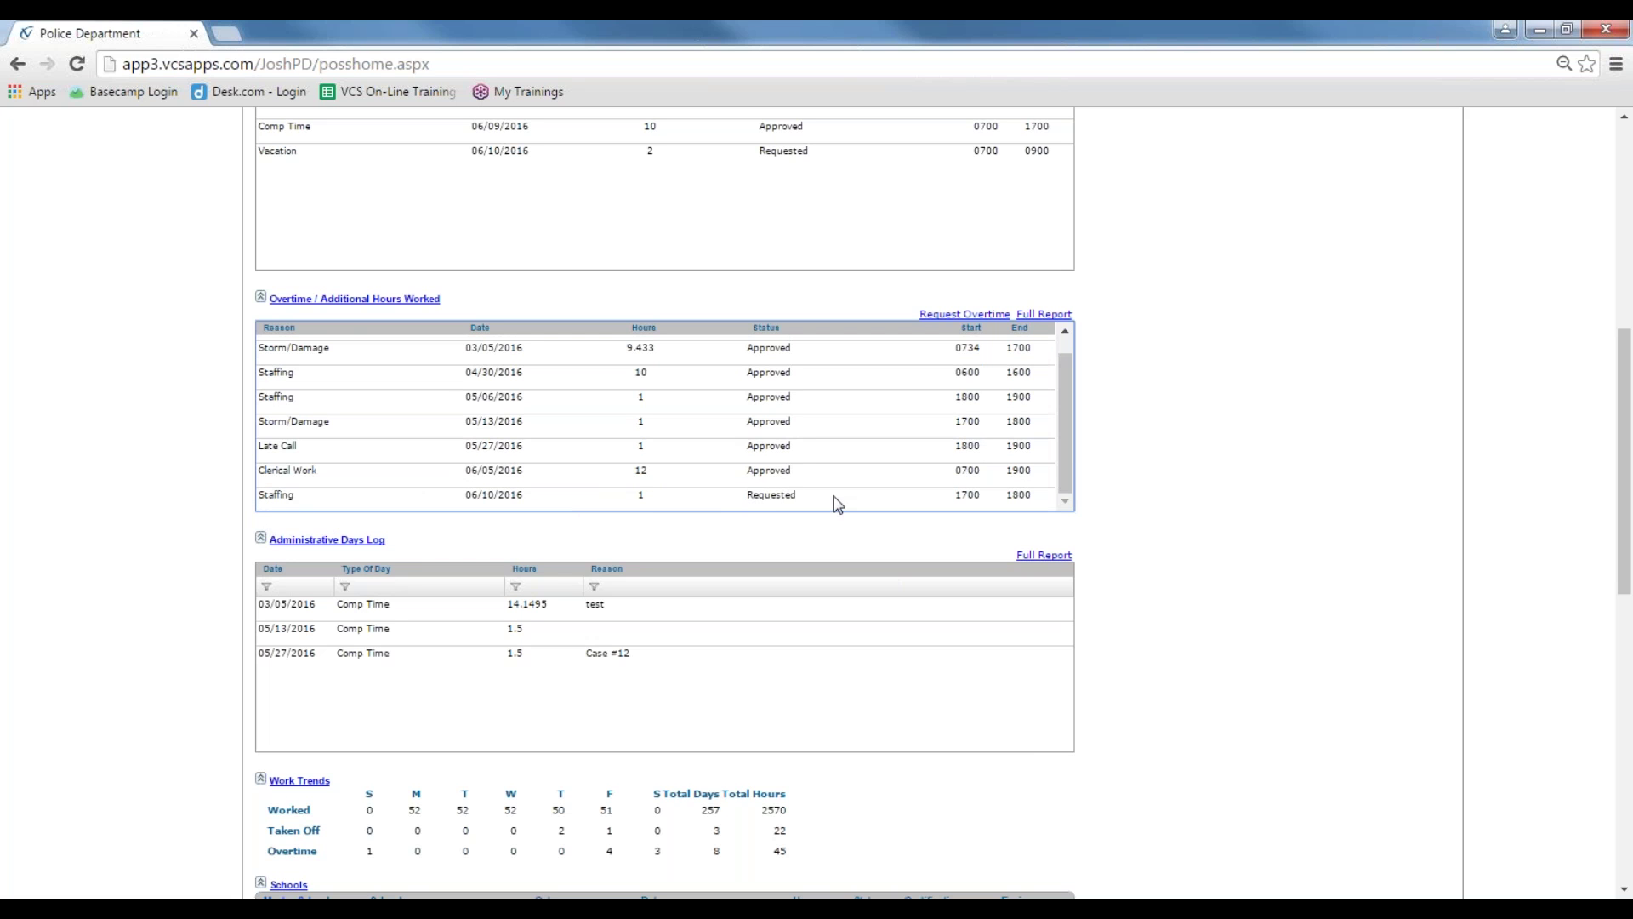
{"action": "scroll", "coordinate": [239, 472], "scroll_direction": "down", "scroll_amount": 1}
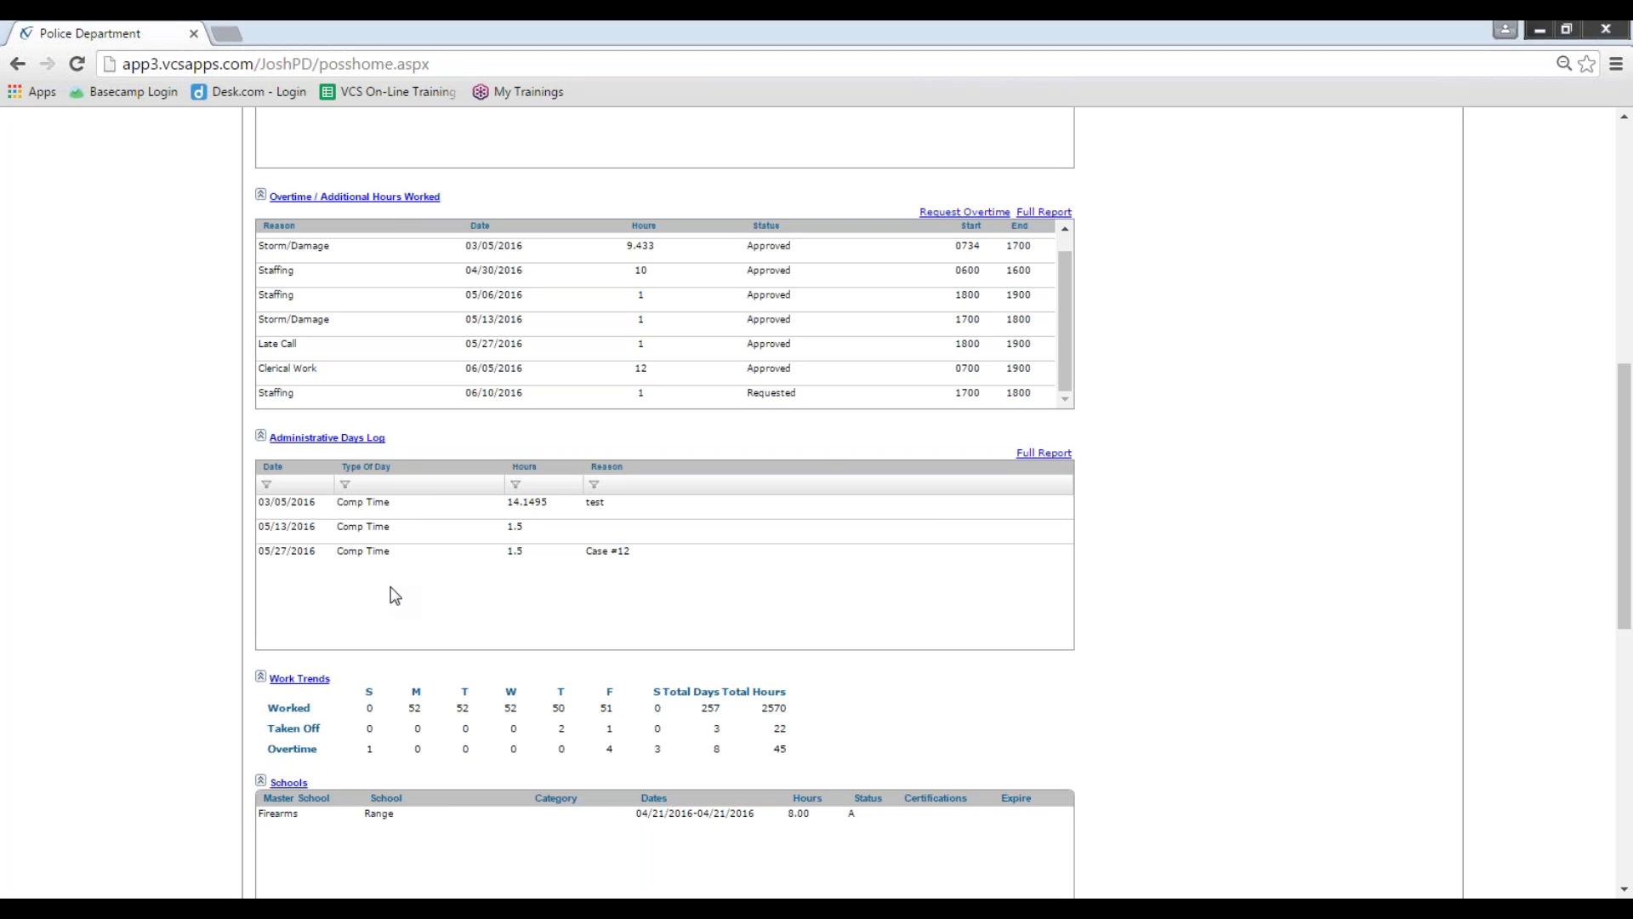
{"action": "left_click", "coordinate": [935, 534]}
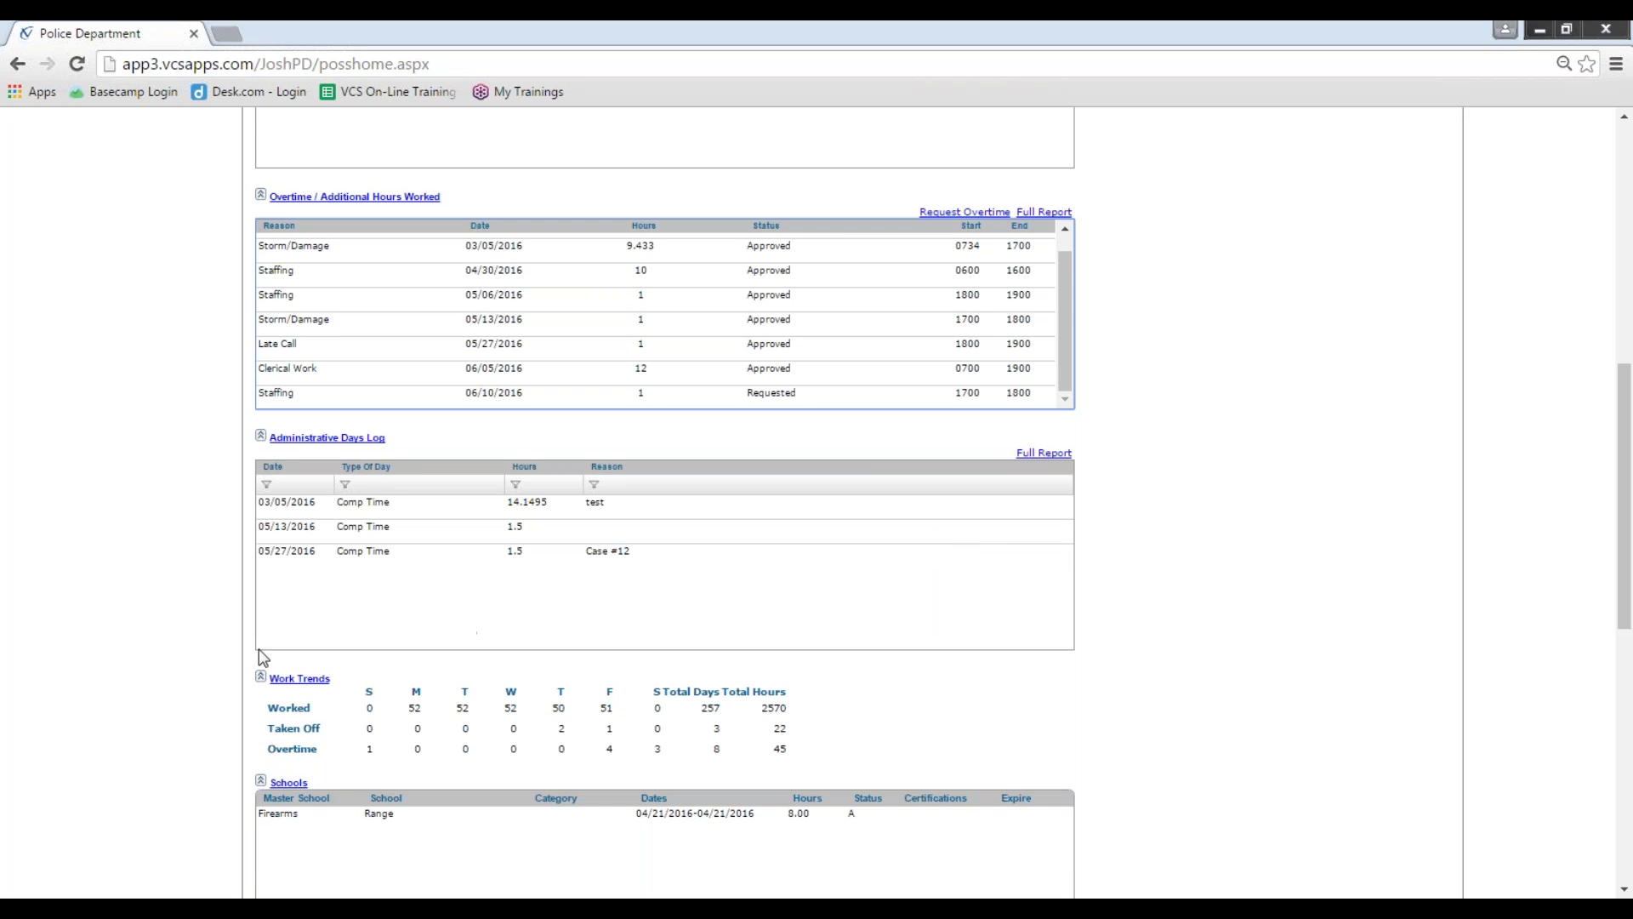
{"action": "scroll", "coordinate": [213, 655], "scroll_direction": "down", "scroll_amount": 1}
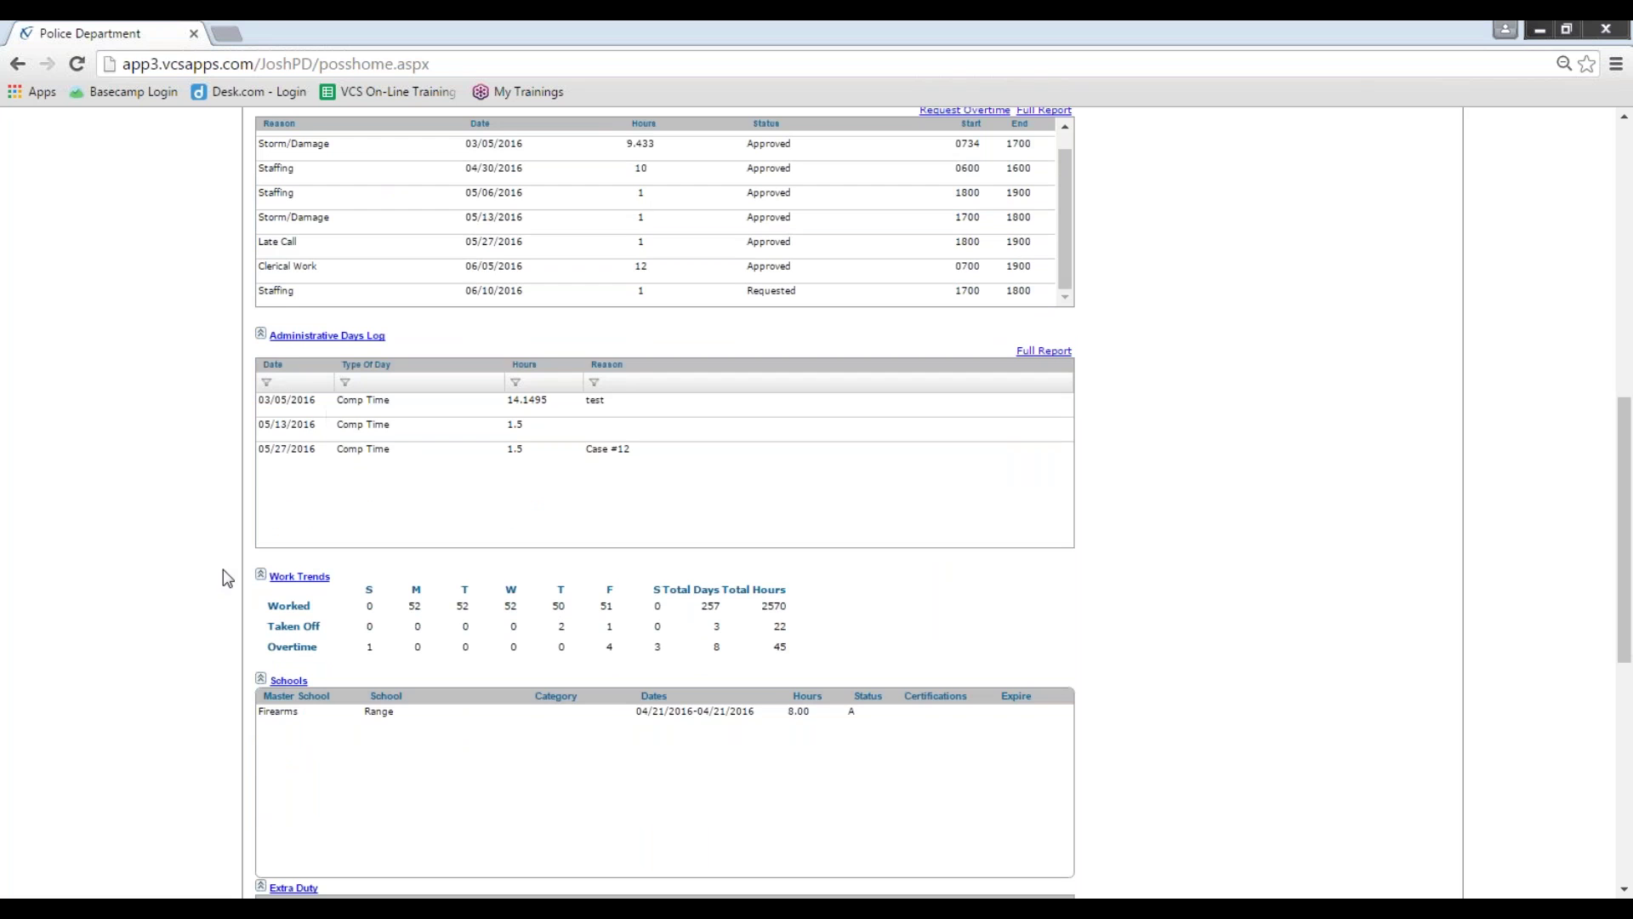
{"action": "scroll", "coordinate": [222, 569], "scroll_direction": "down", "scroll_amount": 1}
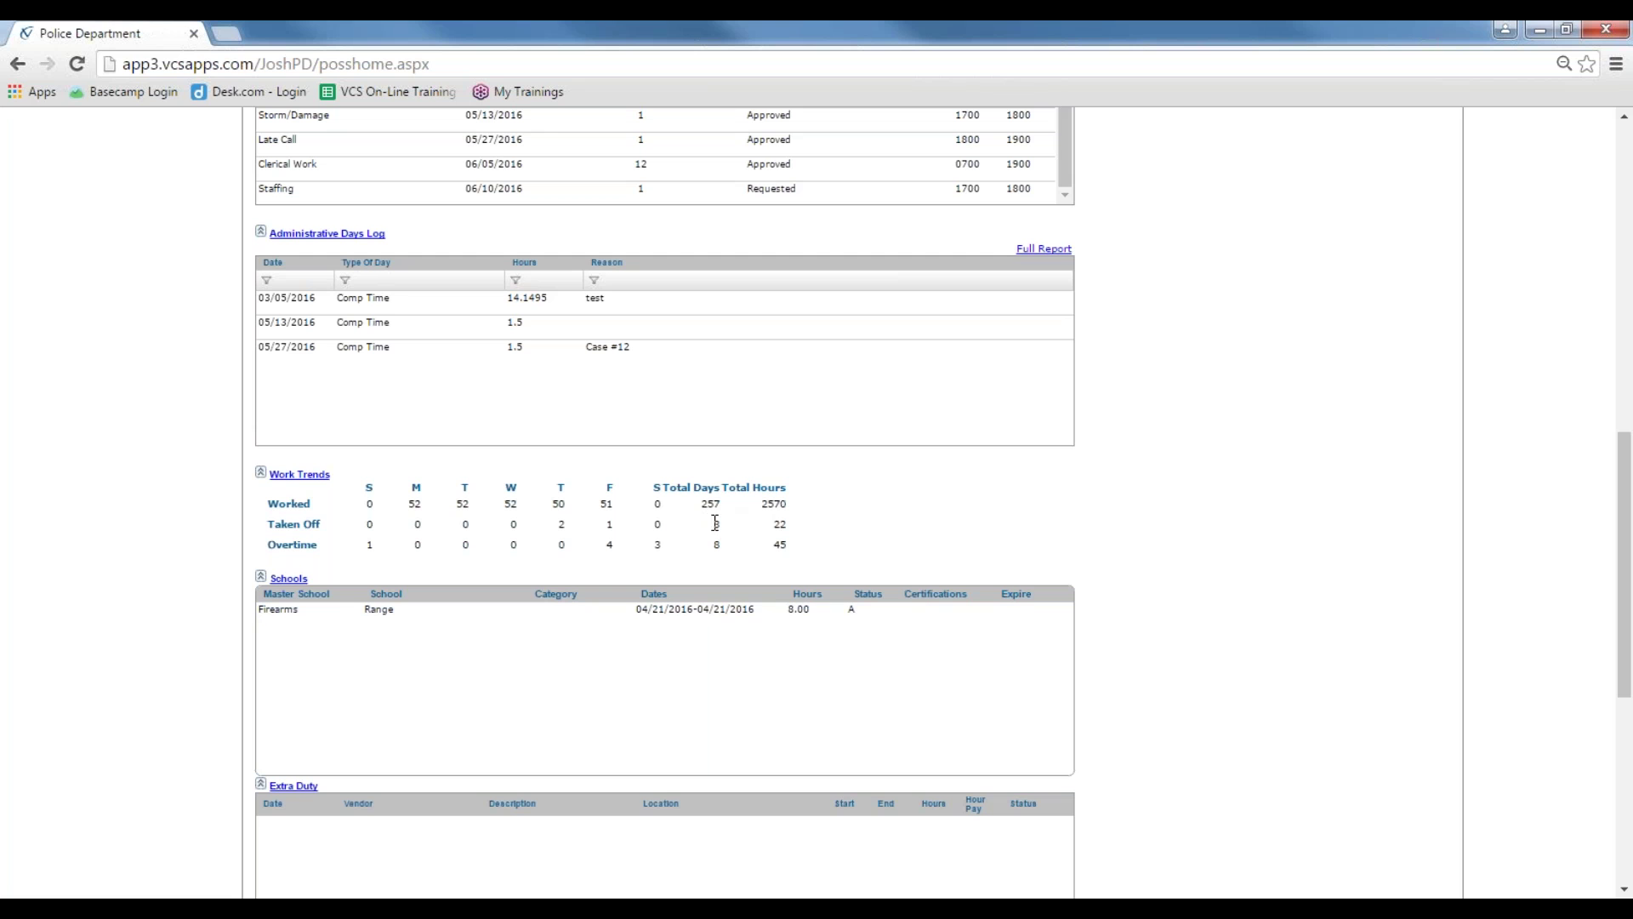
{"action": "left_click_drag", "start_coordinate": [711, 549], "coordinate": [813, 501]}
{"action": "left_click", "coordinate": [763, 524]}
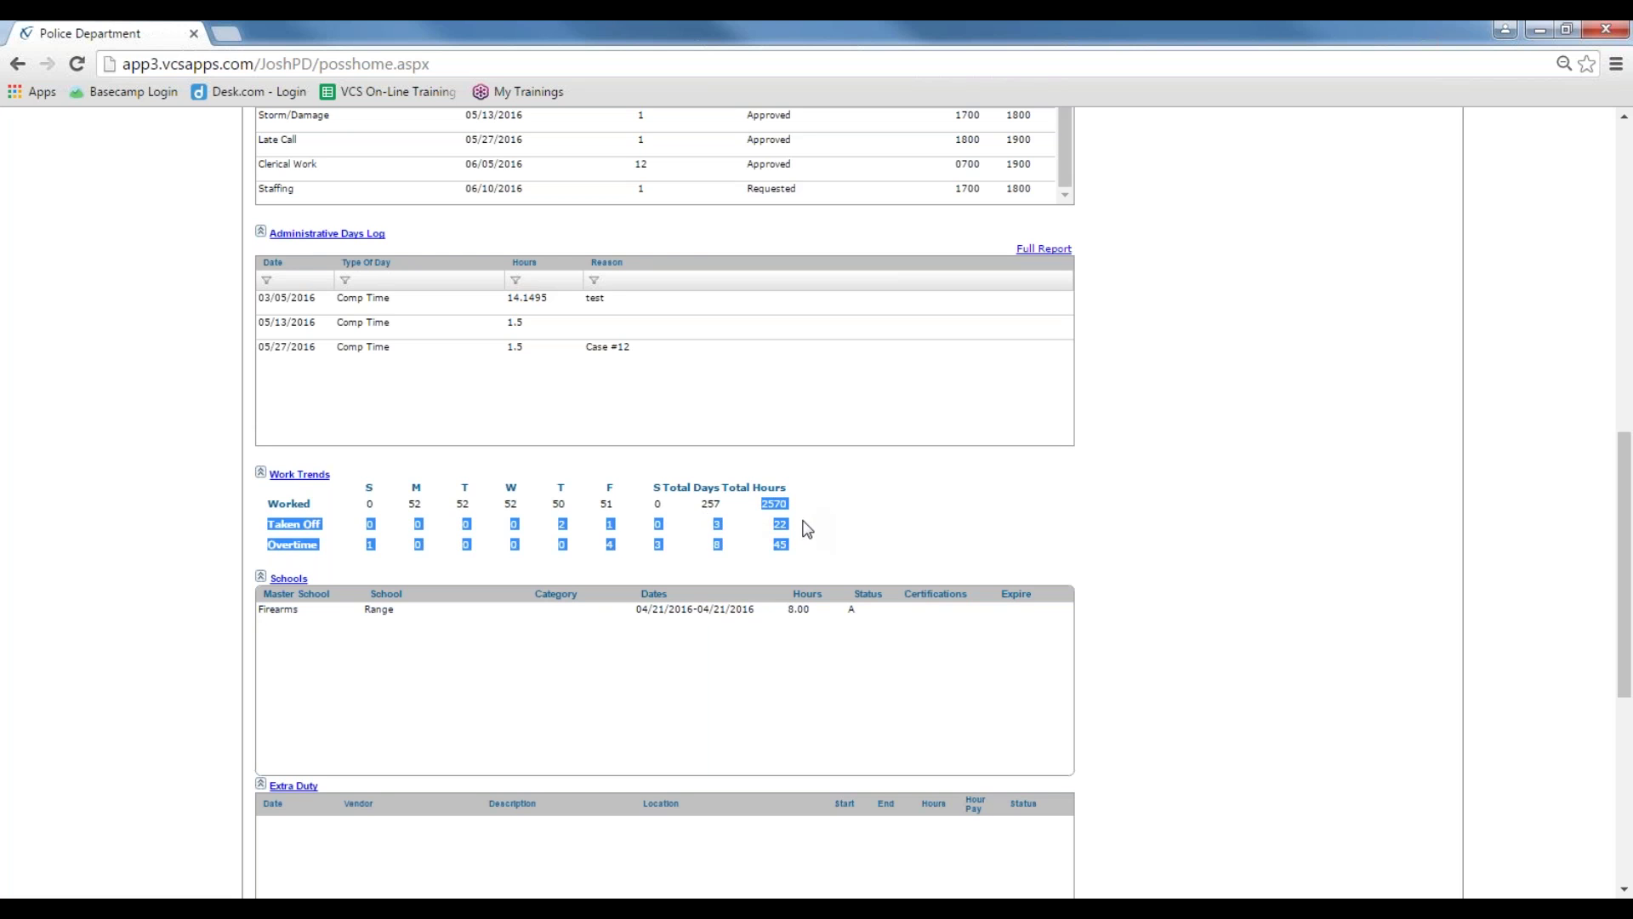
{"action": "left_click", "coordinate": [802, 521]}
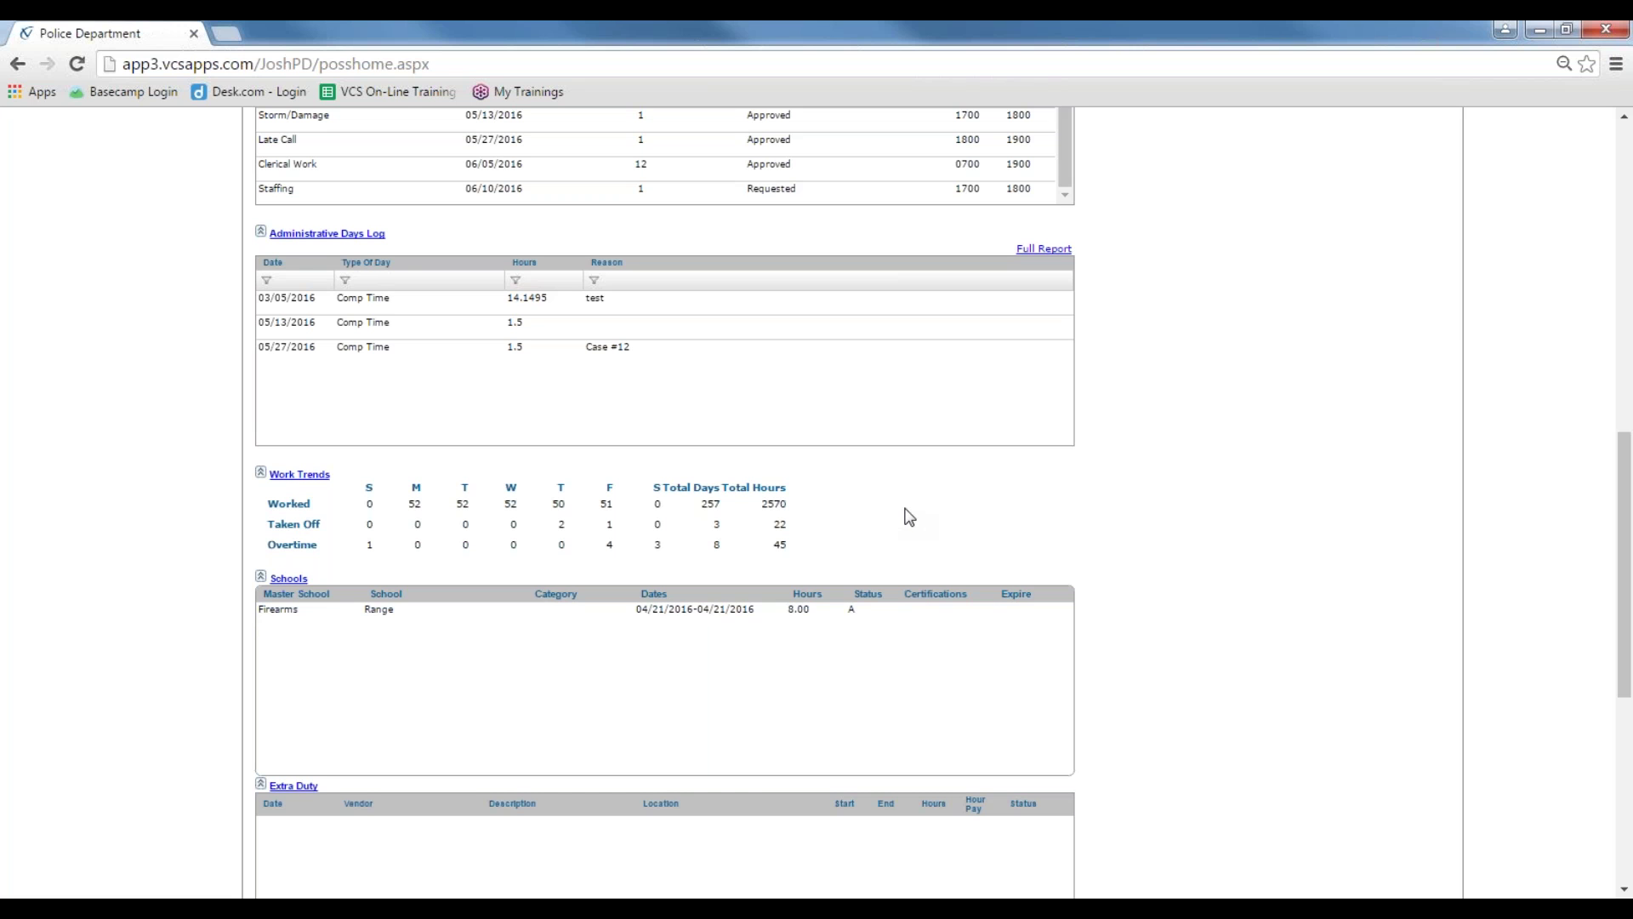
Step: Scroll through the statistical report, then return Home to the 06/10/2016 Daily Schedule
{"action": "scroll", "coordinate": [910, 517], "scroll_direction": "up", "scroll_amount": 2}
{"action": "scroll", "coordinate": [904, 514], "scroll_direction": "down", "scroll_amount": 8}
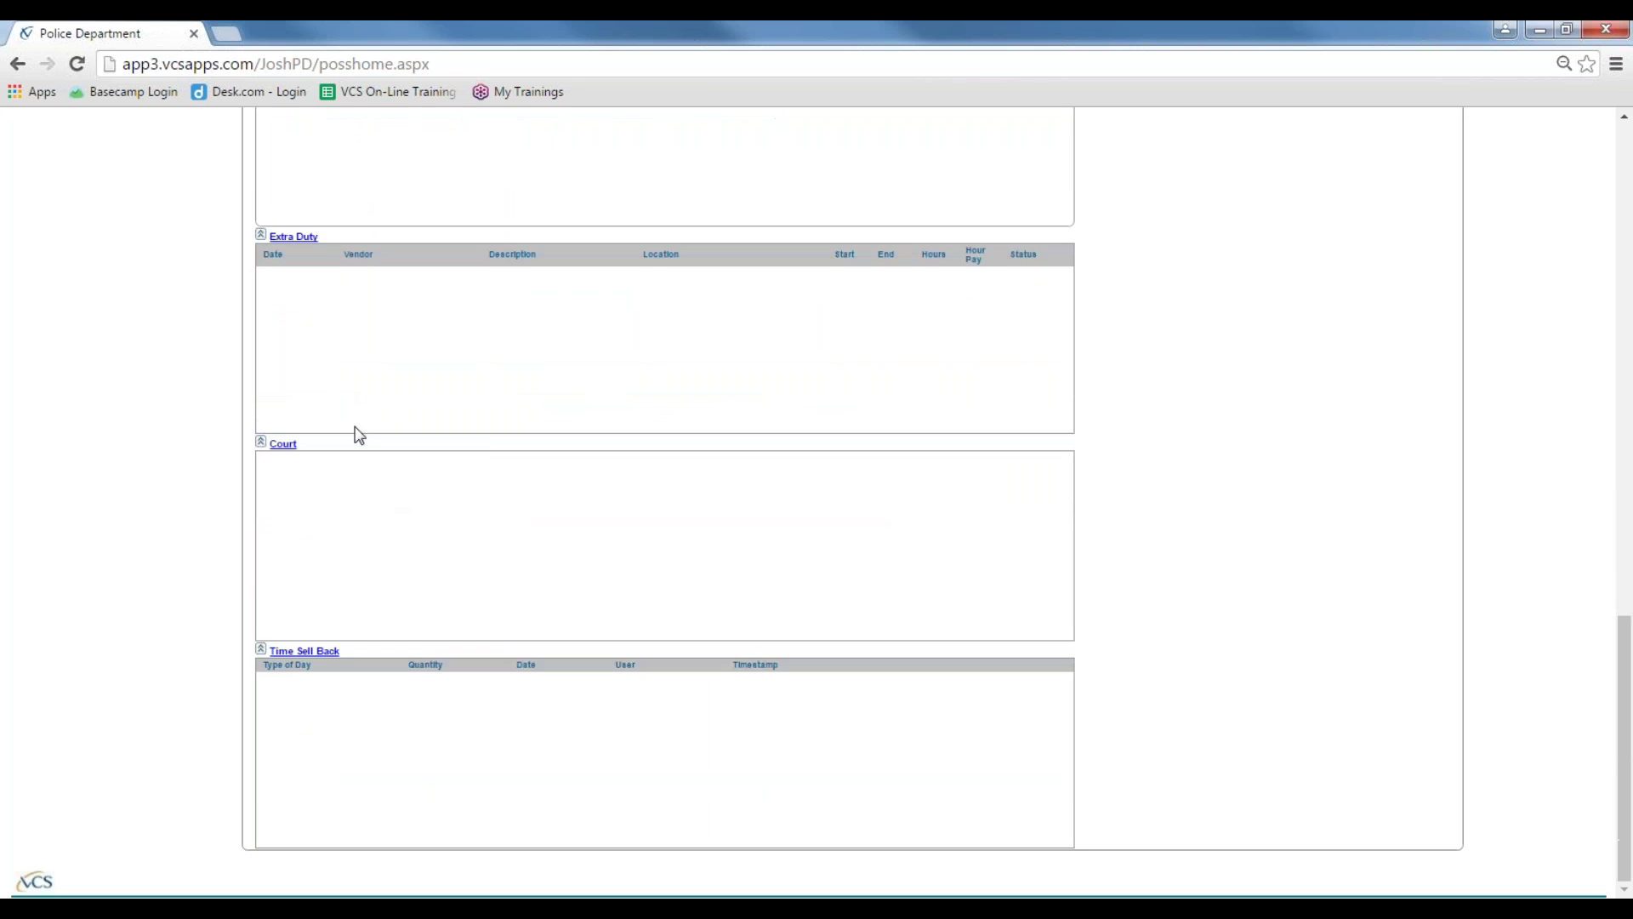
{"action": "scroll", "coordinate": [279, 566], "scroll_direction": "up", "scroll_amount": 8}
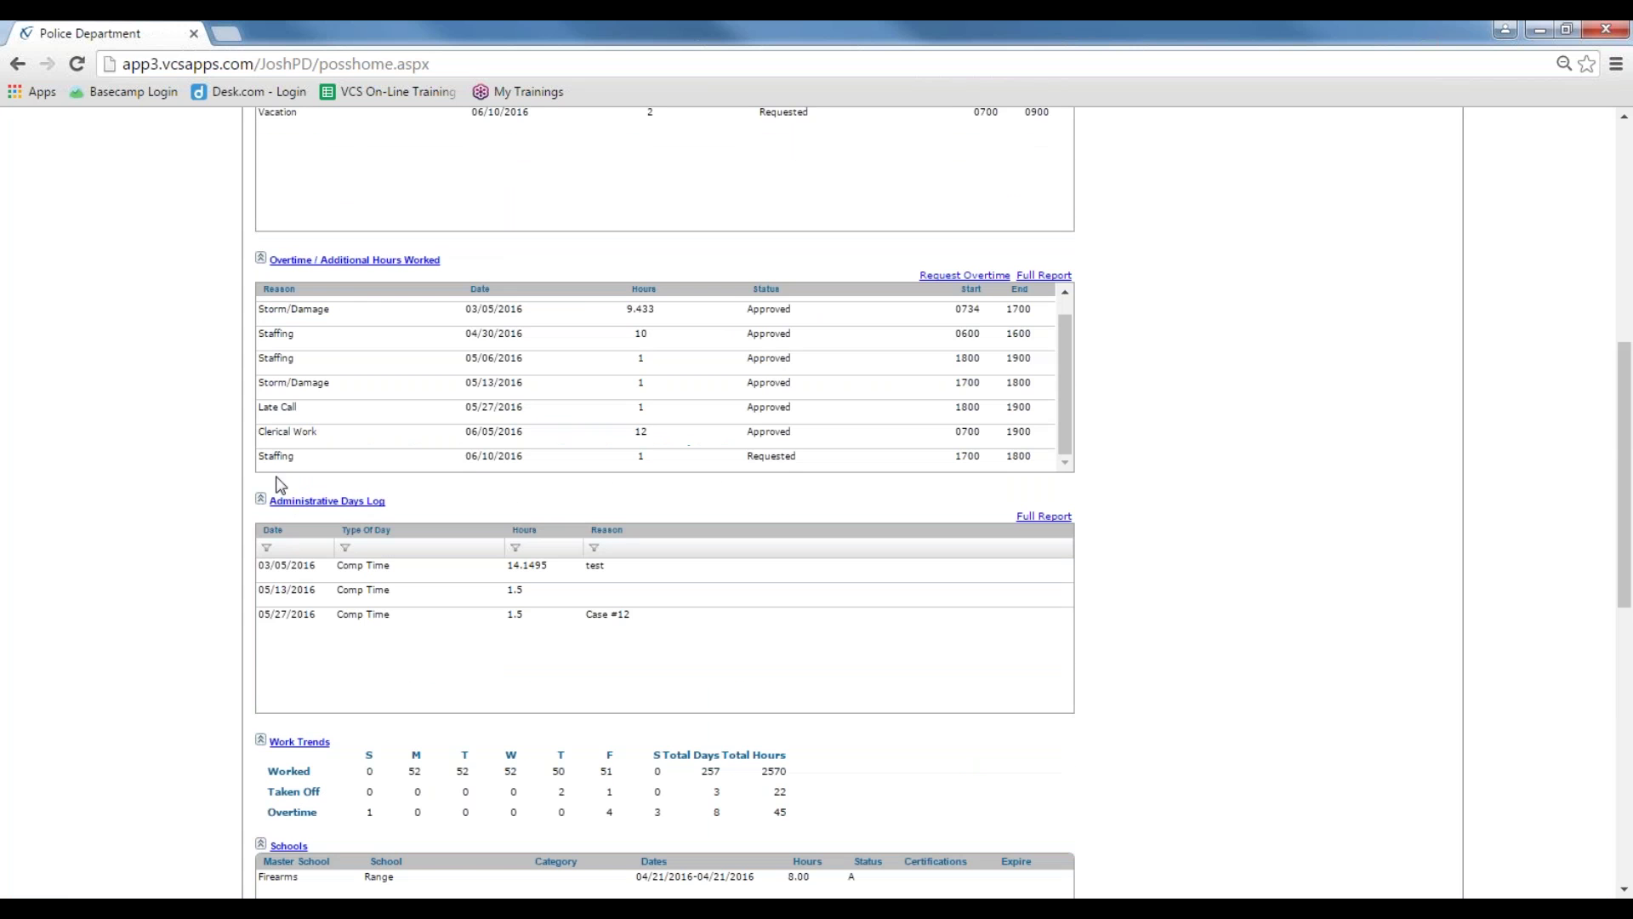
{"action": "scroll", "coordinate": [372, 479], "scroll_direction": "down", "scroll_amount": 2}
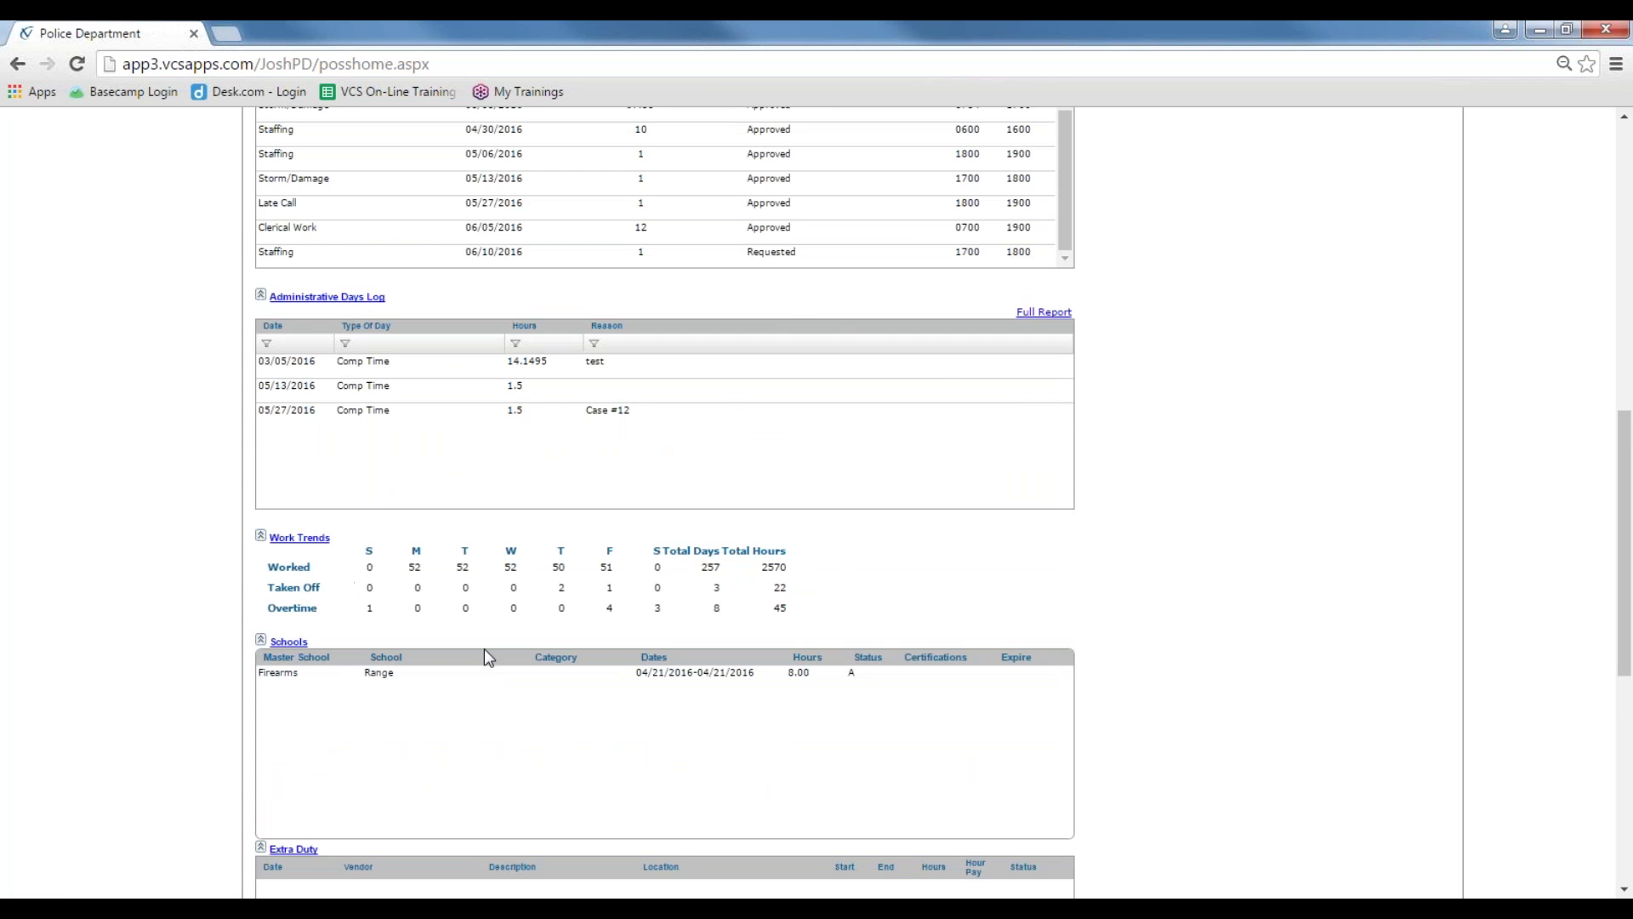
{"action": "scroll", "coordinate": [448, 754], "scroll_direction": "down", "scroll_amount": 2}
{"action": "scroll", "coordinate": [601, 752], "scroll_direction": "up", "scroll_amount": 5}
{"action": "scroll", "coordinate": [602, 752], "scroll_direction": "up", "scroll_amount": 6}
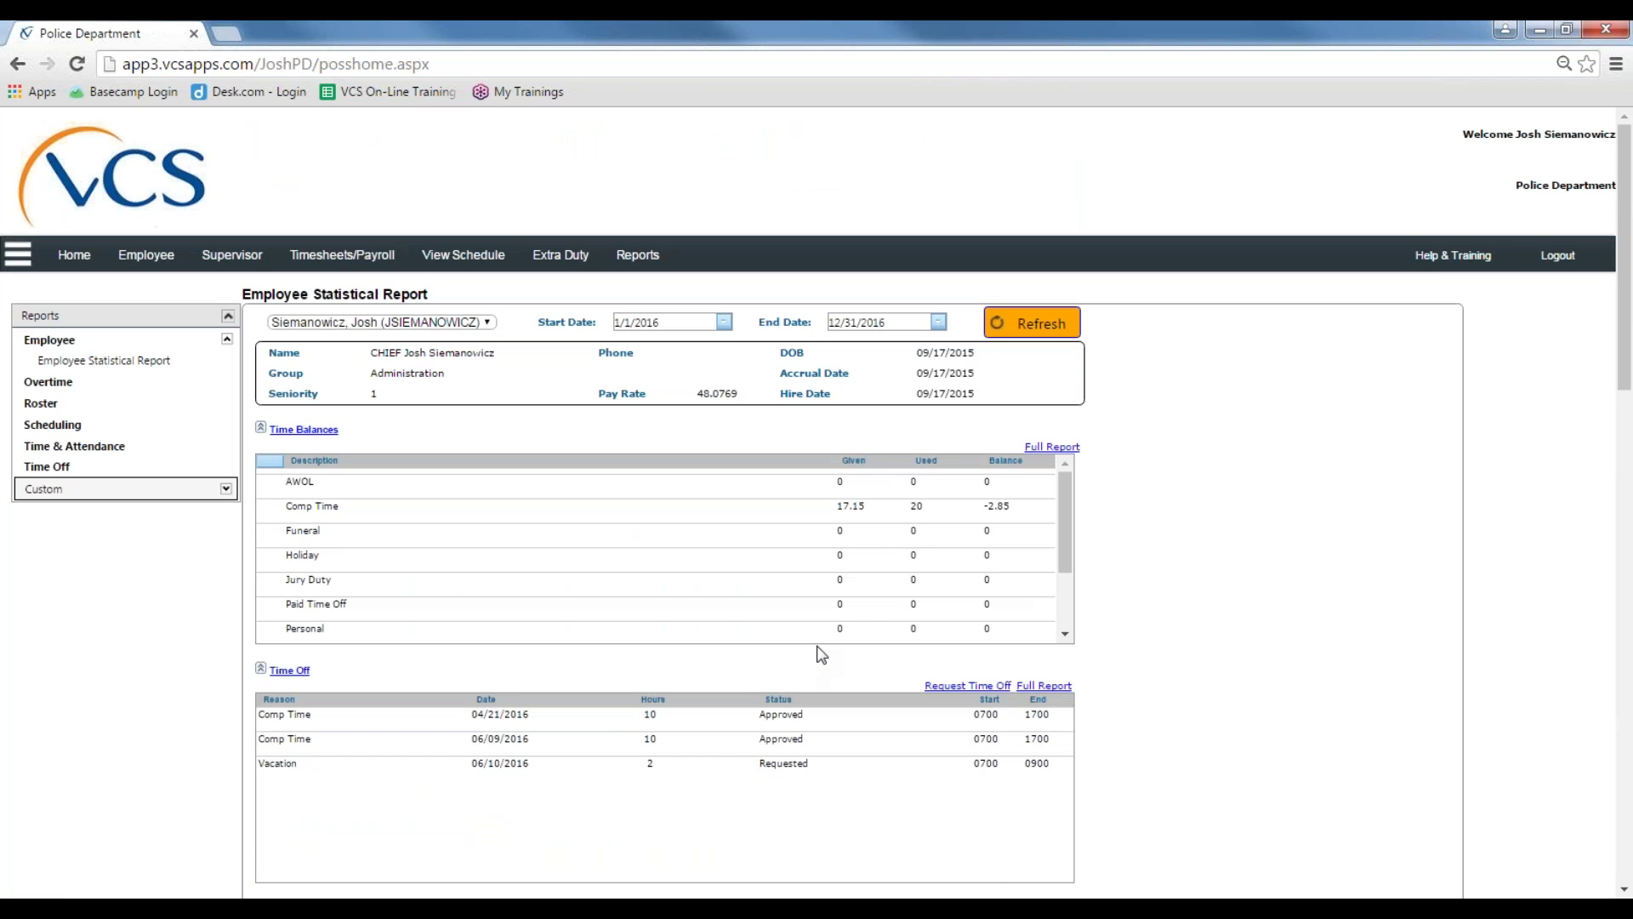
{"action": "left_click", "coordinate": [88, 257]}
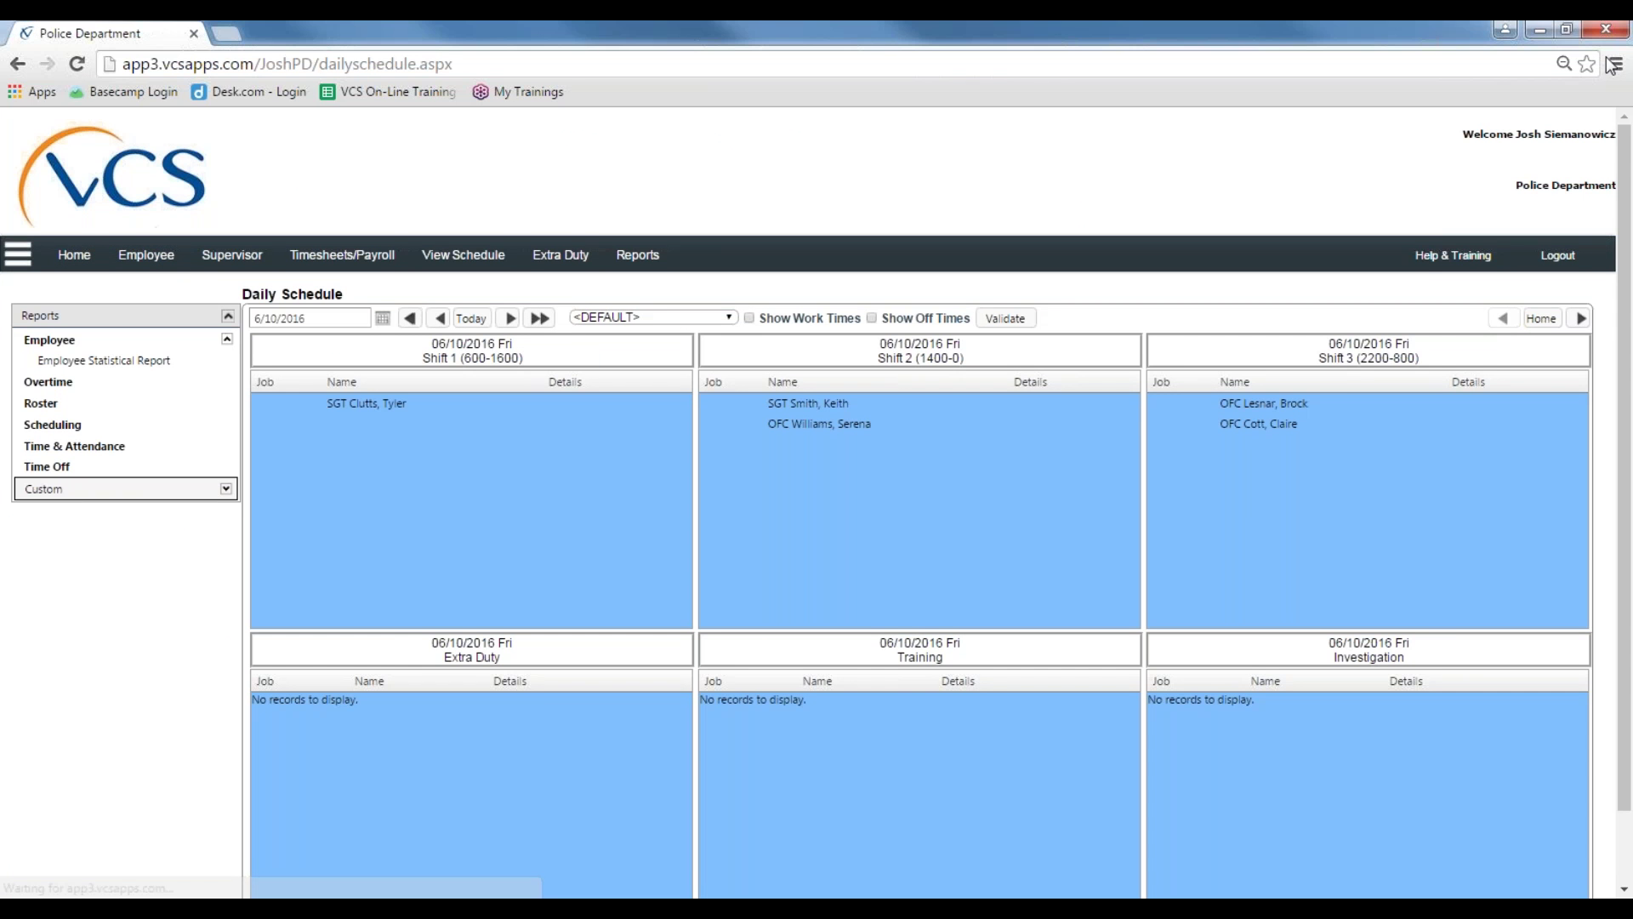